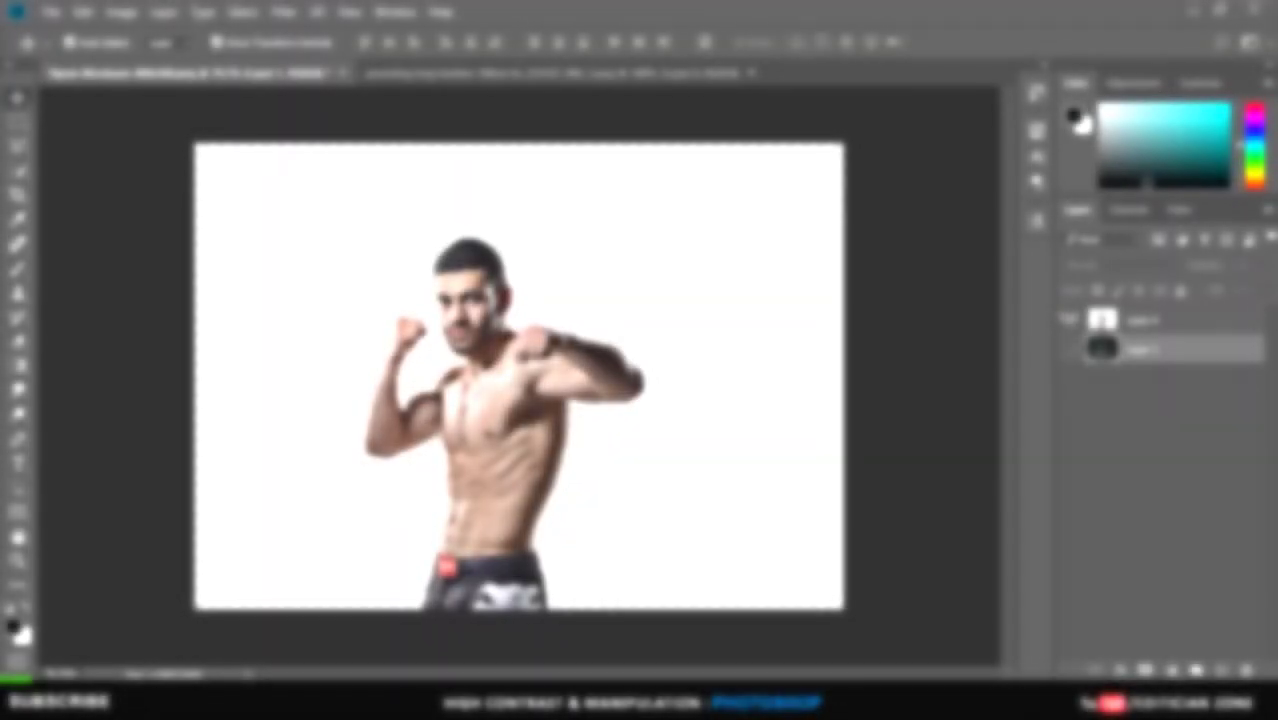
Adjust layer visibility and drag the punching bag image into the boxer composite.
left_click(1071, 321)
left_click(1070, 348)
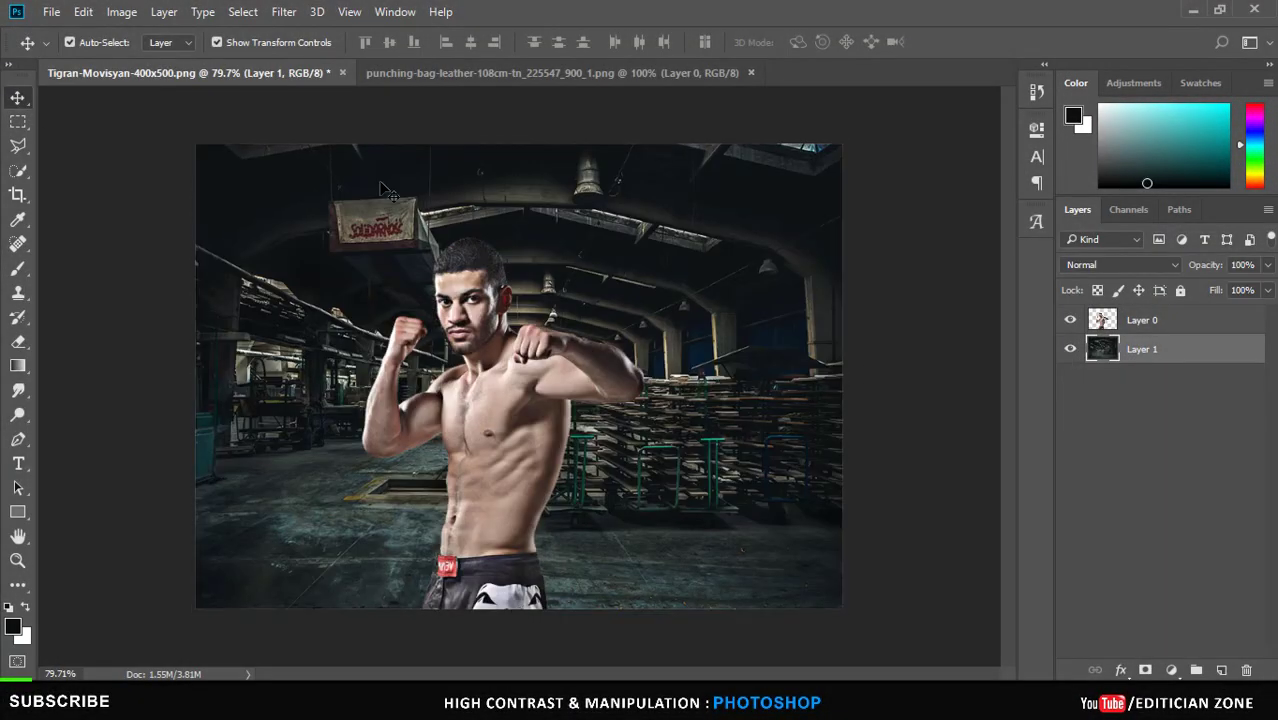
left_click(510, 72)
mouse_move(540, 300)
left_mouse_down()
mouse_move(660, 450)
mouse_move(645, 438)
left_mouse_up()
Scale the punching bag to 90% and move its layer below the boxer.
key("ctrl+t")
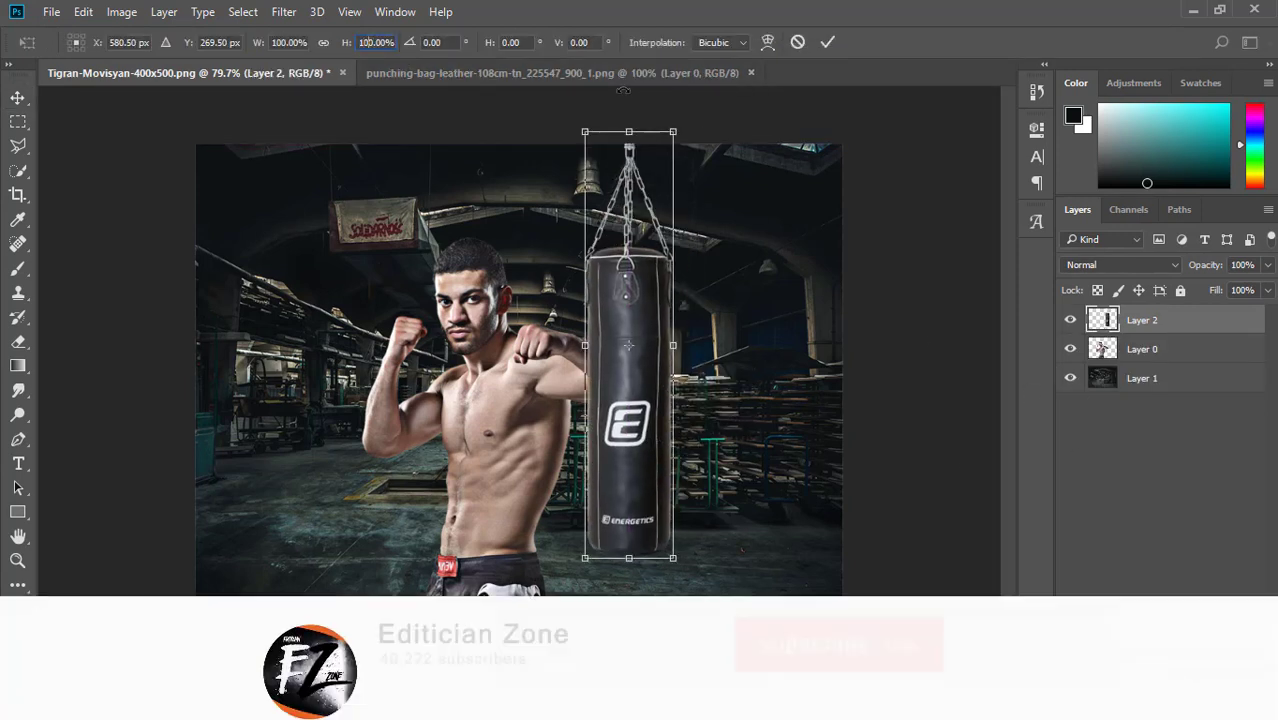
type("90")
key("Return")
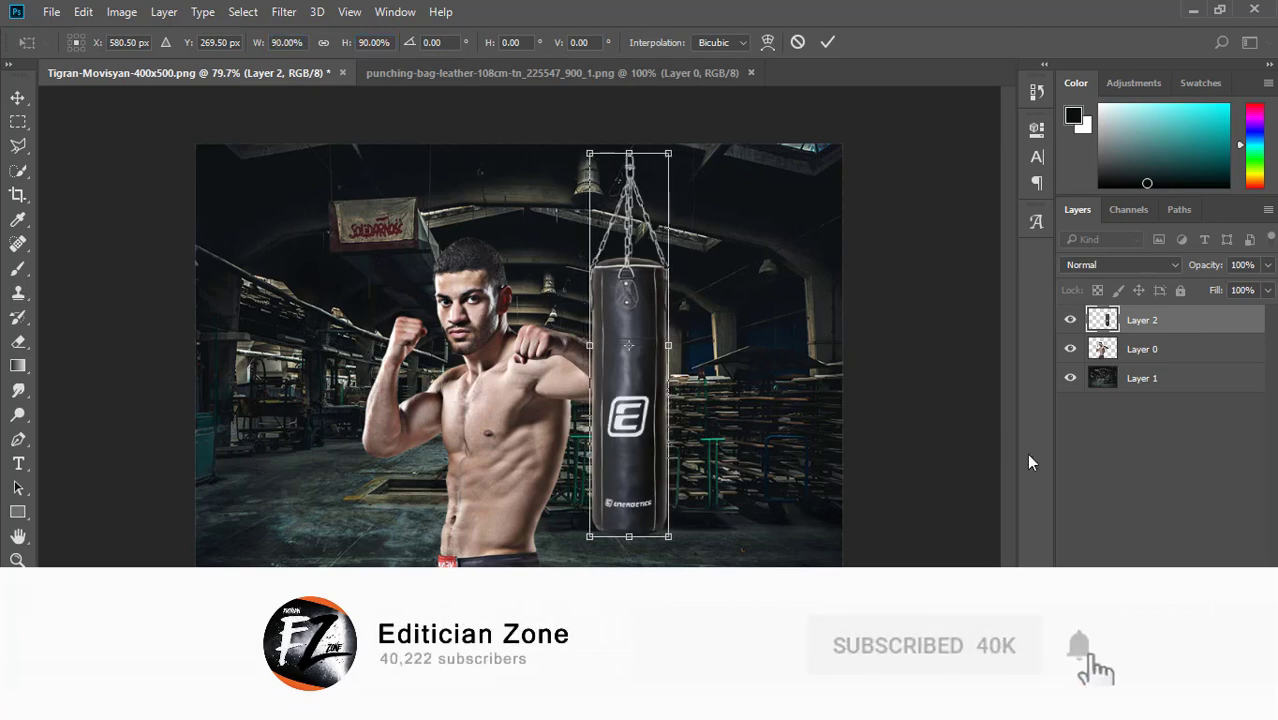
key("Return")
key("ctrl+bracketleft")
left_click(960, 443)
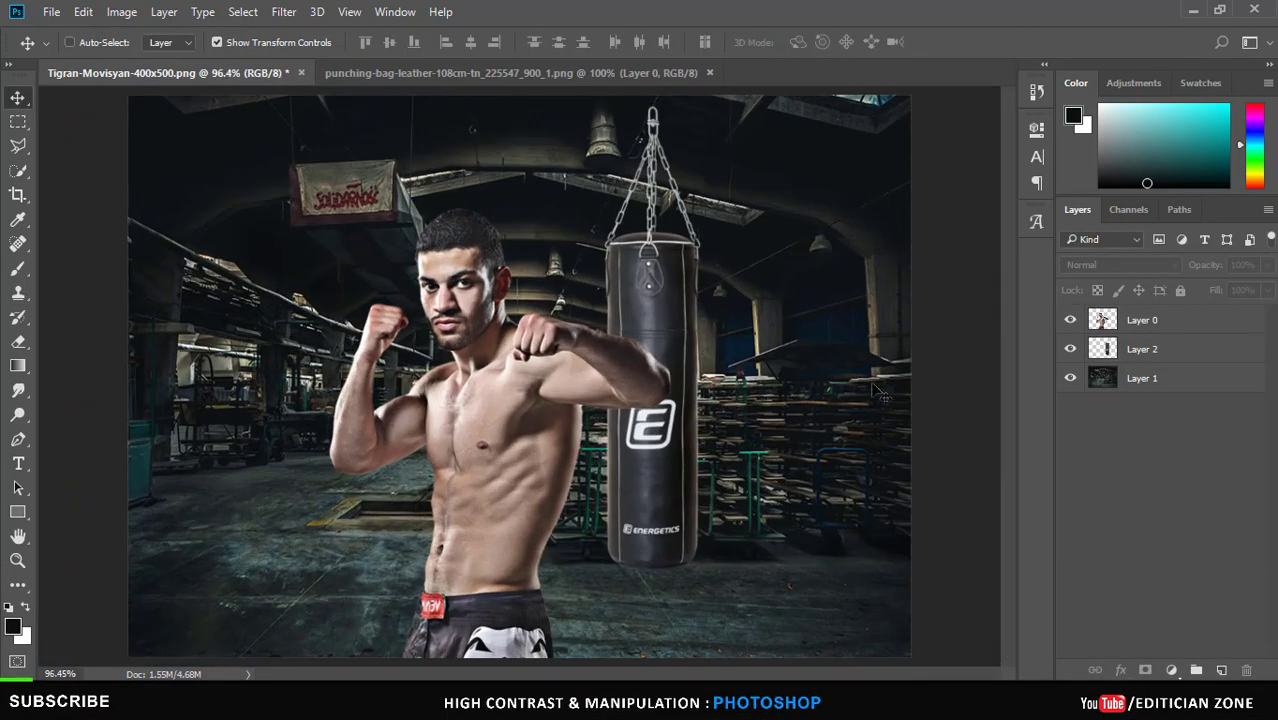
Add a Curves adjustment layer clipped to the punching bag layer.
left_click(651, 339)
left_click(1143, 88)
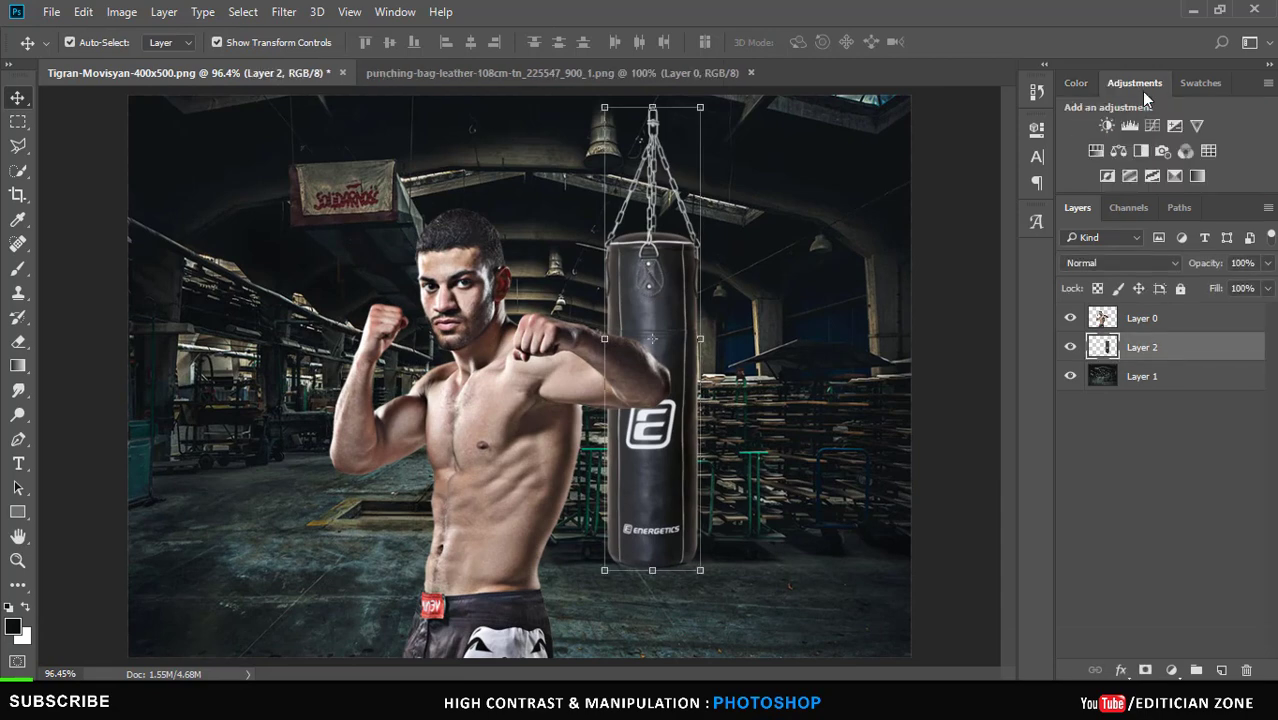
left_click(1151, 125)
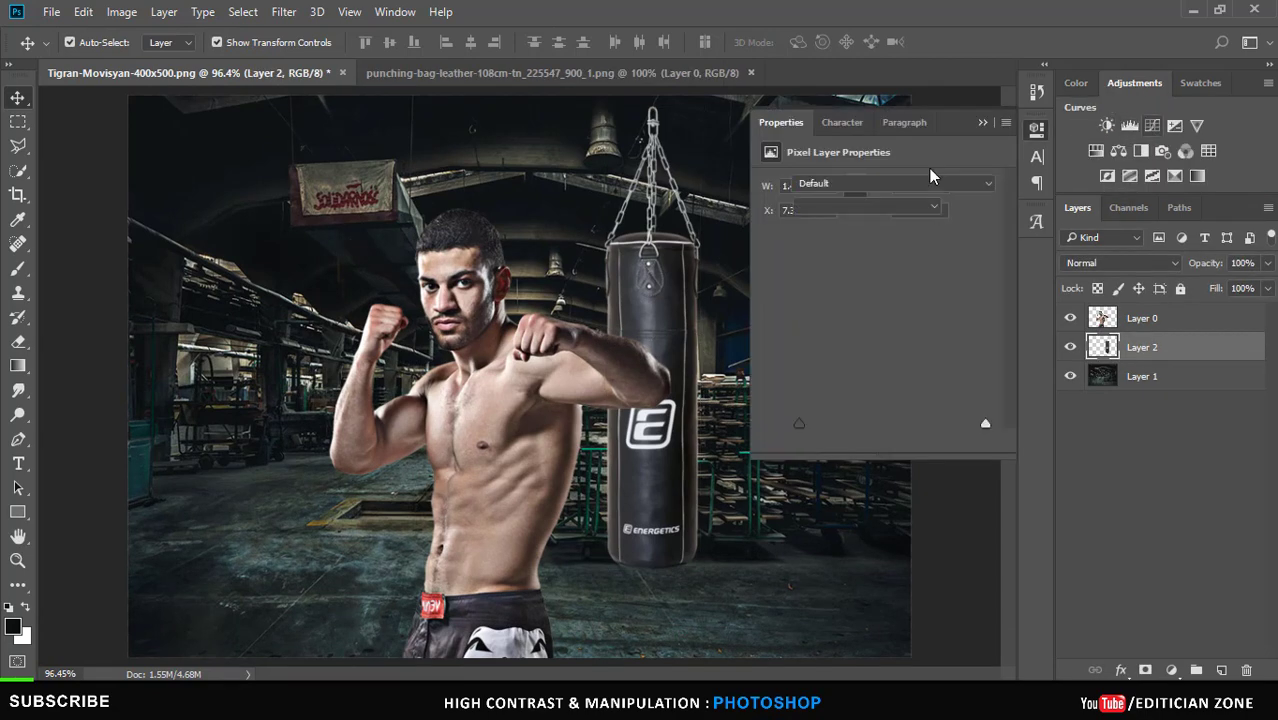
left_click(875, 442)
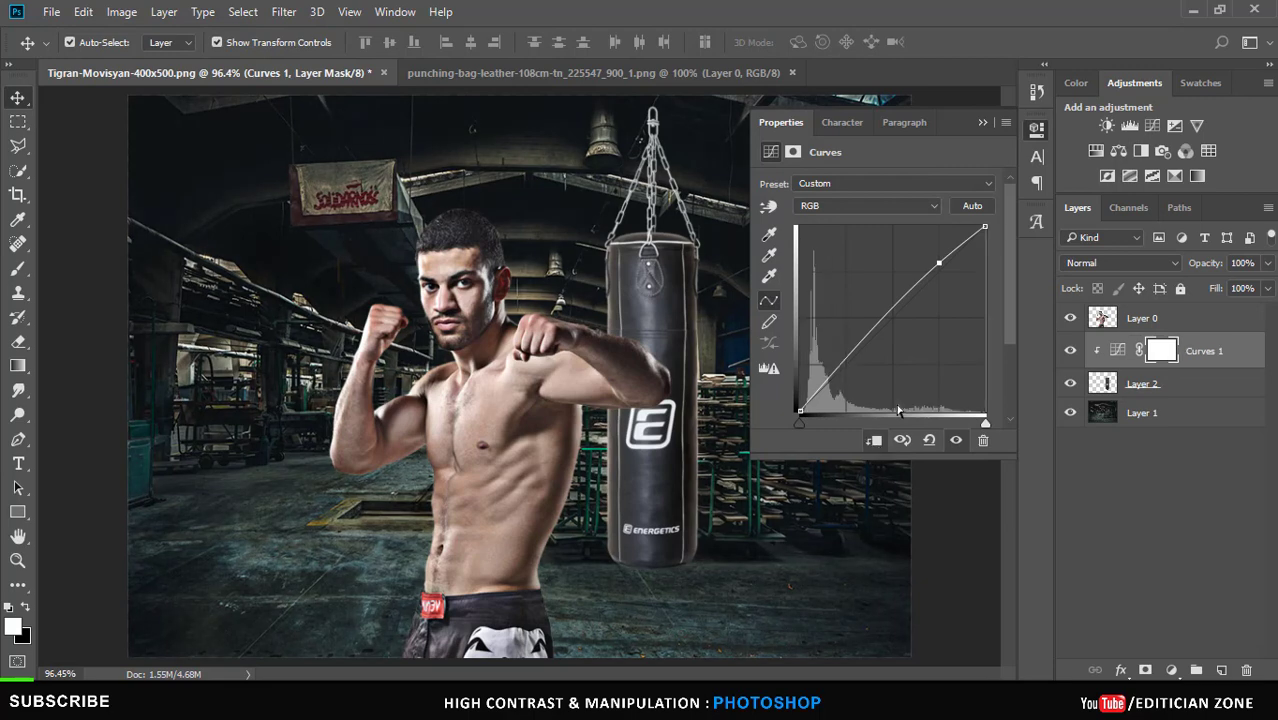
Reshape the bag's curve: pull the midtones down and lift the lower and darkest tones.
left_click_drag(939, 263, 941, 294)
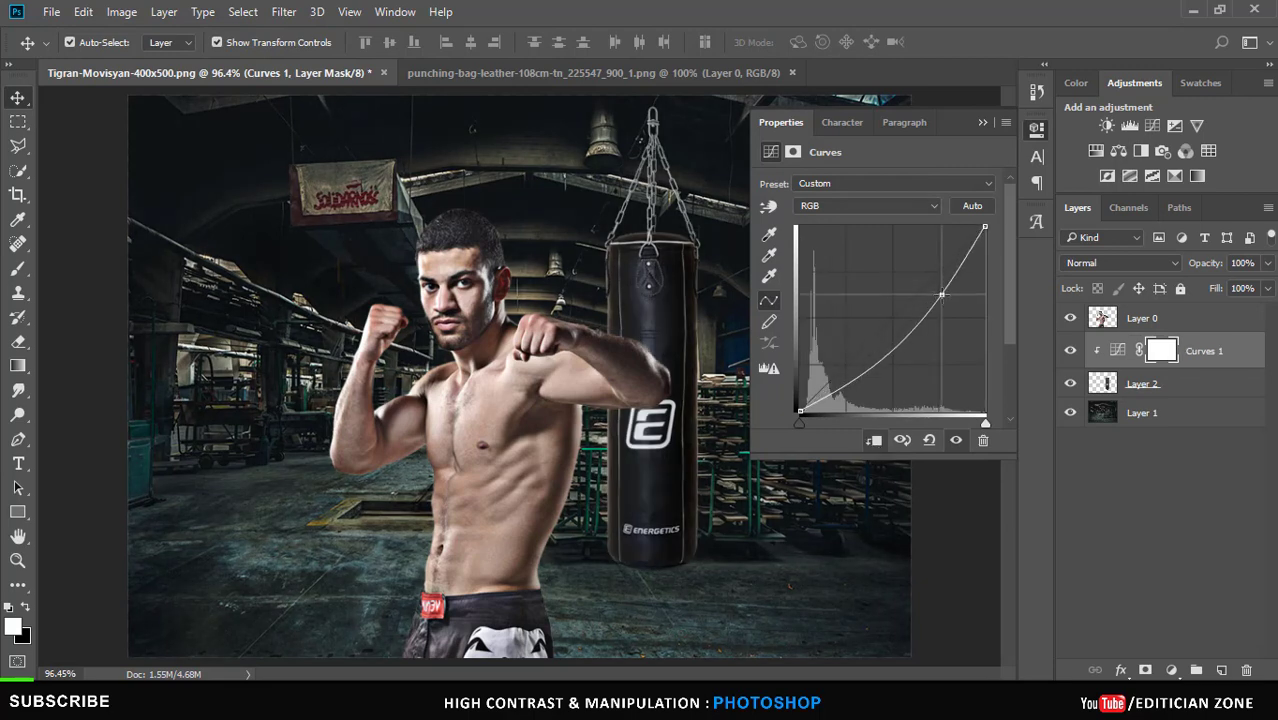
left_click_drag(892, 359, 892, 342)
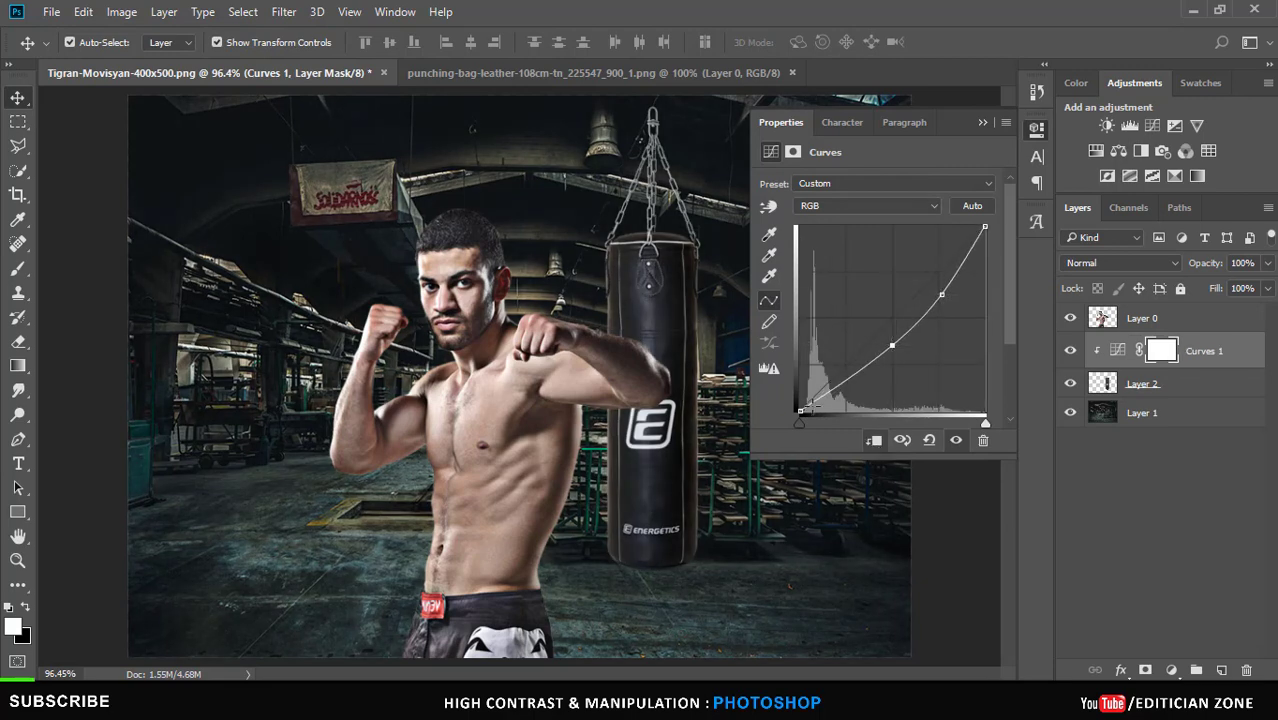
left_click_drag(800, 408, 800, 397)
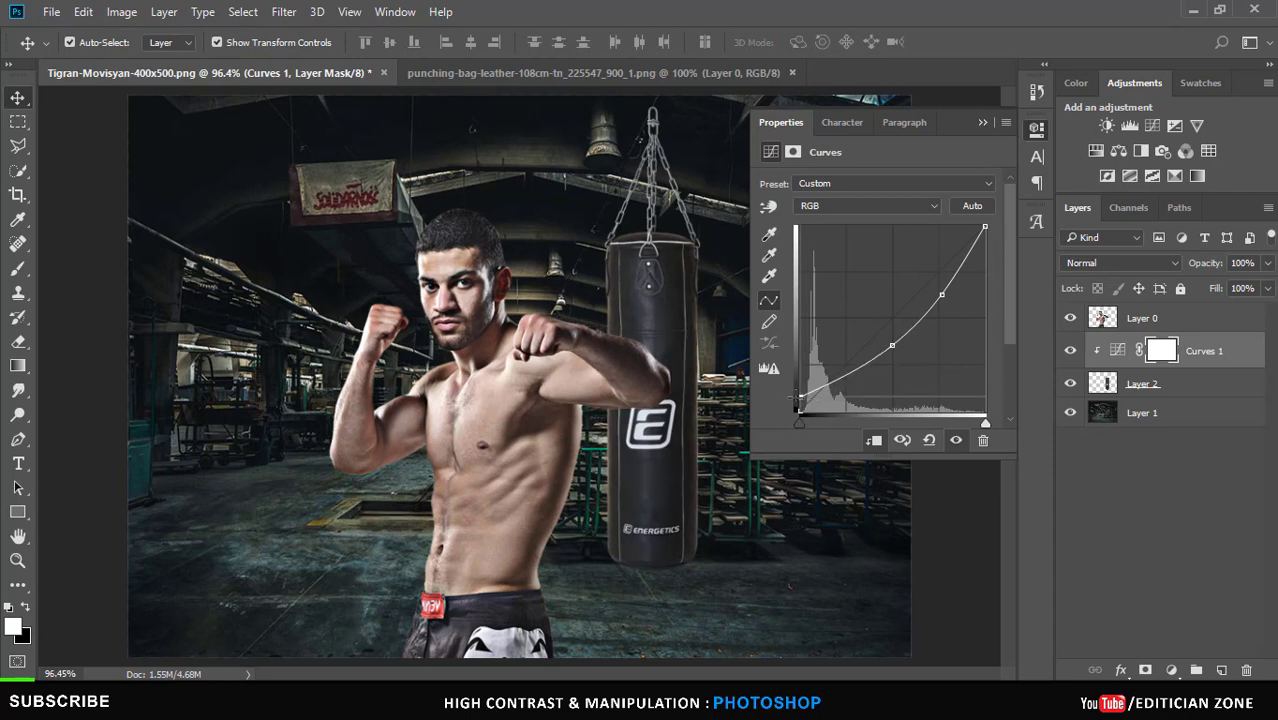
left_click(982, 122)
scroll(785, 326, "down", 2)
scroll(505, 318, "up", 1)
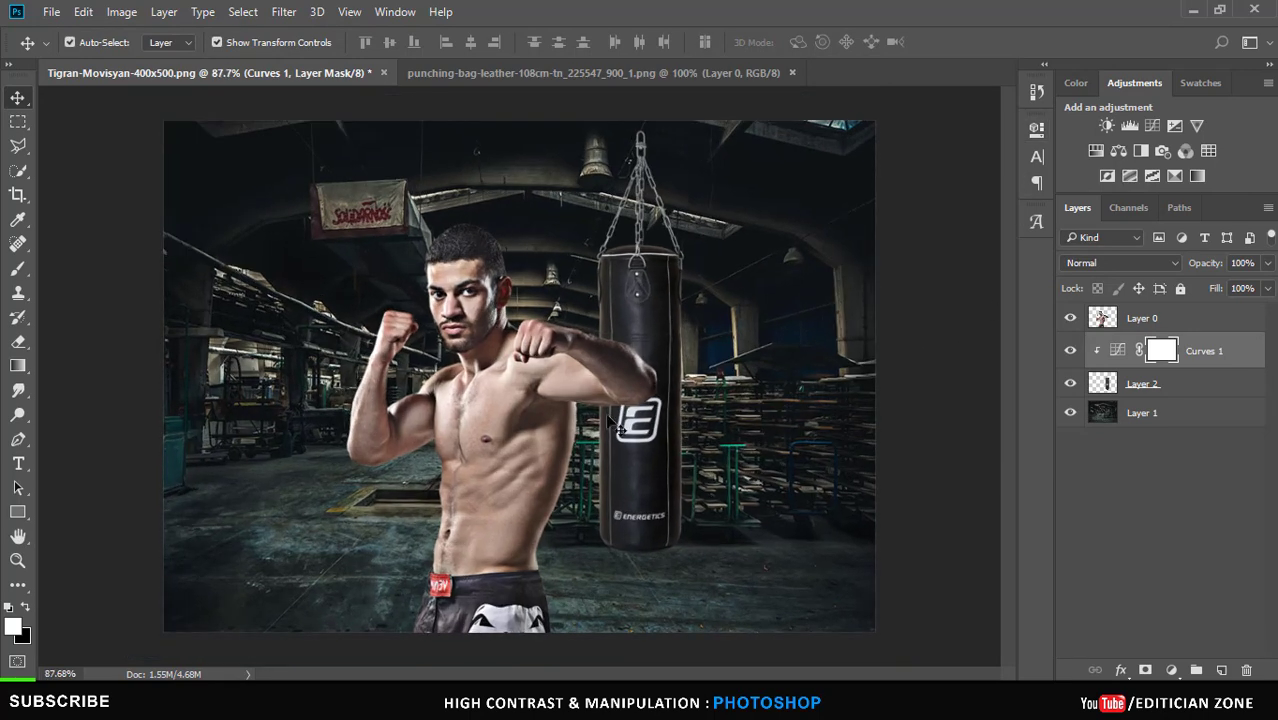
Add an empty layer above the warehouse background.
left_click(1177, 412)
left_click(1221, 670)
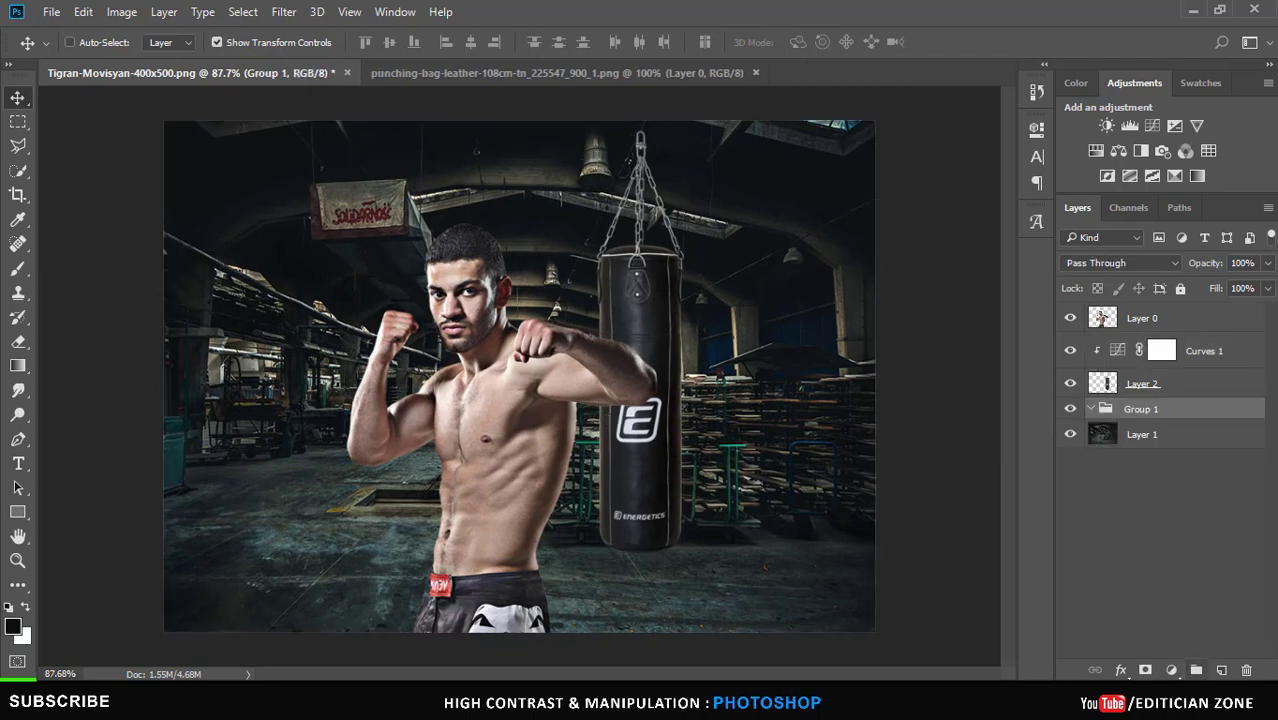
left_click(1076, 82)
key("d")
Sample the boxer's skin tone and paint a tan dab on the new layer.
left_click(18, 268)
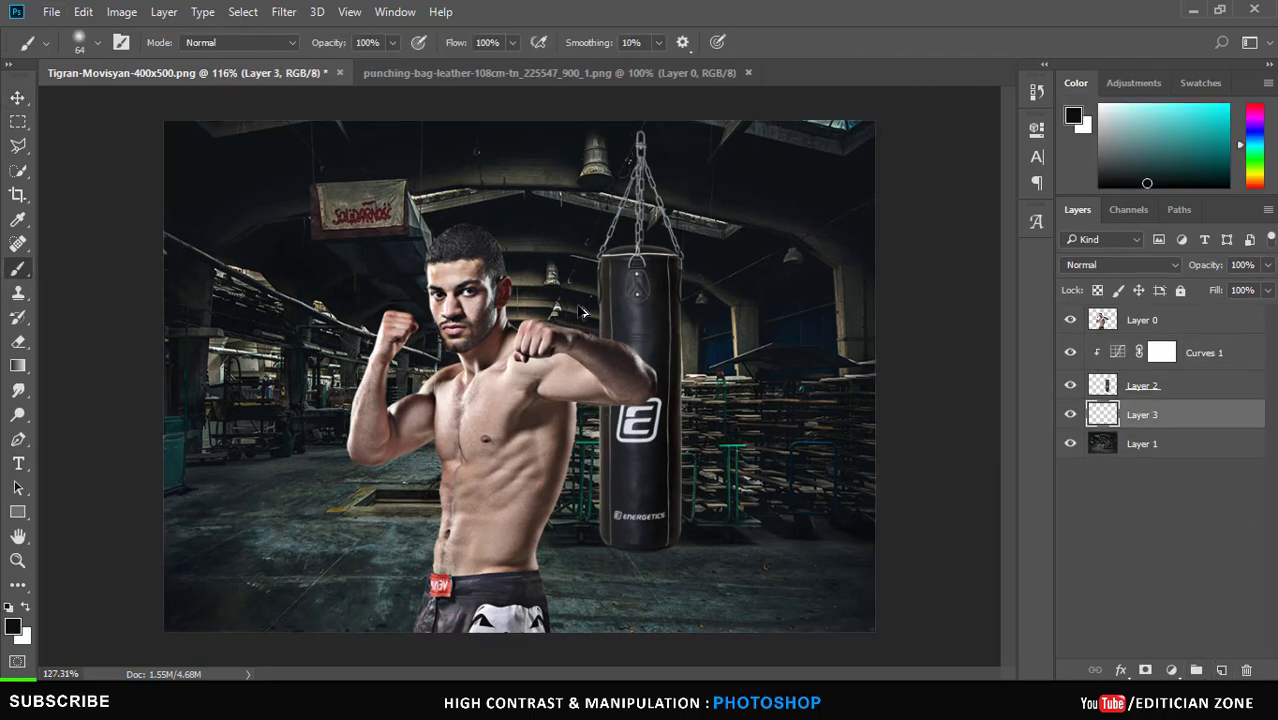
scroll(515, 310, "up", 4)
left_click(515, 308, "alt")
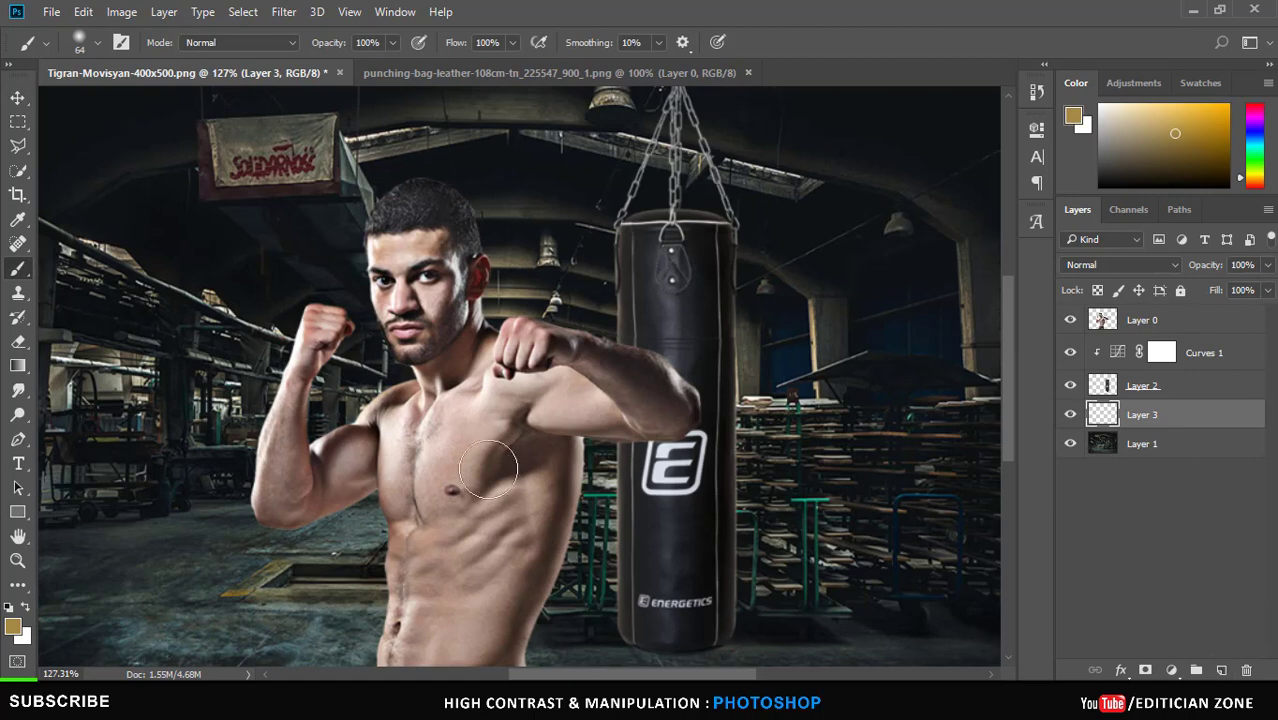
left_click(524, 277)
Enlarge the dab into a broad warm glow blended in Color Dodge.
key("v")
key("ctrl+t")
mouse_move(583, 337)
left_mouse_down()
mouse_move(645, 285)
mouse_move(993, 568)
left_mouse_up()
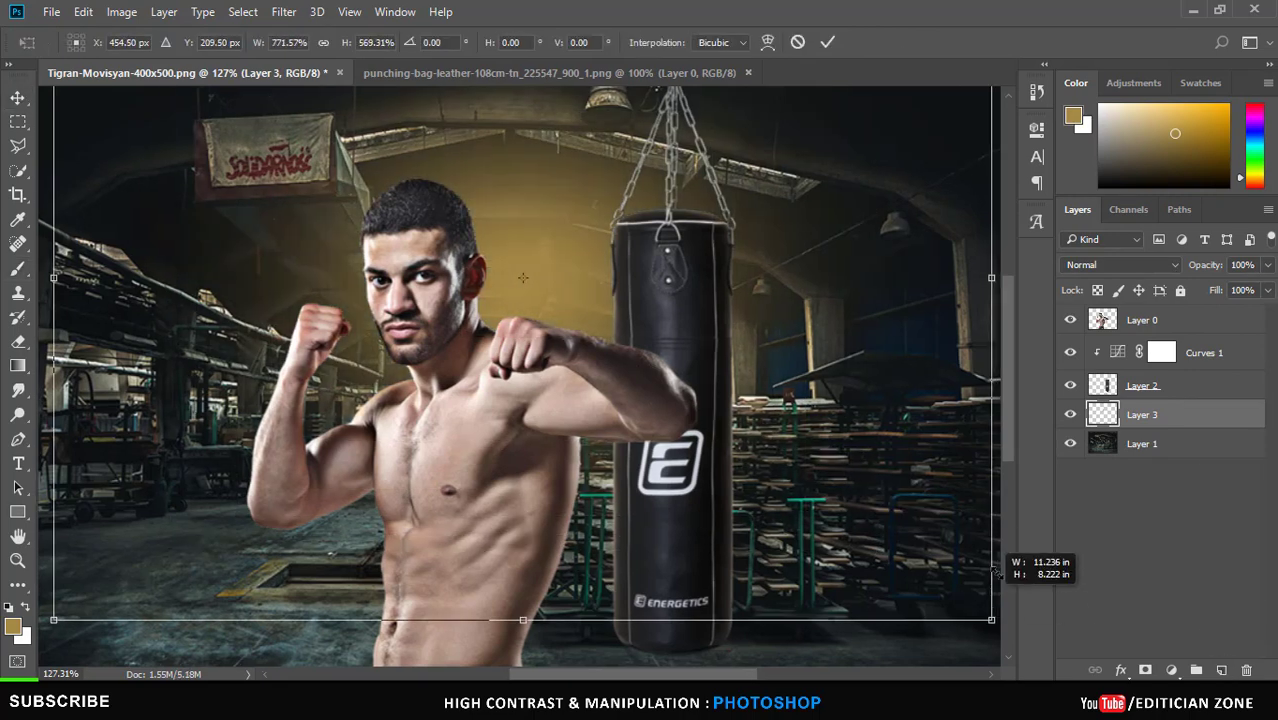
left_click(1120, 265)
left_click(1110, 391)
scroll(757, 521, "down", 4)
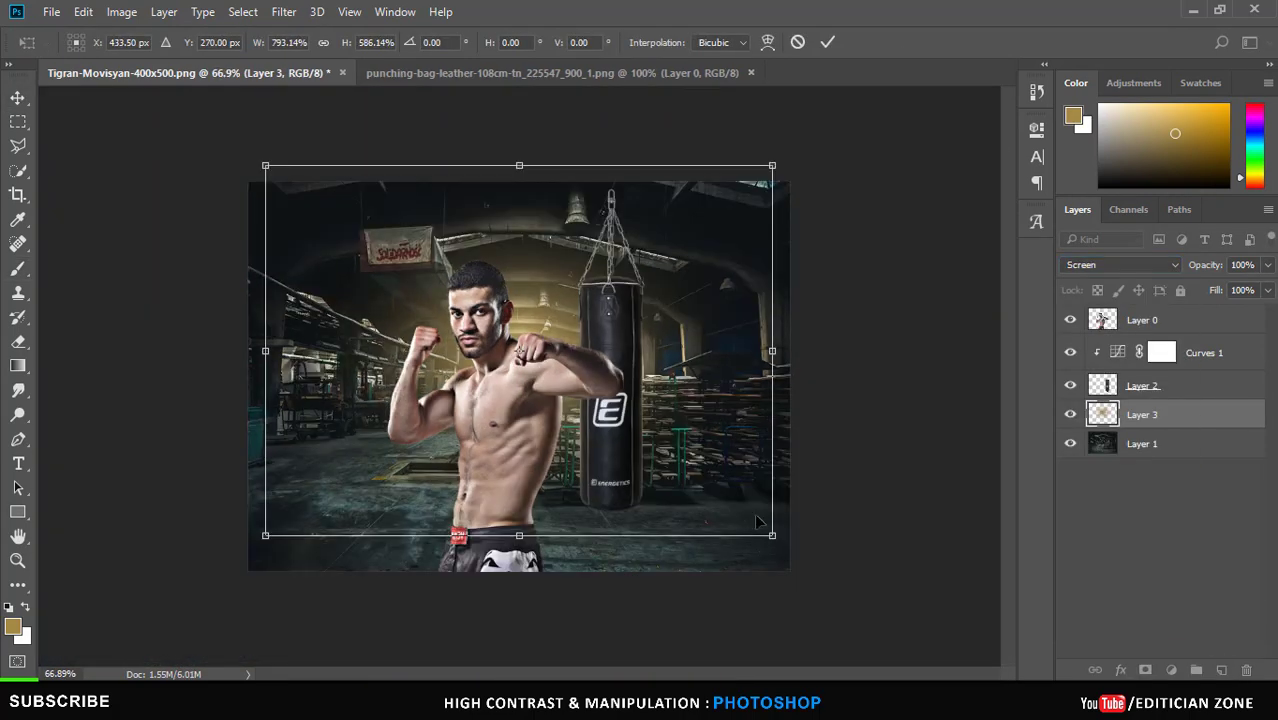
Rotate, level and stretch the glow across the background, then commit the transform.
left_click_drag(757, 521, 640, 470)
mouse_move(740, 420)
left_mouse_down()
mouse_move(712, 568)
mouse_move(405, 485)
left_mouse_up()
left_click_drag(288, 516, 247, 537)
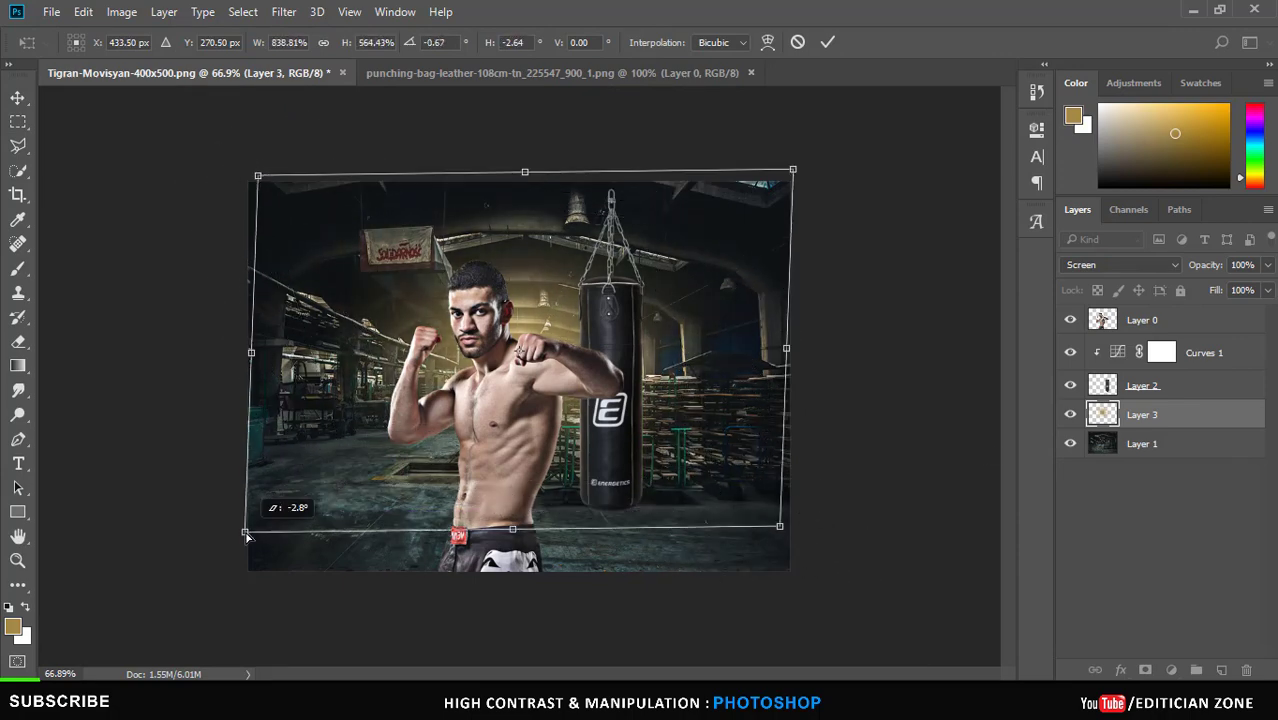
scroll(1117, 272, "down", 2)
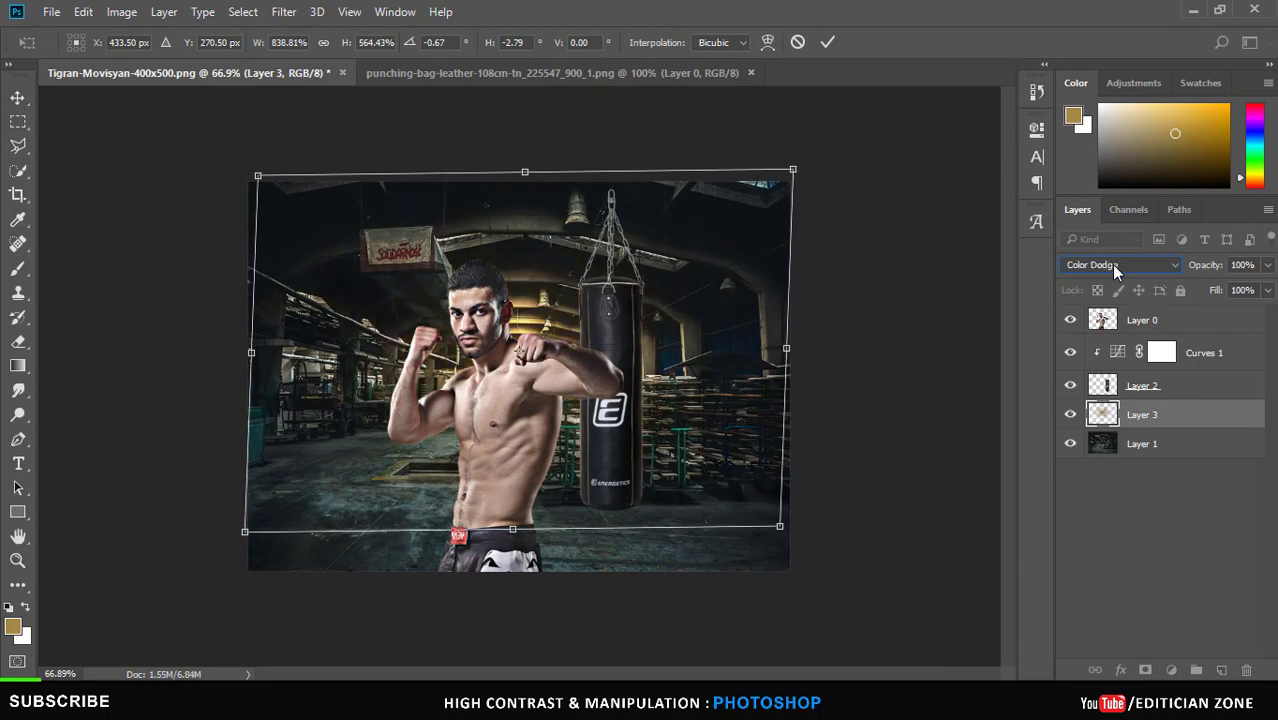
scroll(1117, 272, "down", 1)
scroll(1117, 272, "up", 1)
key("Return")
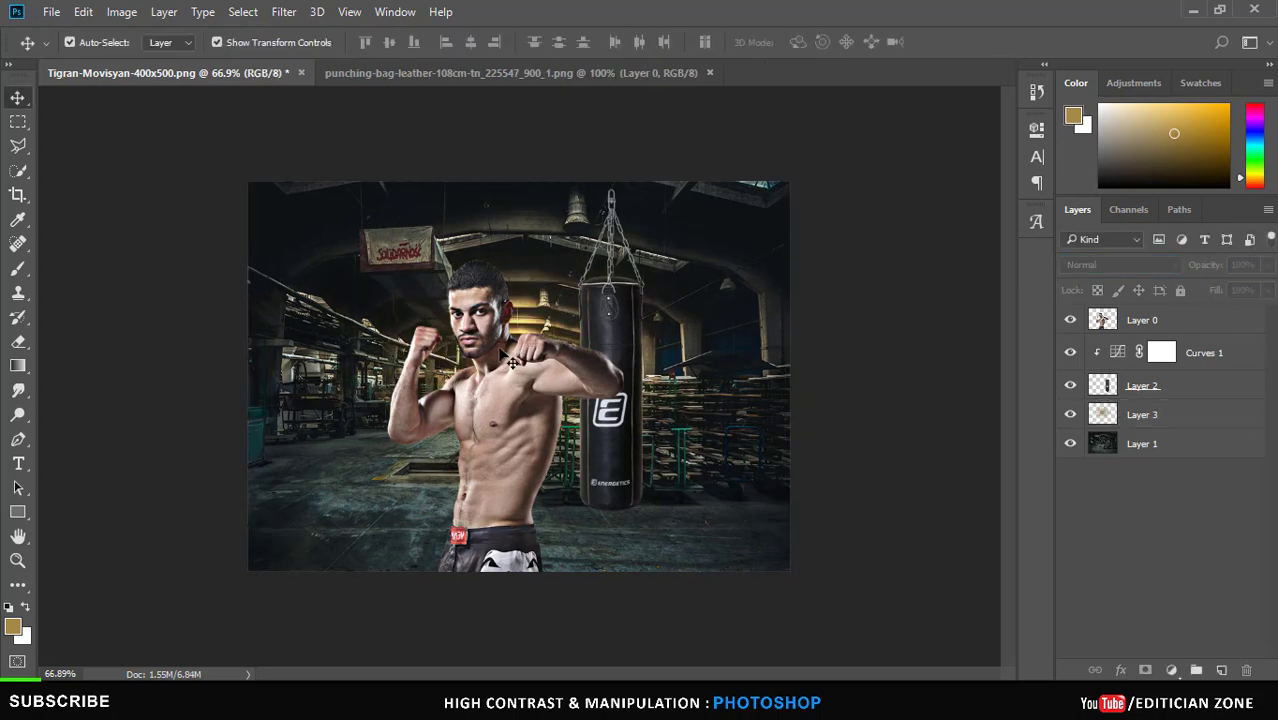
scroll(575, 239, "up", 3)
scroll(575, 239, "up", 3)
scroll(575, 239, "down", 2)
scroll(575, 239, "down", 1)
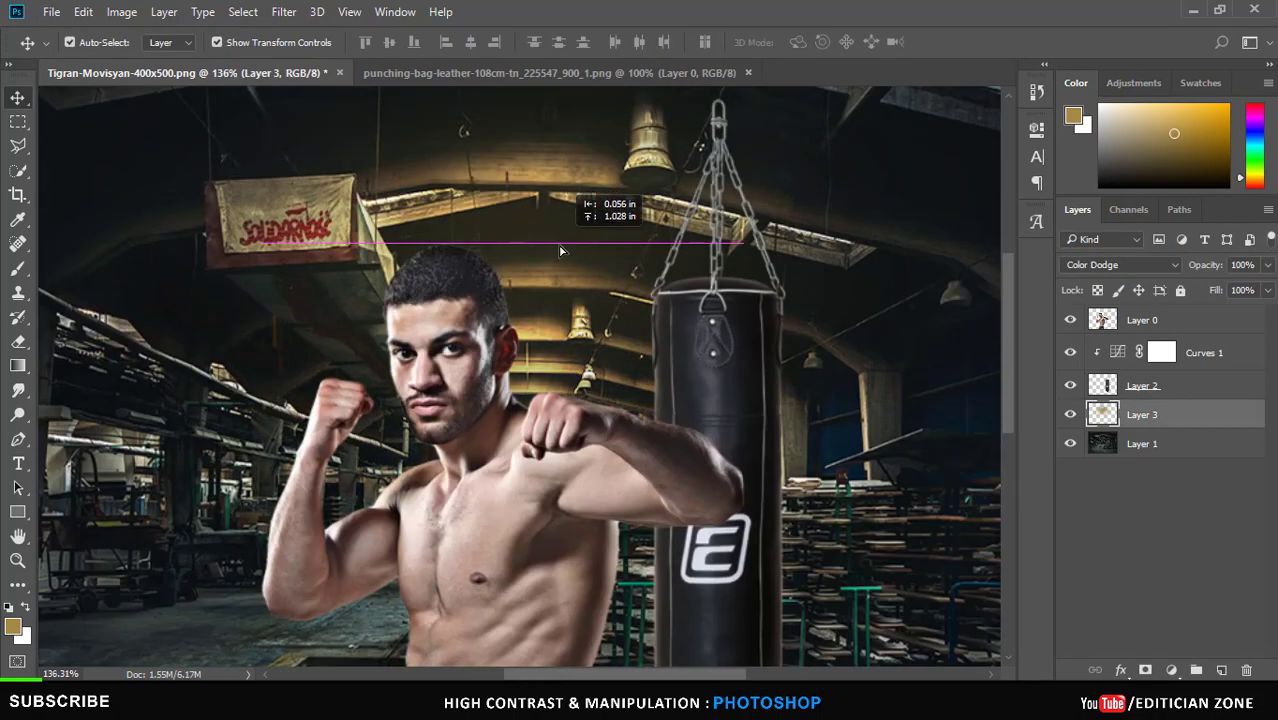
scroll(575, 239, "down", 1)
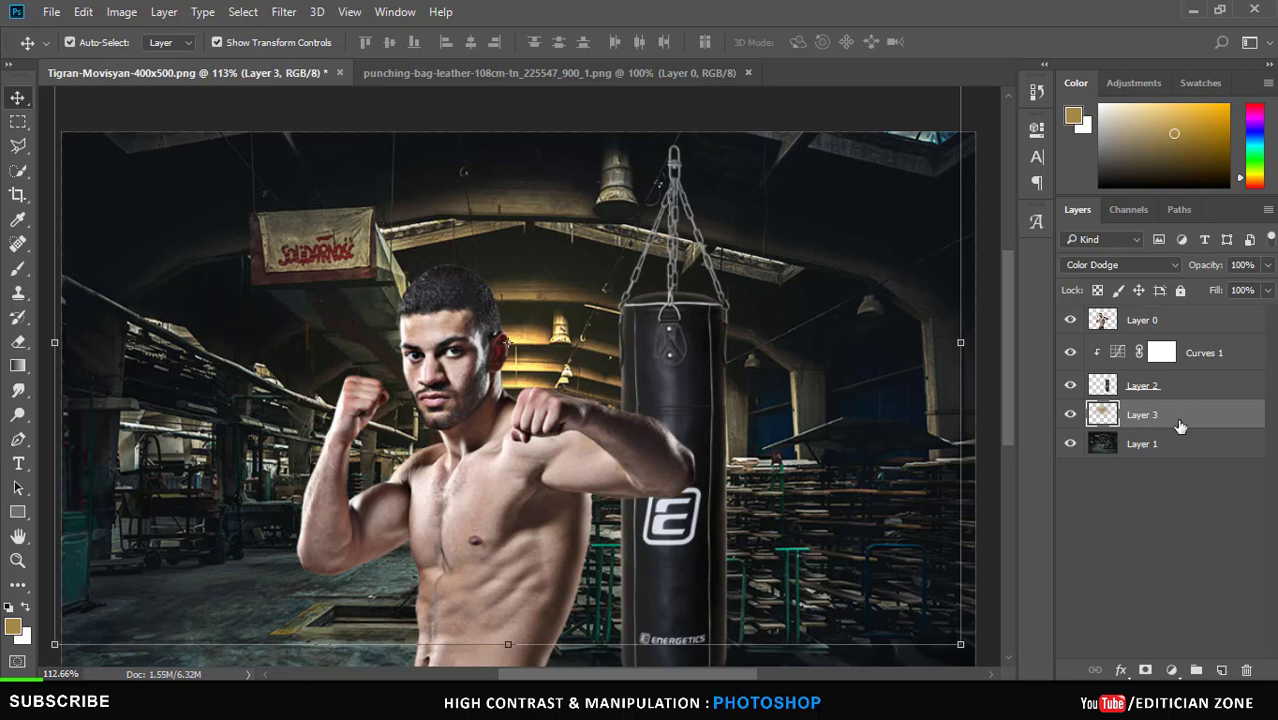
left_click(1180, 320)
Add a Color Dodge layer above the boxer and clip it to him.
left_click(1220, 671)
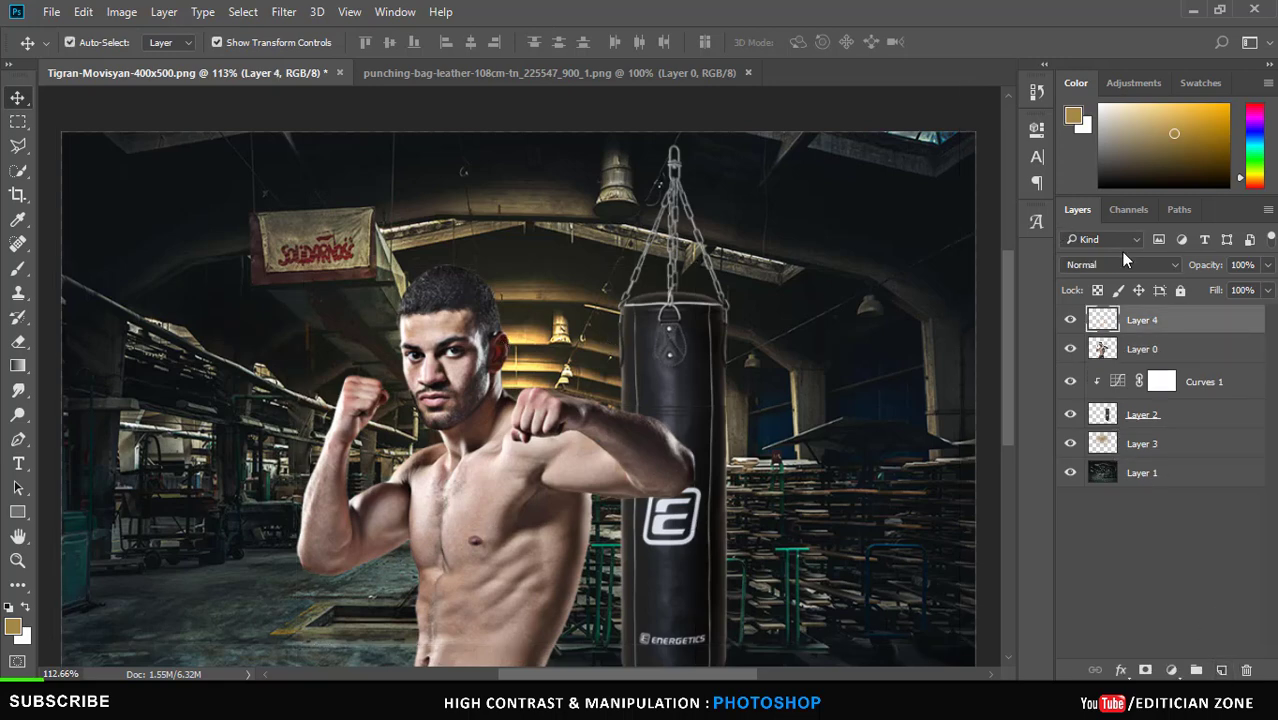
left_click(1120, 264)
left_click(1092, 404)
left_click(18, 268)
scroll(528, 306, "up", 2)
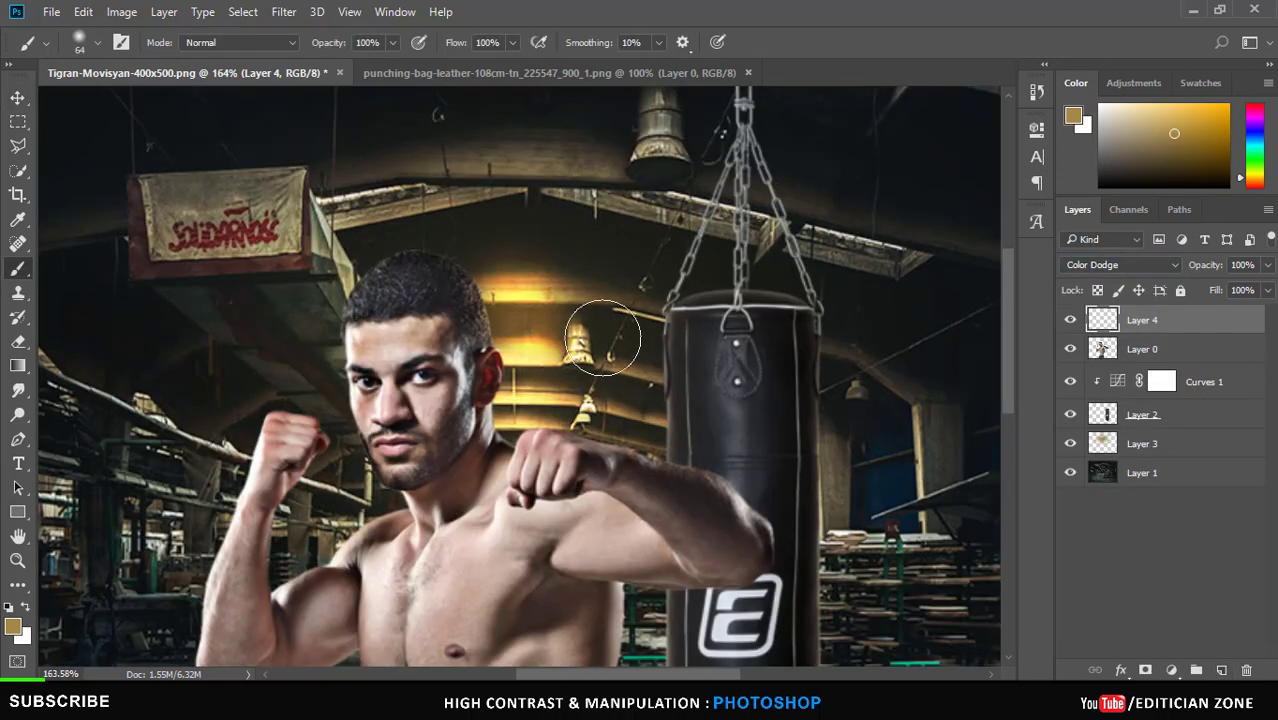
right_click(1165, 335)
left_click(850, 432)
Brighten the boxer's head, neck edge, and top of fist and arm with a low-opacity brush.
left_click_drag(490, 290, 530, 387)
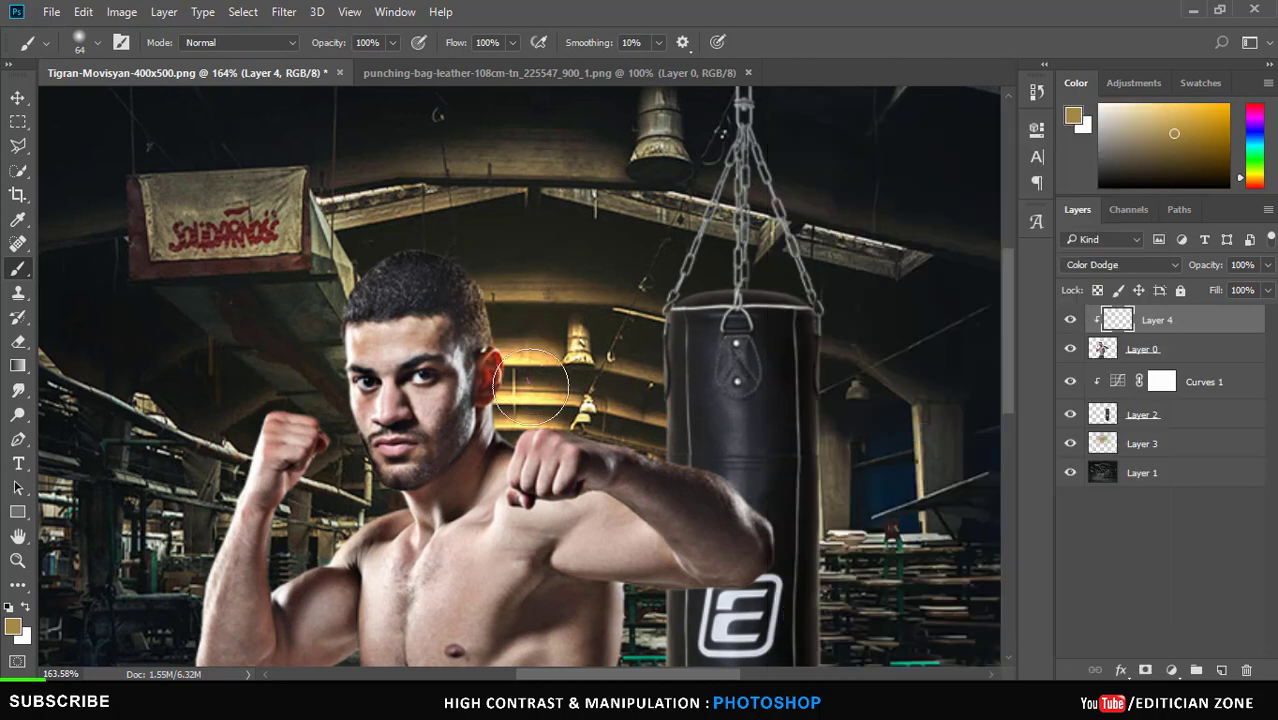
scroll(645, 387, "up", 2)
key("bracketleft")
key("bracketleft")
key("bracketleft")
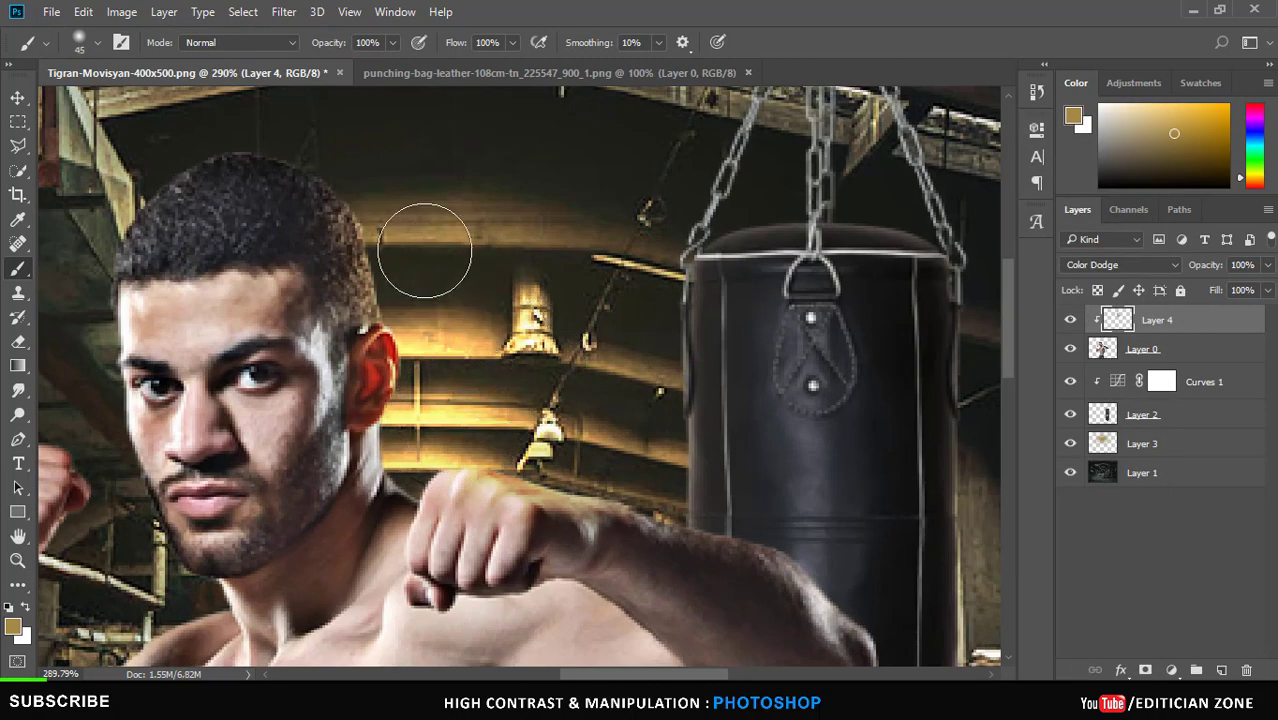
scroll(465, 288, "up", 1)
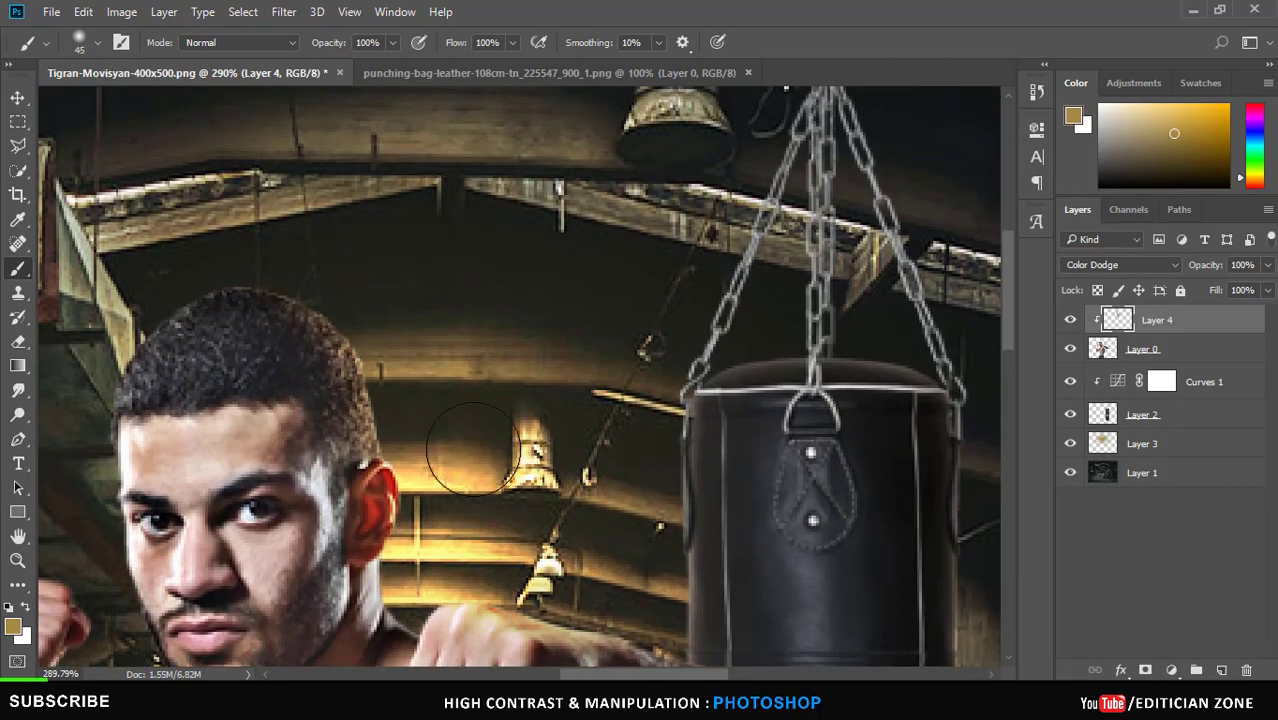
scroll(440, 430, "up", 1)
scroll(430, 410, "up", 1)
scroll(450, 385, "up", 2)
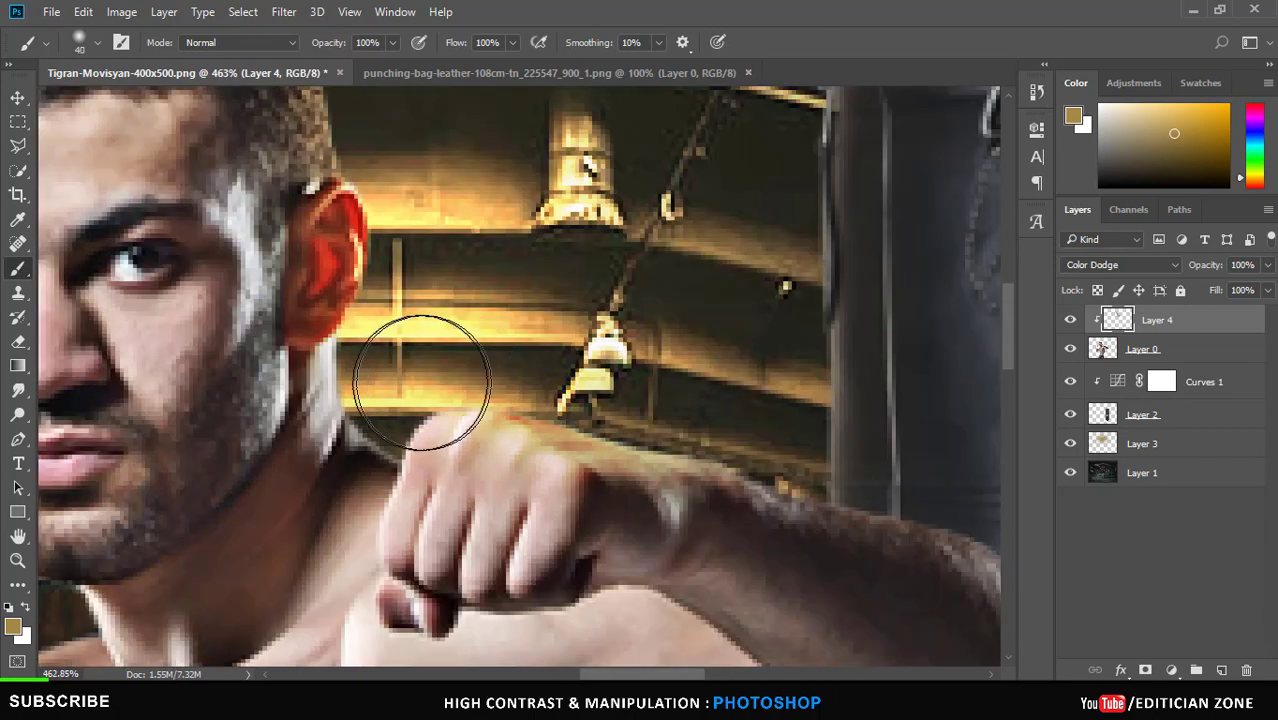
mouse_move(367, 354)
left_mouse_down()
mouse_move(364, 434)
mouse_move(525, 430)
left_mouse_up()
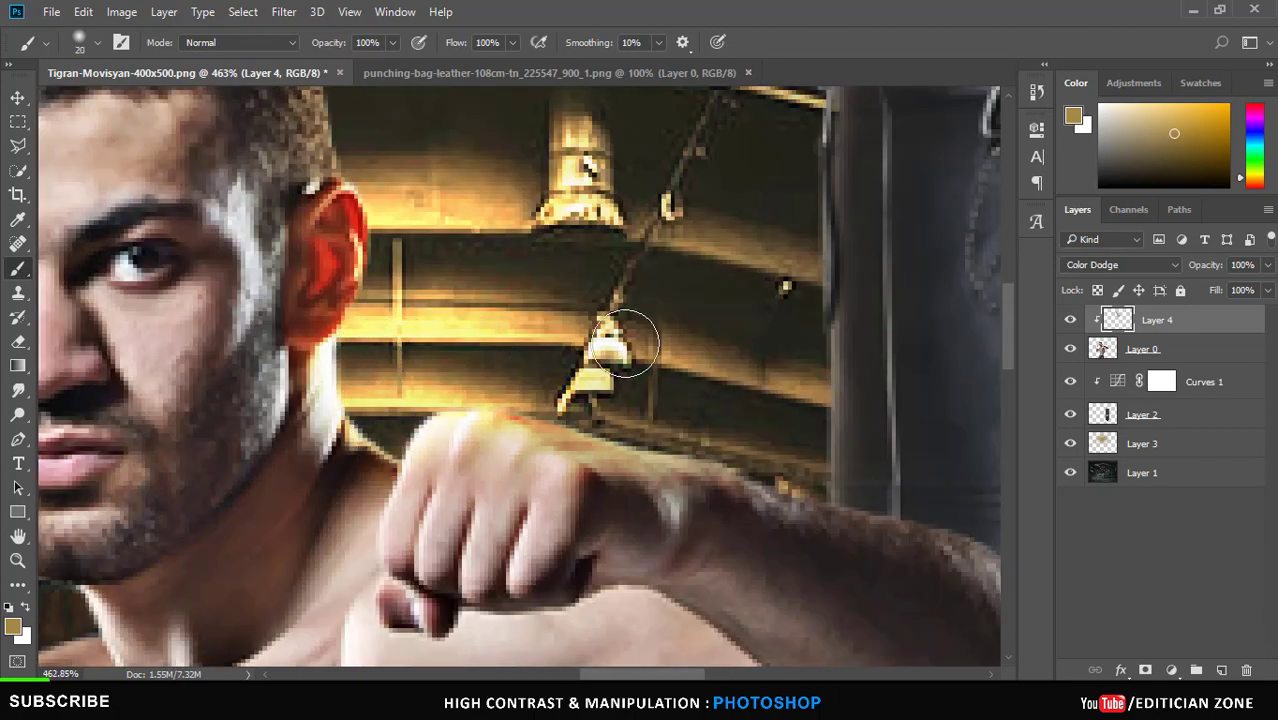
left_click_drag(392, 42, 334, 64)
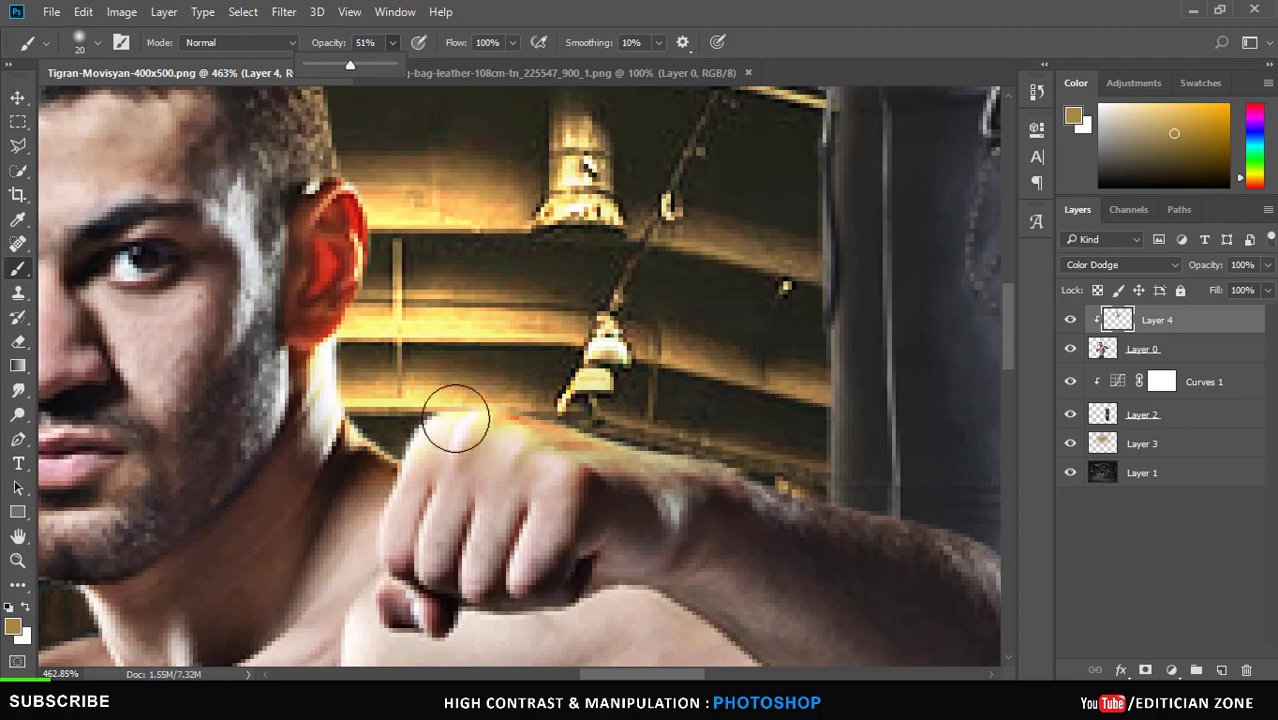
left_click_drag(428, 422, 833, 465)
scroll(787, 407, "down", 4)
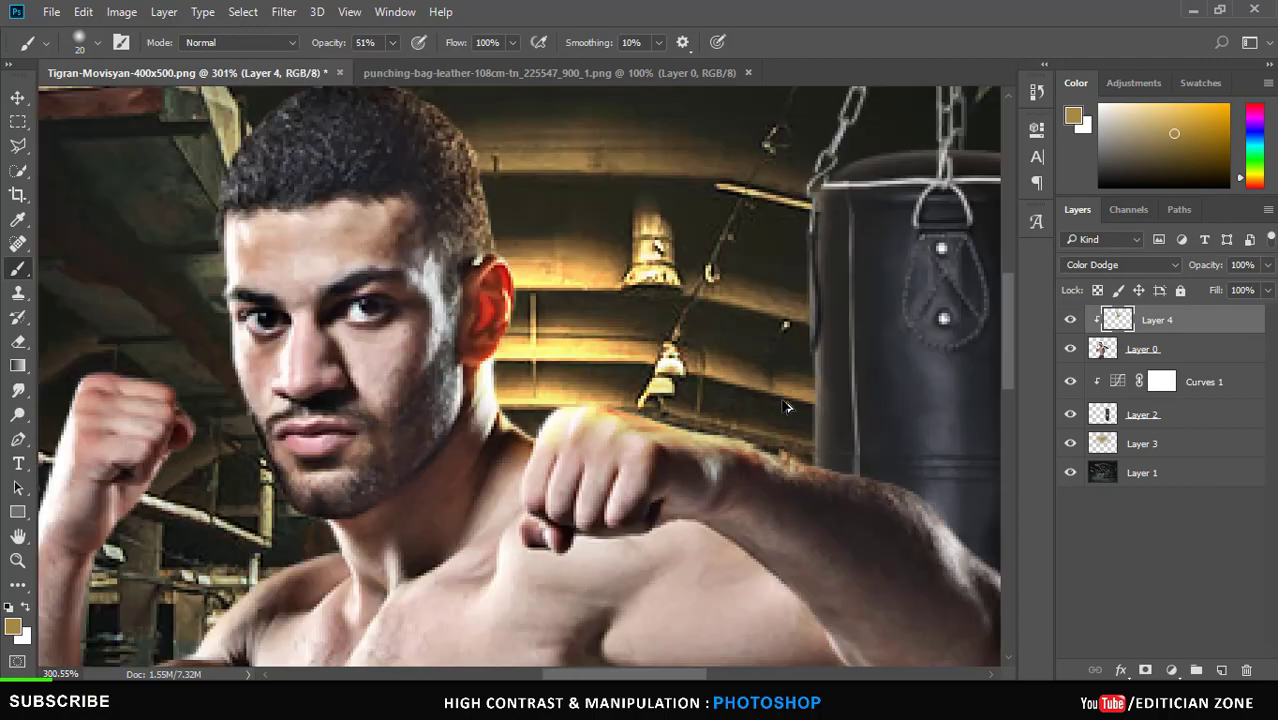
scroll(837, 462, "up", 1)
View the whole composite and erase excess glow with a small eraser.
key("ctrl+0")
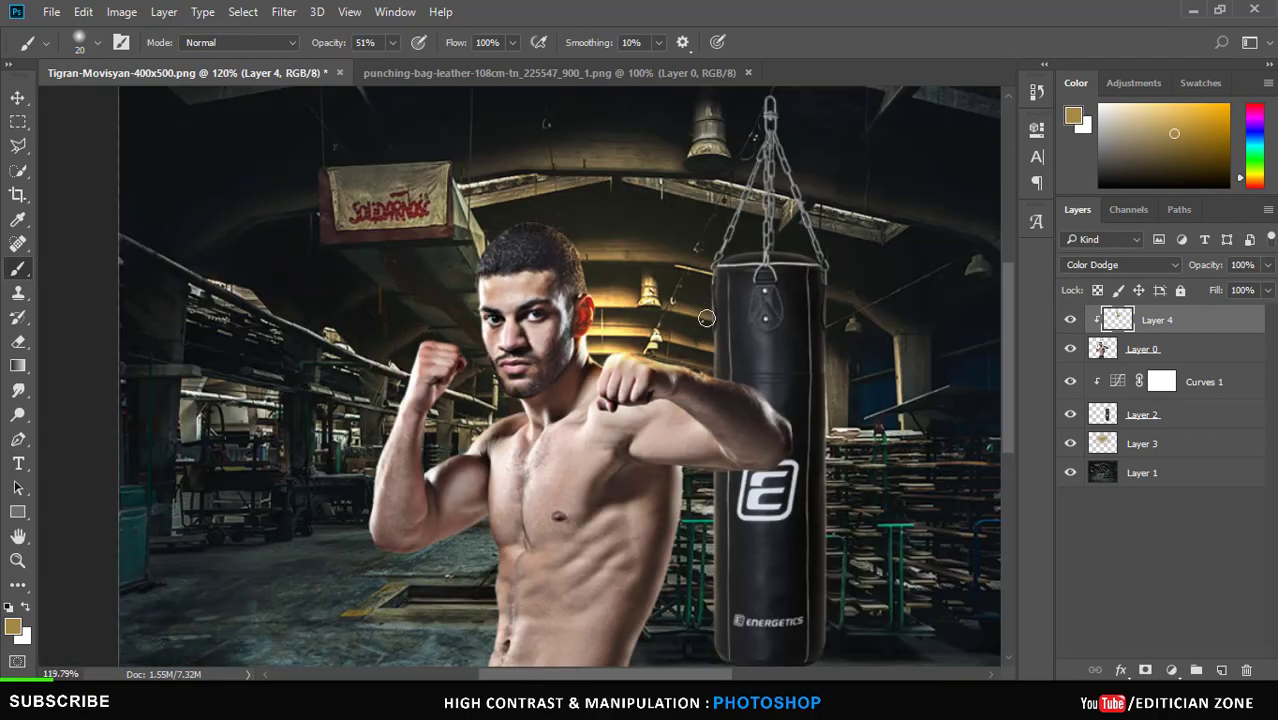
scroll(546, 402, "up", 5)
scroll(618, 379, "down", 3)
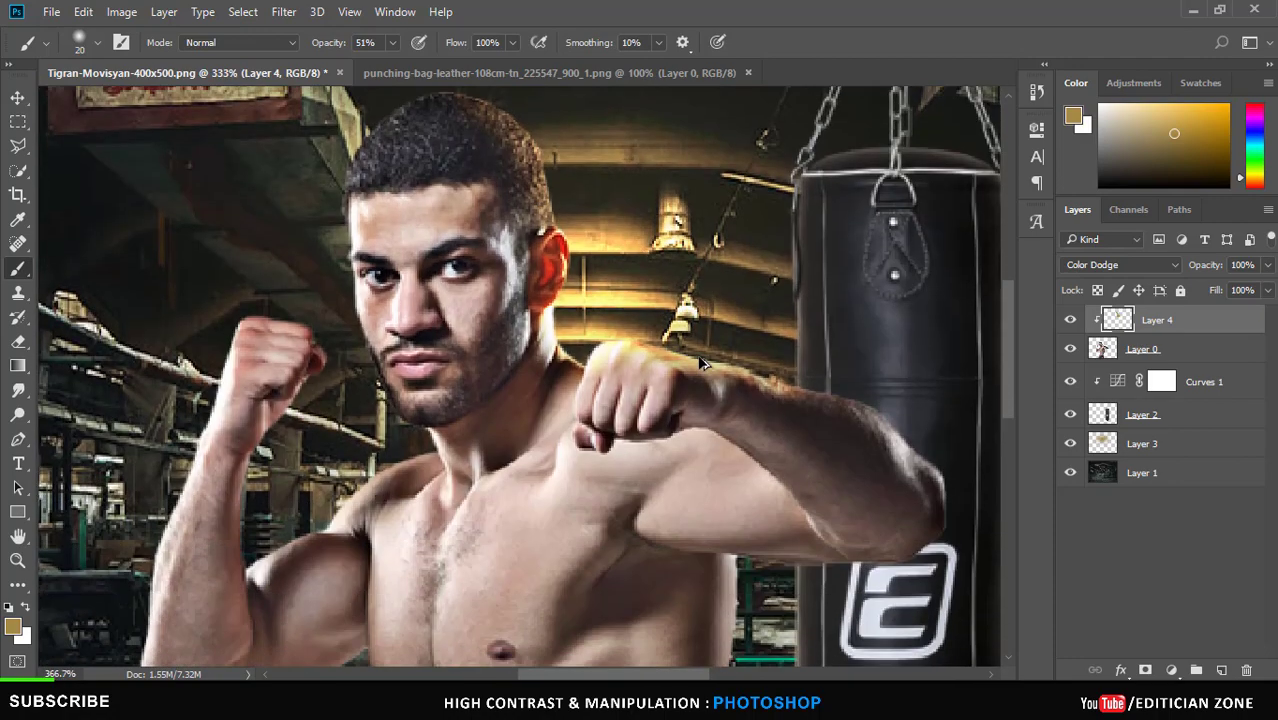
scroll(618, 379, "up", 2)
scroll(247, 108, "up", 3)
key("e")
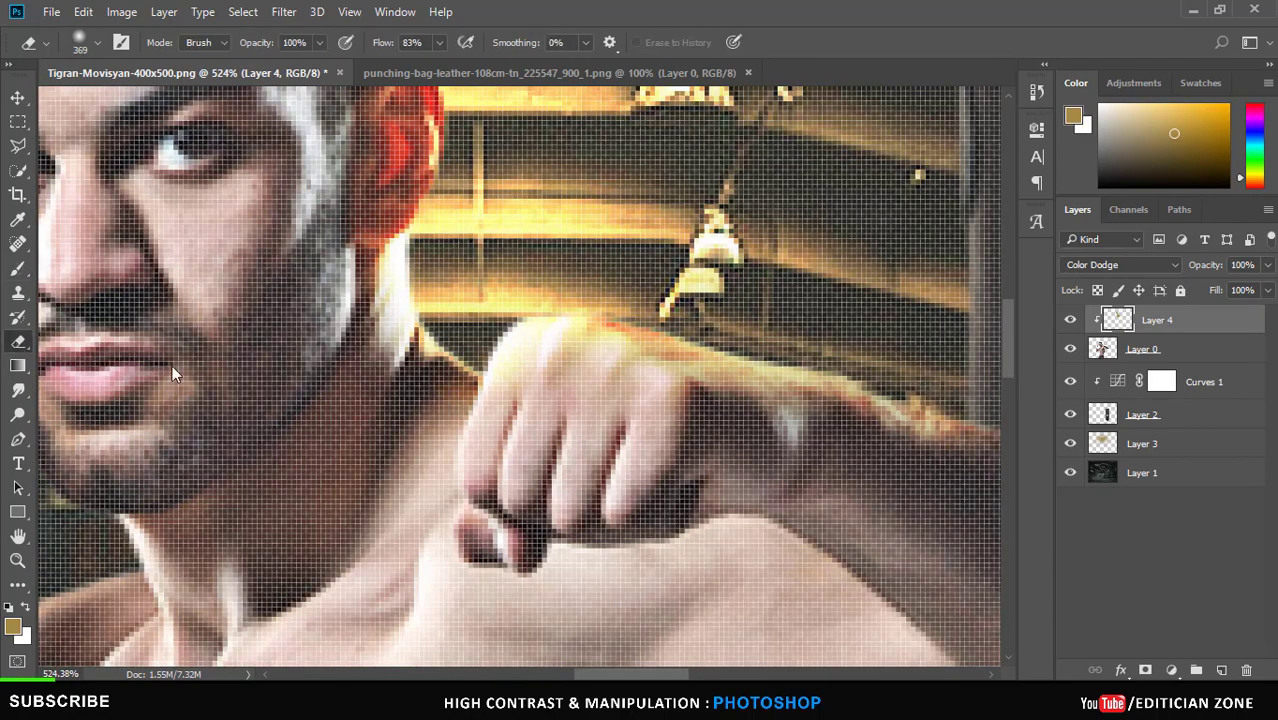
scroll(595, 457, "up", 1)
scroll(614, 421, "down", 2)
key("bracketleft")
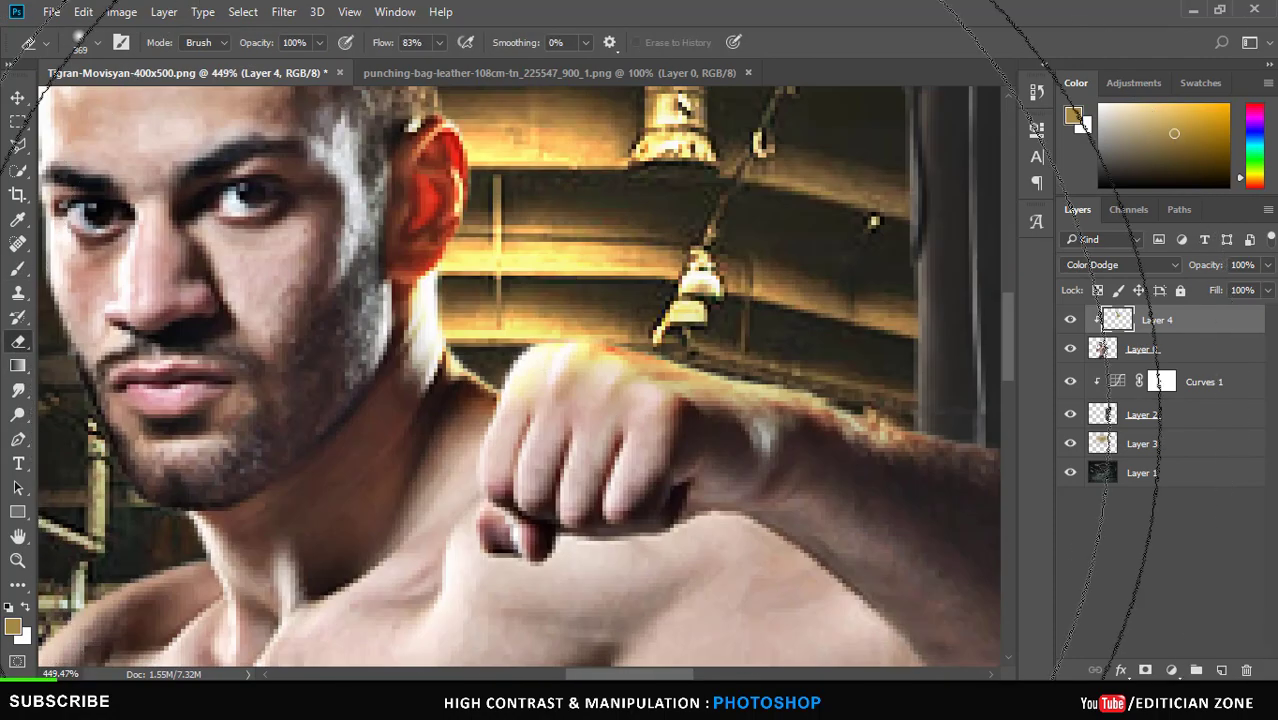
key("bracketleft")
key("bracketleft")
key("bracketleft")
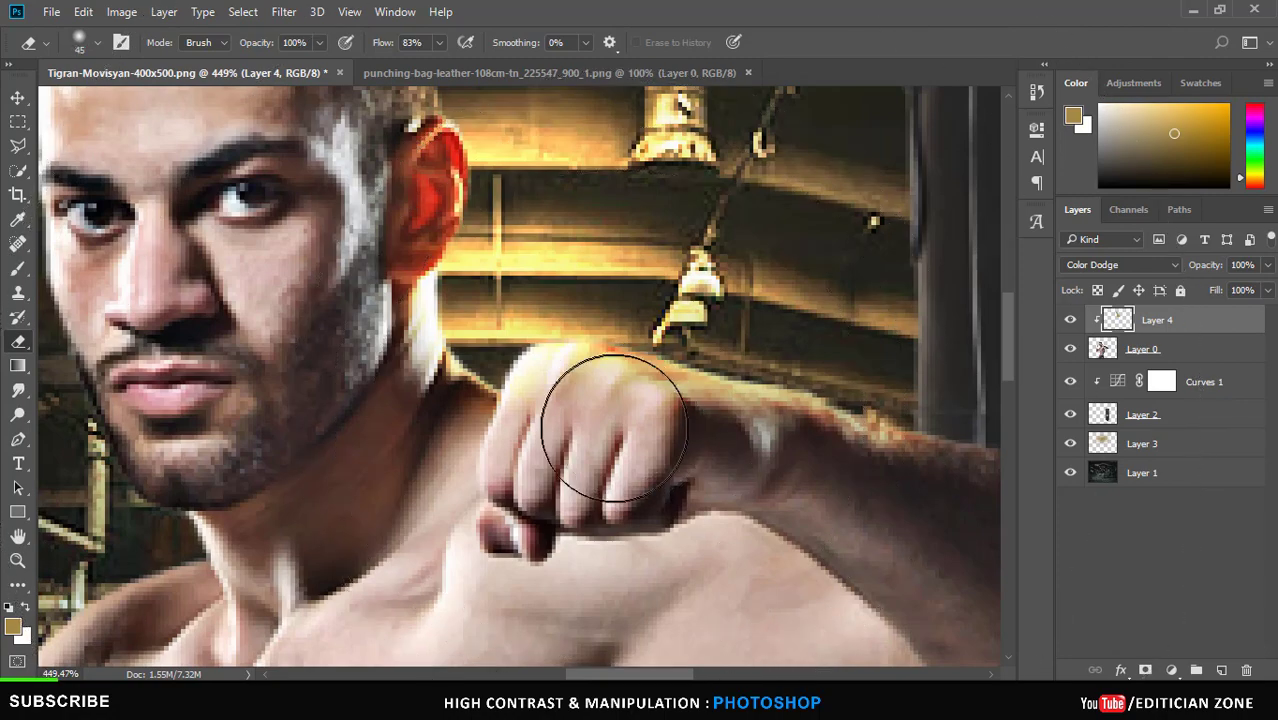
scroll(613, 413, "up", 1)
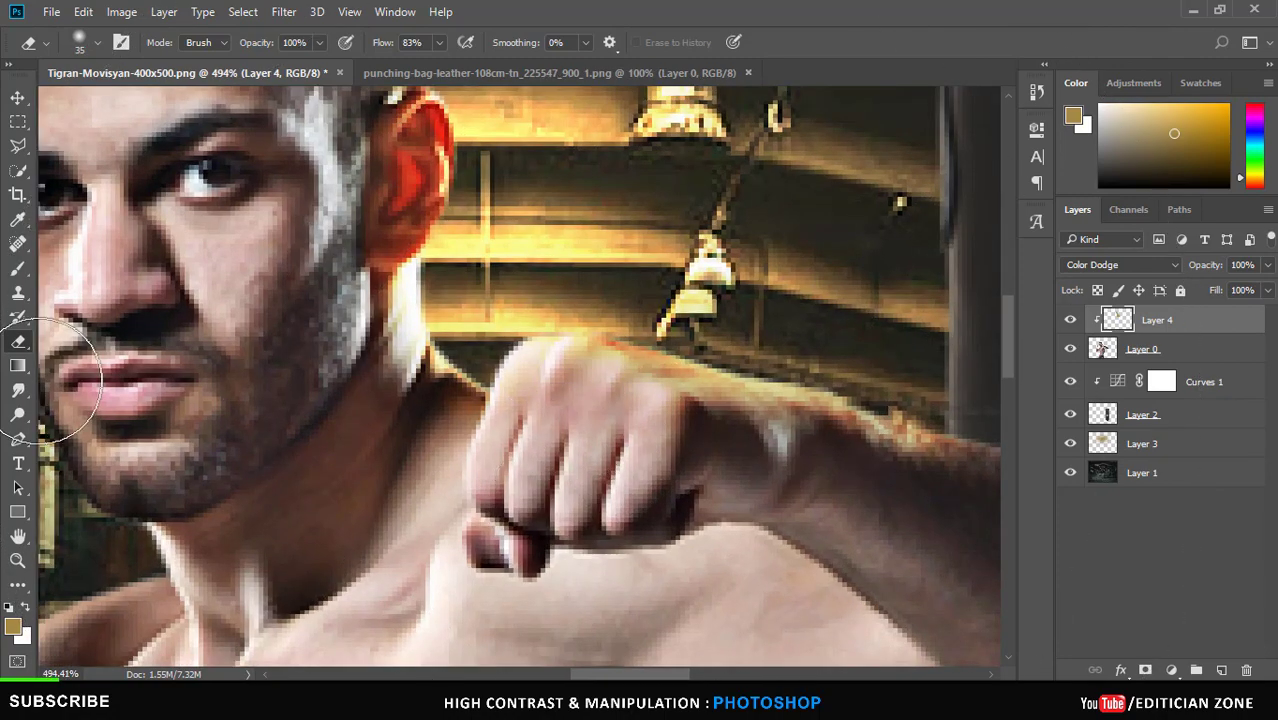
Return to the brush, review the glow, and select the punching bag layer.
left_click(18, 268)
scroll(740, 290, "down", 2)
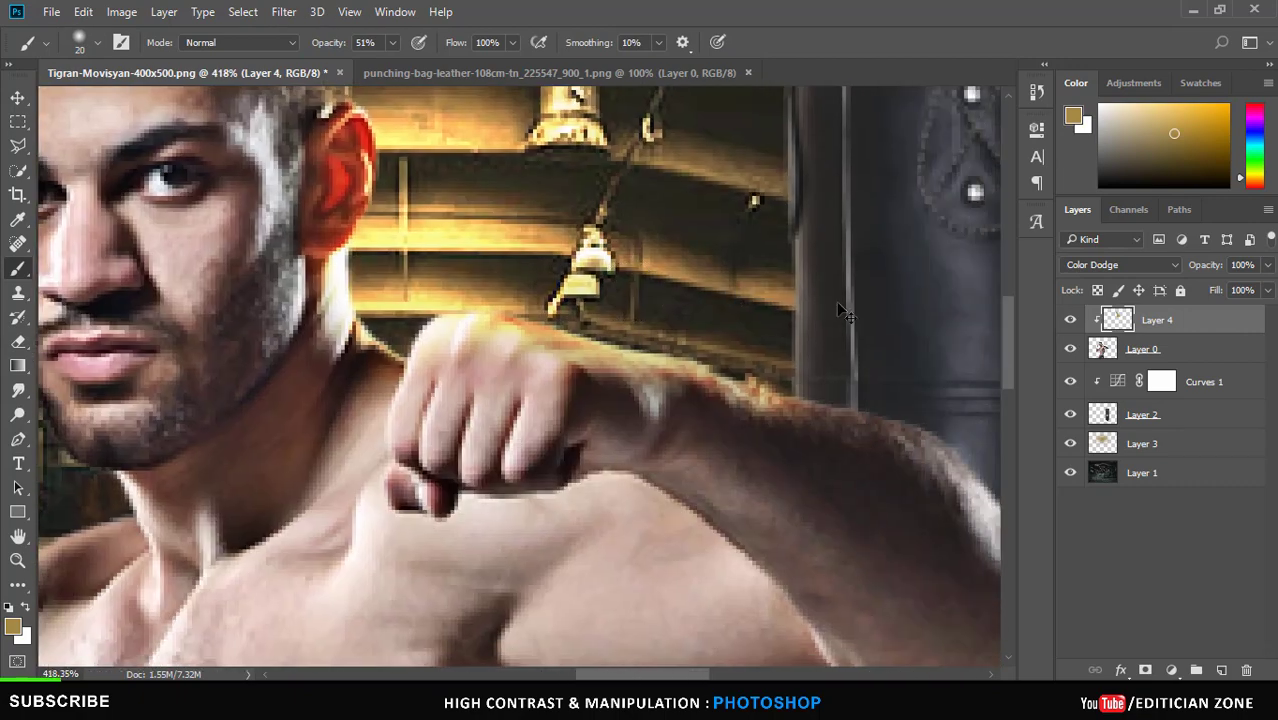
scroll(769, 301, "down", 2)
scroll(780, 320, "up", 2)
scroll(810, 370, "up", 5)
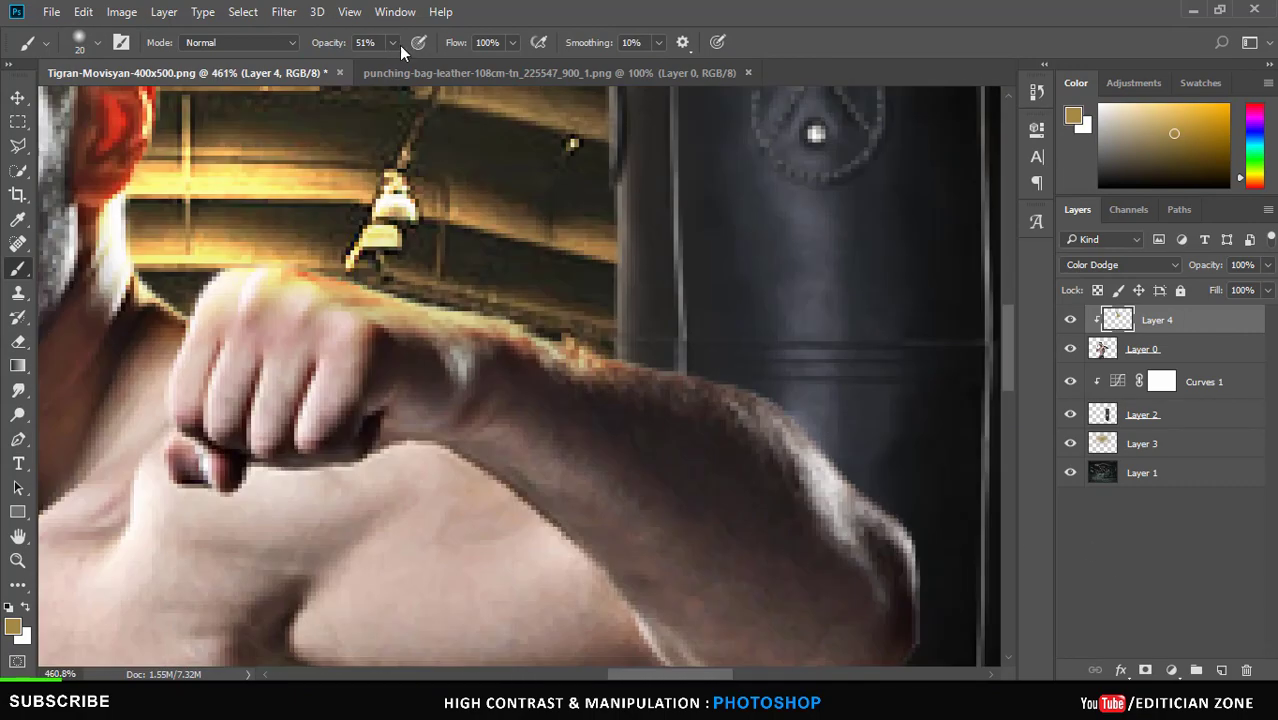
scroll(835, 410, "down", 5)
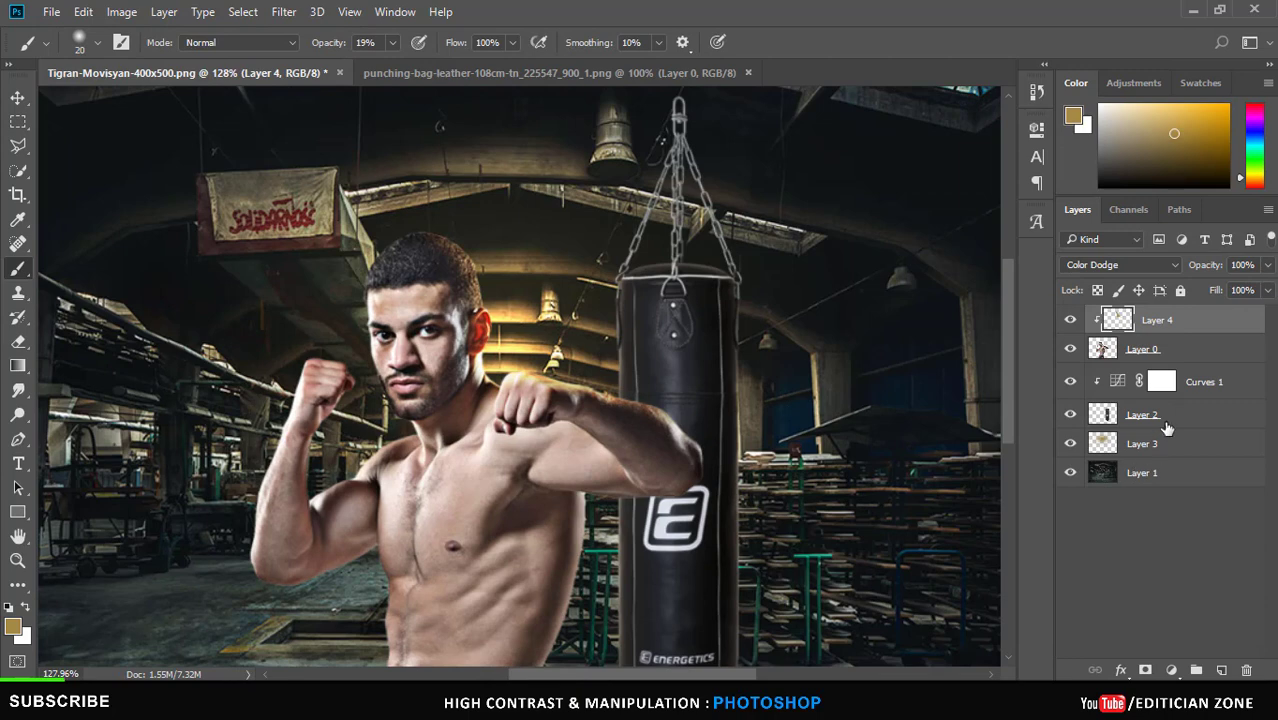
left_click(1160, 416)
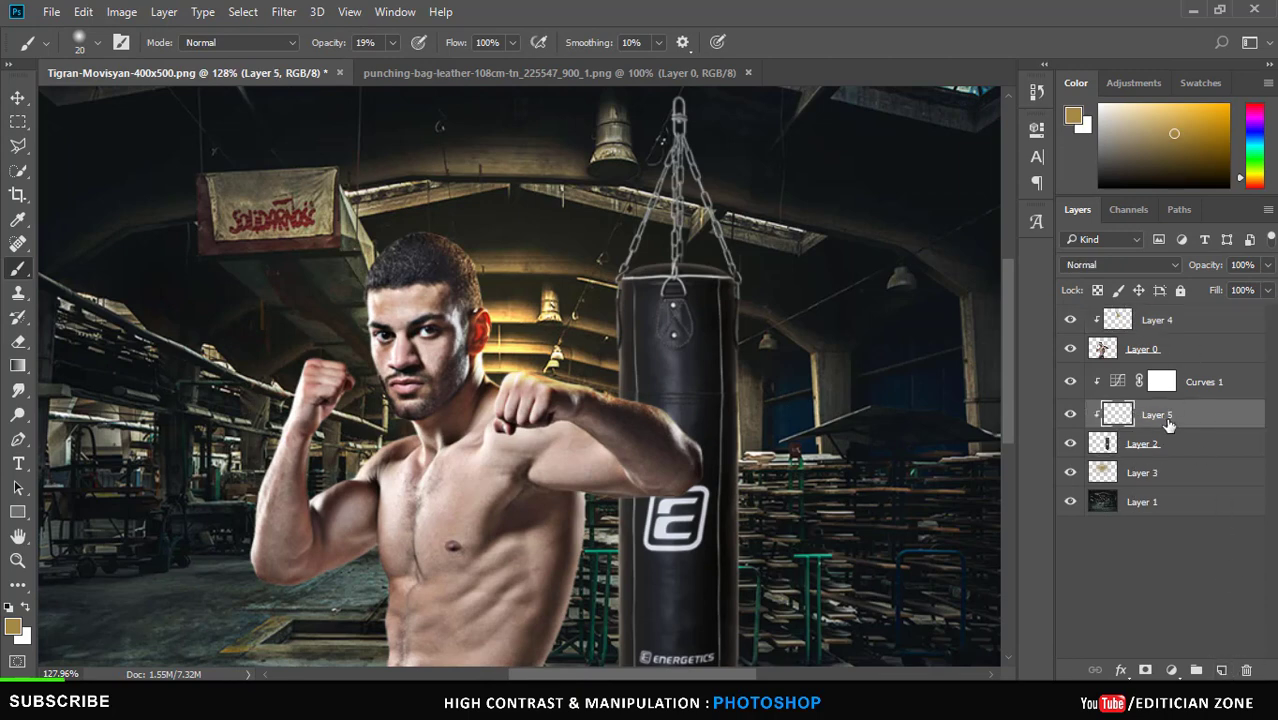
Set Layer 5 to the Color Dodge blend mode.
left_click(1097, 264)
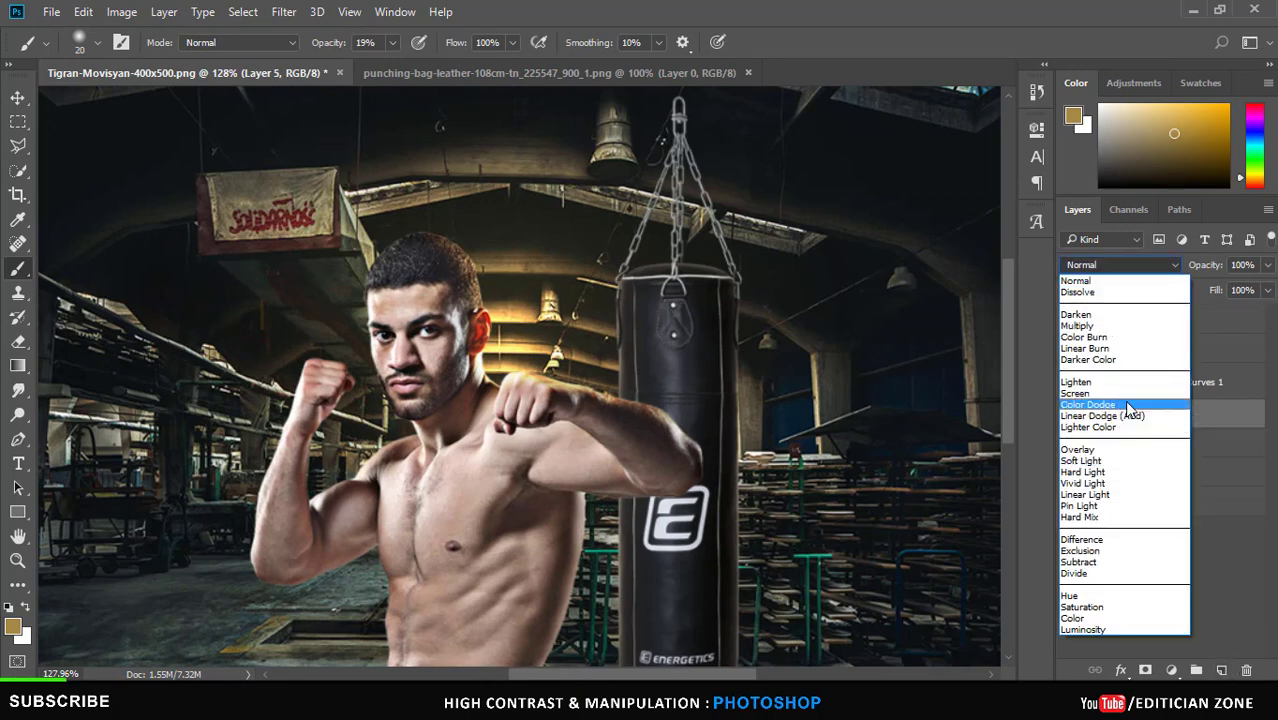
left_click(1100, 404)
scroll(632, 303, "up", 3)
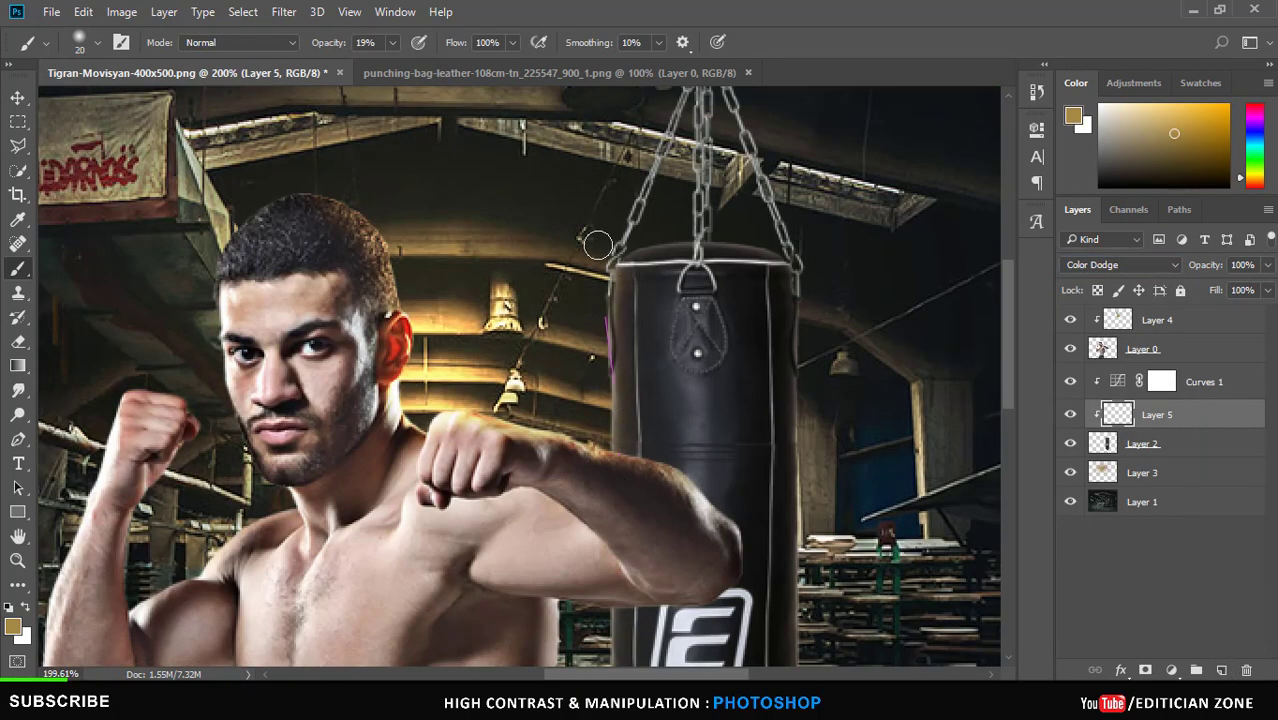
scroll(623, 430, "up", 2)
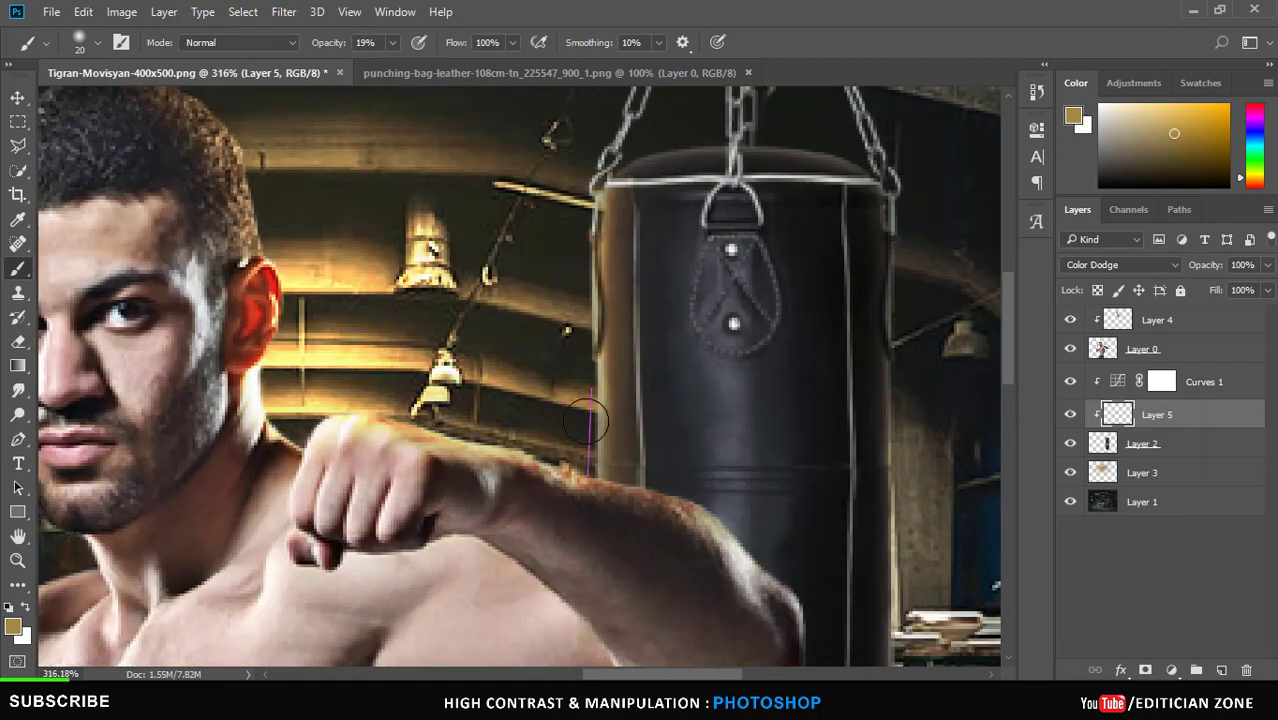
scroll(640, 238, "up", 5)
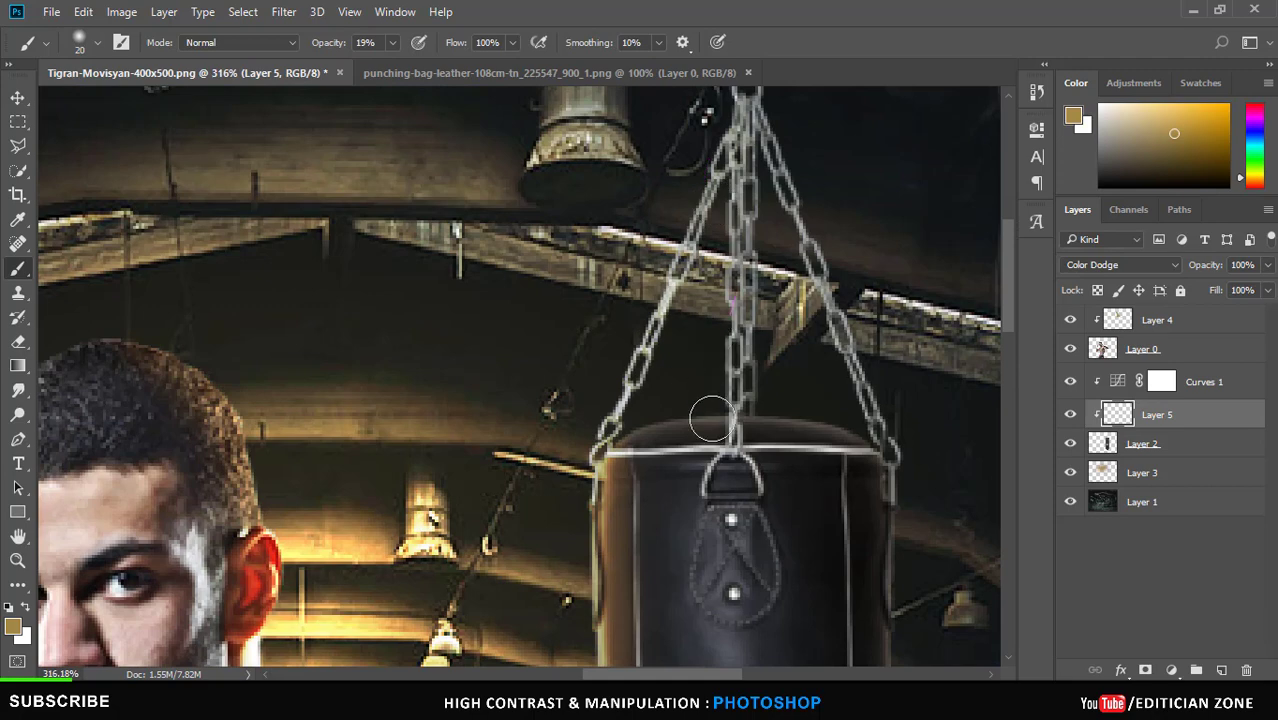
scroll(608, 537, "down", 3)
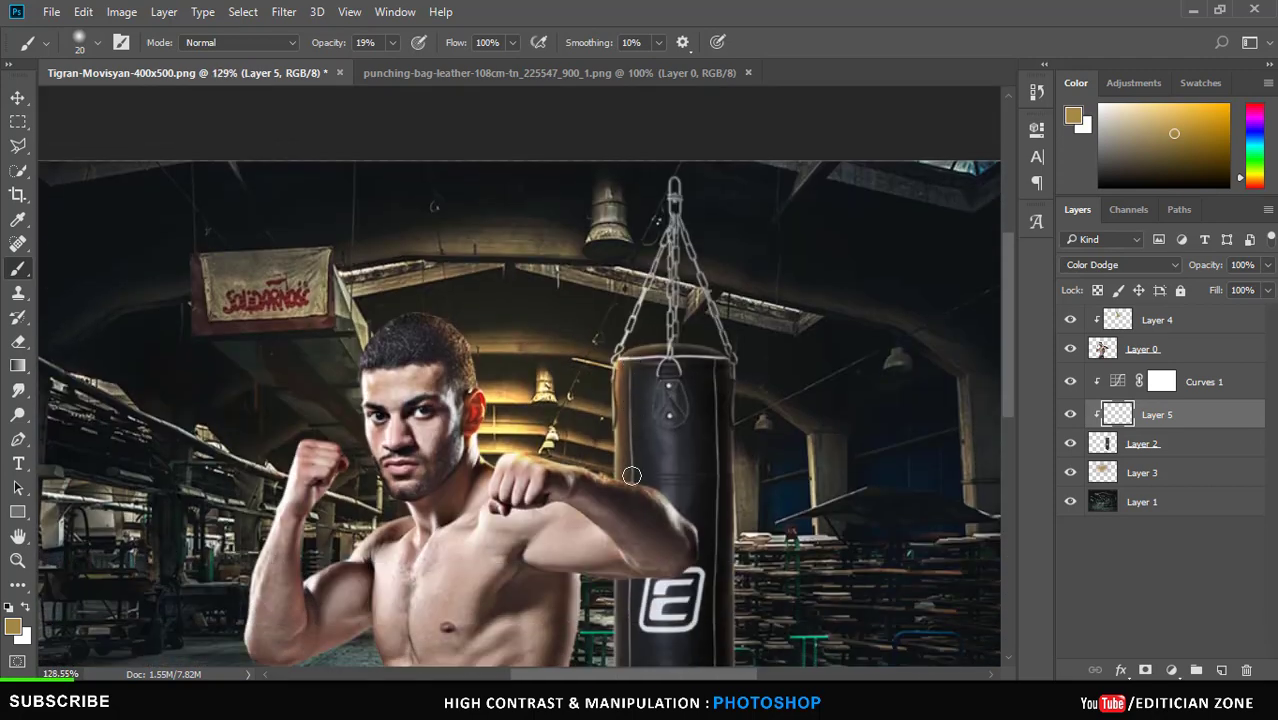
scroll(604, 386, "up", 2)
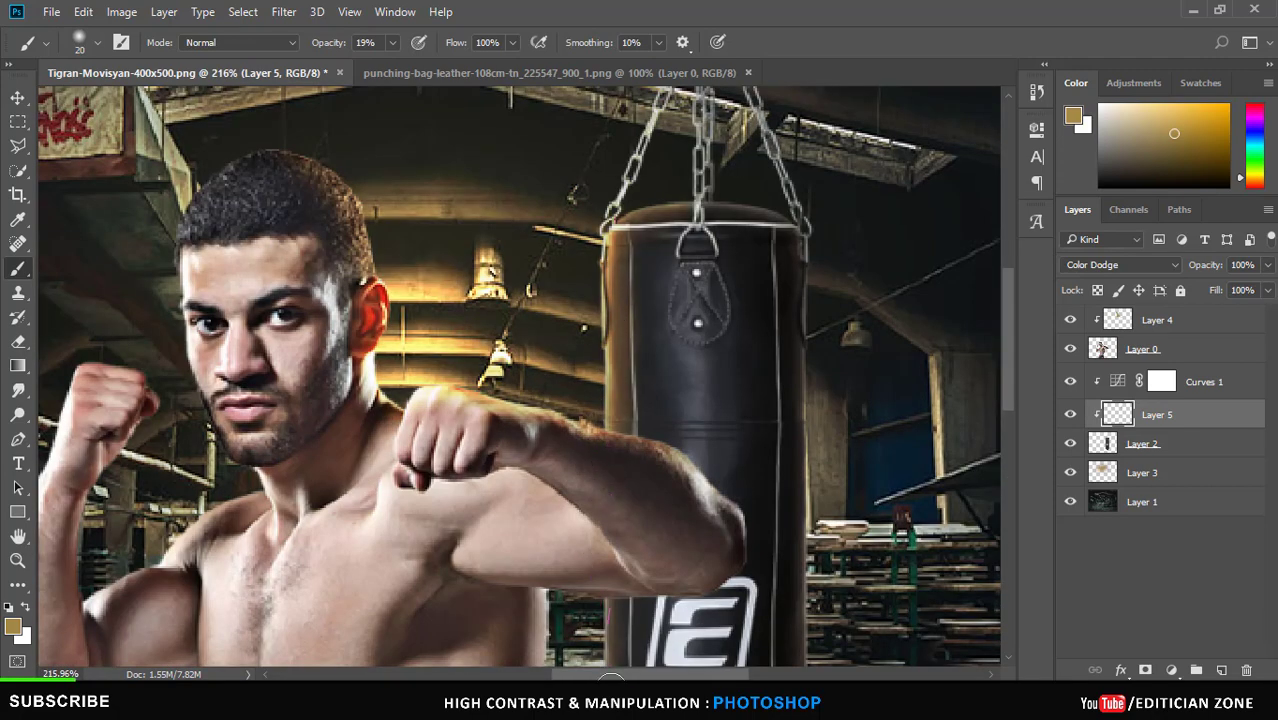
scroll(610, 600, "down", 2)
scroll(600, 450, "down", 3)
scroll(575, 277, "up", 1)
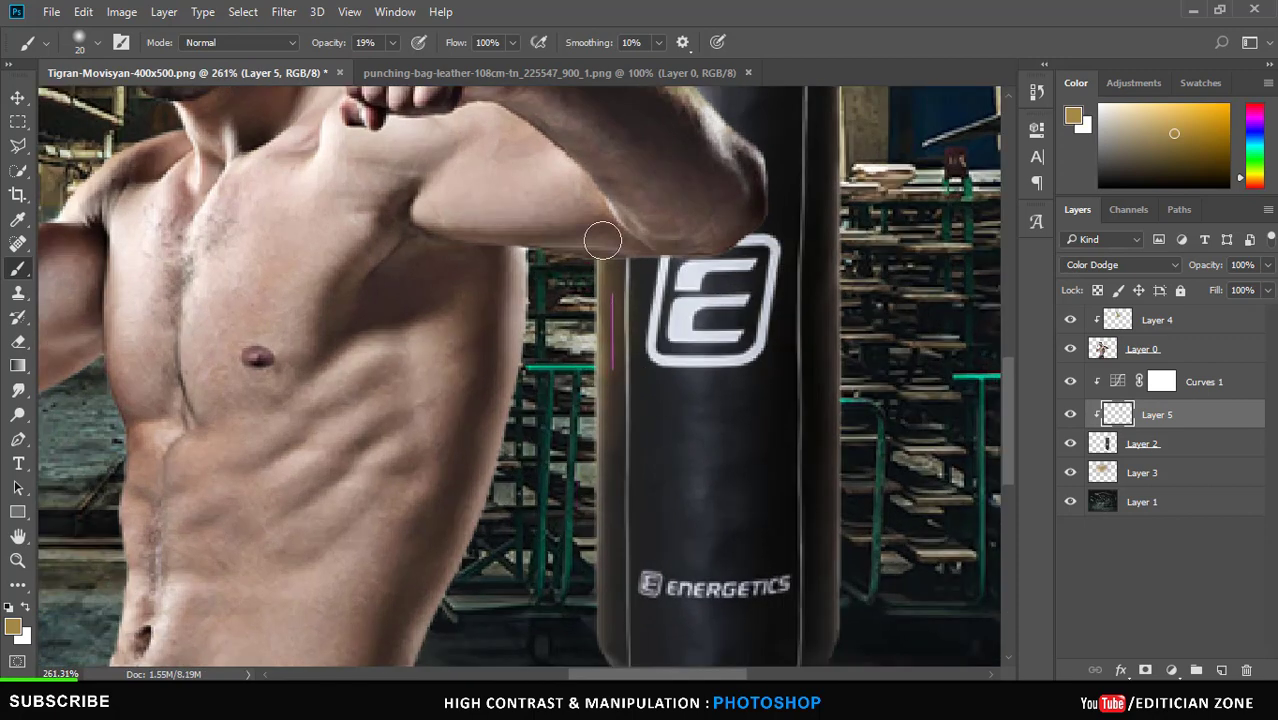
Paint a warm rim light along the punching bag's left edge and base.
mouse_move(603, 240)
left_mouse_down()
mouse_move(619, 516)
mouse_move(693, 434)
left_mouse_up()
scroll(640, 350, "up", 2)
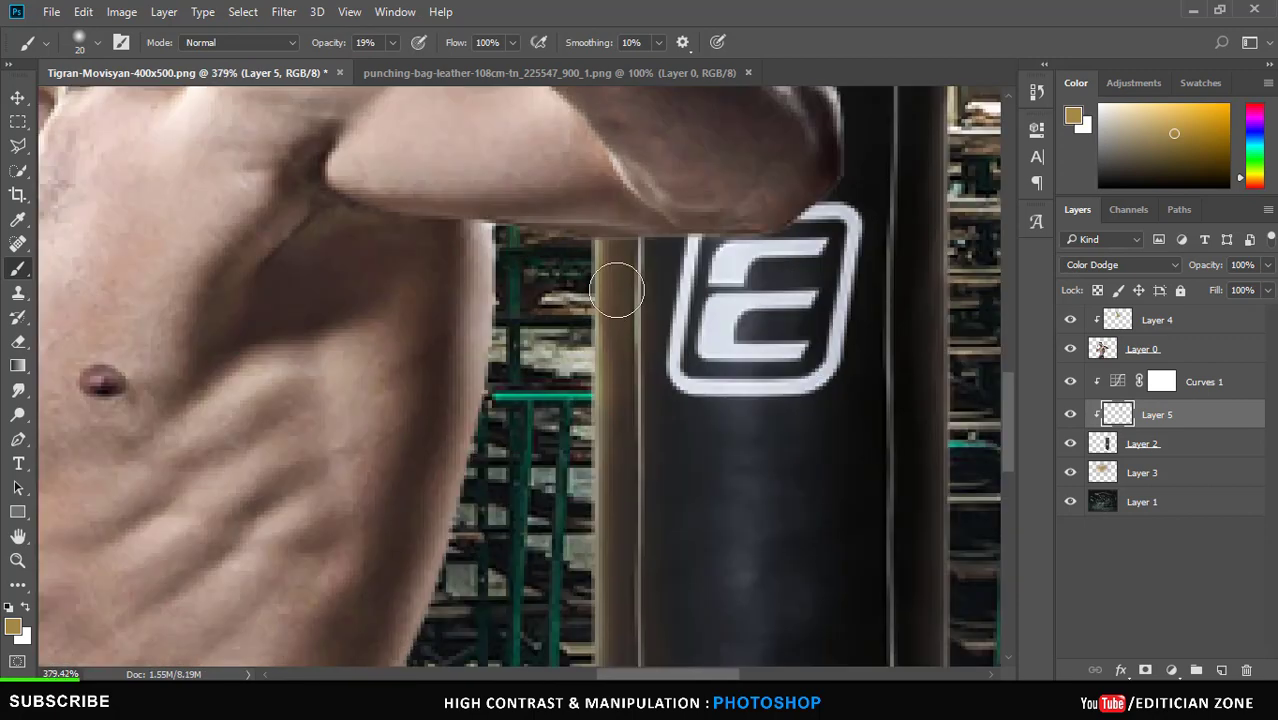
left_click_drag(622, 278, 609, 612)
scroll(609, 612, "down", 3)
left_click_drag(593, 496, 632, 632)
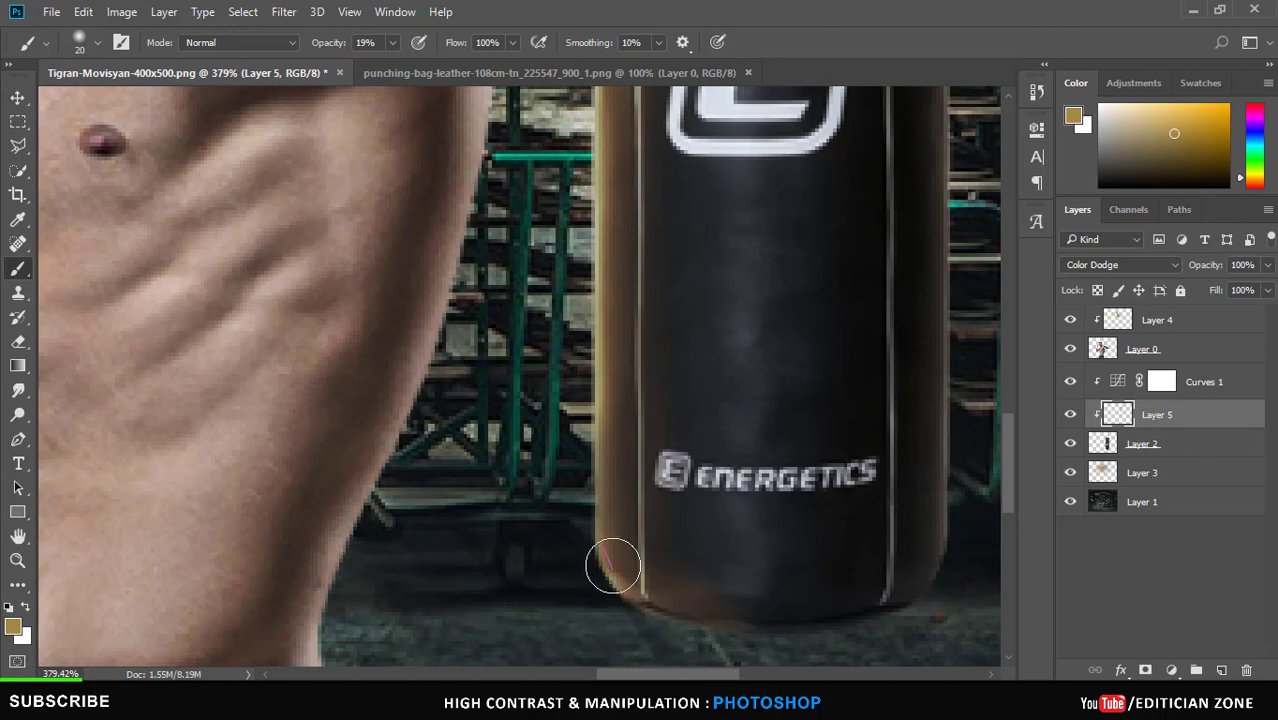
left_click_drag(612, 566, 586, 214)
scroll(586, 214, "down", 1)
scroll(589, 535, "up", 1)
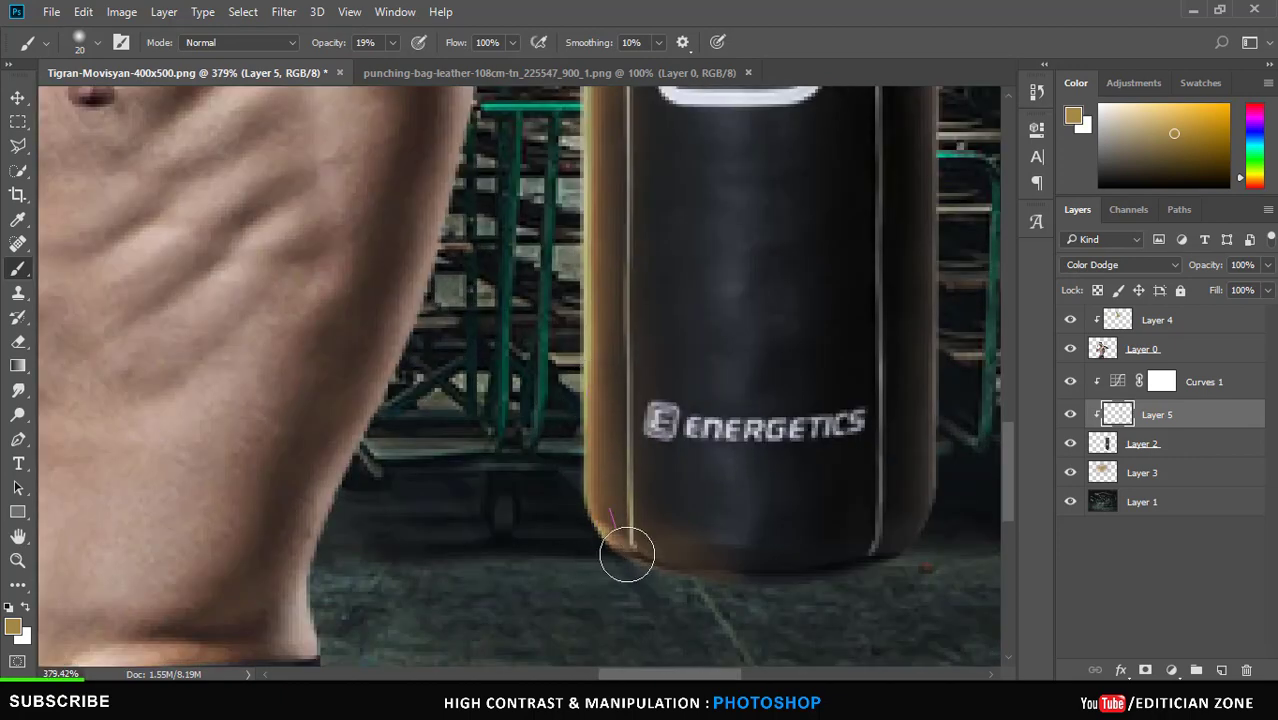
scroll(553, 490, "down", 2)
scroll(580, 305, "up", 1)
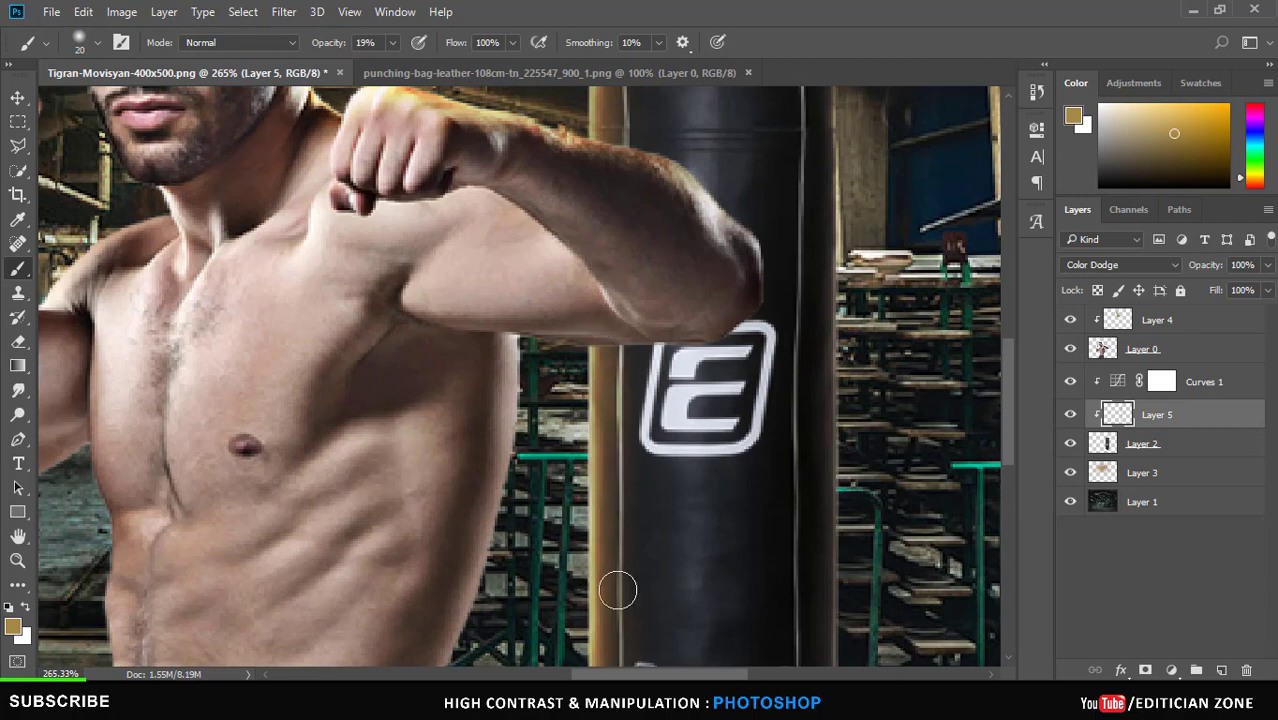
scroll(618, 590, "down", 2)
scroll(700, 400, "up", 1)
scroll(790, 290, "down", 2)
scroll(750, 351, "up", 1)
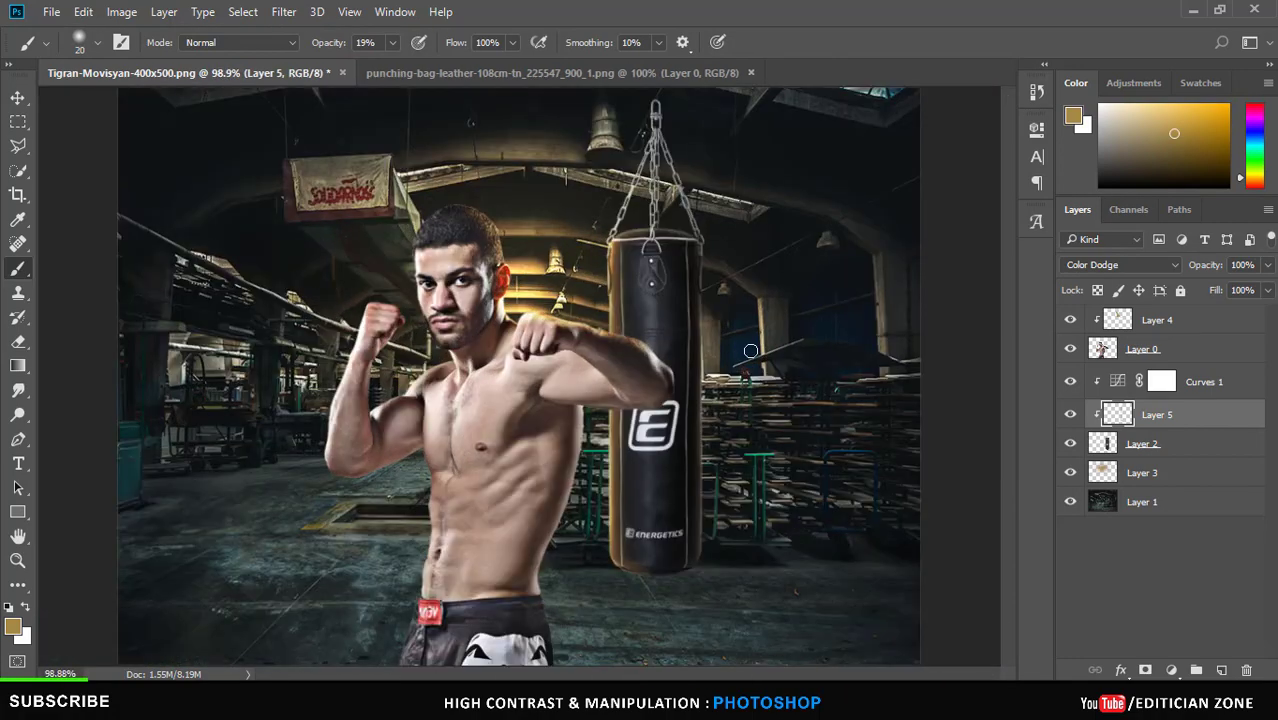
scroll(750, 351, "up", 1)
Stretch the rim-light layer wider with Free Transform and commit it.
left_click(18, 97)
mouse_move(668, 374)
left_mouse_down()
mouse_move(680, 386)
mouse_move(740, 384)
left_mouse_up()
key("Return")
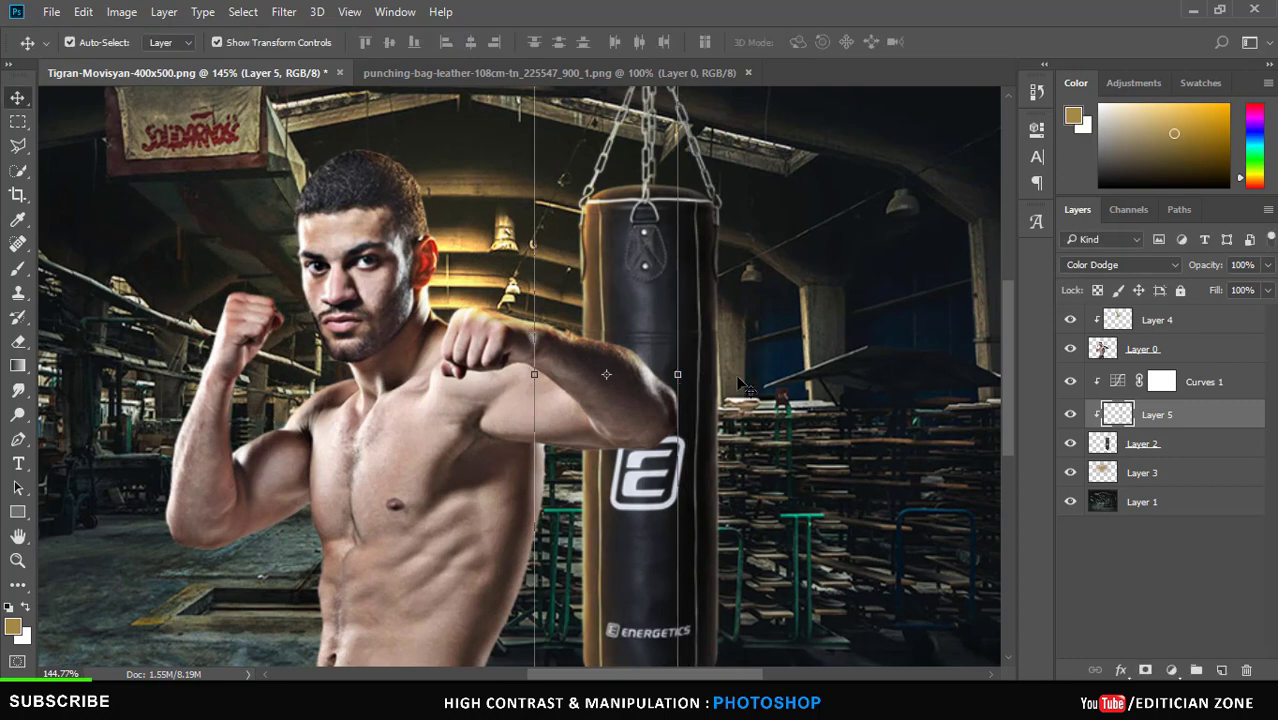
scroll(738, 383, "up", 1)
scroll(738, 383, "up", 1)
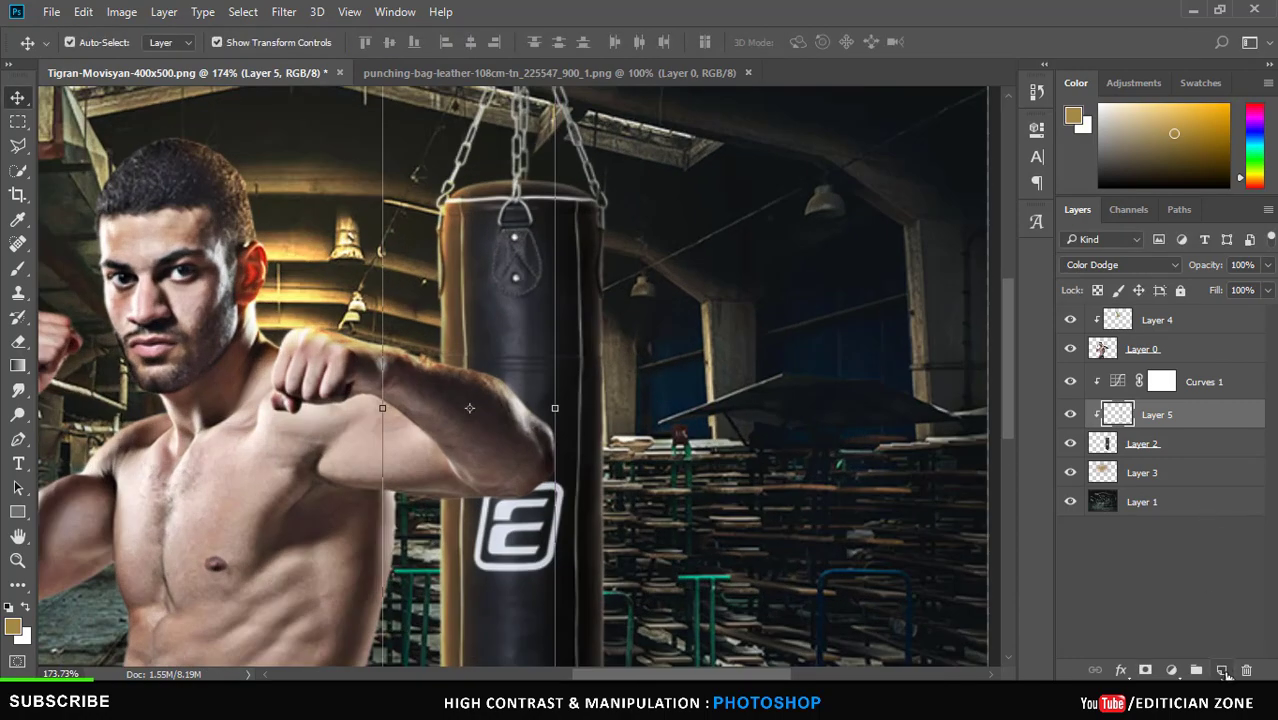
Add a new clipped layer above Layer 5 in a Color Dodge blend mode.
left_click(1222, 670)
scroll(548, 312, "up", 3)
left_click(18, 268)
scroll(469, 240, "up", 3)
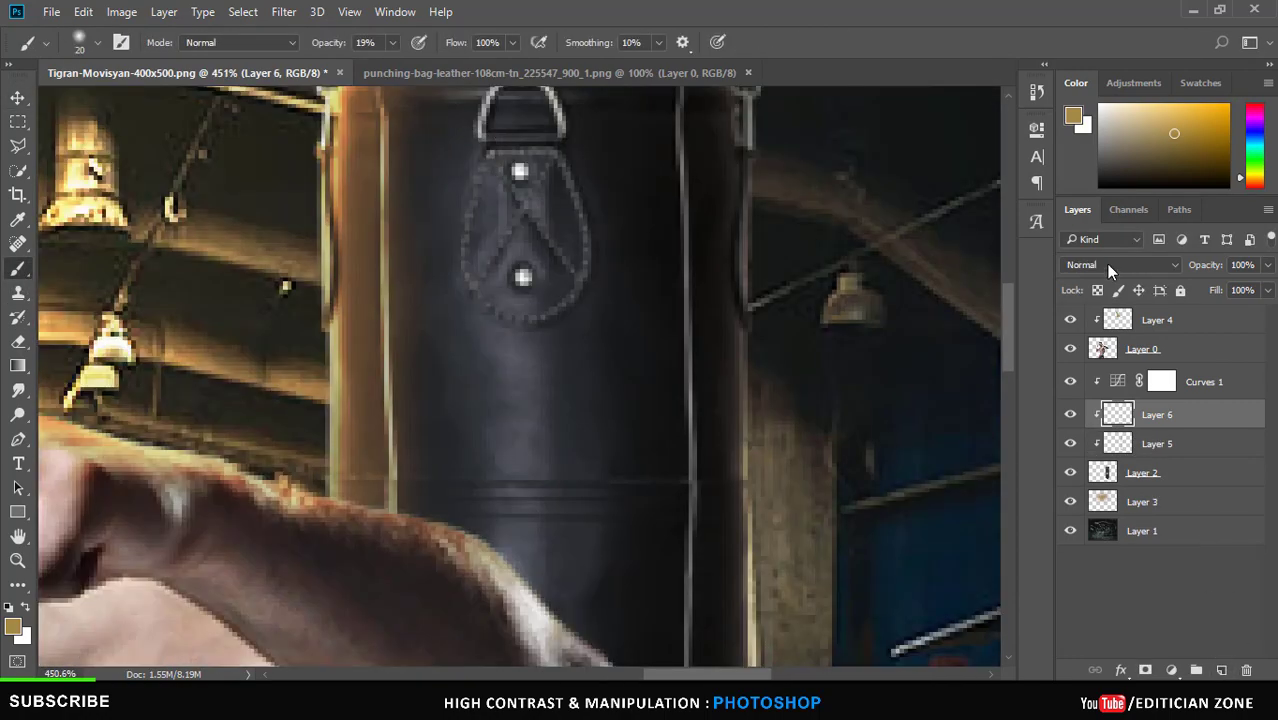
left_click(1106, 264)
left_click(1095, 415)
scroll(457, 178, "up", 1)
Paint golden highlights along the bag's top and left side, then zoom out to review.
mouse_move(504, 194)
left_mouse_down()
mouse_move(490, 245)
mouse_move(613, 319)
mouse_move(500, 465)
mouse_move(456, 571)
left_mouse_up()
scroll(456, 571, "down", 3)
scroll(453, 433, "up", 2)
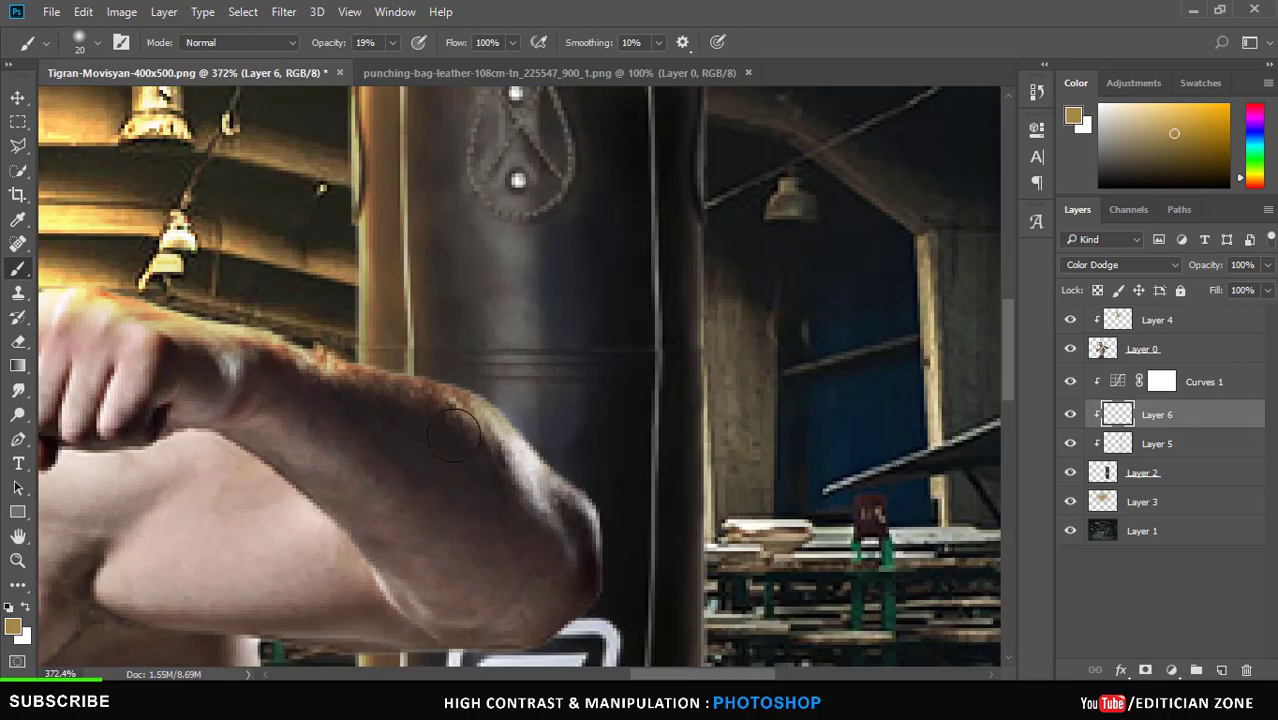
scroll(460, 530, "down", 4)
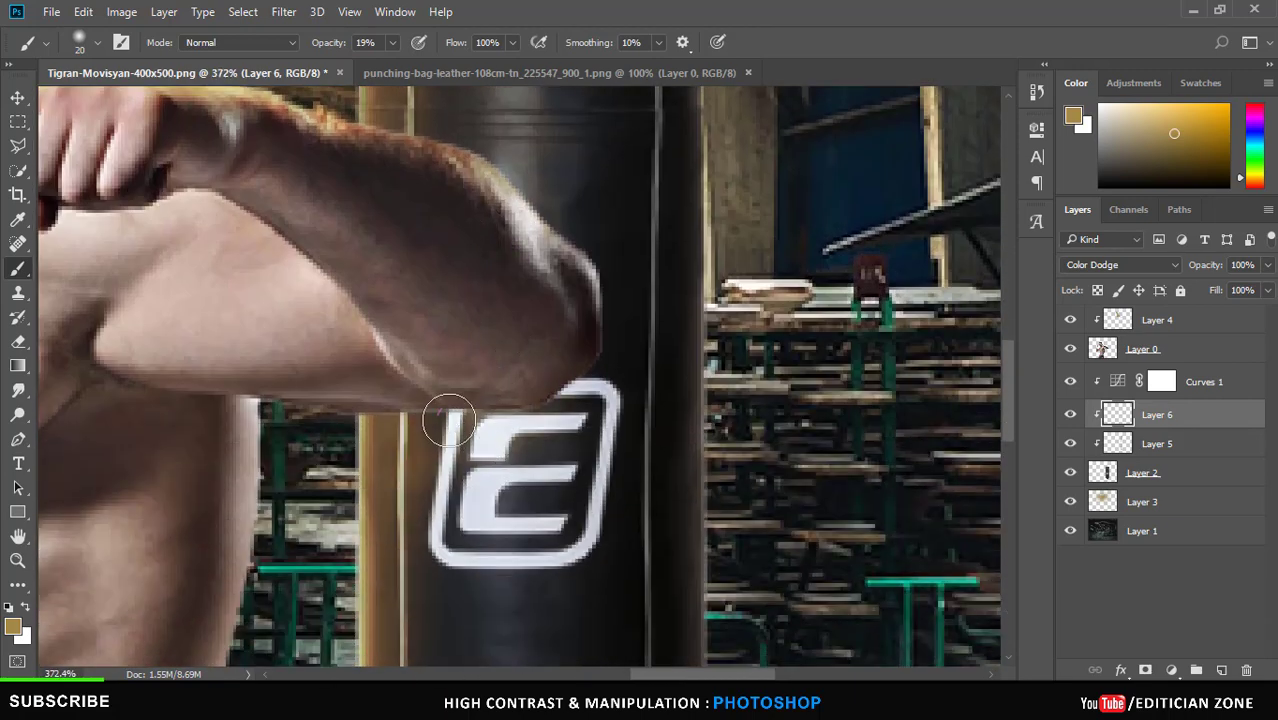
mouse_move(442, 422)
left_mouse_down()
mouse_move(449, 563)
mouse_move(500, 600)
left_mouse_up()
scroll(522, 494, "down", 2)
left_click_drag(456, 400, 447, 605)
scroll(447, 605, "down", 2)
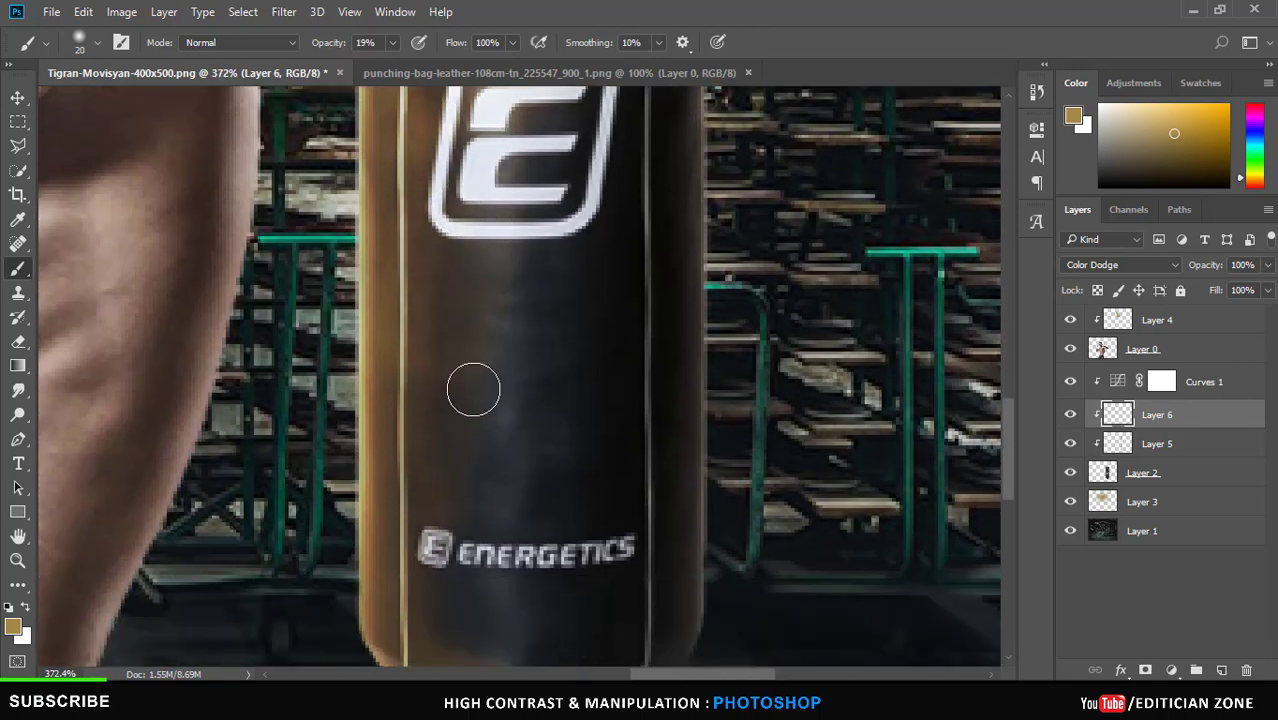
scroll(517, 657, "down", 5)
scroll(500, 528, "up", 5)
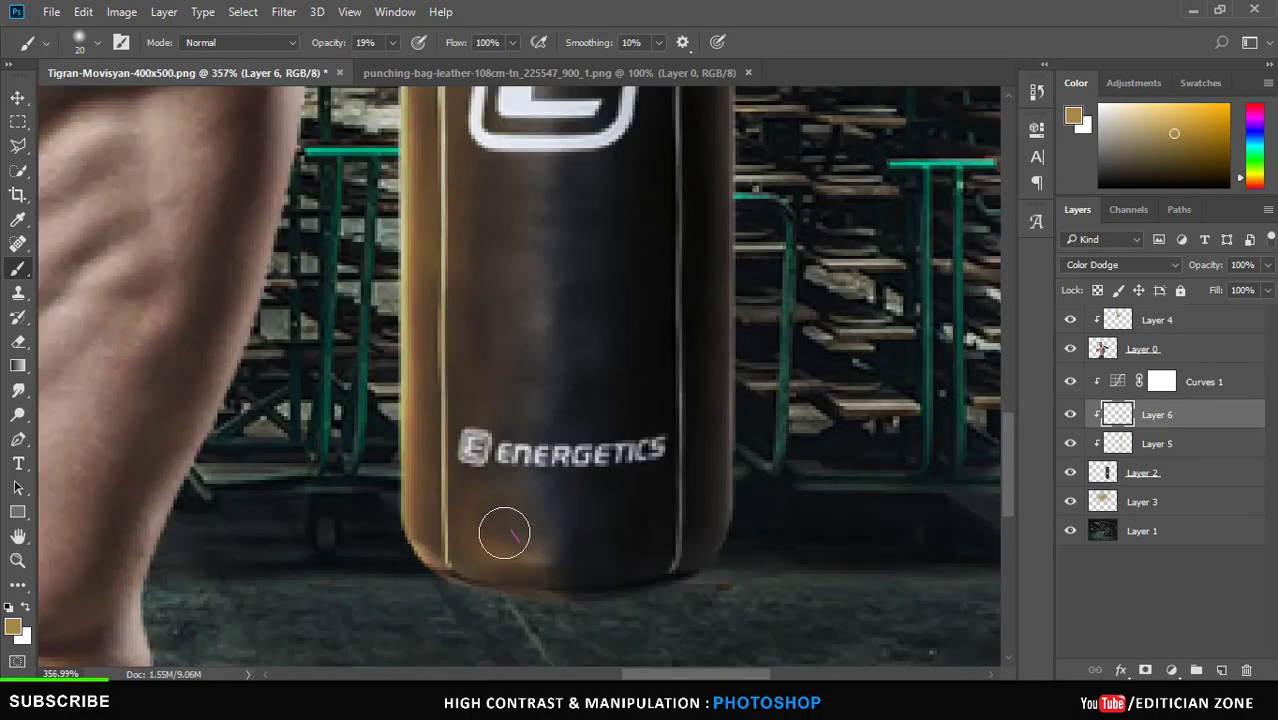
scroll(600, 480, "down", 5)
scroll(706, 438, "down", 1)
scroll(700, 432, "down", 1)
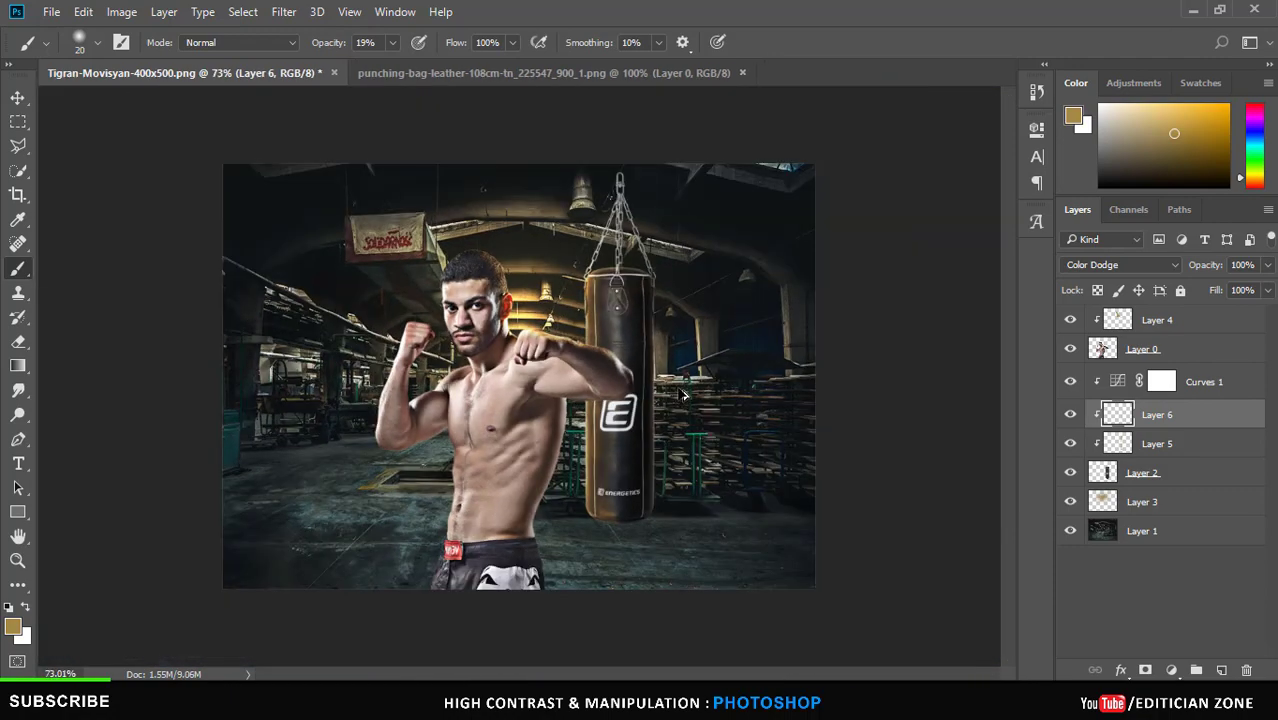
scroll(720, 395, "down", 1)
Add a new Layer 7 on top and stretch the black shadow into a wide floor band at 64% fill.
left_click(1205, 320)
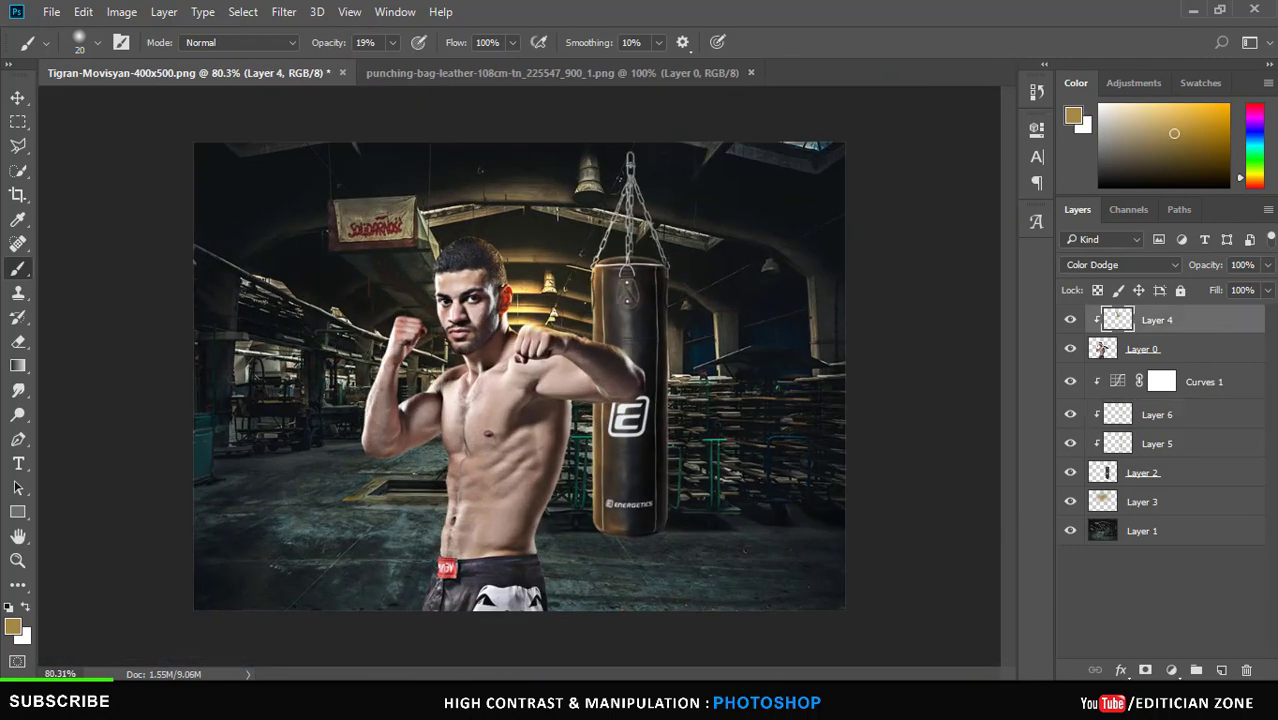
left_click(1221, 670)
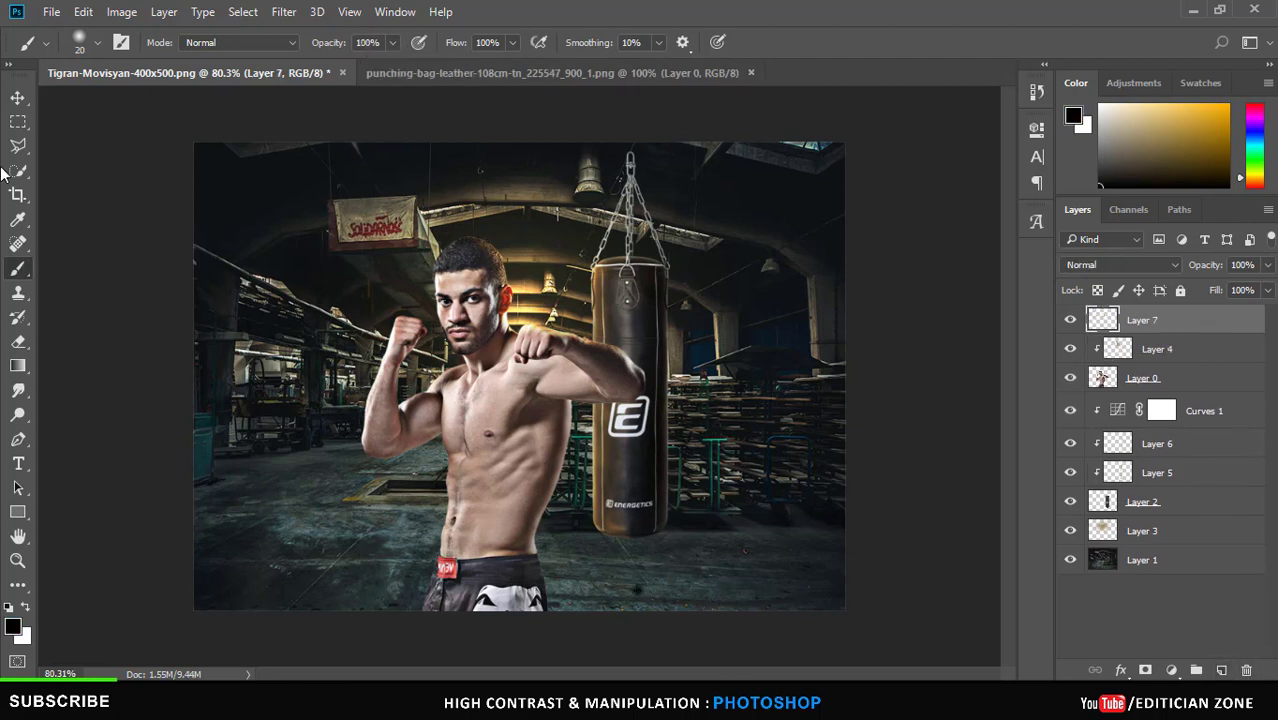
key("v")
left_click_drag(655, 606, 850, 621)
left_click(1267, 290)
left_click_drag(1264, 318, 1238, 318)
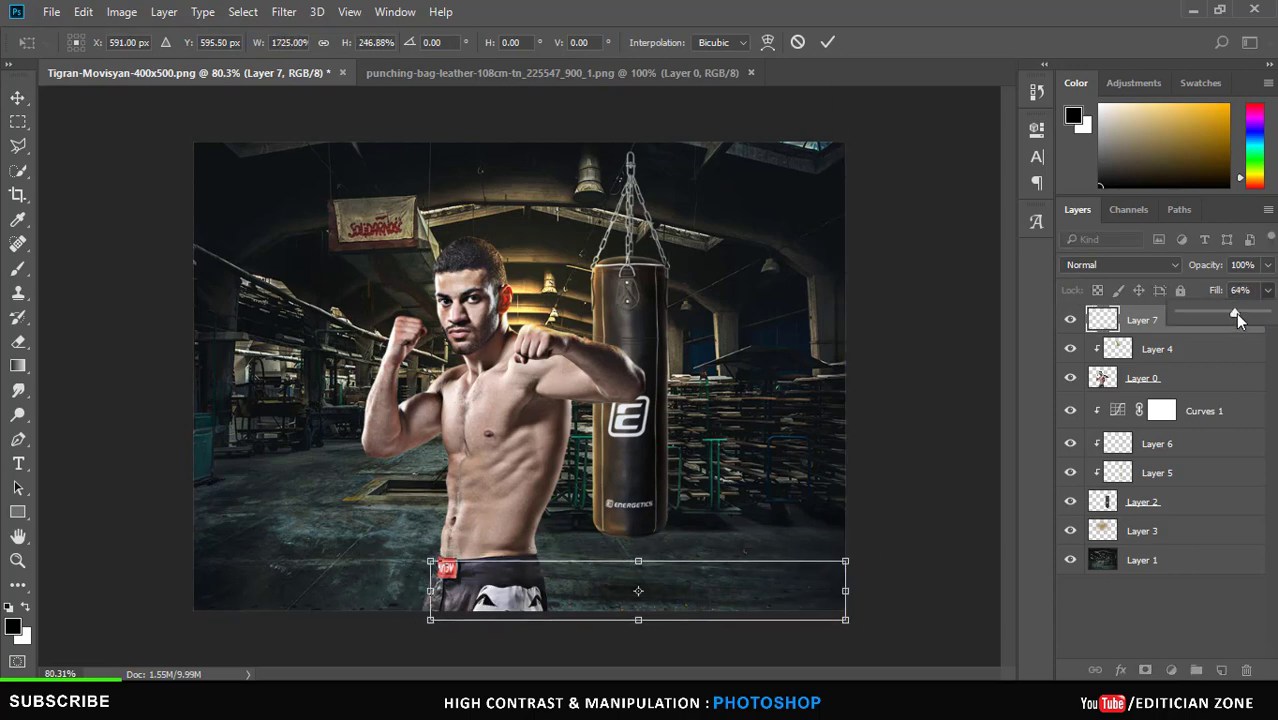
key("Return")
Extend the shadow's lower edge and skew it to follow the floor perspective.
scroll(652, 536, "up", 3)
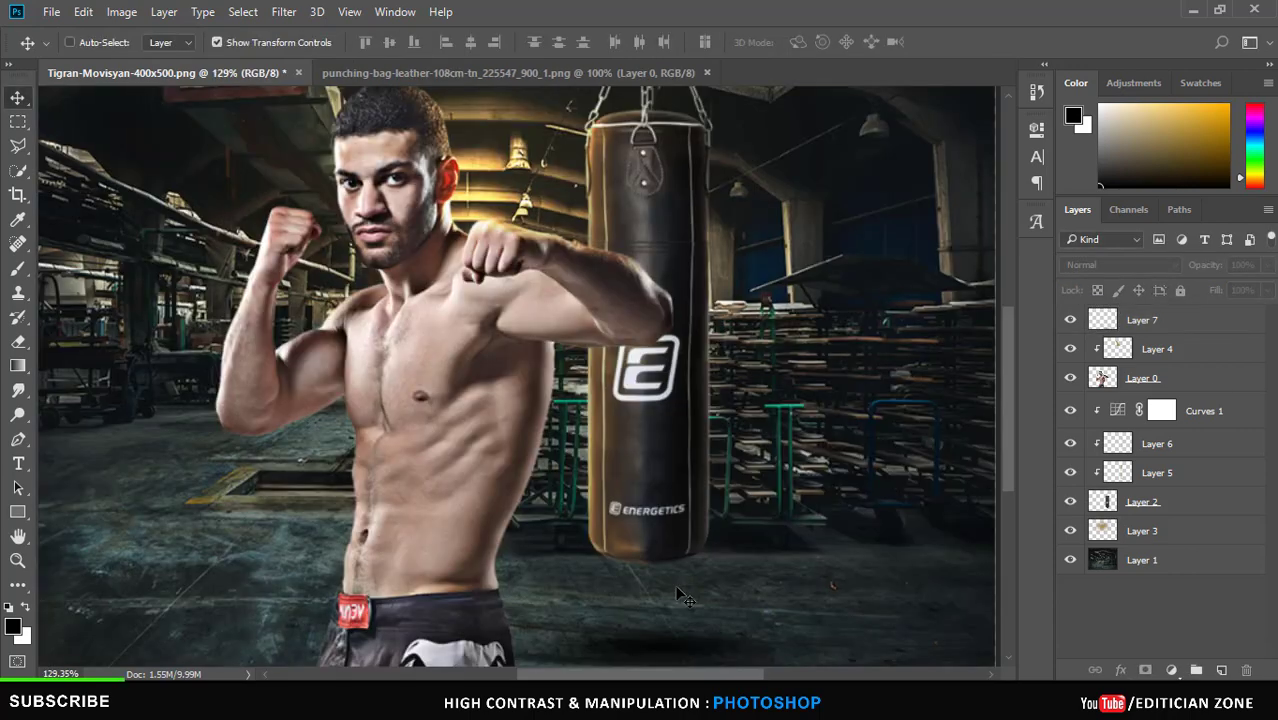
scroll(681, 457, "up", 2)
left_click_drag(652, 536, 652, 440)
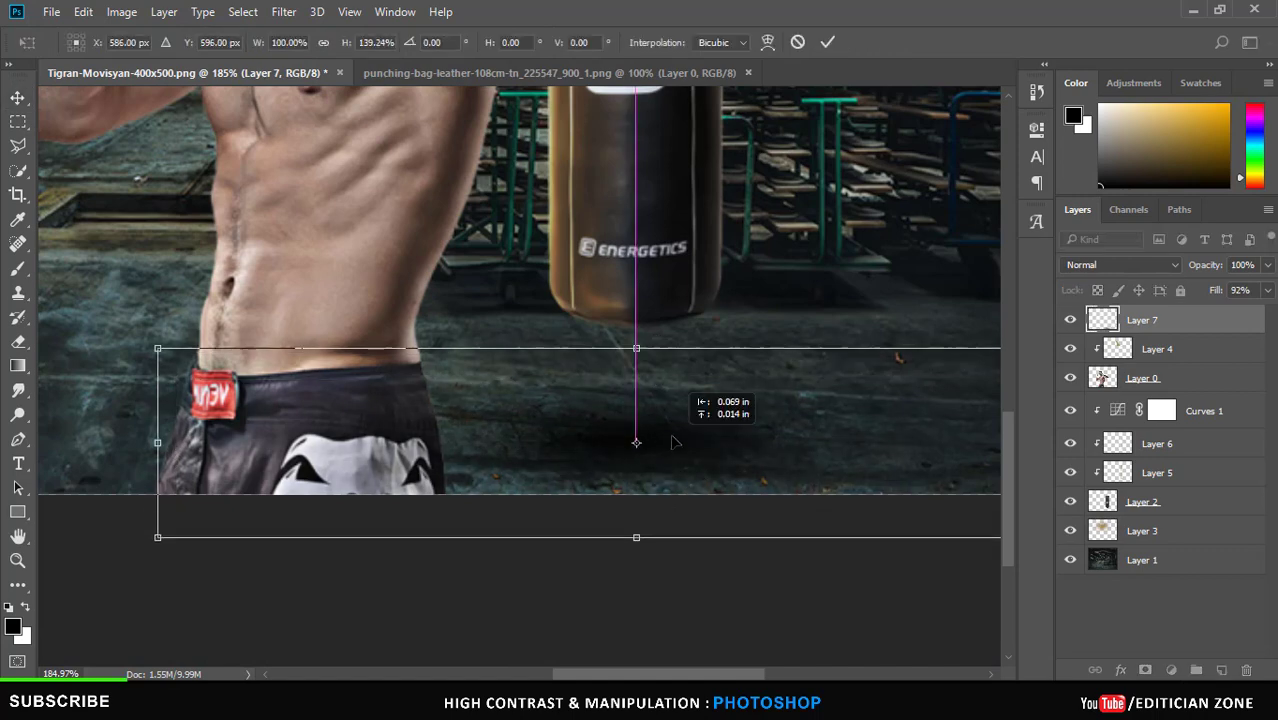
scroll(652, 440, "down", 3)
mouse_move(822, 590)
left_mouse_down()
mouse_move(822, 612)
mouse_move(925, 622)
mouse_move(856, 627)
mouse_move(856, 588)
left_mouse_up()
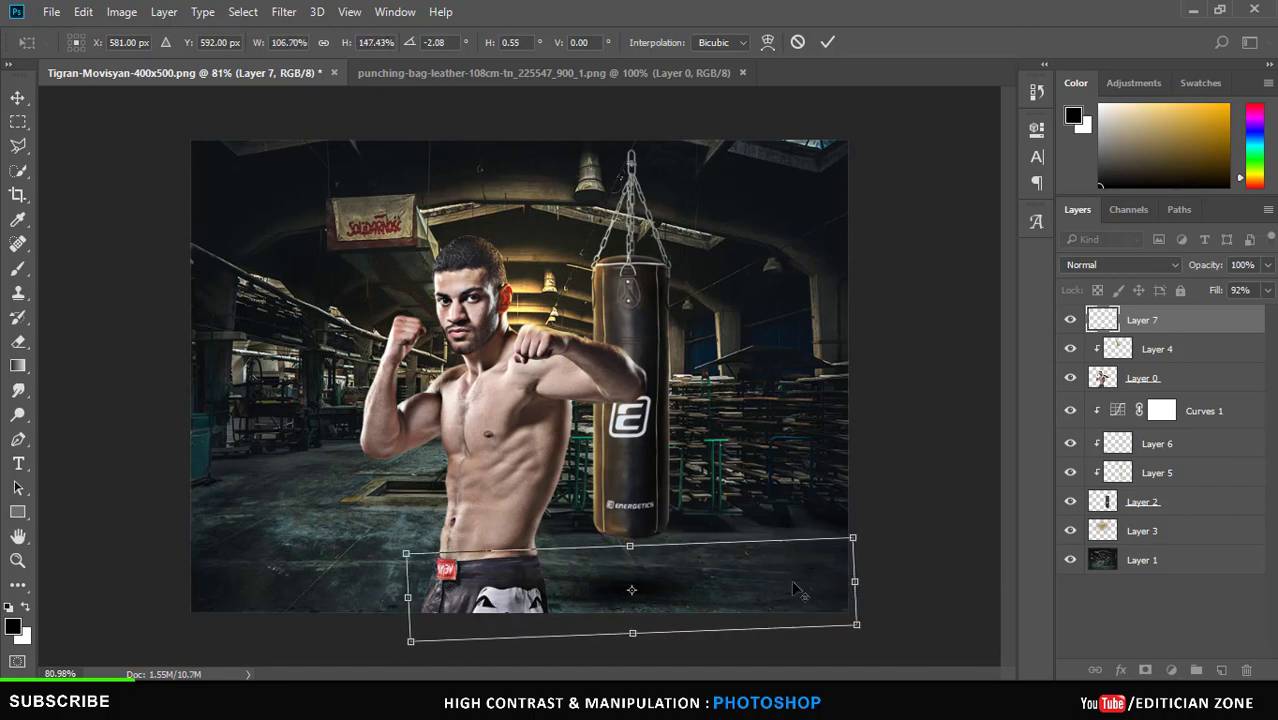
double_click(806, 586)
Set the shadow layer to 75% fill in Lighter Color blend mode.
left_click(1267, 290)
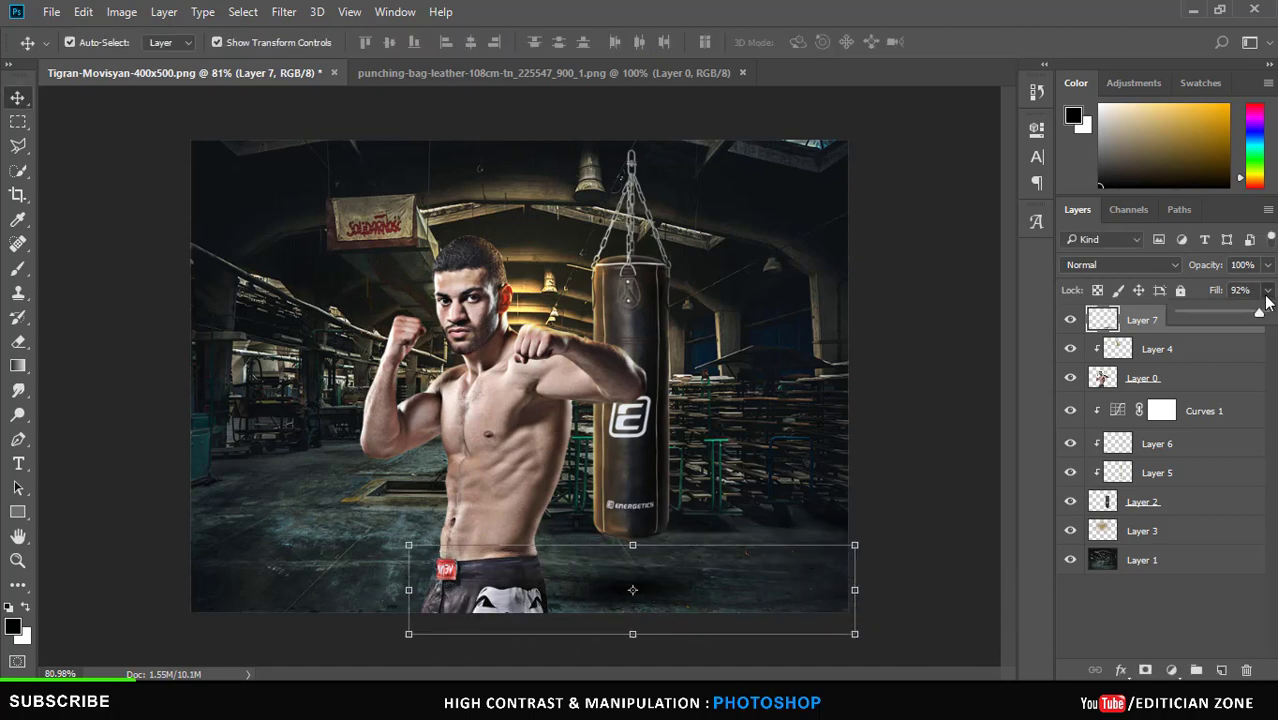
left_click(1103, 264)
scroll(1103, 264, "down", 1)
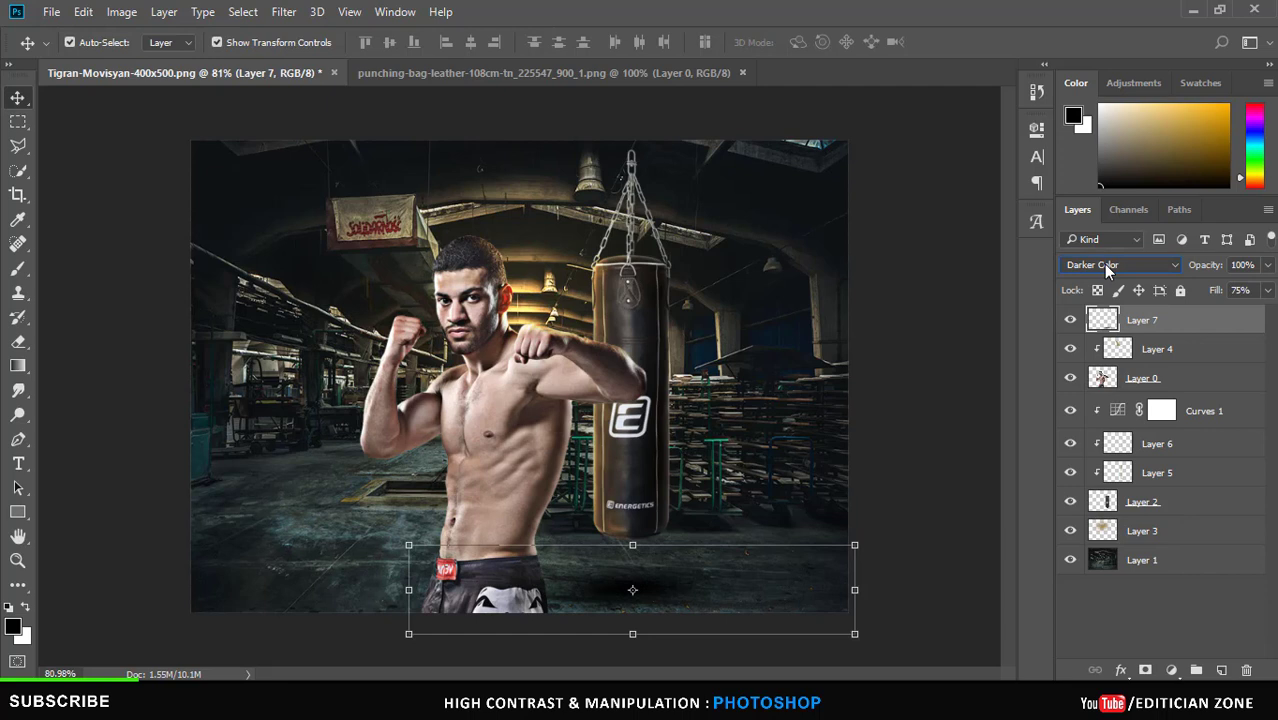
scroll(1103, 264, "down", 1)
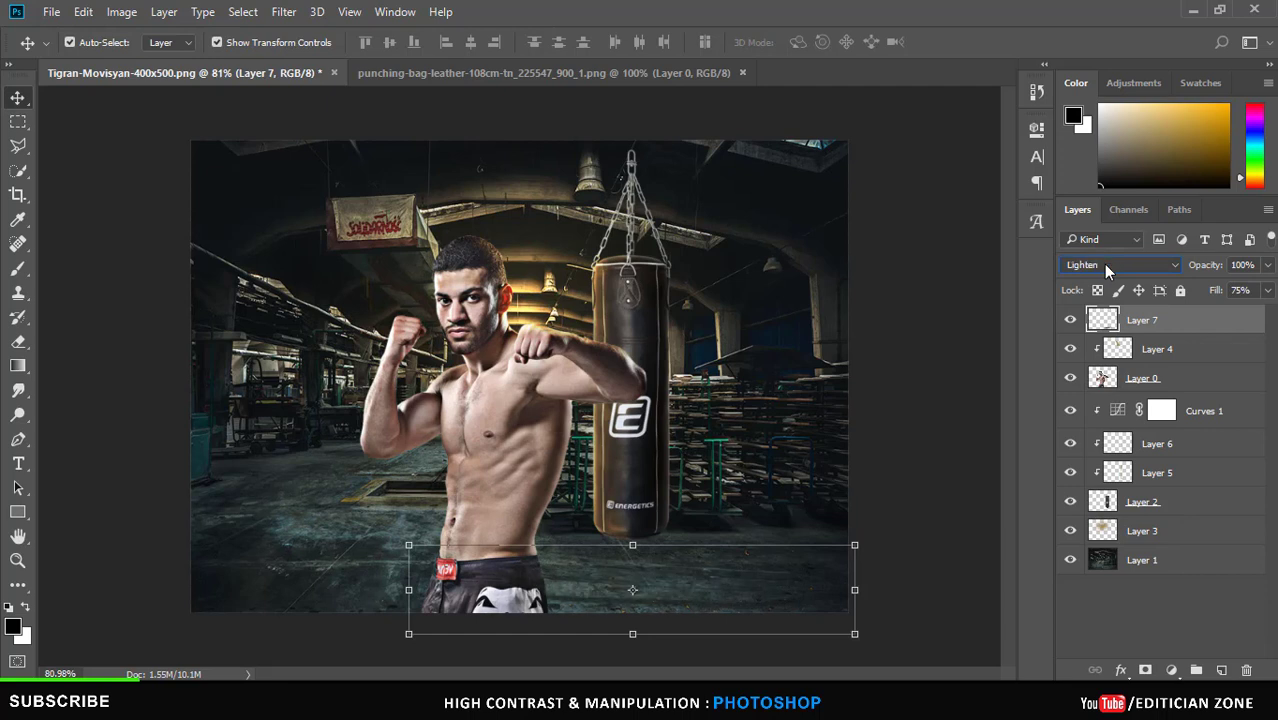
scroll(1103, 264, "up", 1)
scroll(1103, 264, "down", 2)
scroll(1097, 268, "down", 3)
scroll(1097, 268, "down", 2)
scroll(1097, 268, "up", 1)
left_click(912, 463)
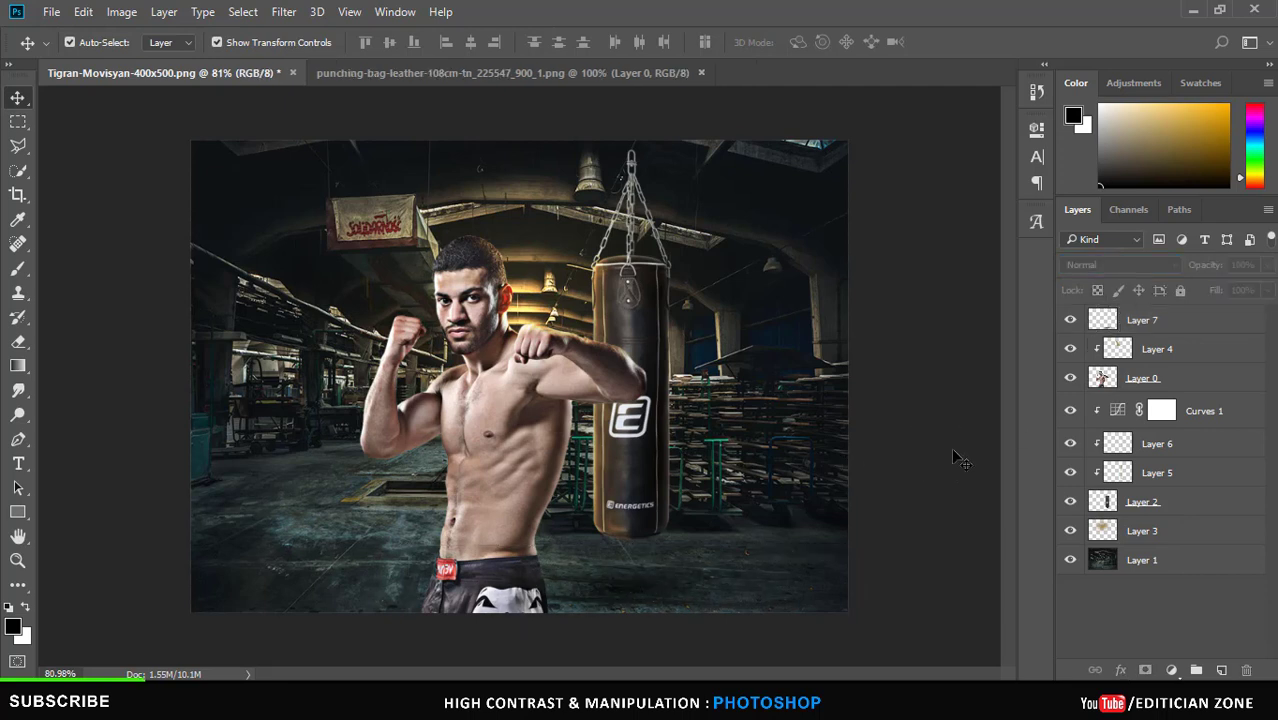
scroll(560, 460, "up", 1)
scroll(530, 430, "up", 1)
scroll(503, 405, "up", 3)
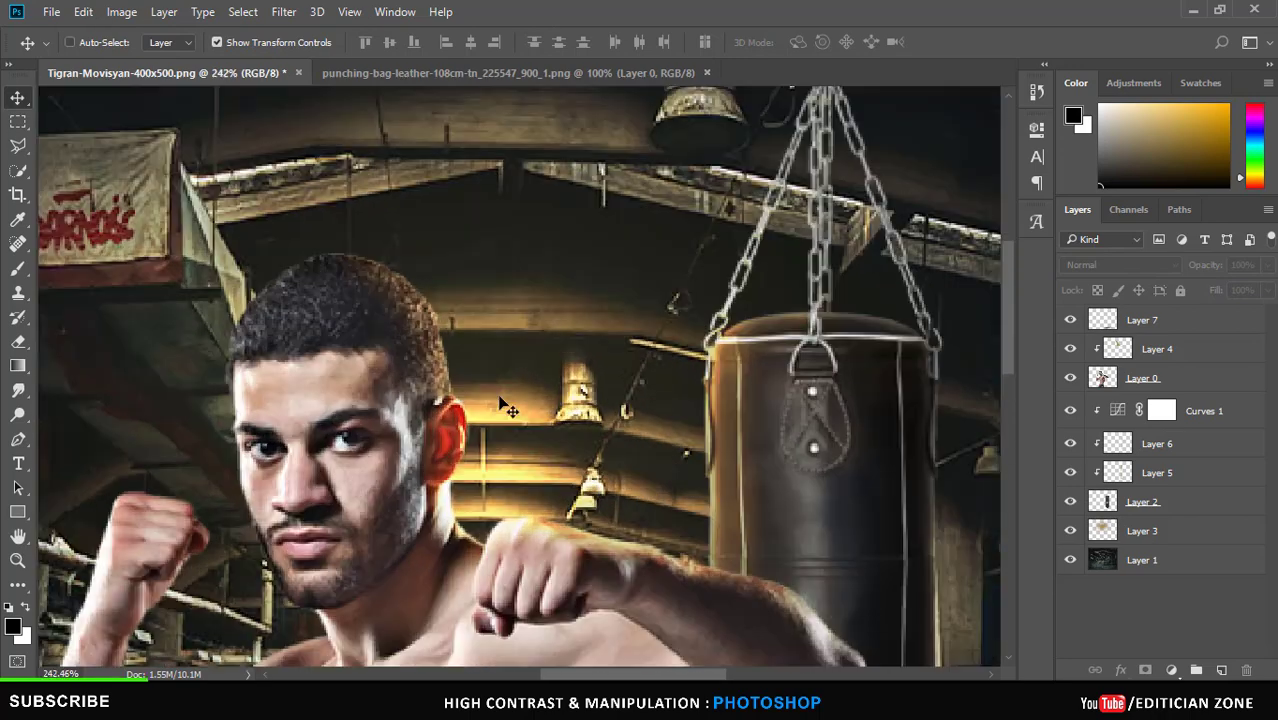
On Layer 4, paint orange highlights on the boxer's fists and shoulders at 10% brush opacity.
left_click(1168, 352)
left_click(17, 268)
scroll(445, 363, "up", 2)
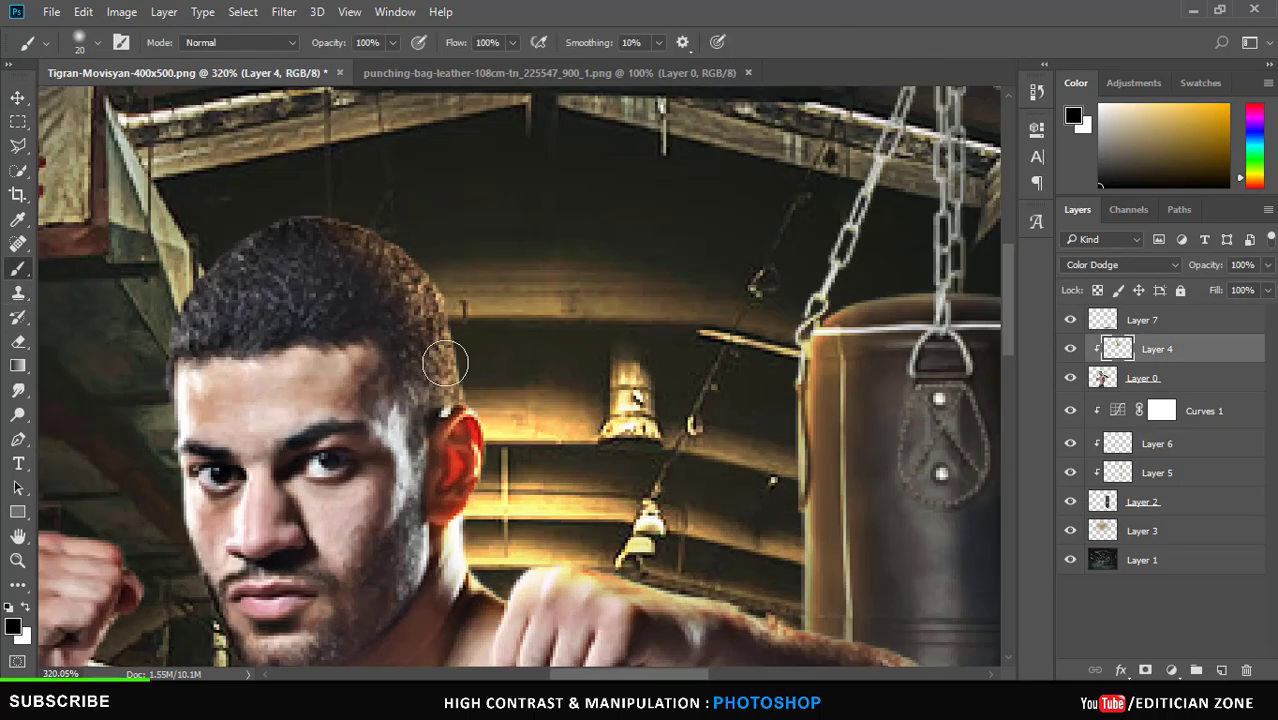
left_click(481, 516)
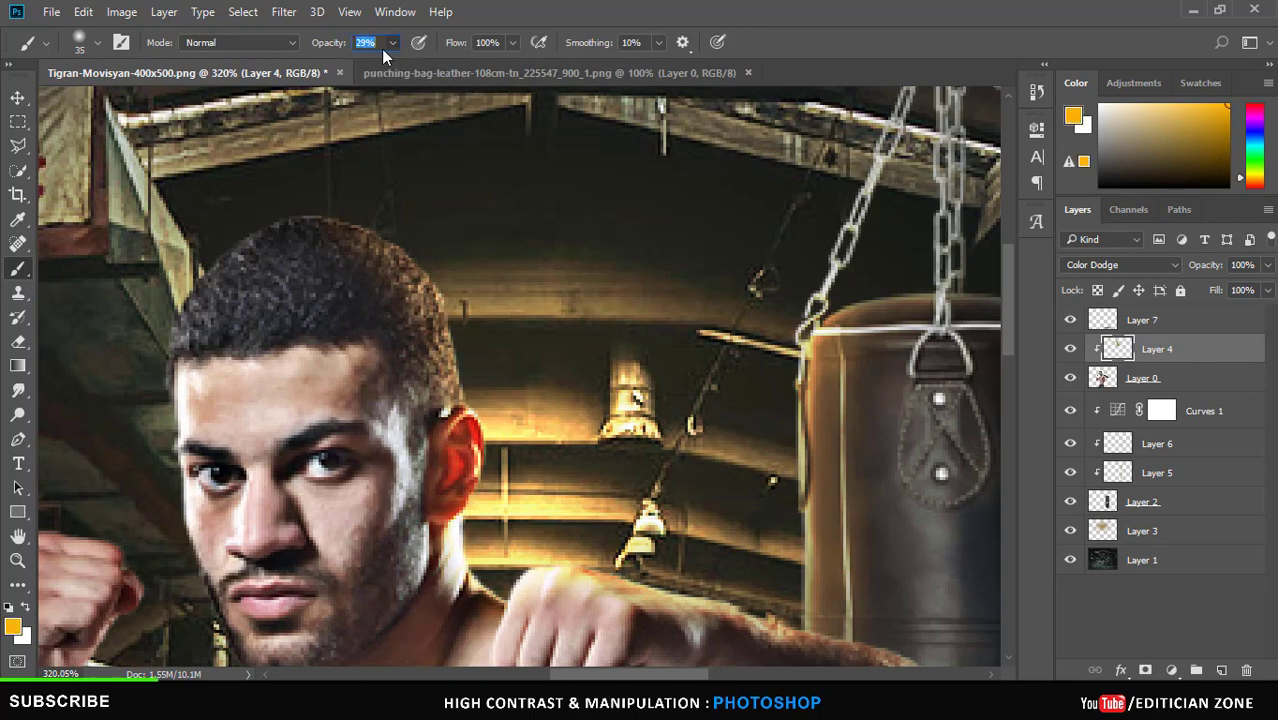
type("10")
scroll(400, 370, "down", 2)
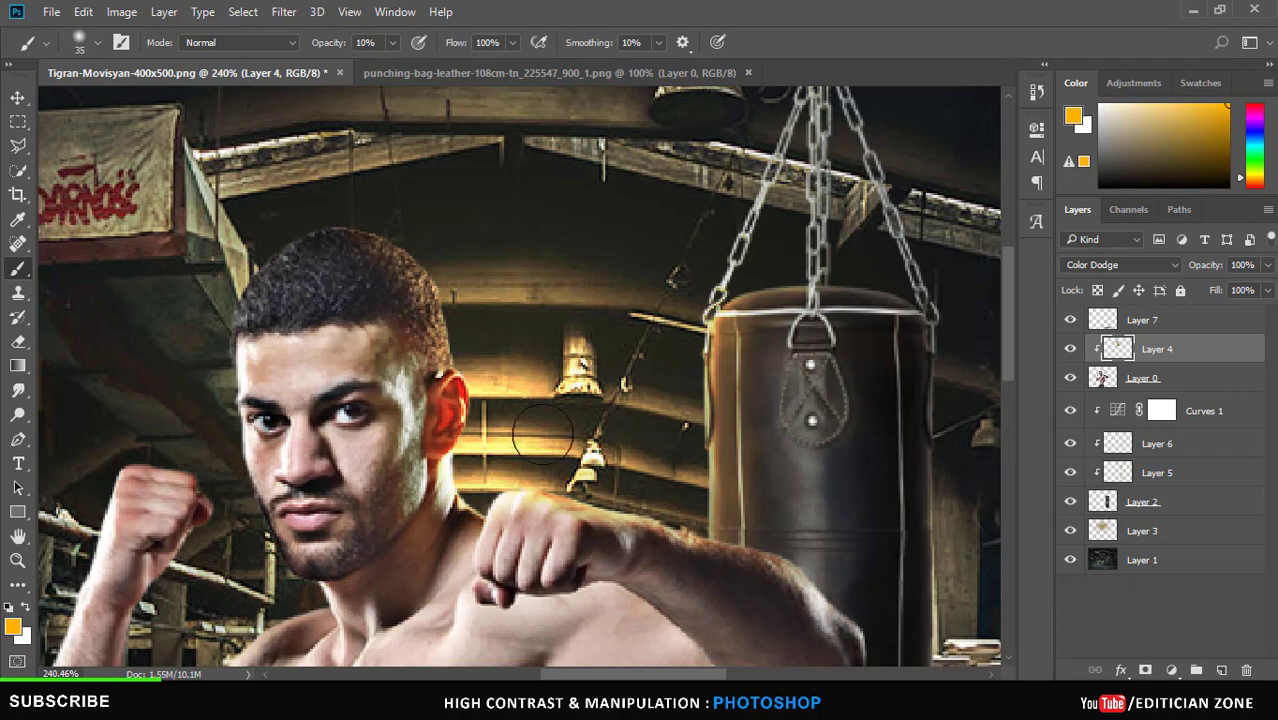
scroll(355, 460, "down", 1)
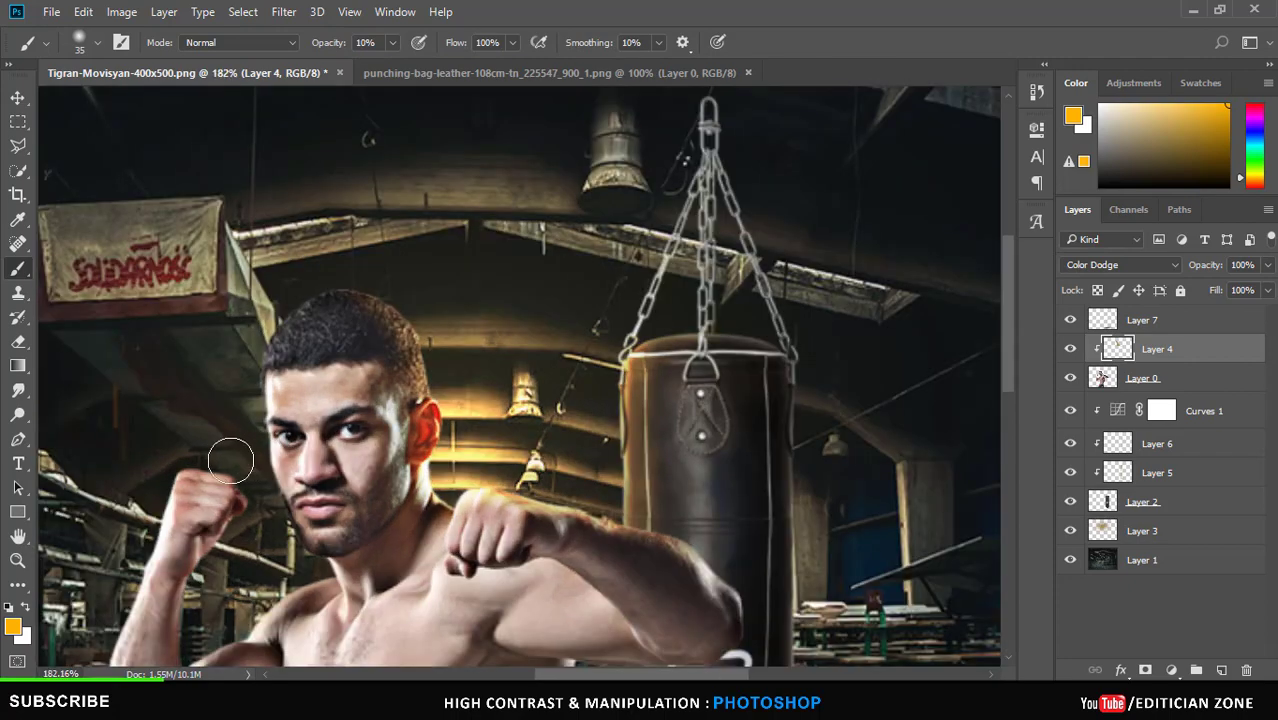
scroll(230, 460, "up", 2)
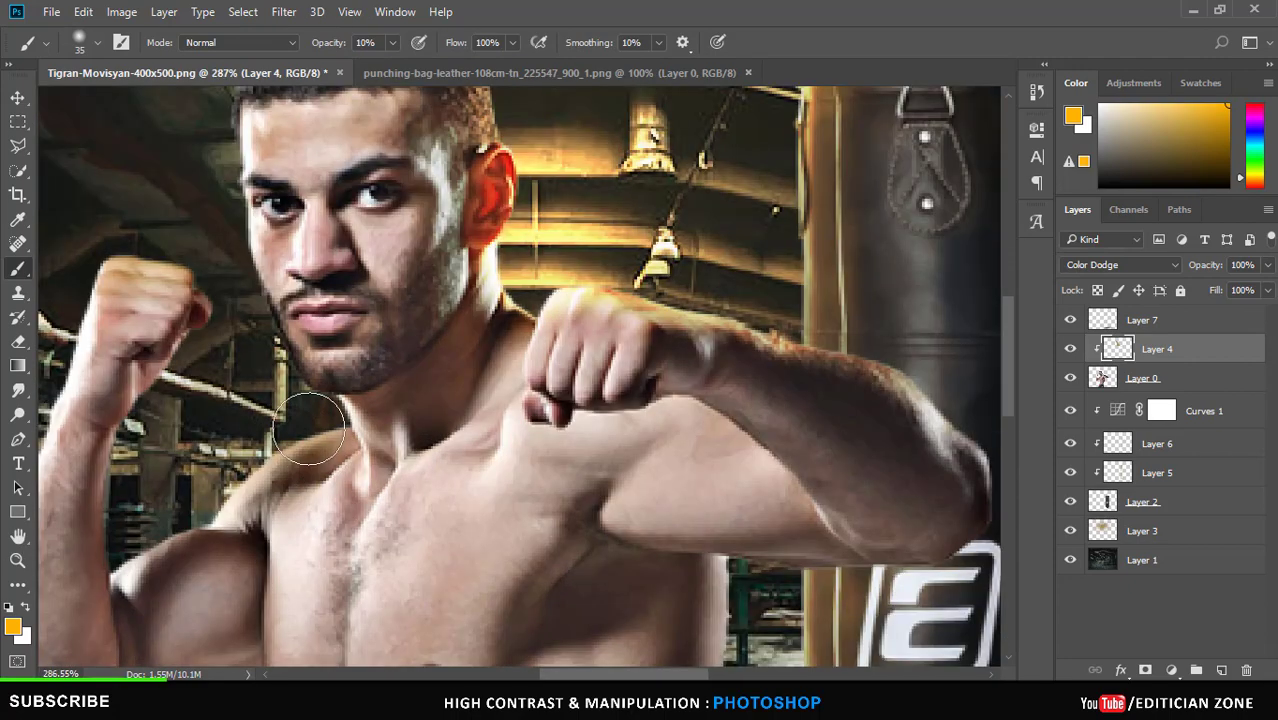
scroll(260, 480, "down", 1)
scroll(240, 520, "up", 2)
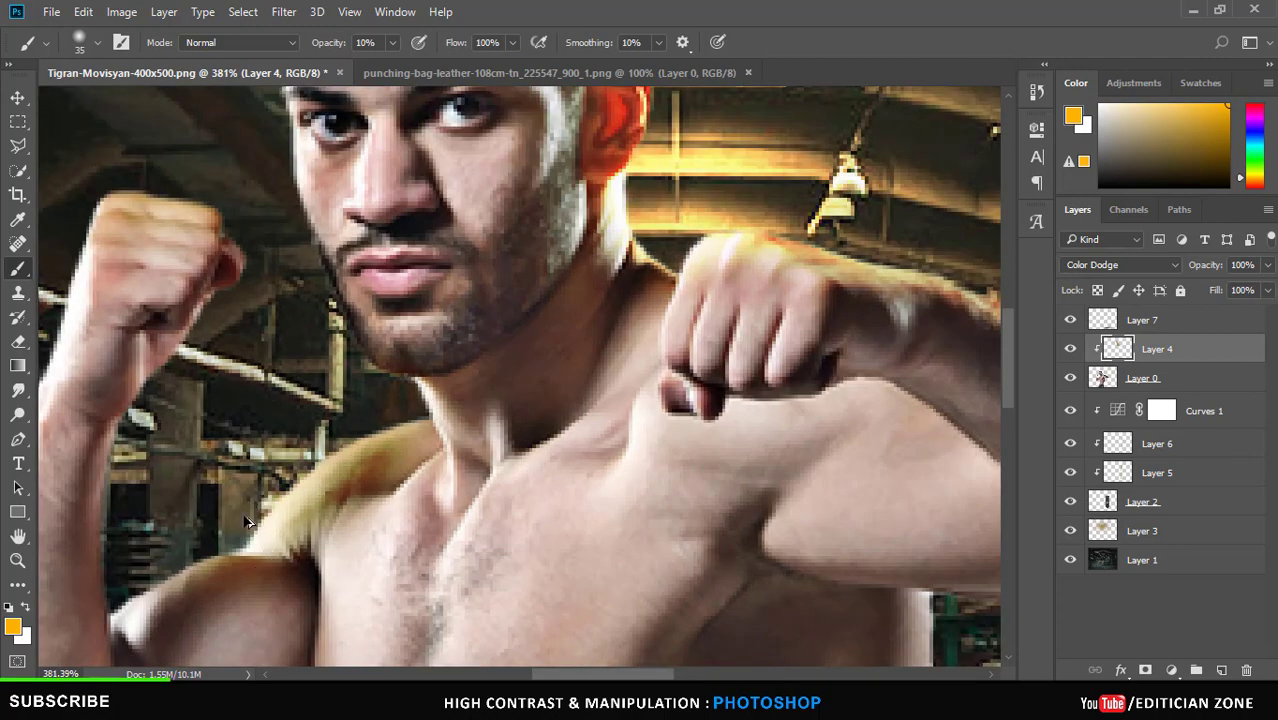
scroll(247, 521, "down", 3)
scroll(345, 480, "up", 2)
scroll(355, 372, "up", 1)
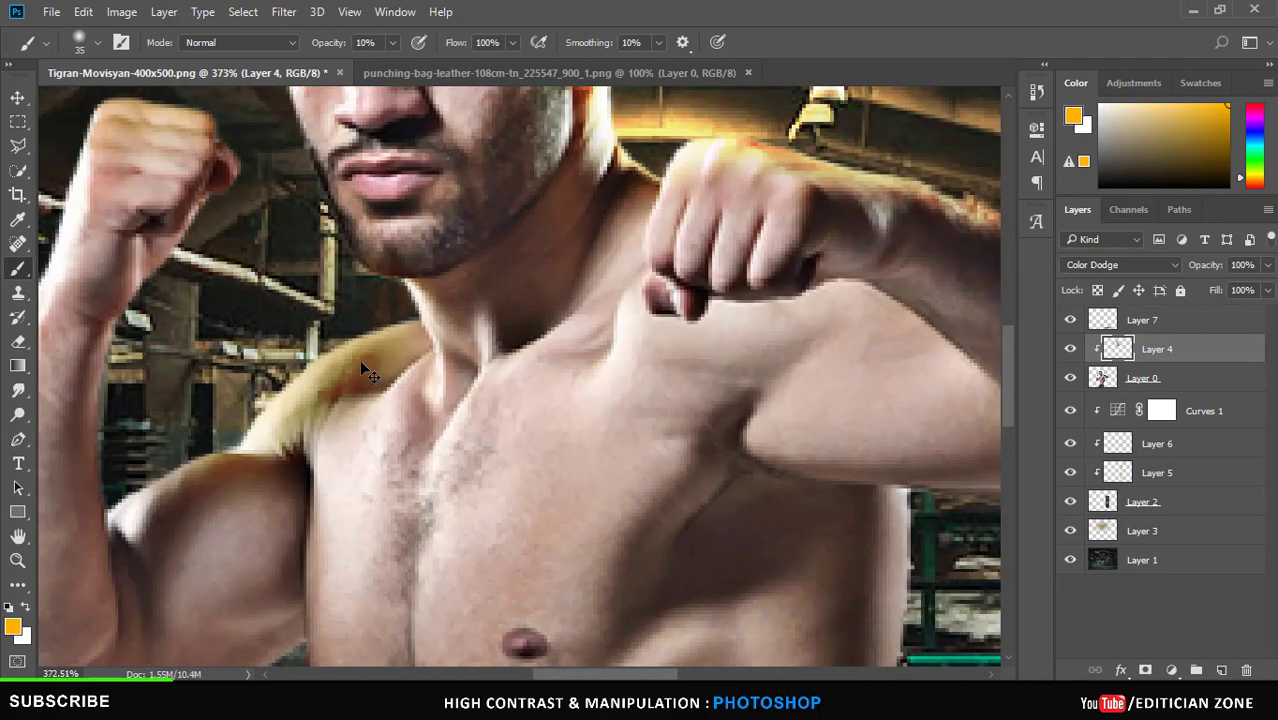
scroll(361, 366, "up", 2)
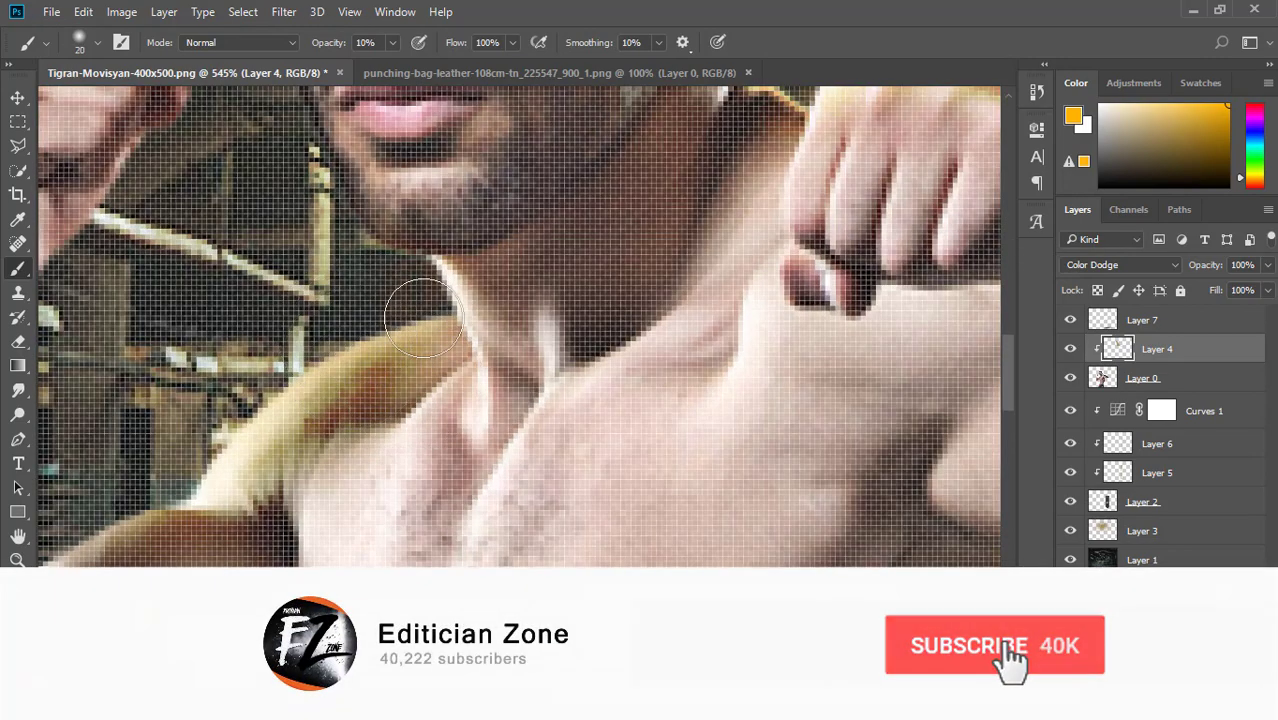
scroll(300, 180, "down", 2)
scroll(340, 220, "down", 1)
scroll(343, 225, "down", 1)
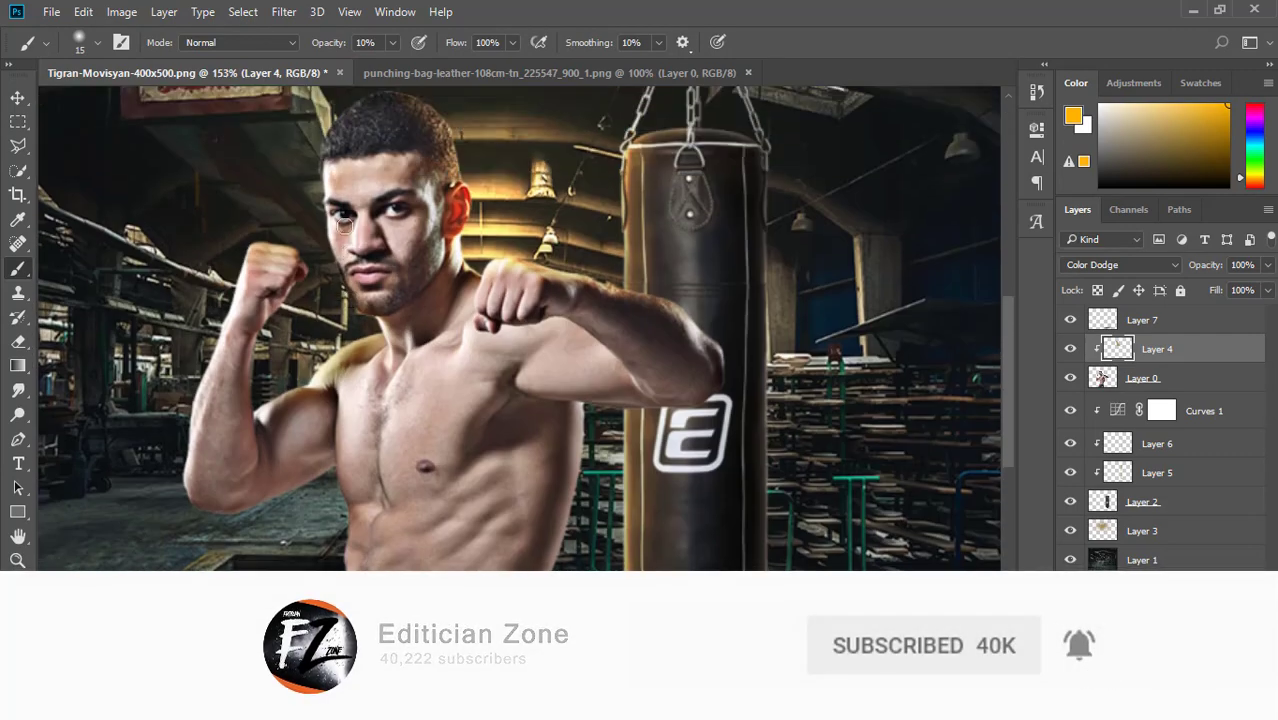
scroll(343, 225, "up", 2)
scroll(360, 260, "down", 5)
scroll(378, 294, "up", 5)
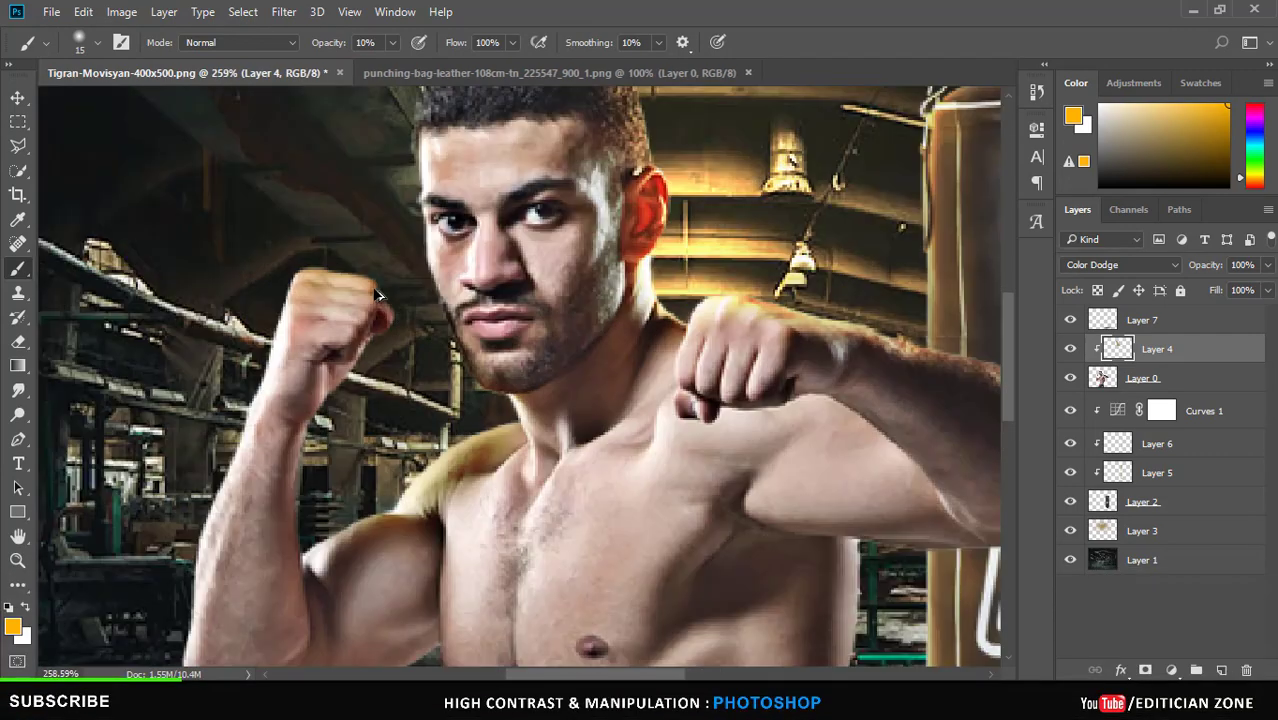
scroll(378, 294, "up", 2)
Erase stray highlight overspill, then brush more warm rim light along the forearm and shoulder edges.
key("e")
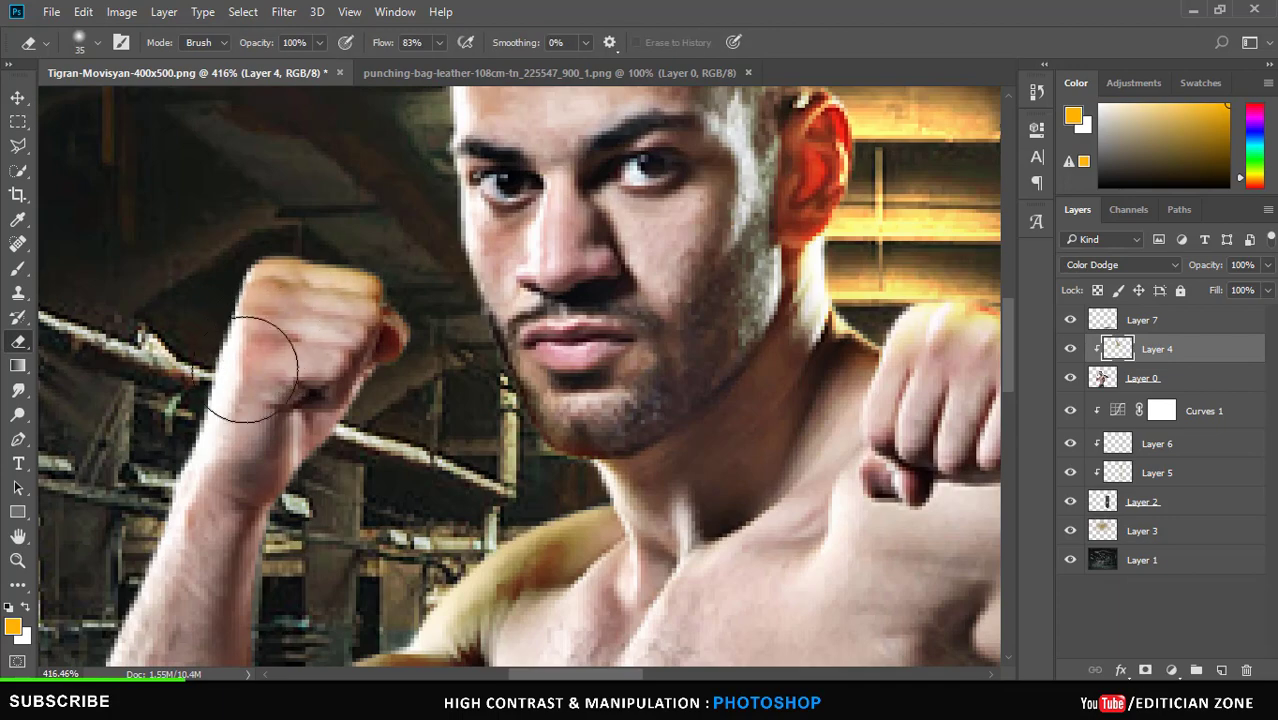
scroll(265, 340, "down", 2)
scroll(300, 350, "up", 1)
scroll(300, 350, "up", 1)
left_click(18, 268)
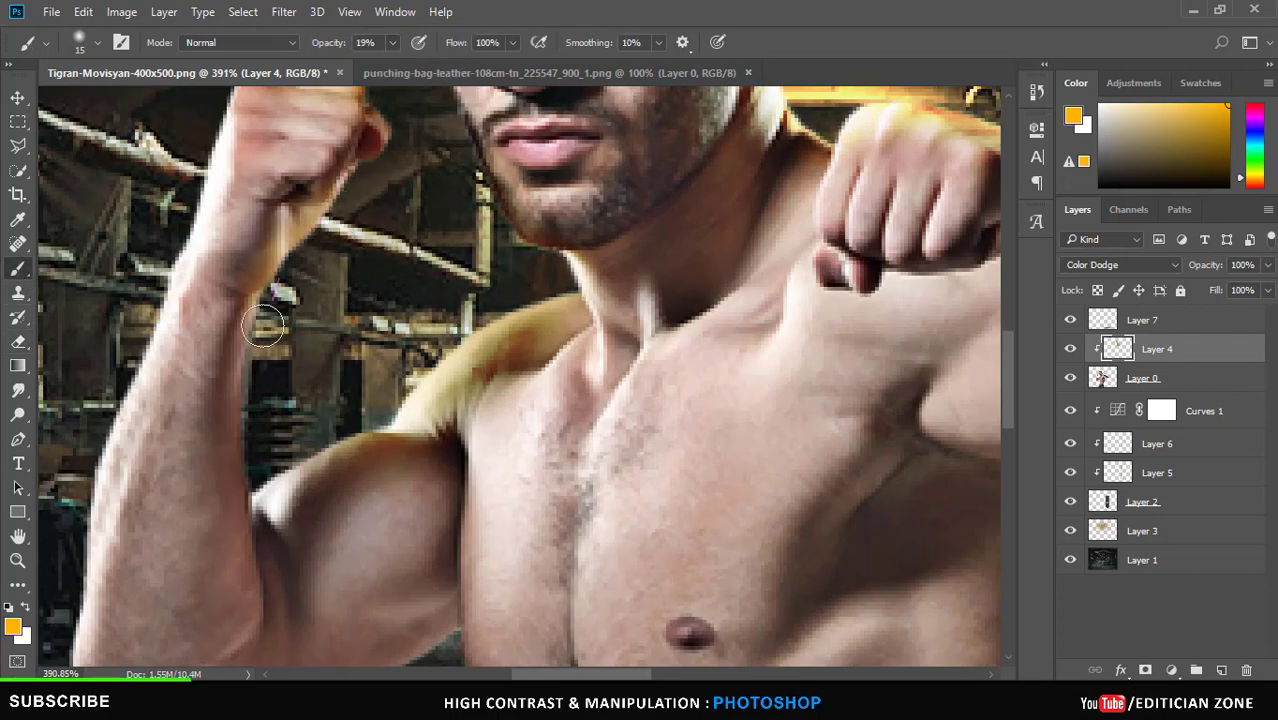
scroll(359, 370, "down", 2)
scroll(386, 388, "down", 1)
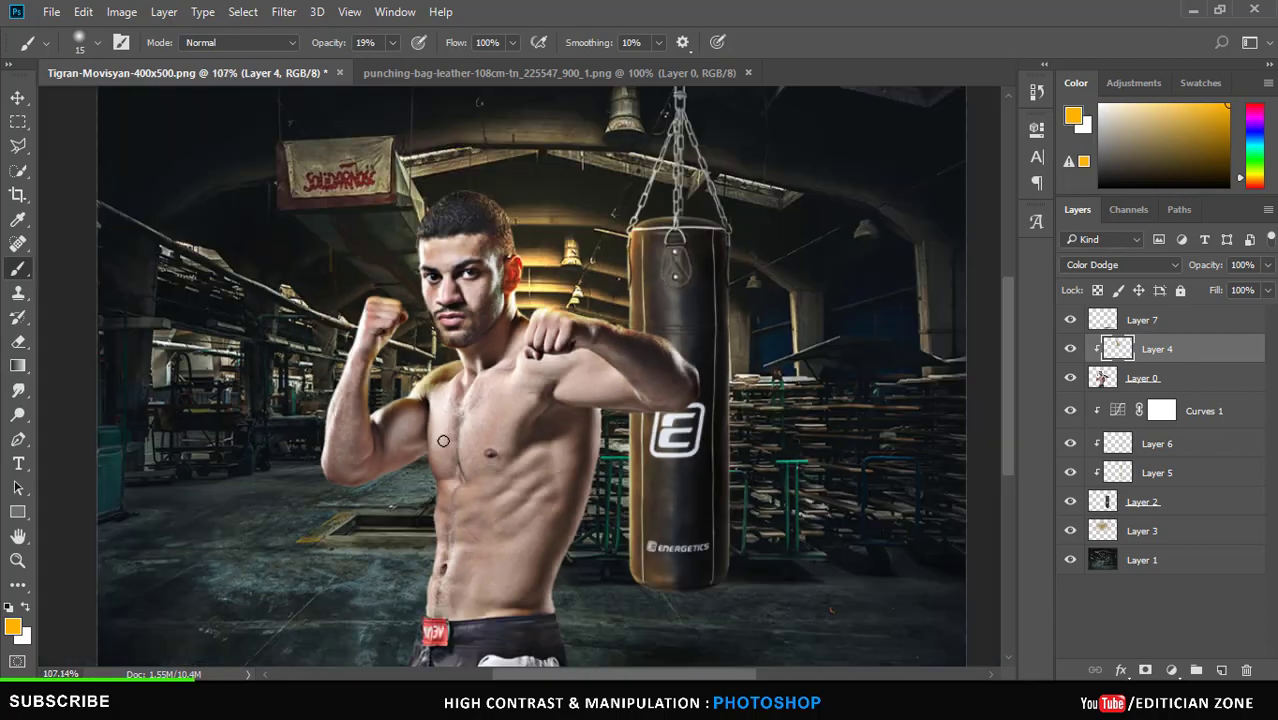
scroll(440, 440, "up", 1)
scroll(355, 349, "up", 1)
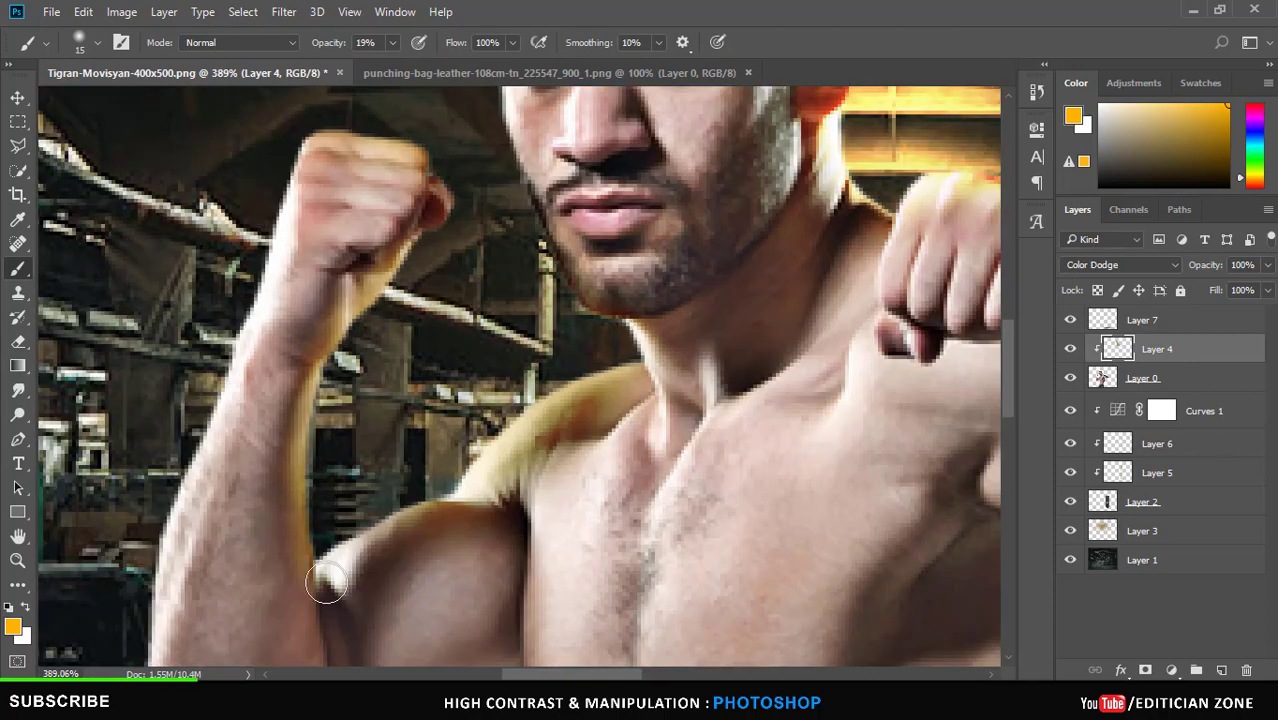
scroll(408, 466, "down", 3)
scroll(418, 430, "up", 1)
scroll(420, 422, "up", 1)
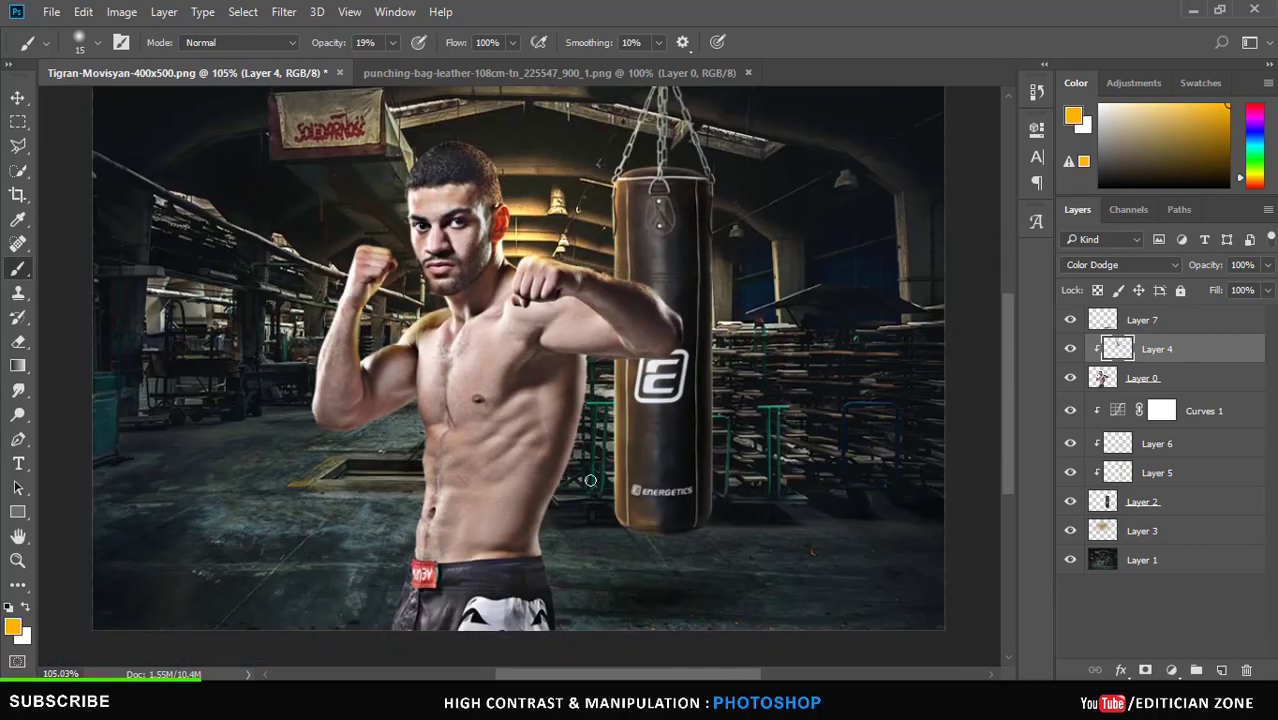
scroll(422, 417, "up", 1)
scroll(422, 417, "up", 1)
scroll(424, 425, "down", 1)
scroll(428, 390, "down", 2)
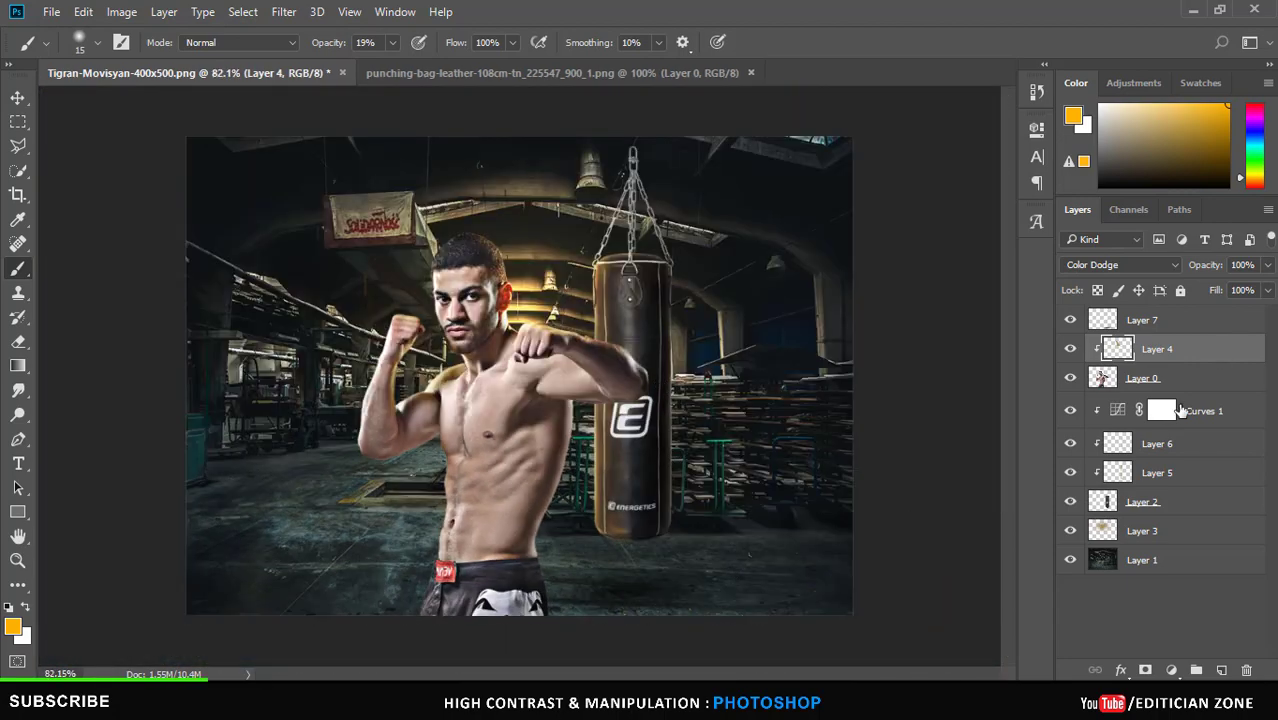
Add a Curves 2 adjustment clipped to Layer 0, darkening midtones and adding contrast.
left_click(1150, 378)
left_click(1133, 83)
left_click(1129, 125)
key("ctrl+alt+g")
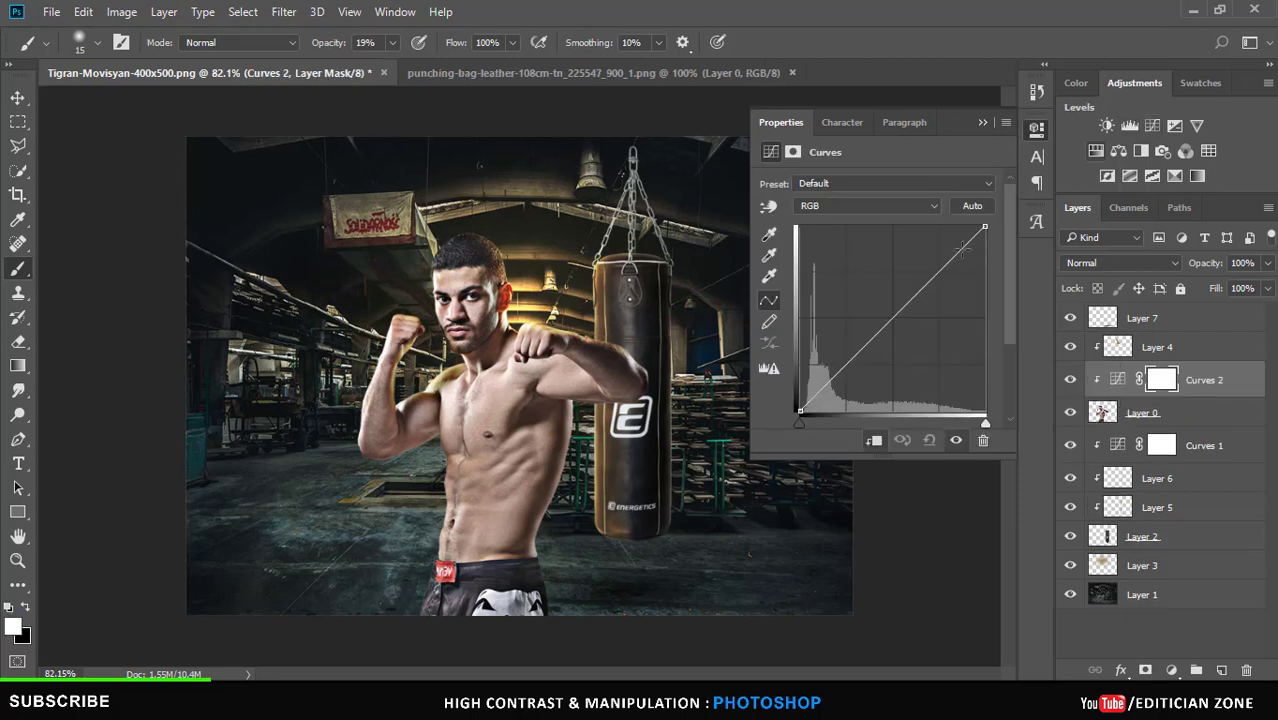
left_click_drag(939, 274, 937, 293)
left_click_drag(889, 340, 889, 336)
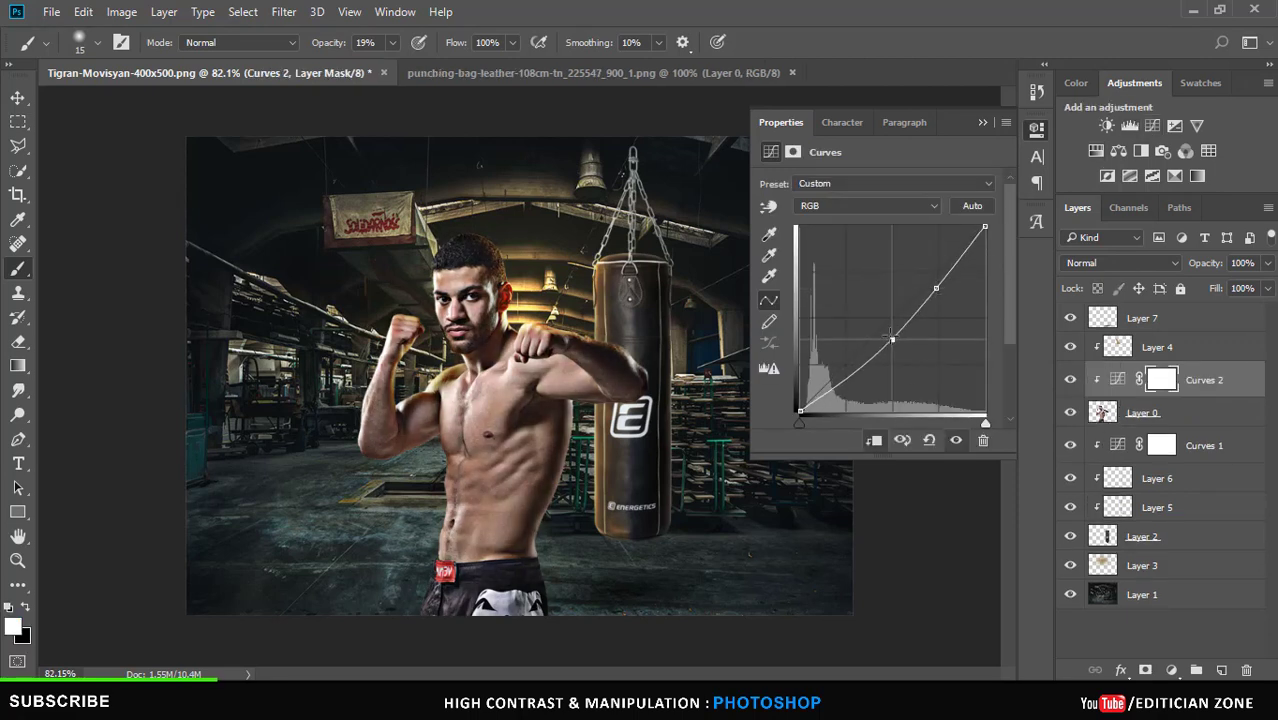
mouse_move(862, 380)
left_mouse_down()
mouse_move(843, 368)
mouse_move(847, 382)
left_mouse_up()
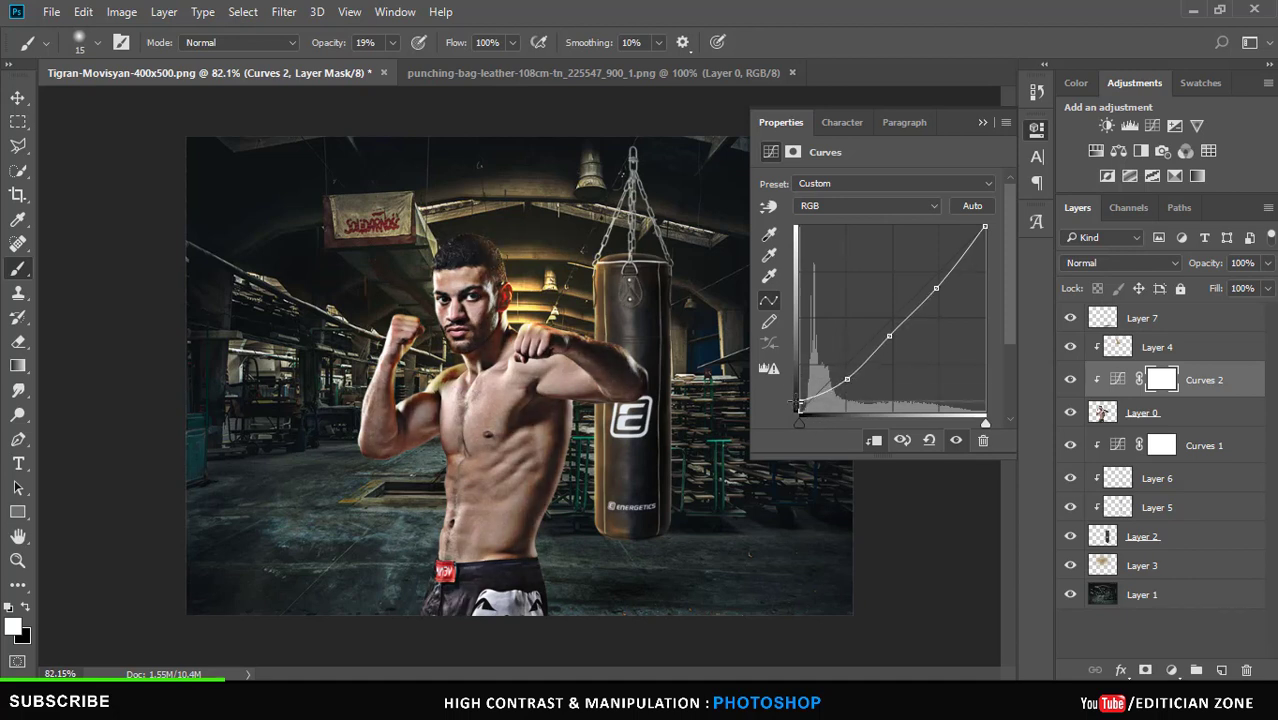
left_click_drag(800, 404, 777, 430)
Paint the Curves 2 mask black at 83% opacity over the boxer's arm and chest.
left_click(1036, 128)
left_click(1075, 83)
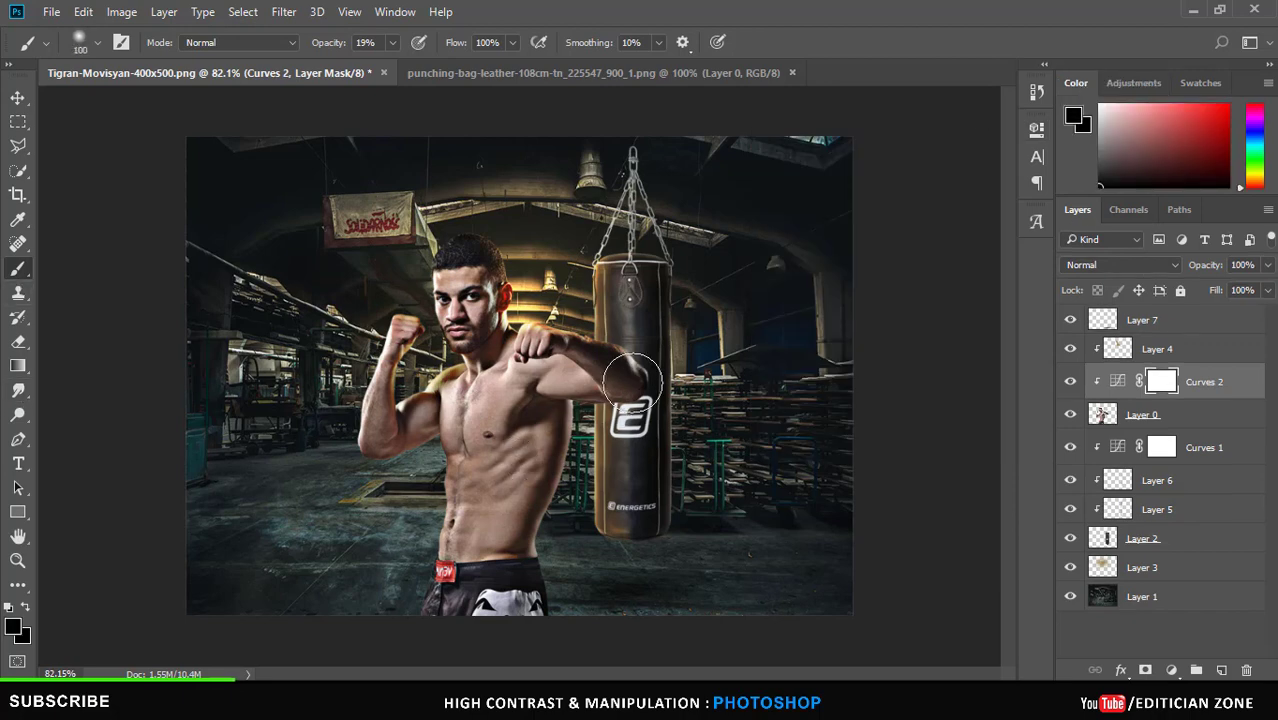
scroll(630, 380, "up", 3)
scroll(614, 400, "up", 5)
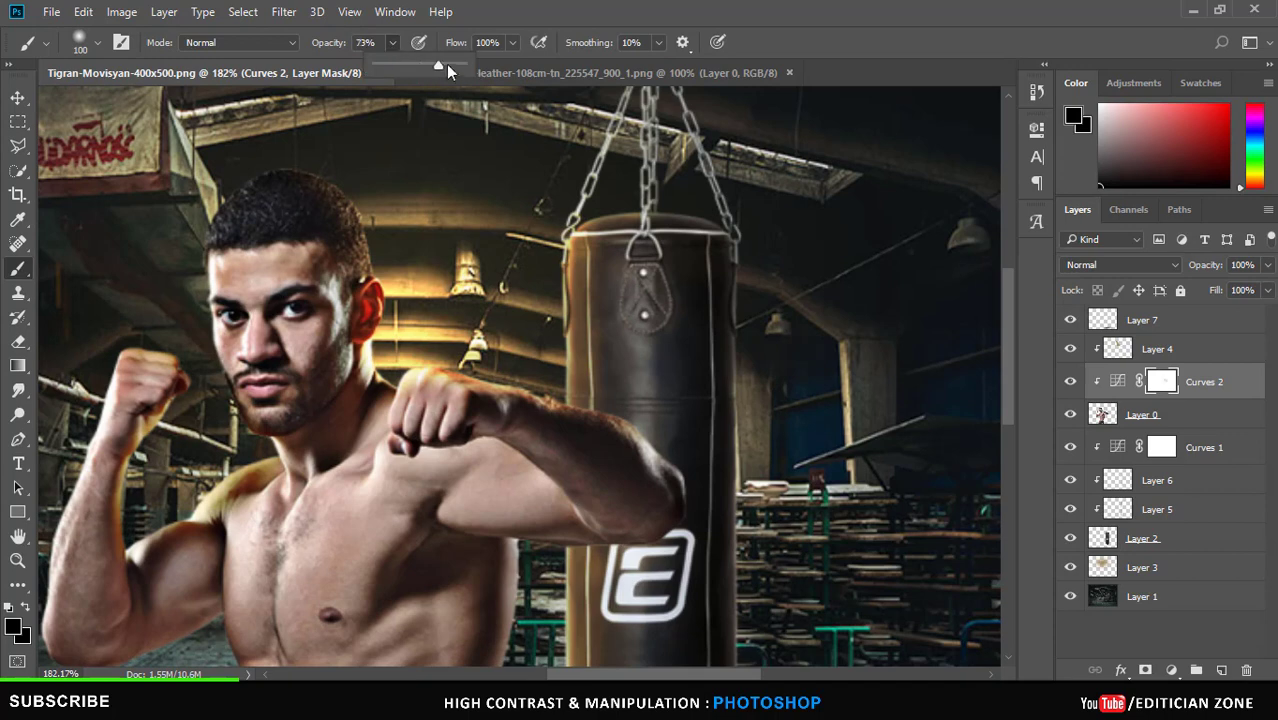
left_click_drag(447, 71, 457, 66)
scroll(327, 297, "down", 2)
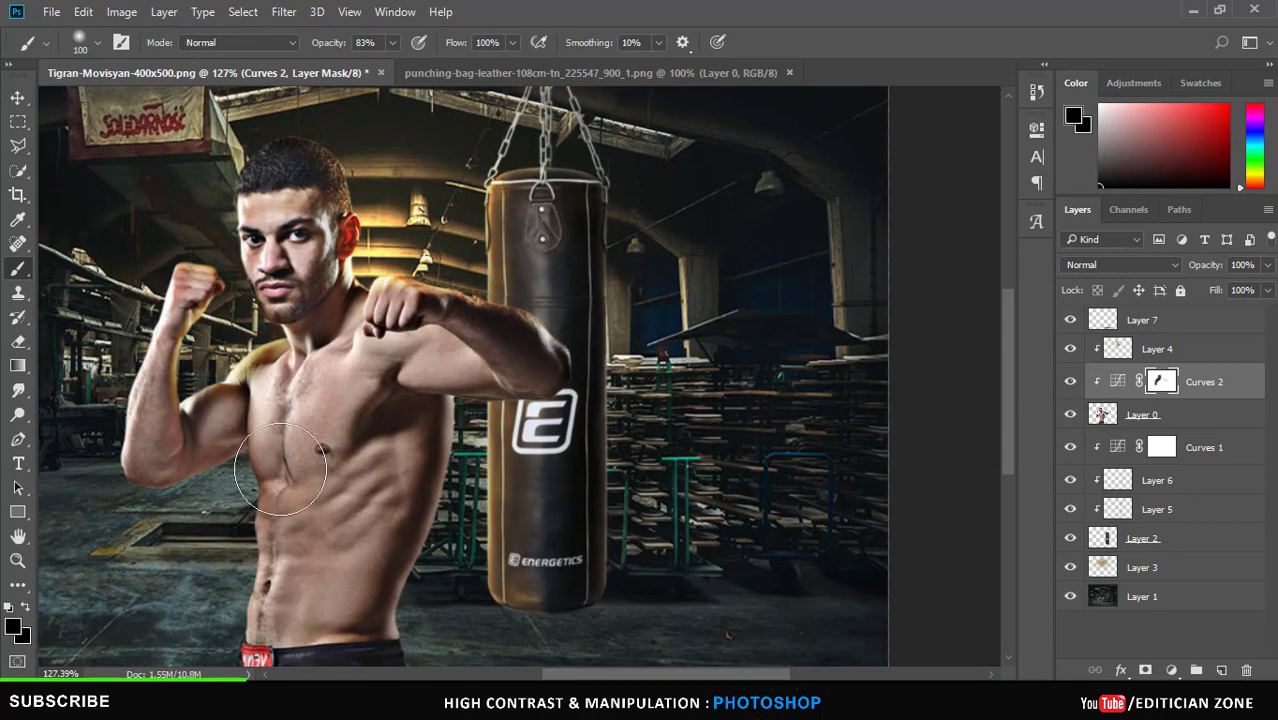
left_click_drag(172, 458, 400, 470)
scroll(400, 470, "down", 3)
scroll(549, 345, "up", 3)
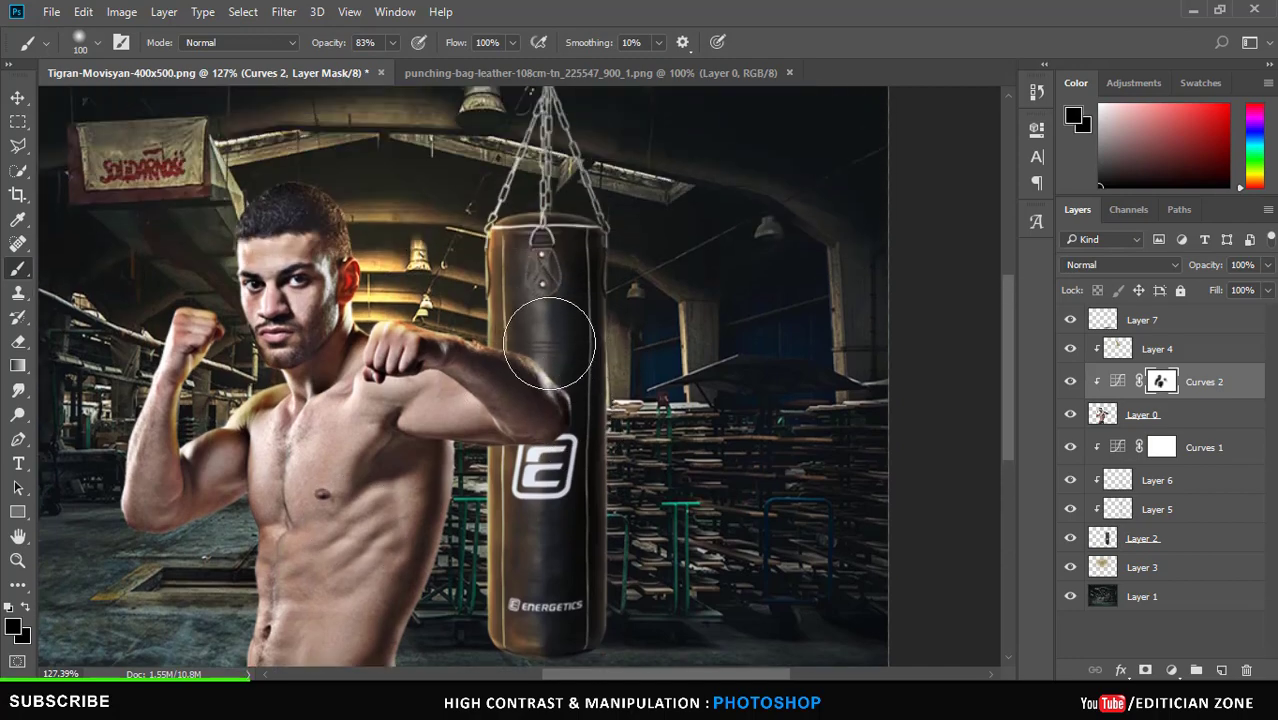
scroll(598, 430, "down", 3)
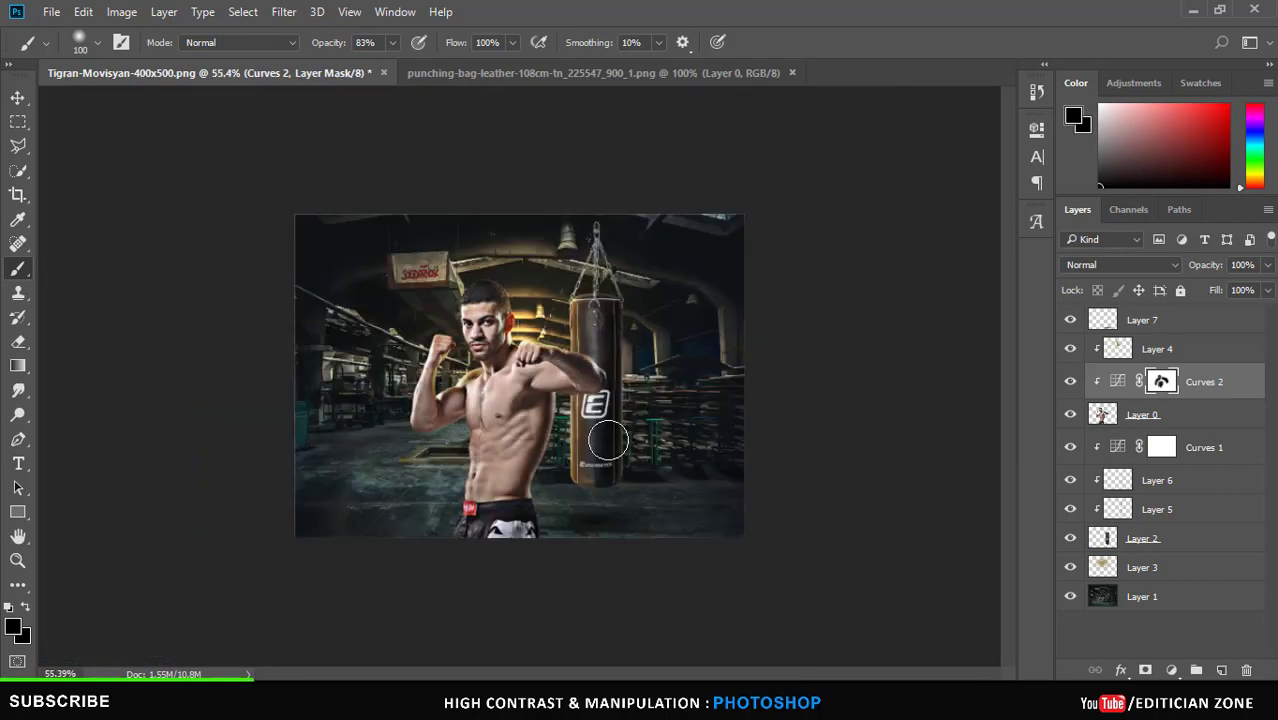
scroll(598, 430, "up", 2)
scroll(610, 430, "down", 1)
scroll(533, 446, "up", 3)
scroll(533, 446, "down", 2)
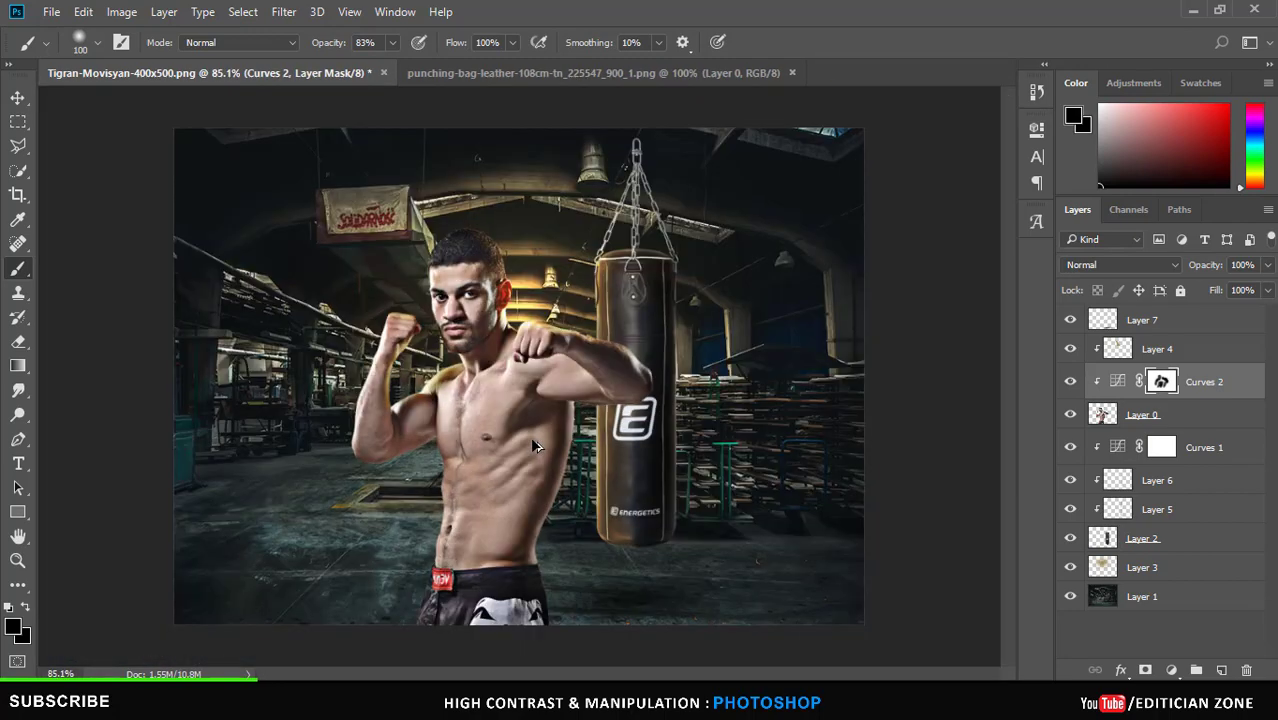
left_click(18, 392)
Select Layer 3 and scale its glow up to about 166% by 172%.
left_click(20, 416)
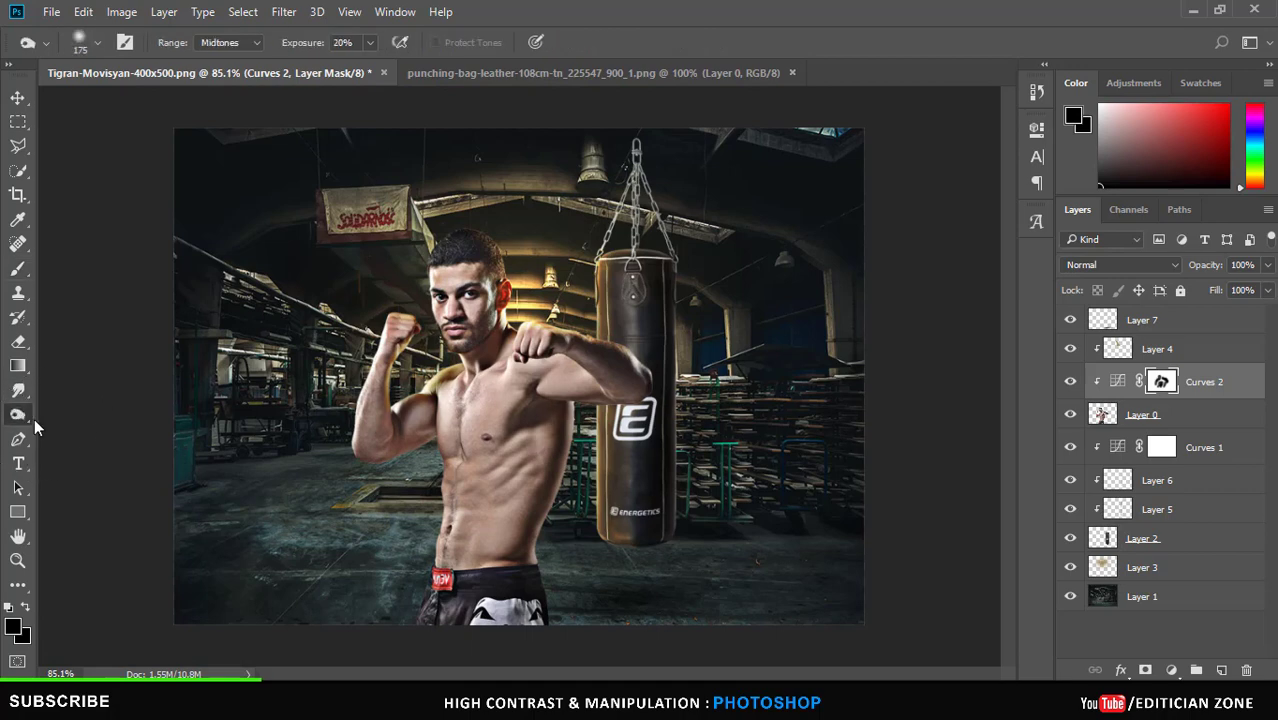
left_click(1187, 418)
scroll(585, 514, "up", 2)
scroll(590, 480, "down", 3)
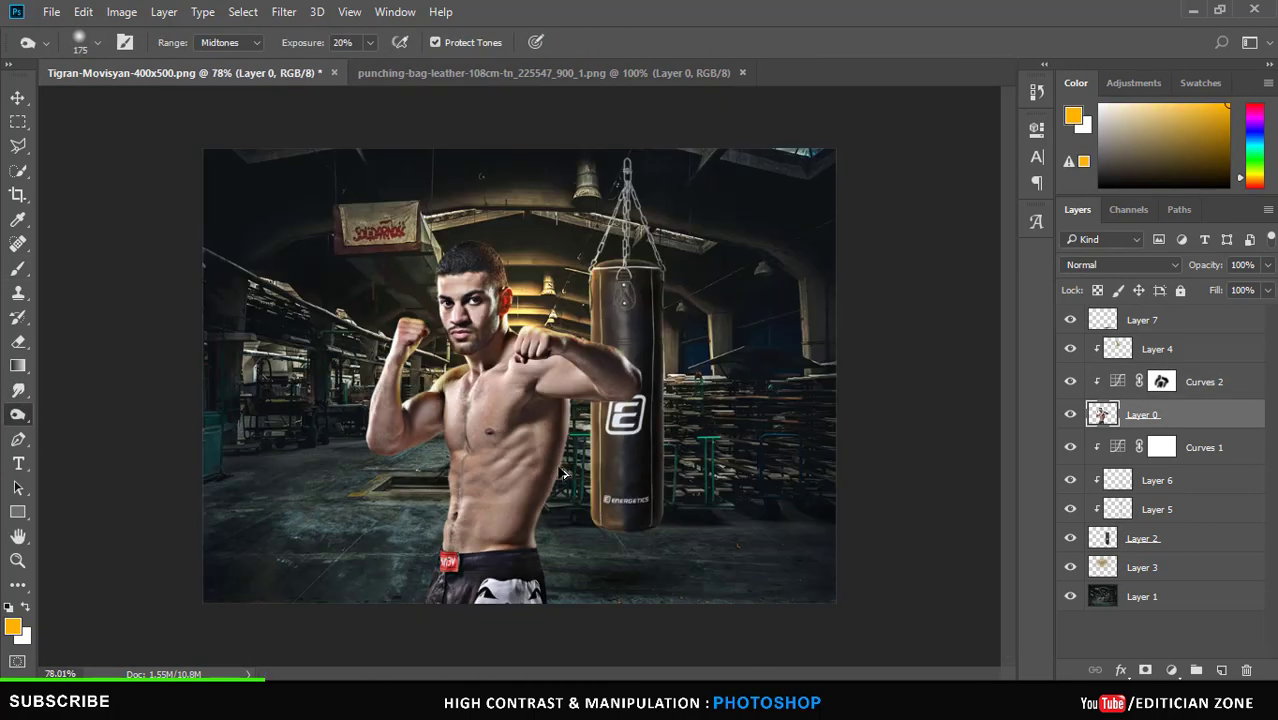
scroll(605, 435, "up", 2)
scroll(610, 378, "up", 1)
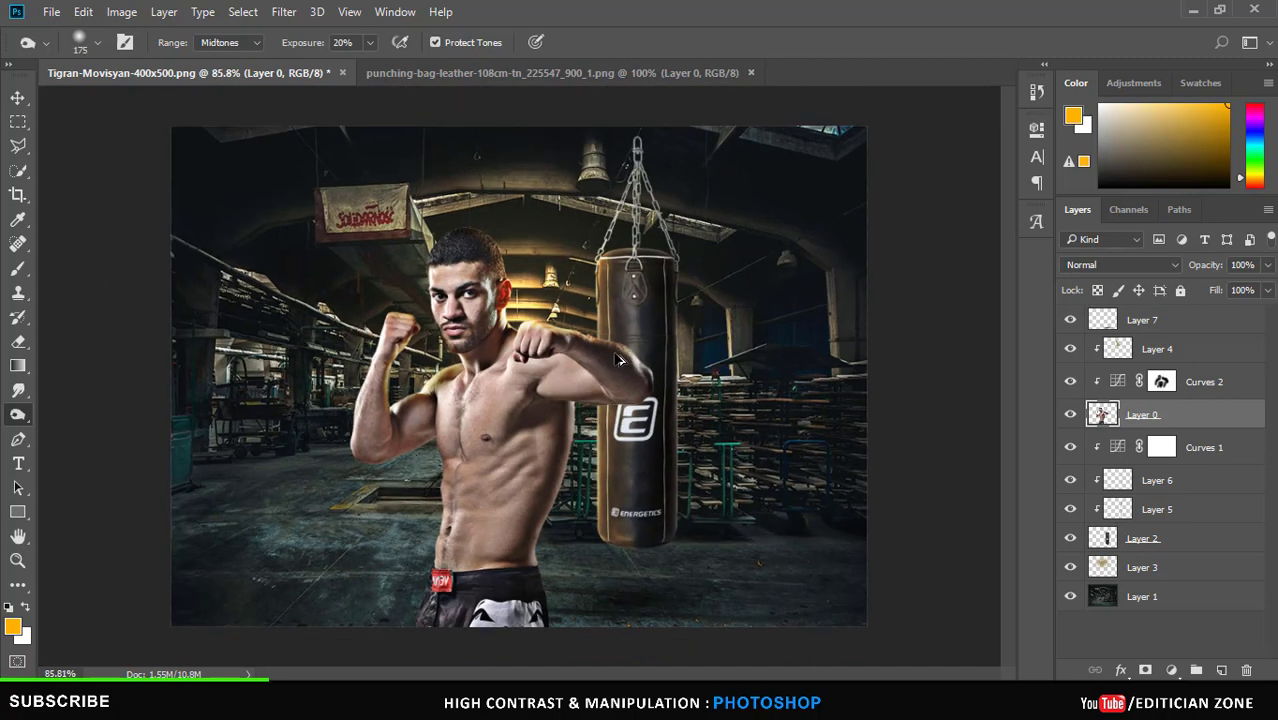
scroll(615, 372, "down", 2)
left_click(1155, 564)
key("v")
left_click_drag(843, 503, 925, 600)
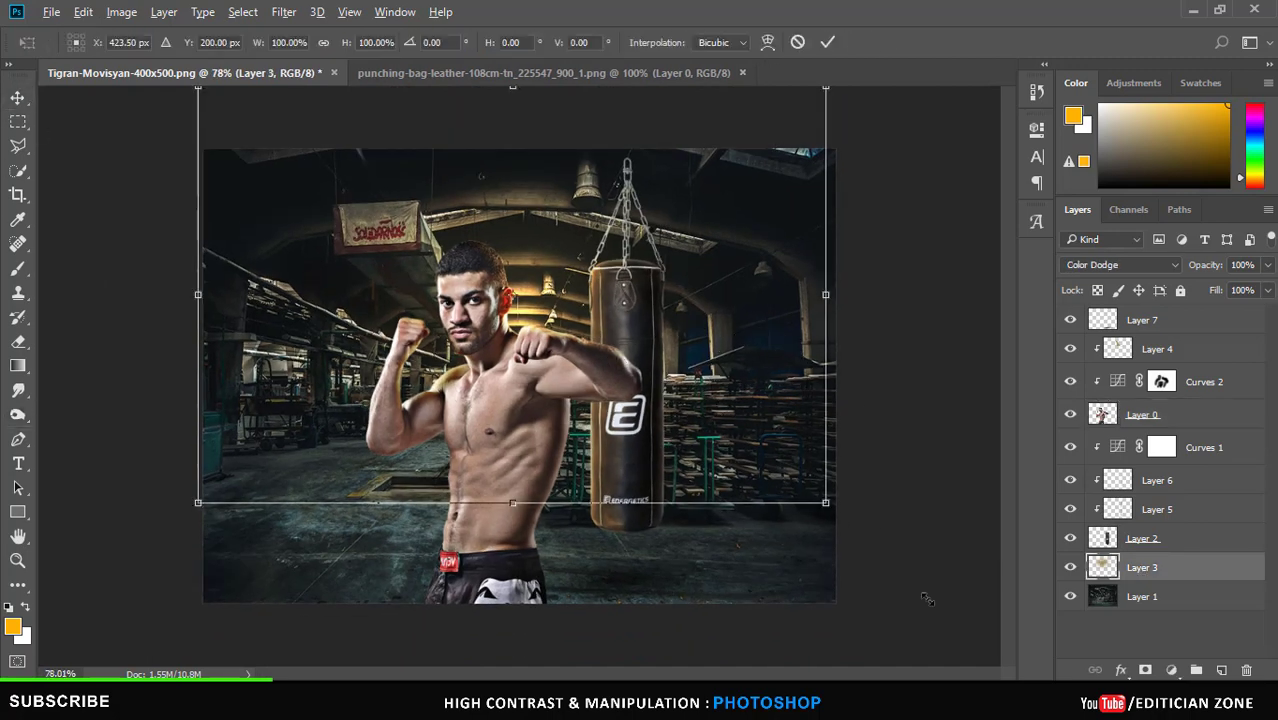
Move the Layer 3 glow down and left, stretch it taller, and apply the transform.
scroll(523, 410, "down", 2)
left_click_drag(525, 418, 543, 373)
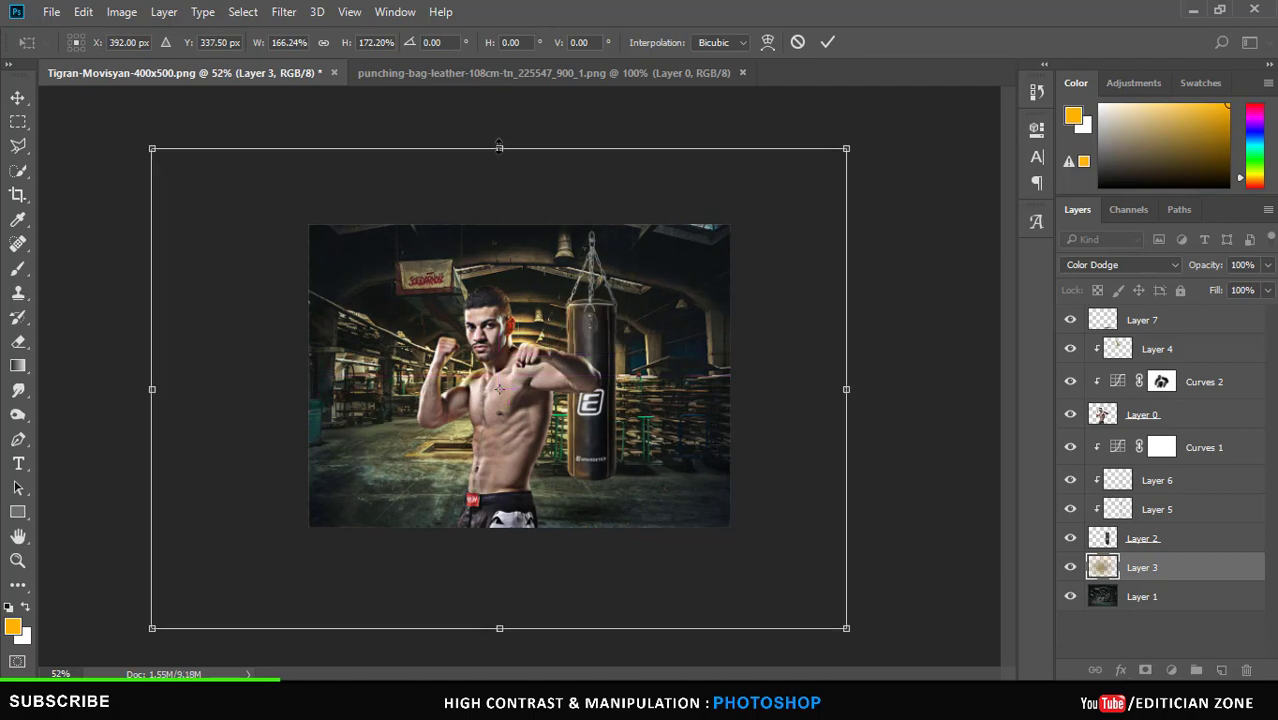
left_click_drag(499, 148, 499, 90)
left_click_drag(535, 288, 545, 288)
key("Return")
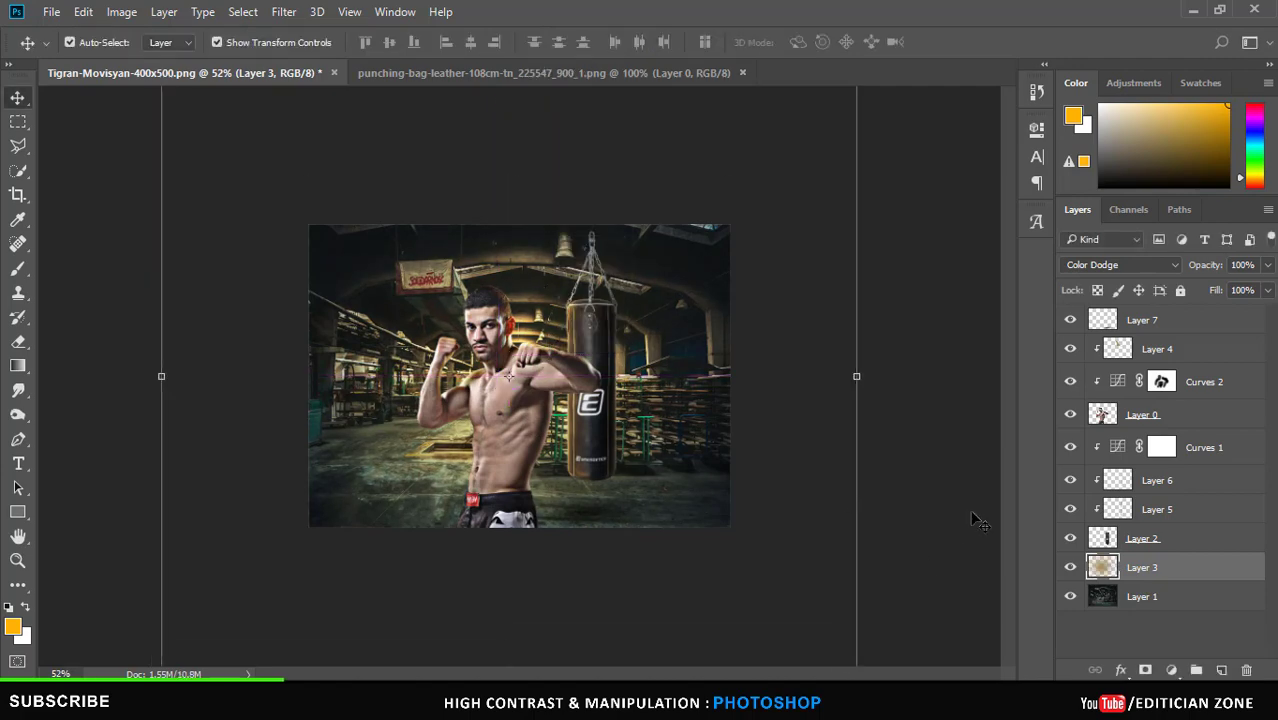
left_click(978, 521)
scroll(900, 380, "up", 2)
scroll(811, 197, "up", 1)
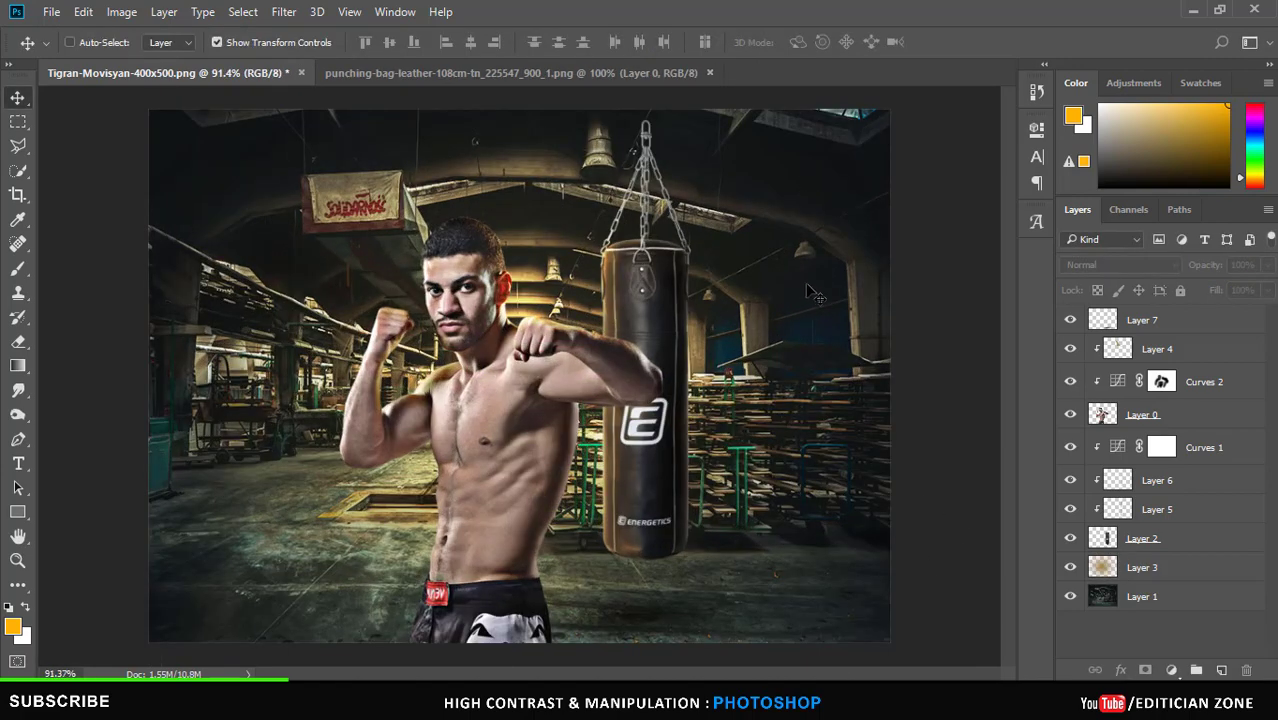
Add Layer 8 with a soft teal brush dab near the image's top-right, in Screen mode.
left_click(18, 268)
left_click(850, 233, "alt")
left_click(1142, 319)
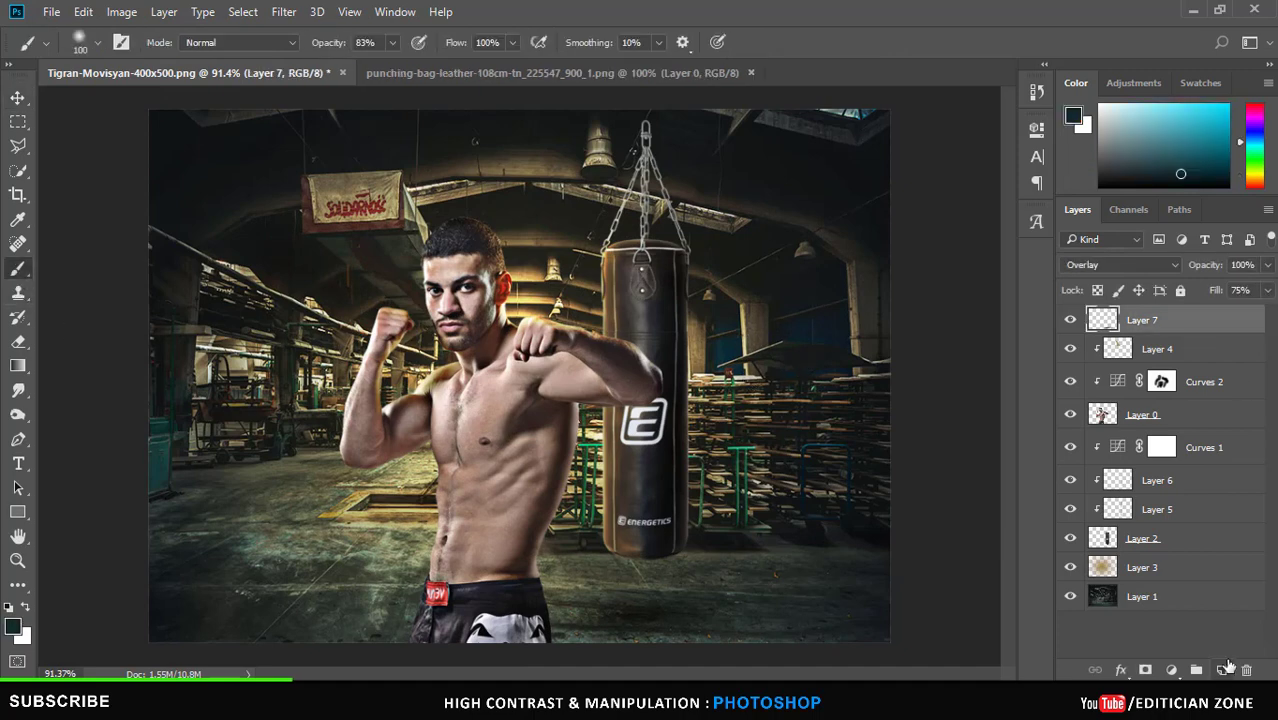
left_click(1221, 670)
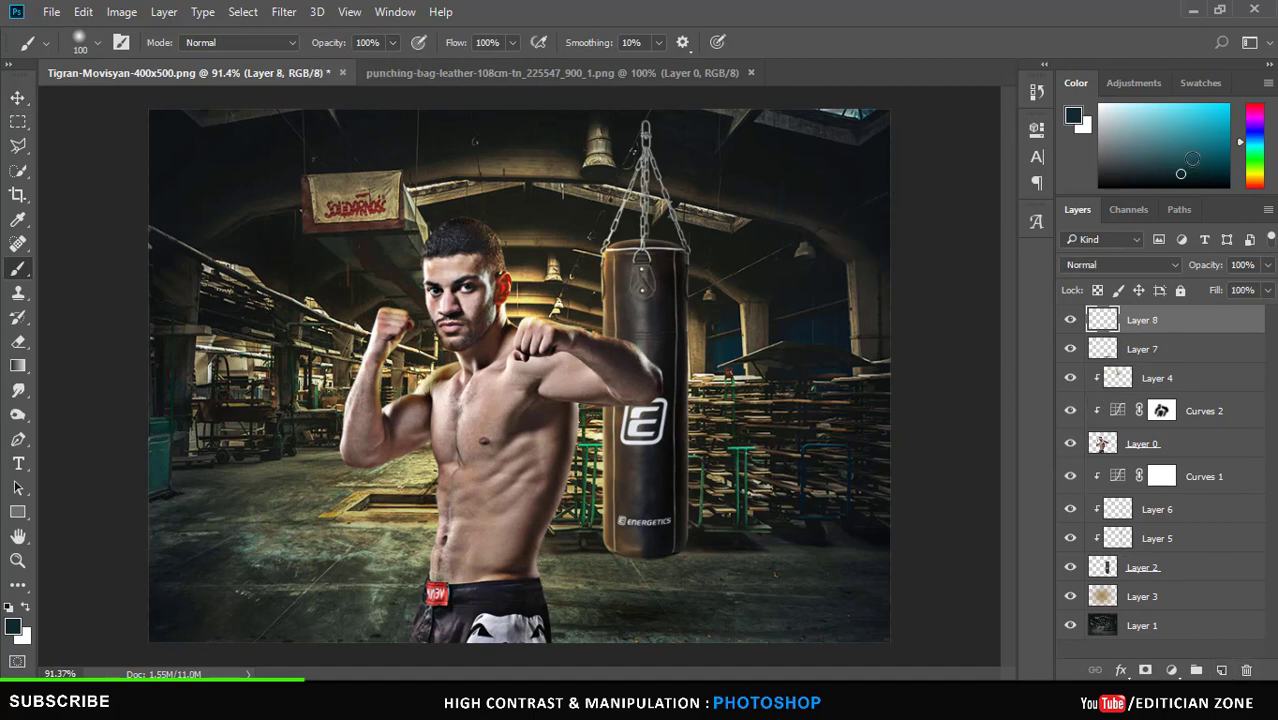
left_click(1192, 158)
left_click(855, 165)
left_click(1118, 265)
Scale the teal glow up to cover the upper right of the warehouse.
left_click(1090, 394)
key("v")
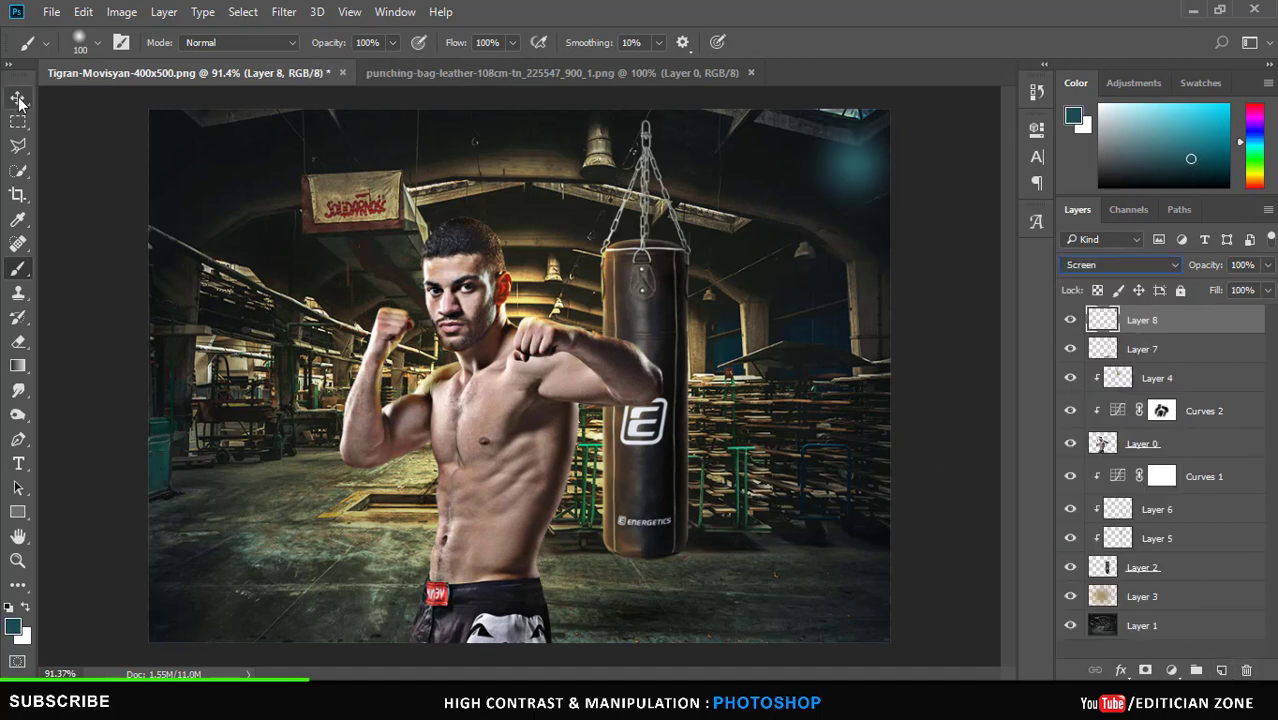
key("ctrl+minus")
mouse_move(772, 278)
left_mouse_down()
mouse_move(926, 426)
mouse_move(1000, 568)
left_mouse_up()
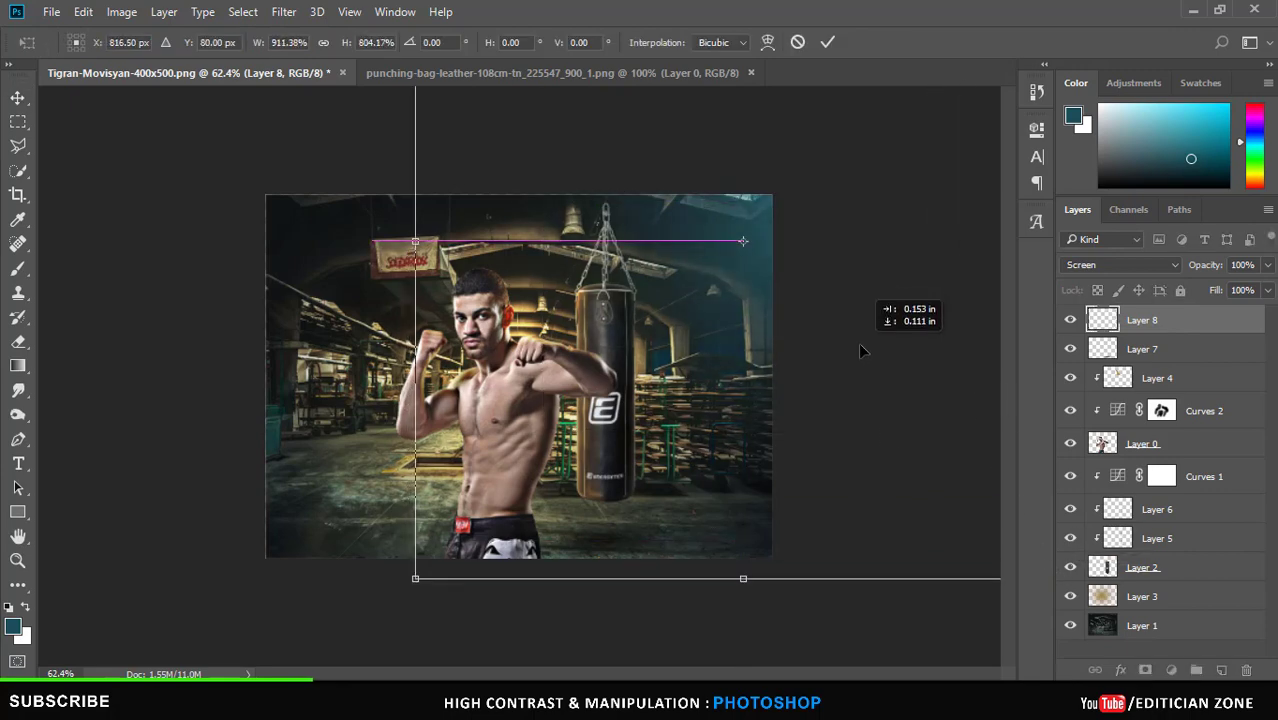
key("ctrl+minus")
mouse_move(868, 497)
left_mouse_down()
mouse_move(869, 440)
mouse_move(901, 464)
left_mouse_up()
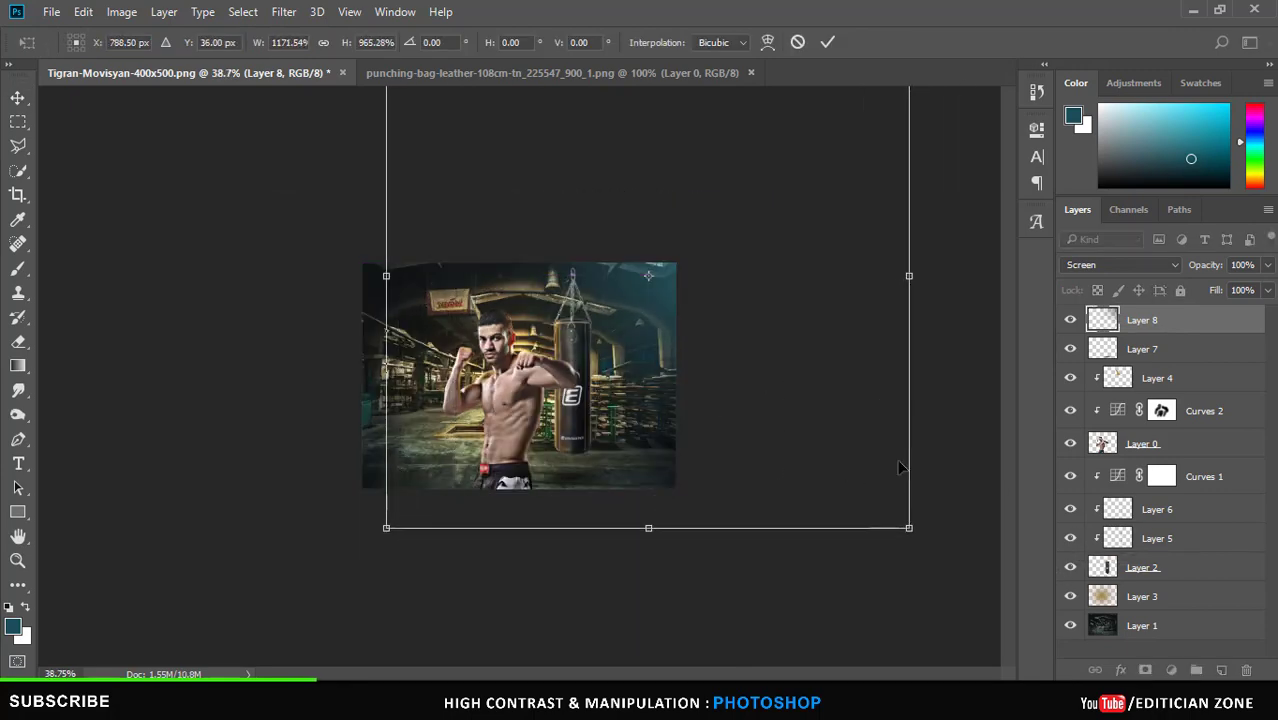
key("Return")
key("ctrl+0")
Cycle through Layer 8's blend modes, starting from Soft Light, to settle on Subtract.
left_click(760, 278)
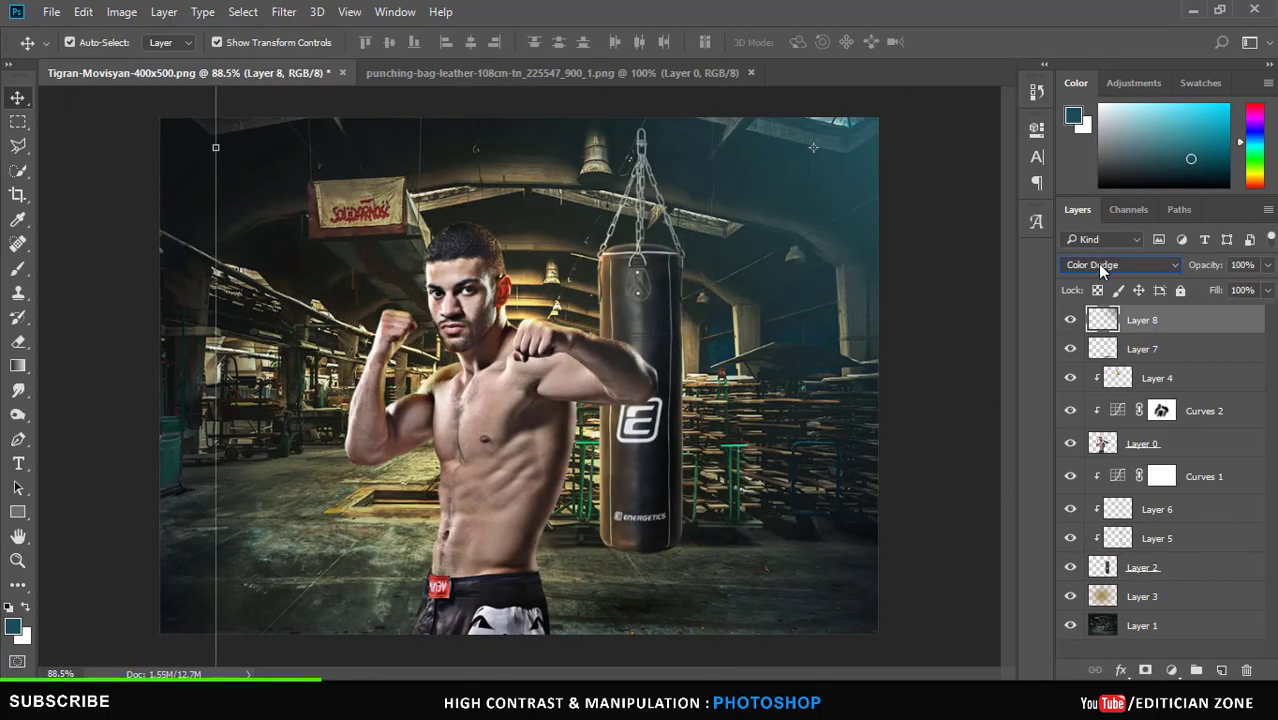
scroll(1097, 263, "down", 5)
scroll(1100, 270, "down", 1)
scroll(1100, 270, "down", 2)
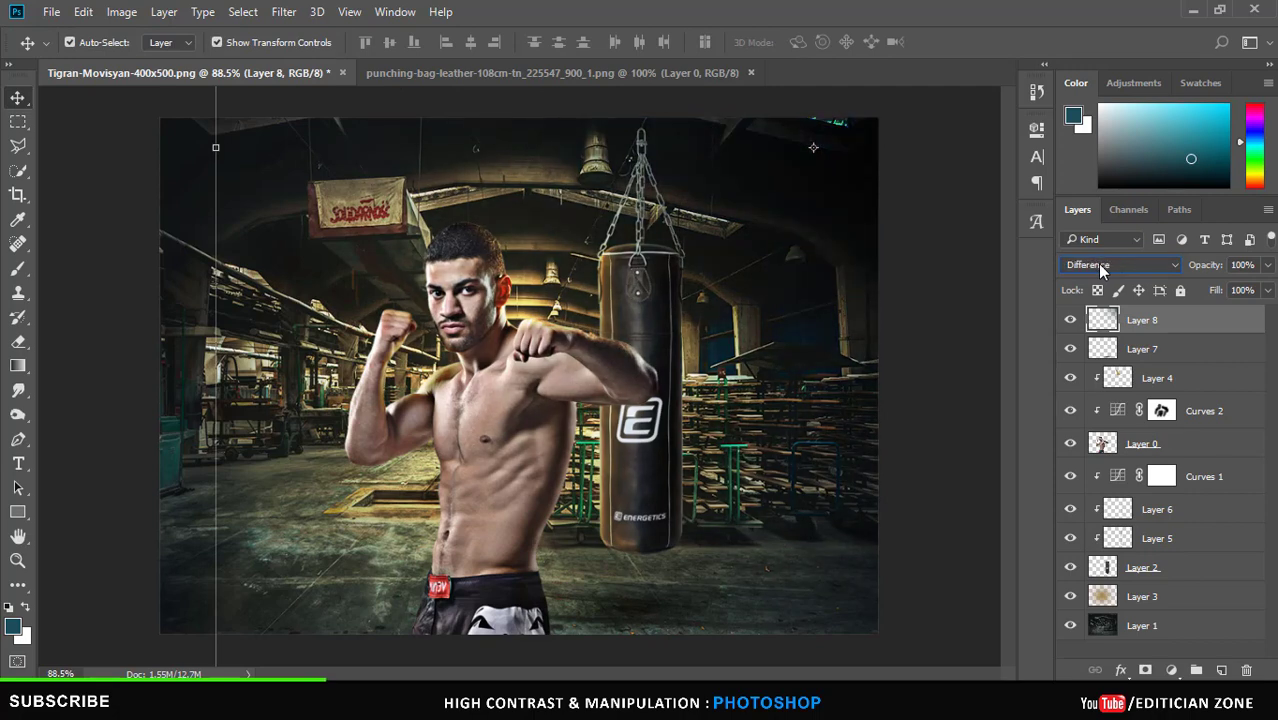
scroll(1100, 270, "down", 2)
scroll(1100, 270, "down", 1)
scroll(1100, 270, "down", 1)
scroll(1100, 270, "down", 1)
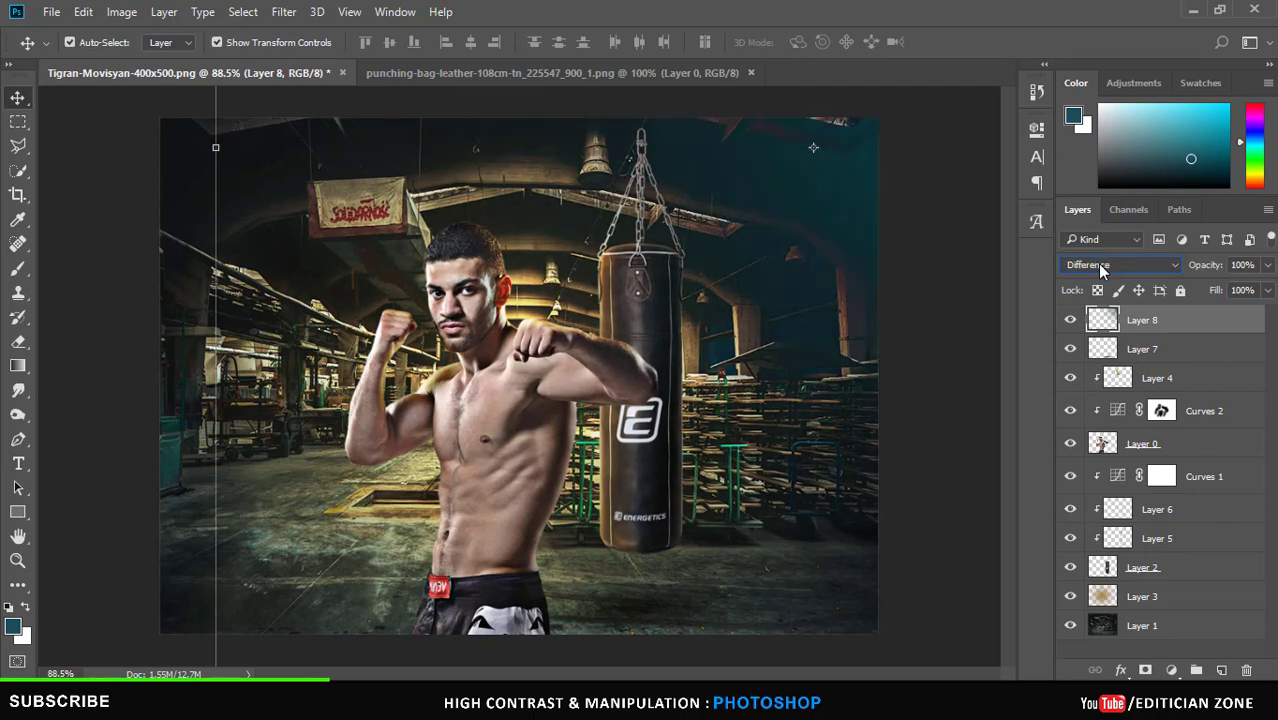
scroll(1100, 270, "down", 1)
scroll(1100, 270, "up", 1)
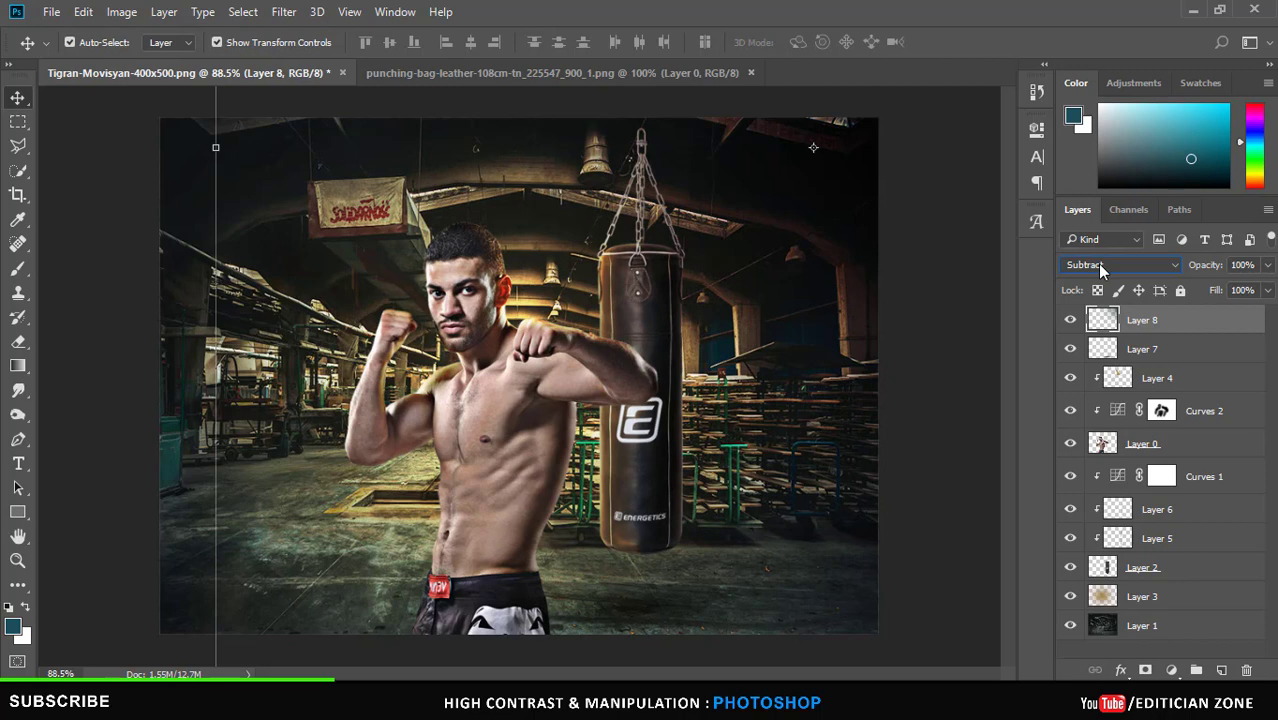
scroll(1100, 270, "down", 1)
scroll(1100, 270, "up", 1)
scroll(1100, 270, "down", 1)
scroll(1100, 270, "up", 1)
scroll(1100, 270, "down", 1)
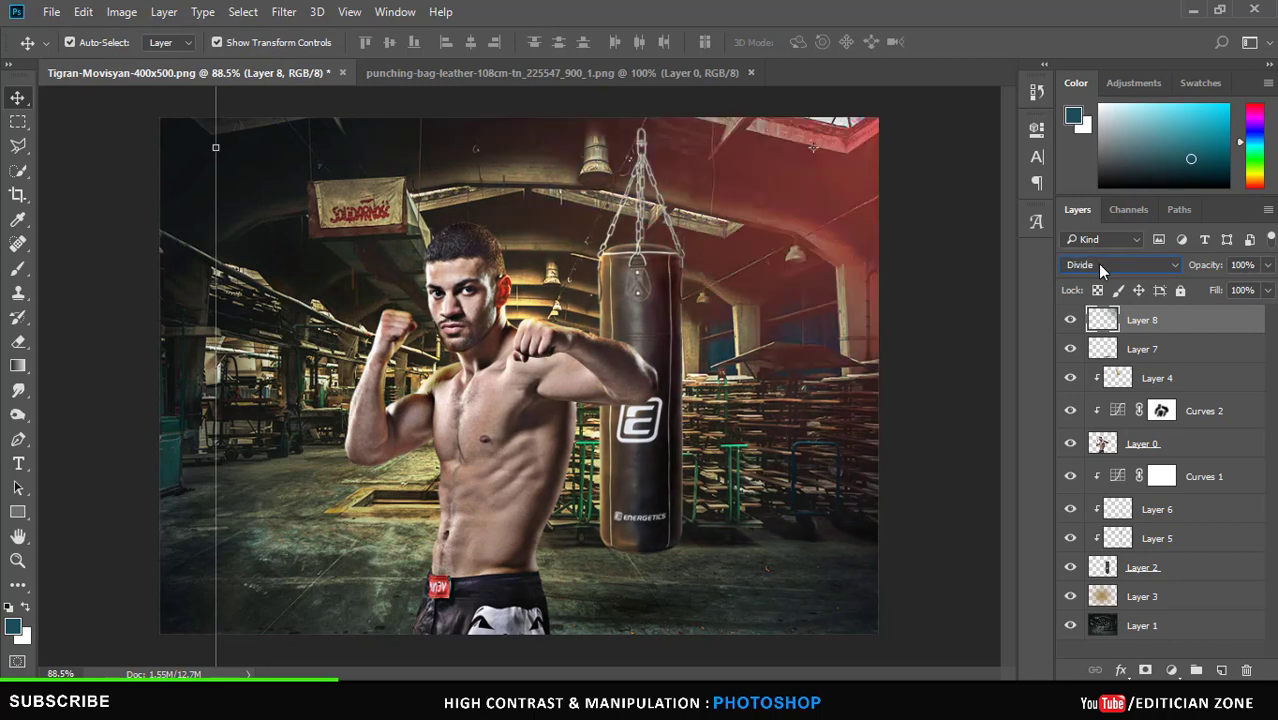
scroll(1100, 270, "up", 1)
scroll(853, 330, "up", 2)
Nudge the teal glow upward and fine-tune Layer 8's blend mode.
left_click_drag(853, 327, 853, 293)
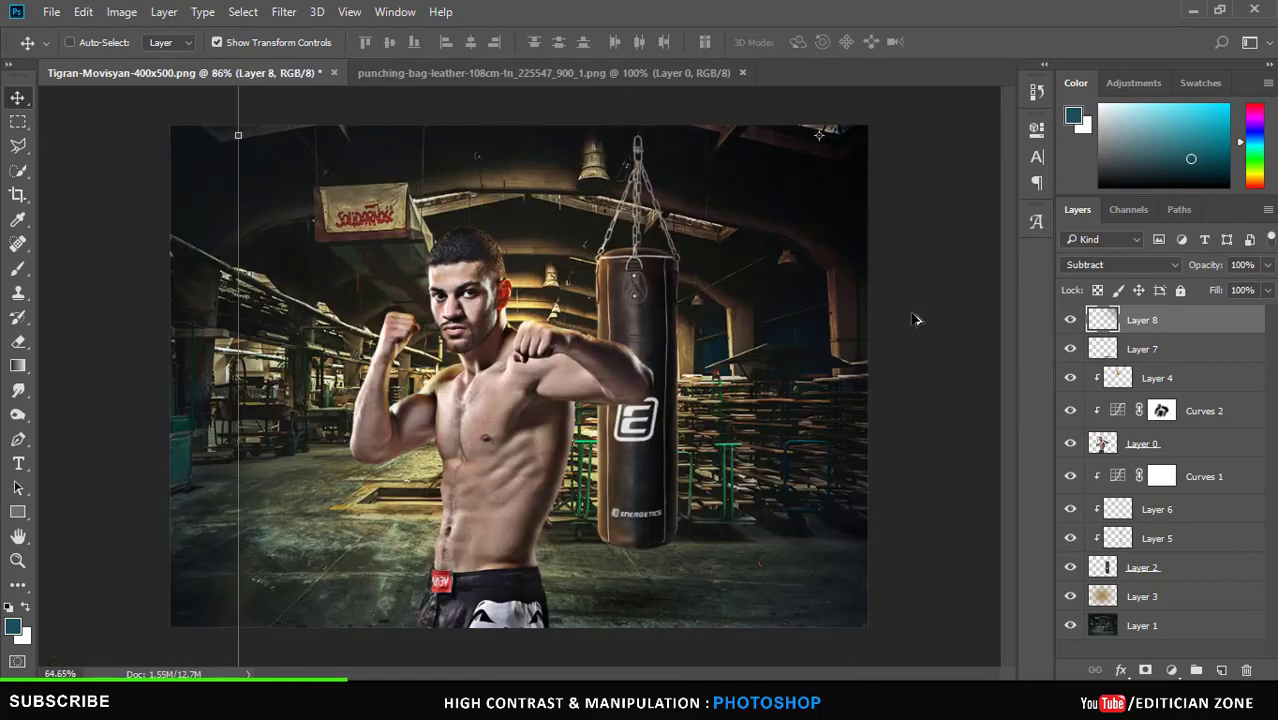
scroll(600, 400, "down", 5)
left_click(843, 548)
scroll(838, 535, "up", 1)
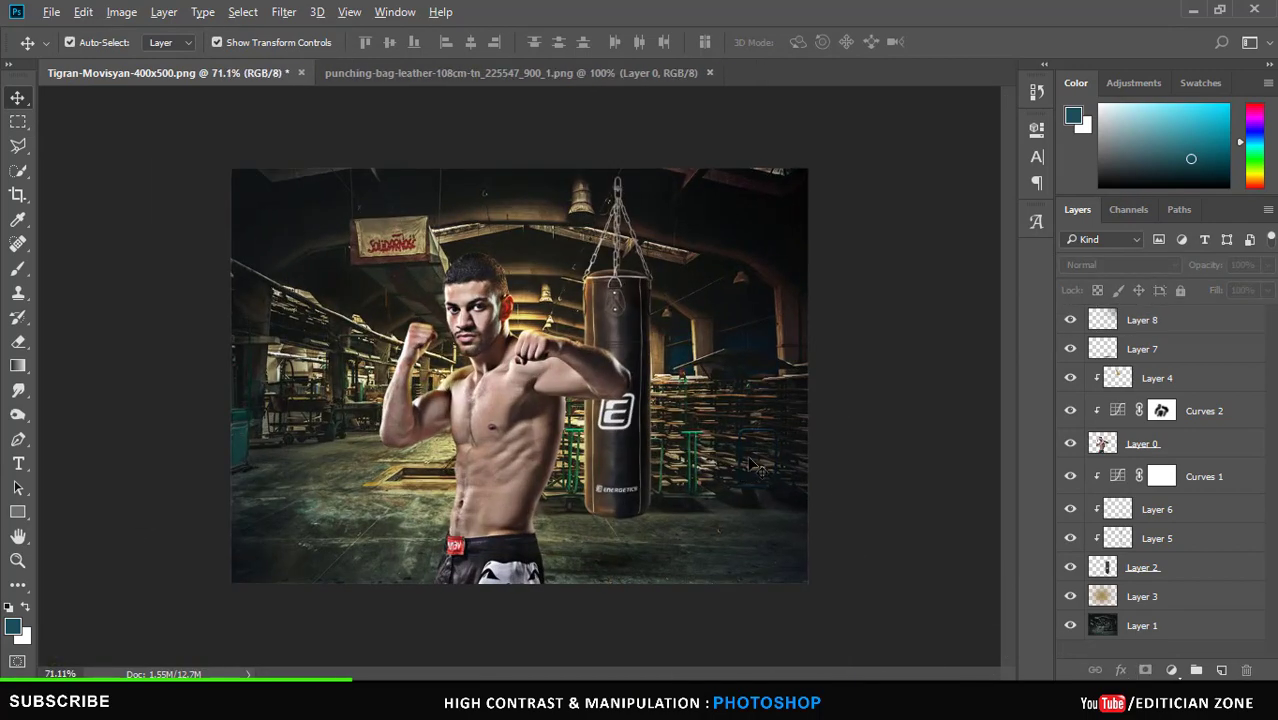
scroll(752, 463, "up", 1)
scroll(660, 530, "up", 5)
scroll(715, 560, "down", 5)
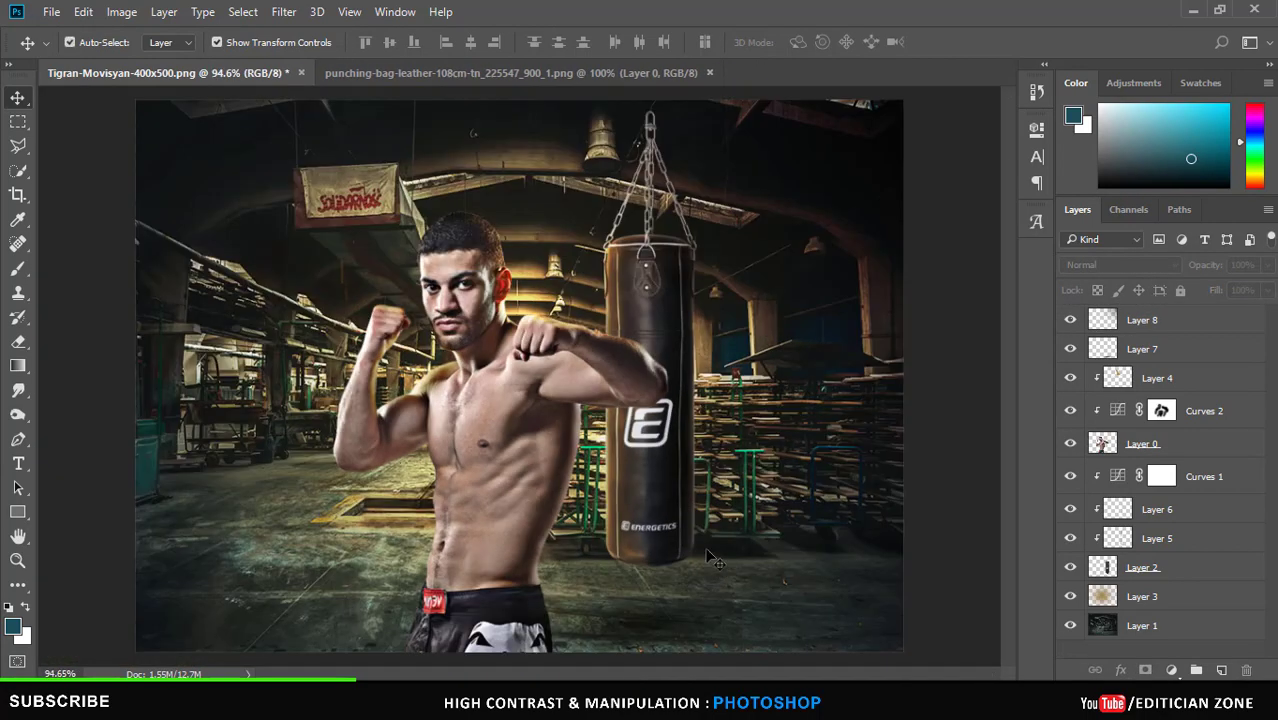
scroll(673, 494, "down", 1)
scroll(685, 444, "up", 1)
scroll(525, 364, "up", 1)
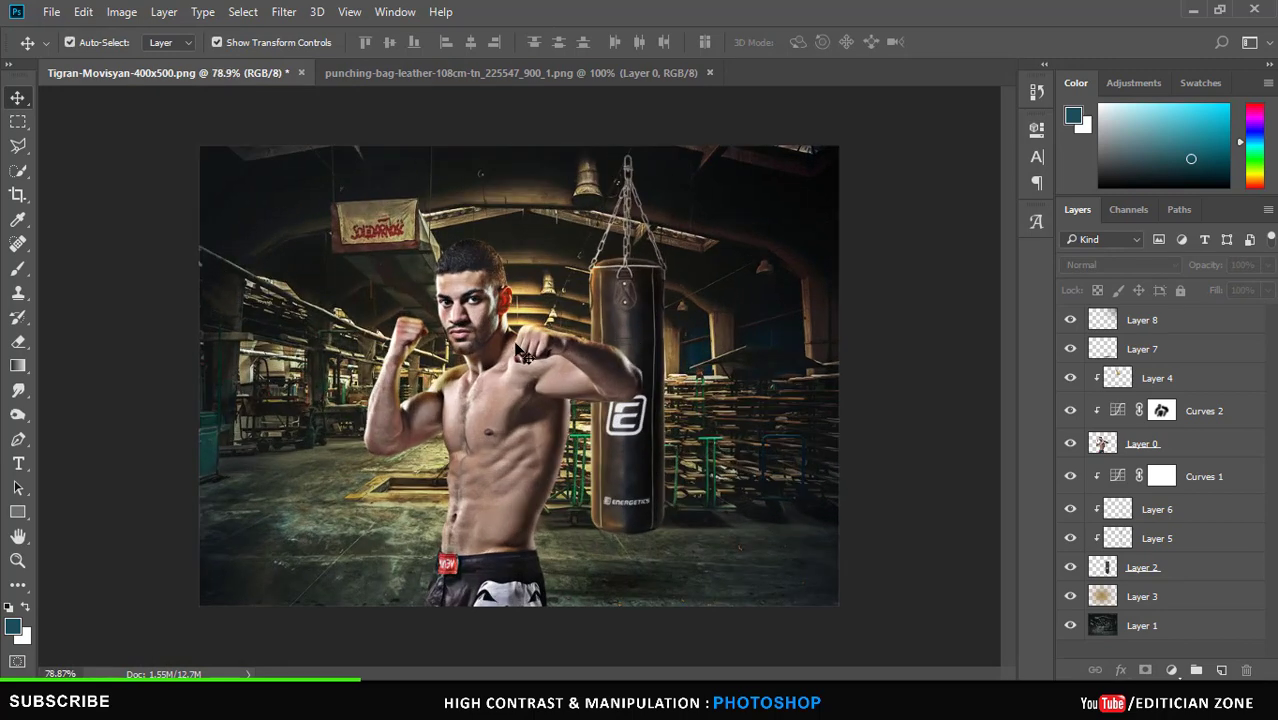
scroll(522, 352, "down", 1)
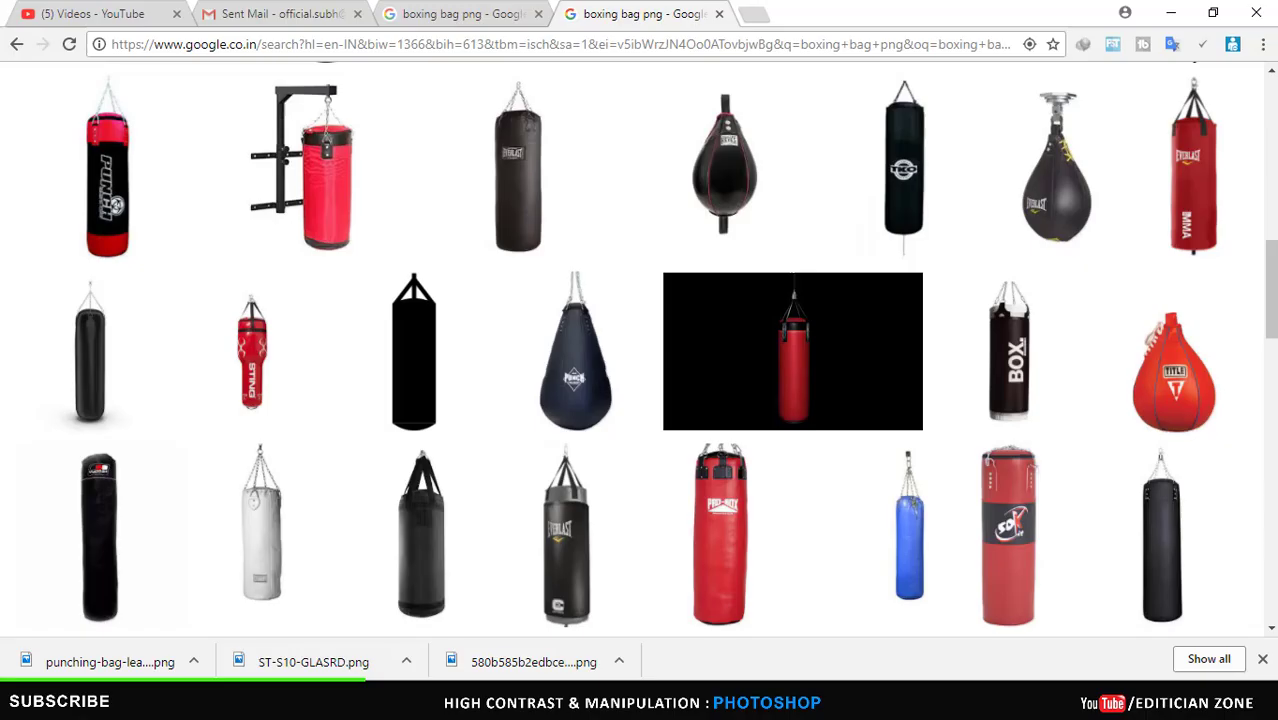
Run a Google Images search for 'dumbbell png'.
scroll(640, 400, "up", 1)
scroll(640, 400, "up", 5)
type("d")
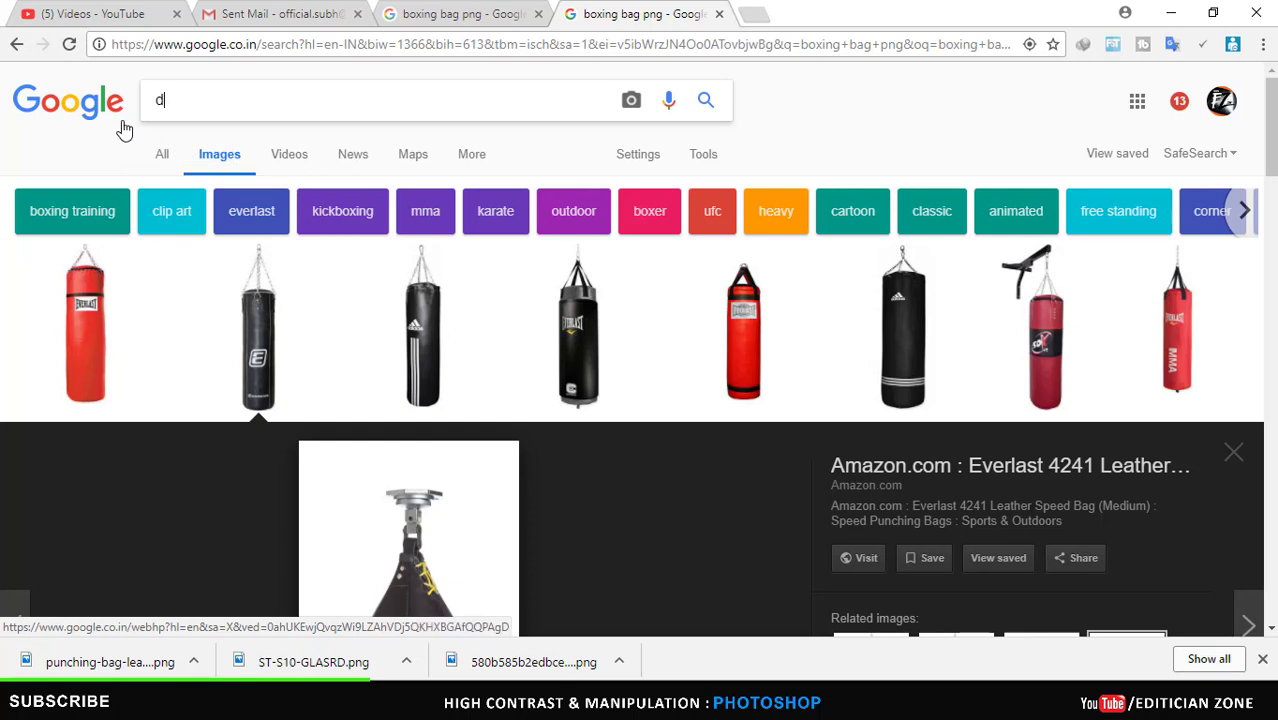
type("umbledore png")
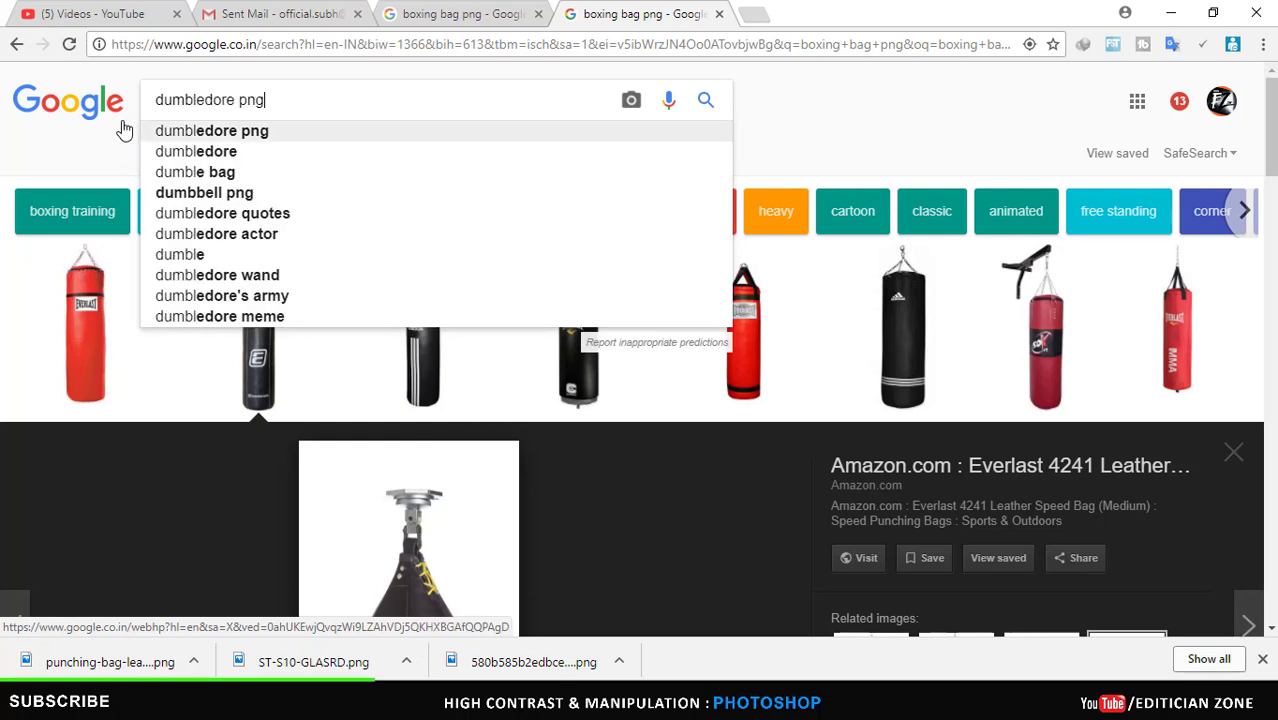
key("Down")
key("Down")
key("Down")
key("Return")
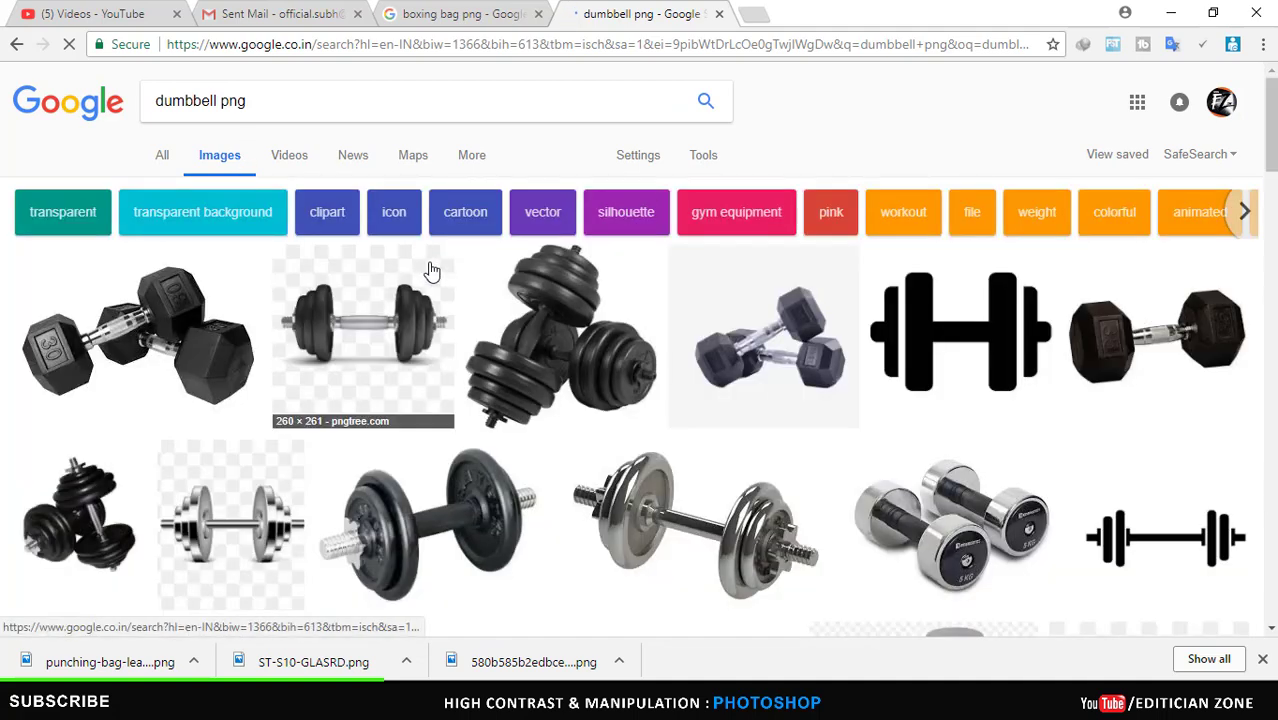
Save the transparent 160lb barbell image from the search results.
scroll(428, 271, "down", 1)
scroll(773, 415, "down", 2)
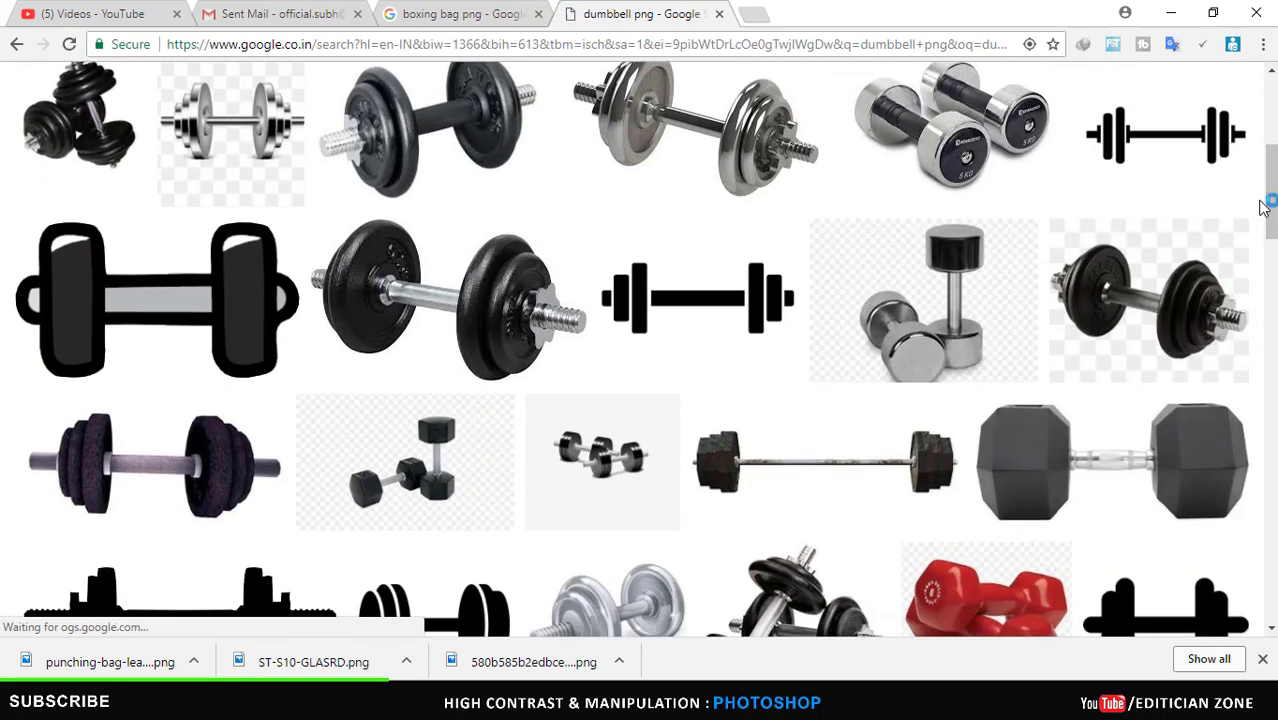
scroll(773, 415, "down", 1)
left_click(905, 245)
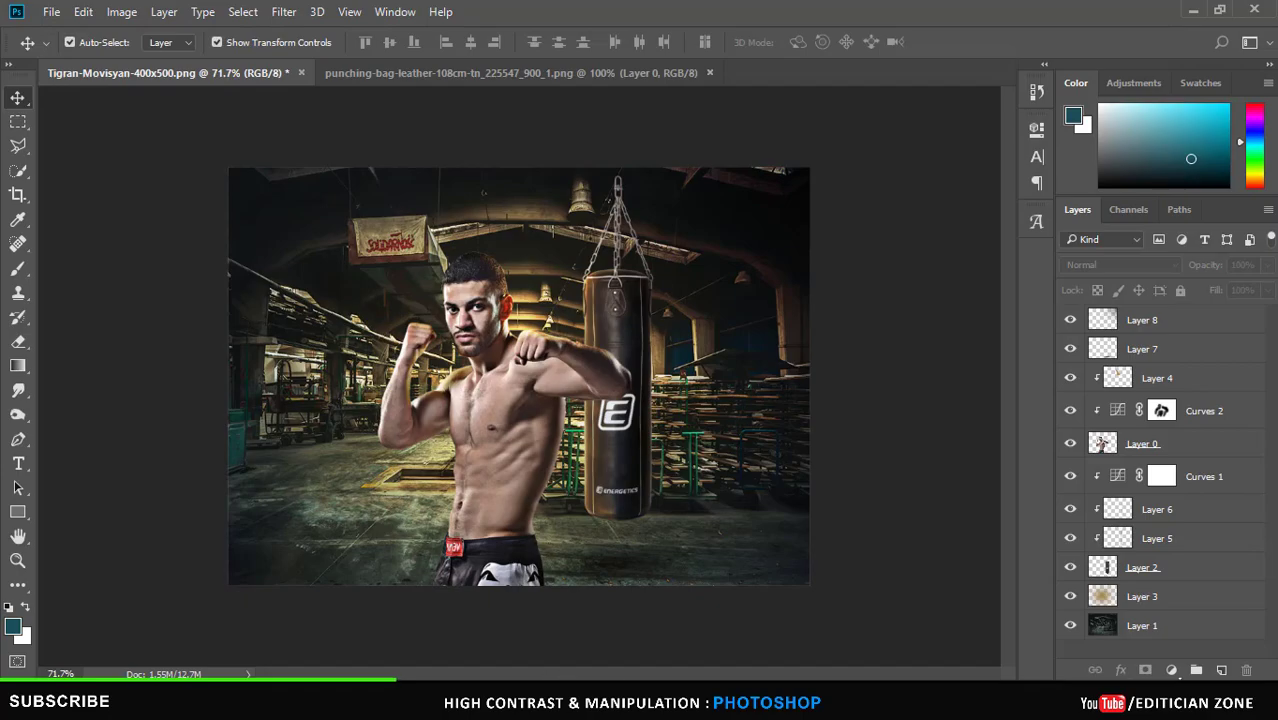
right_click(593, 82)
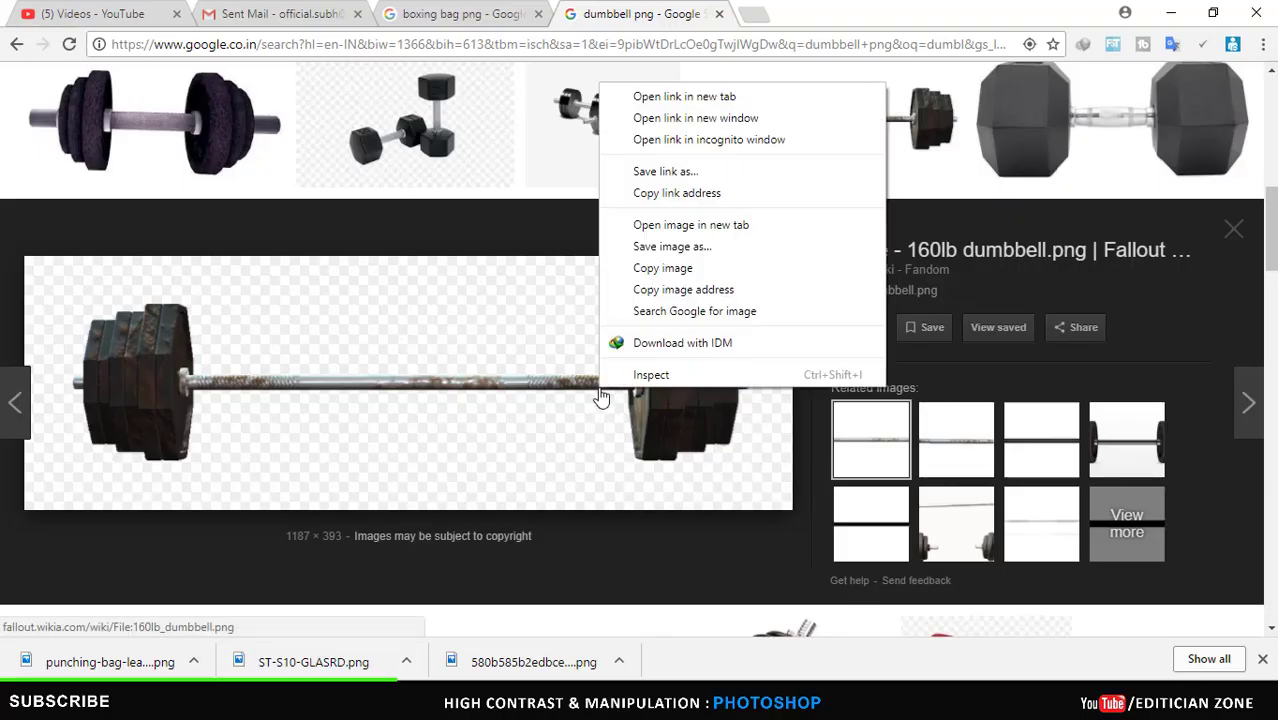
left_click(676, 249)
left_click(1127, 651)
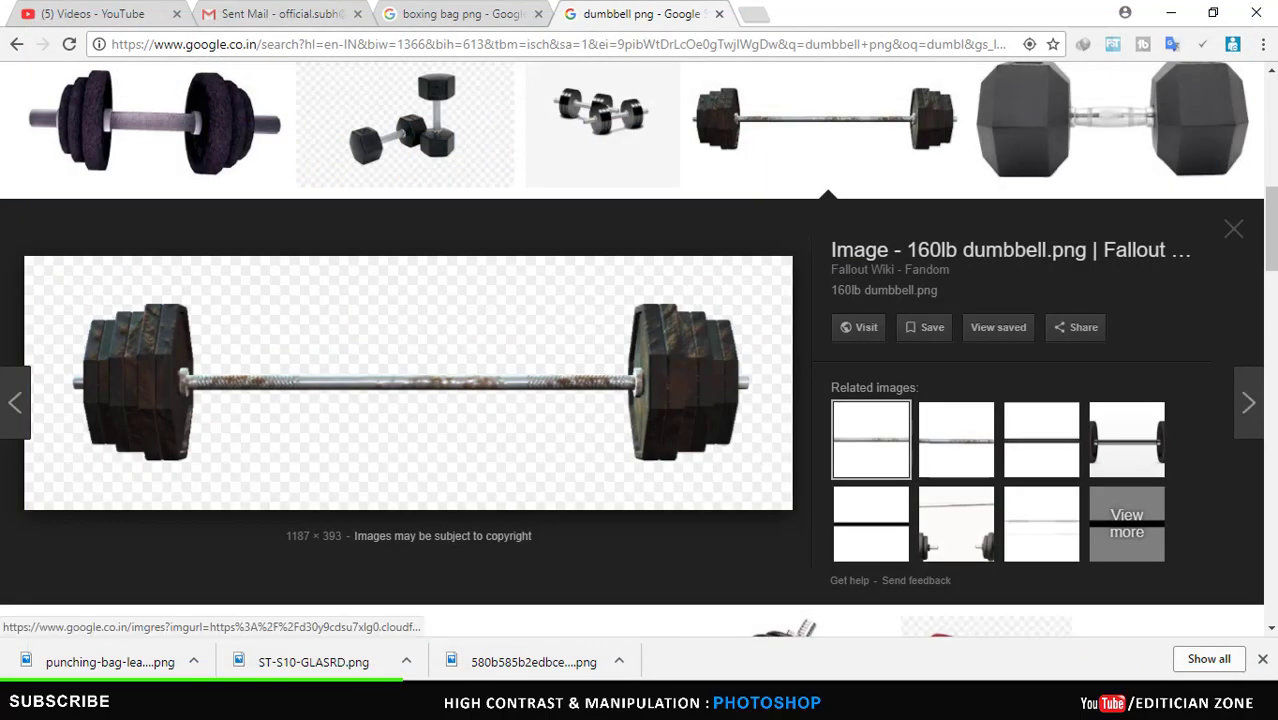
Open the downloaded 160lb_dumbbell.png in Photoshop from its folder.
left_click(475, 530)
scroll(1148, 600, "down", 1)
mouse_move(220, 640)
left_mouse_down()
mouse_move(540, 656)
mouse_move(720, 25)
mouse_move(613, 78)
left_mouse_up()
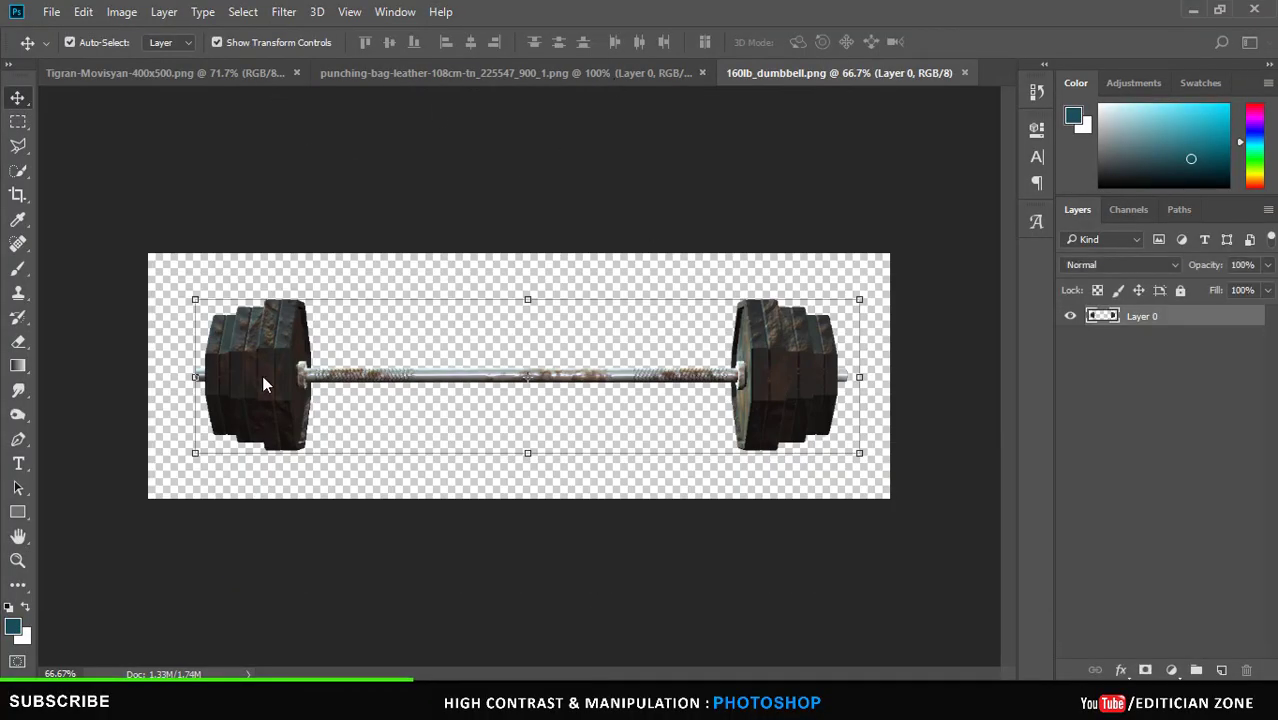
Copy the barbell into the boxer composite and scale it to 70% height and width.
mouse_move(262, 375)
left_mouse_down()
mouse_move(180, 72)
mouse_move(410, 510)
mouse_move(752, 537)
left_mouse_up()
key("ctrl+t")
type("70")
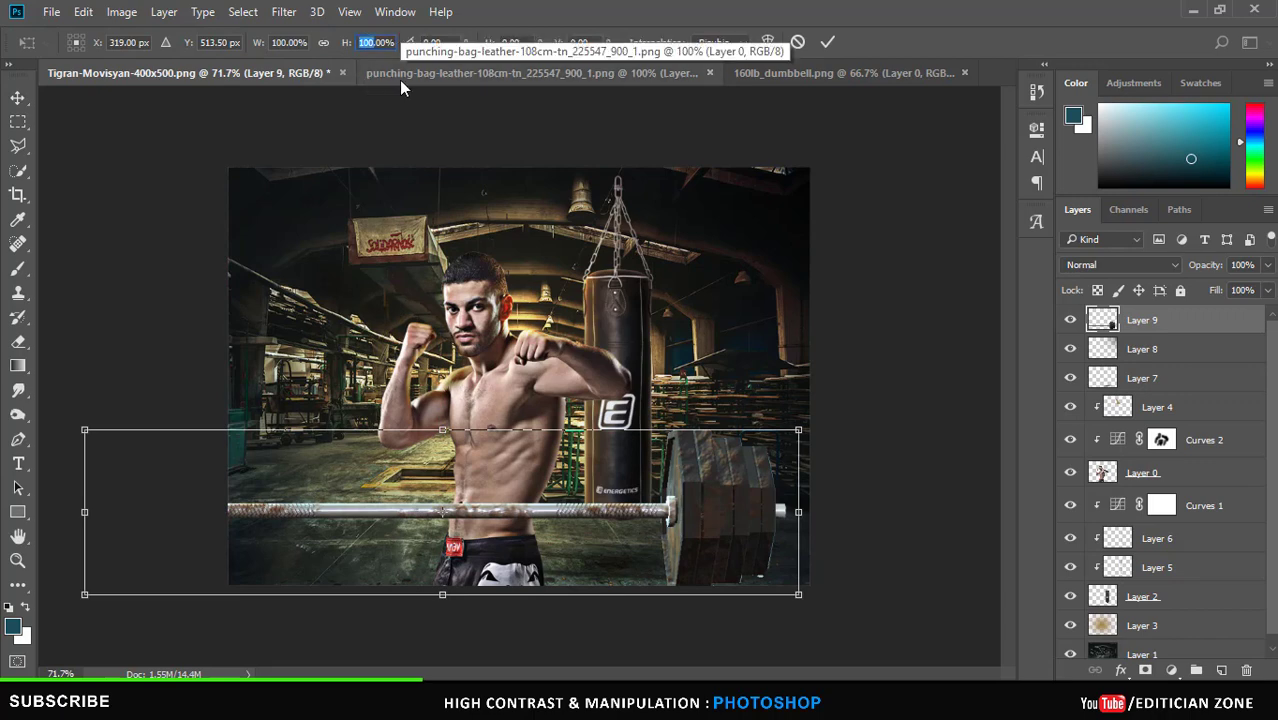
key("Return")
type("70")
key("Return")
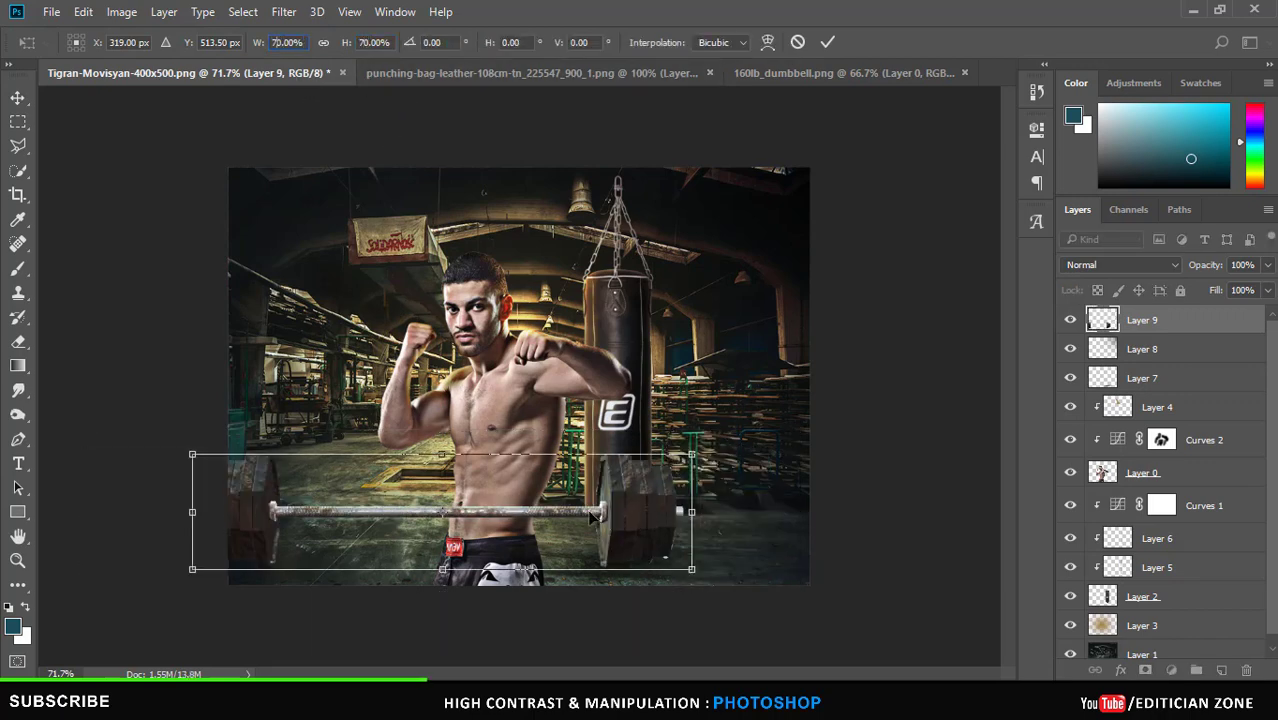
Re-enter the barbell scale percentages (30, 50, then 84) and commit the resize.
type("3")
key("Return")
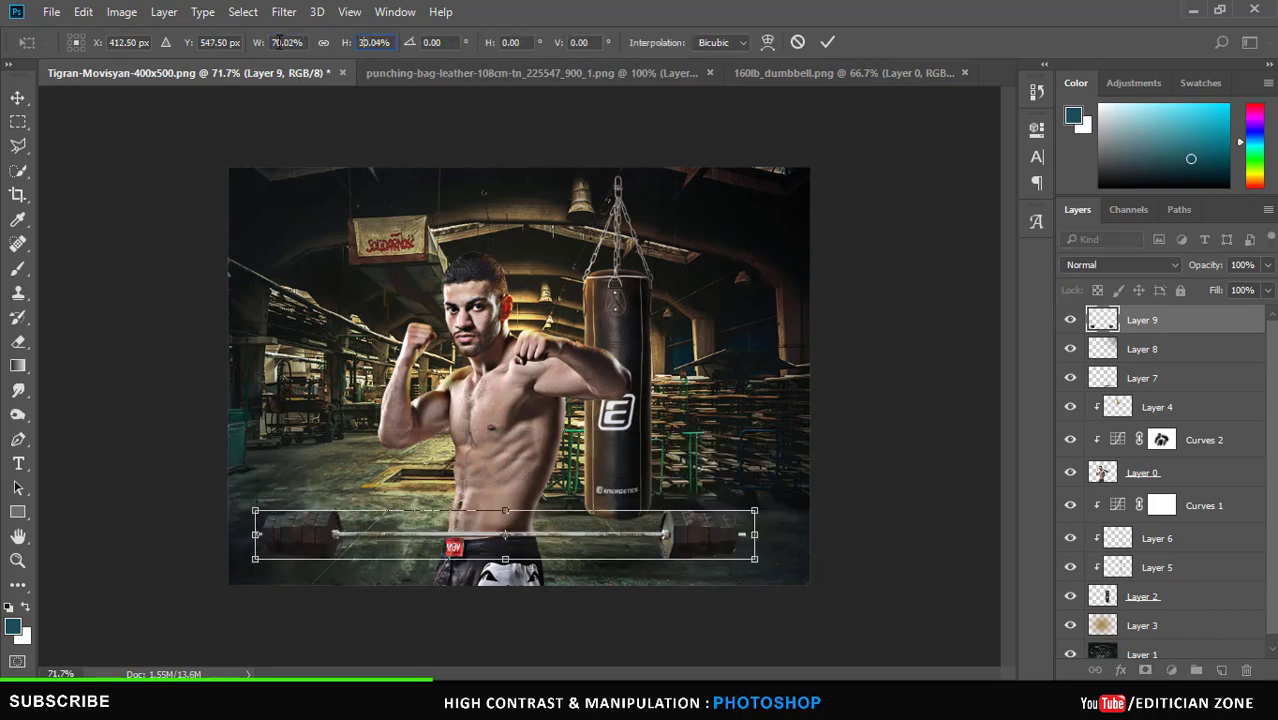
type("30")
key("Tab")
type("30")
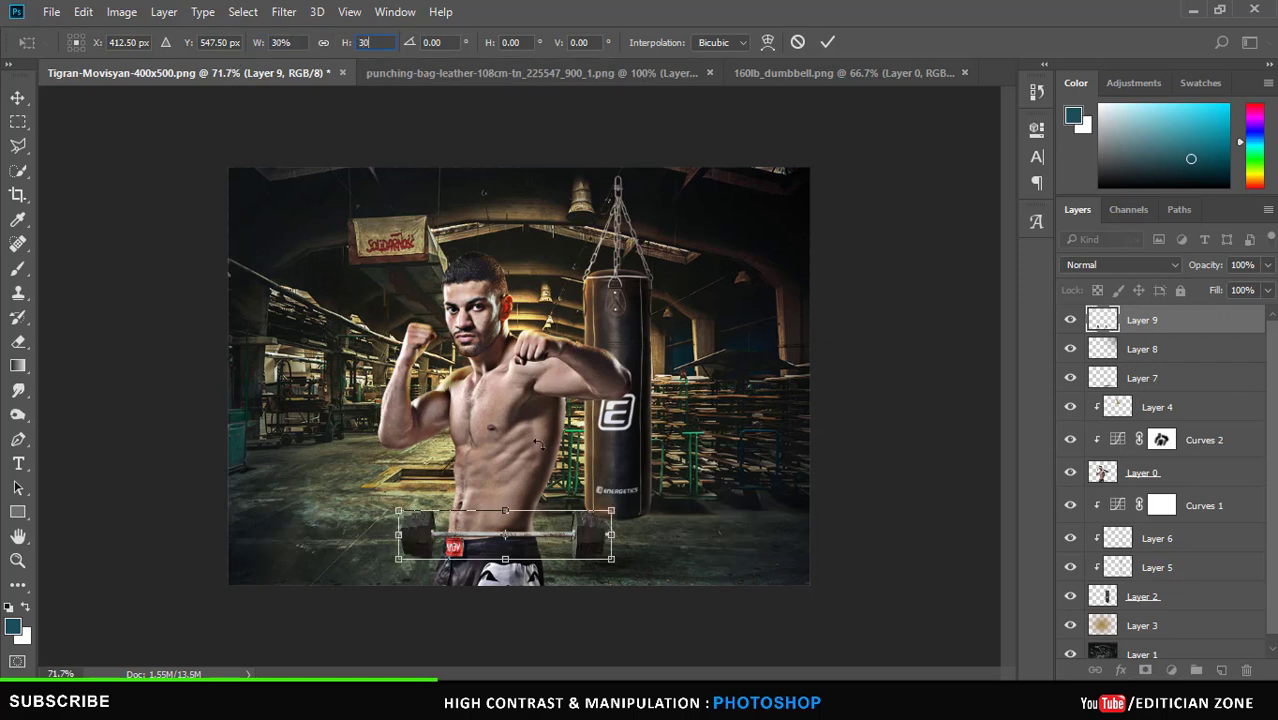
type("50")
key("Return")
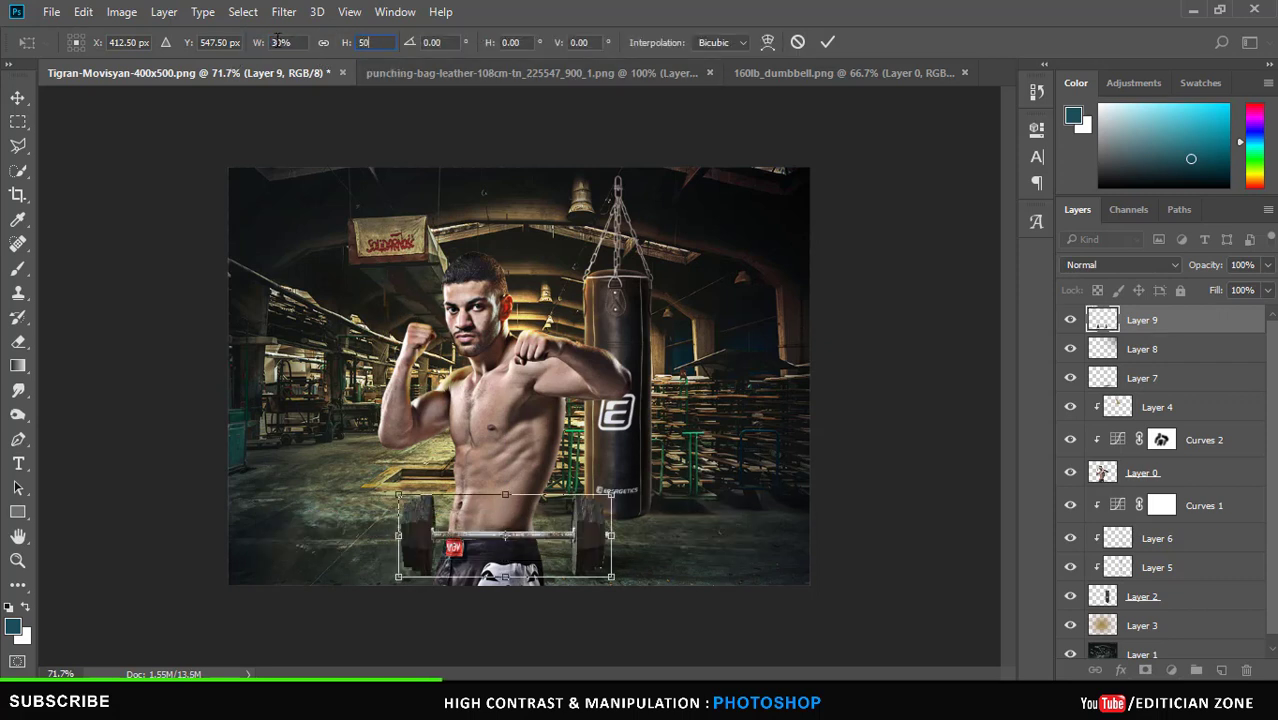
type("84")
key("Return")
key("Return")
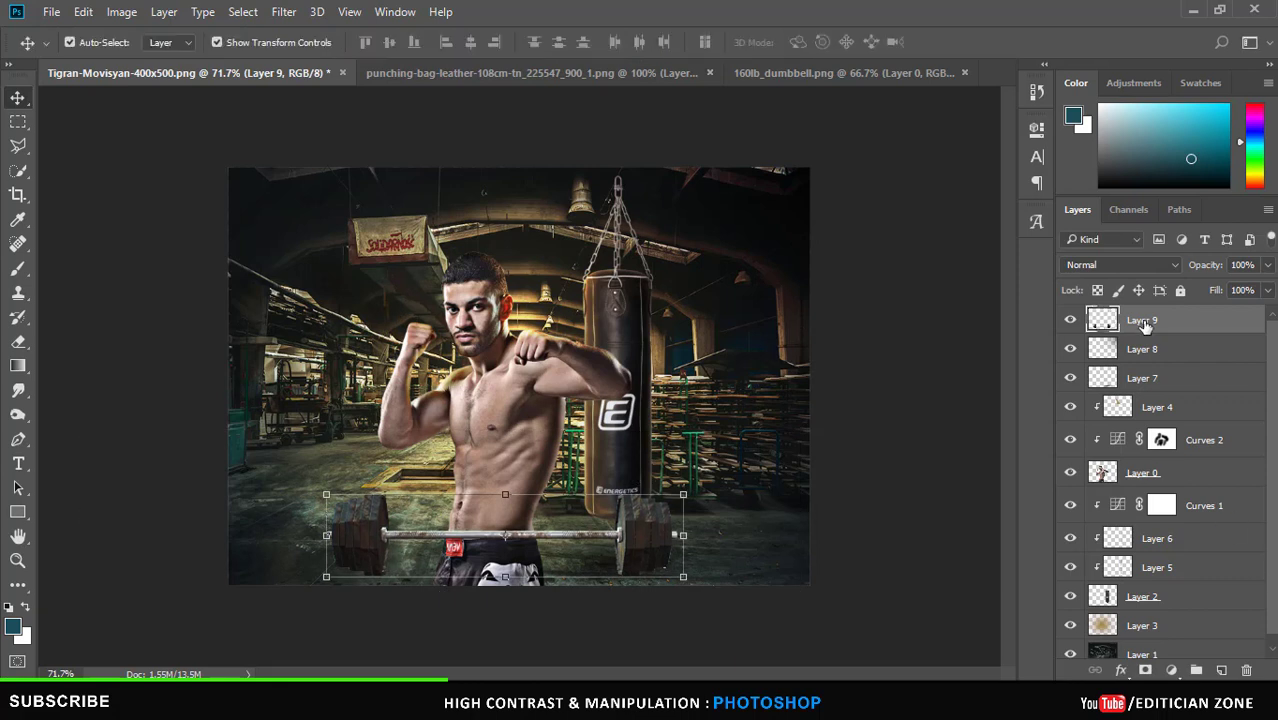
Move the barbell layer (Layer 9) beneath Layer 3.
left_click_drag(1144, 328, 1191, 640)
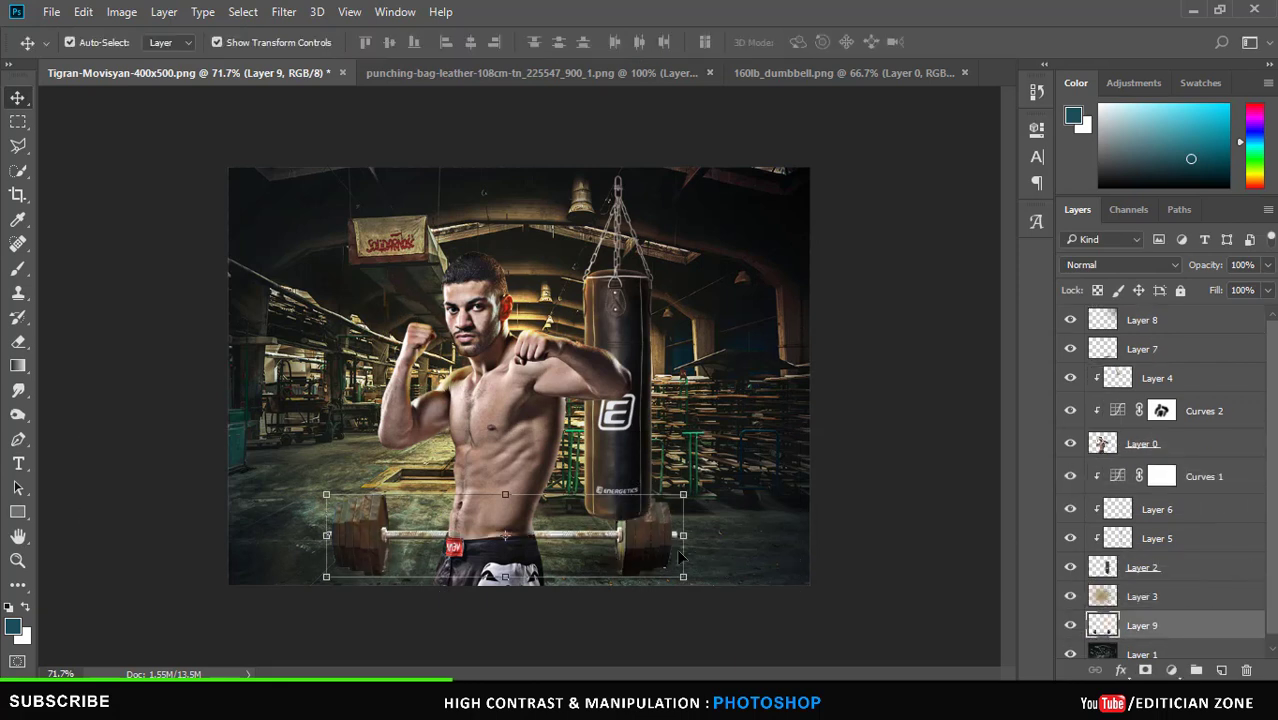
left_click_drag(680, 557, 700, 600)
key("ctrl+z")
key("ctrl+t")
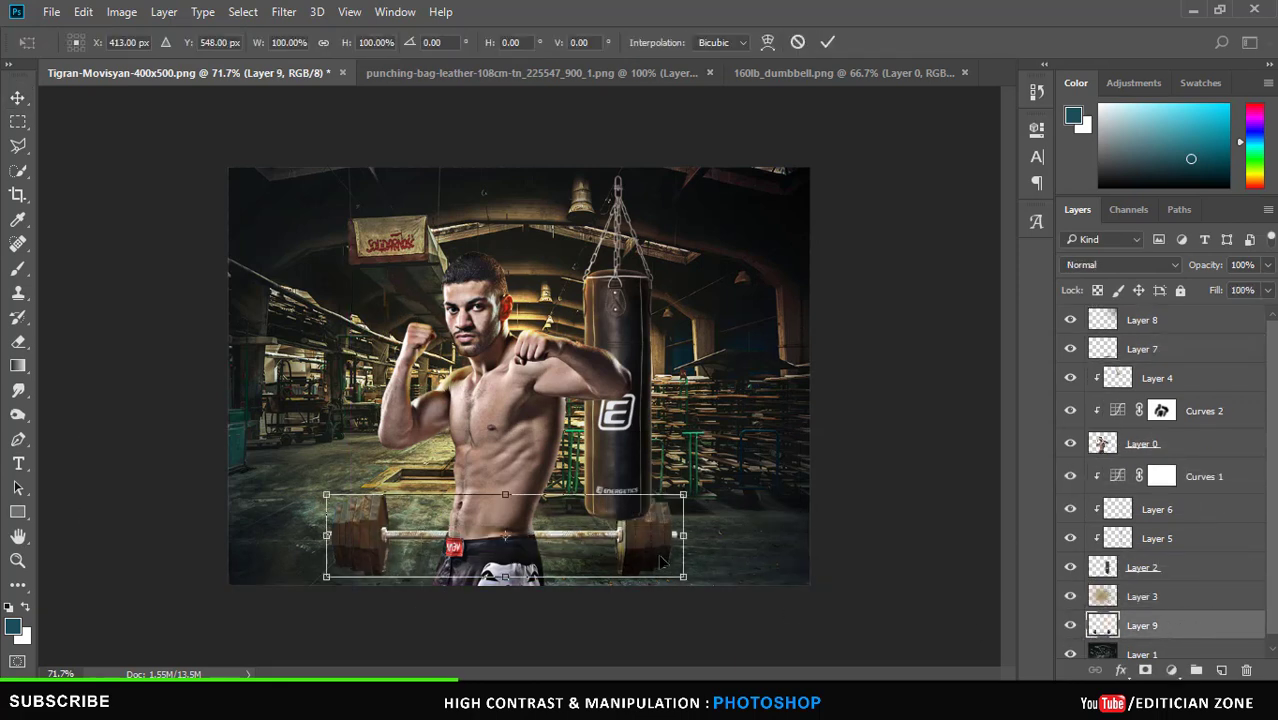
Shrink the barbell slightly and centre it on the floor behind the boxer's waist.
left_click_drag(660, 562, 533, 565)
scroll(533, 565, "up", 5)
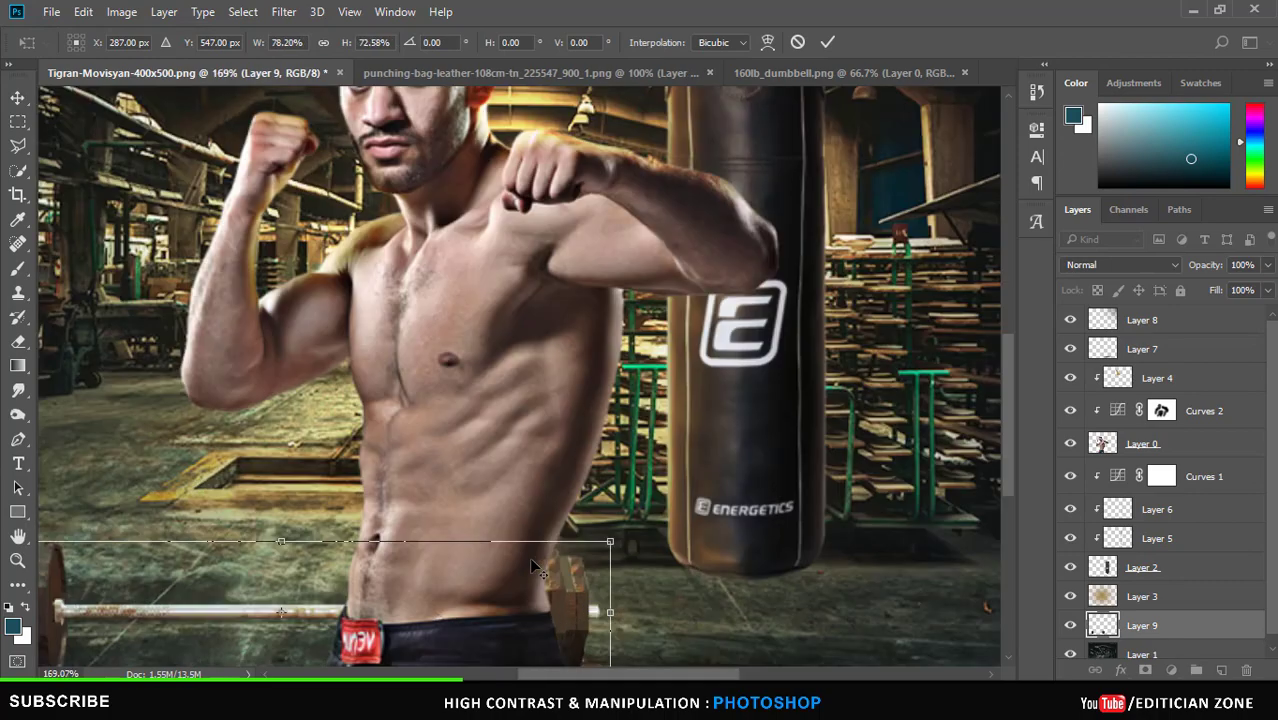
scroll(533, 566, "down", 2)
left_click_drag(448, 449, 413, 444)
scroll(580, 453, "down", 2)
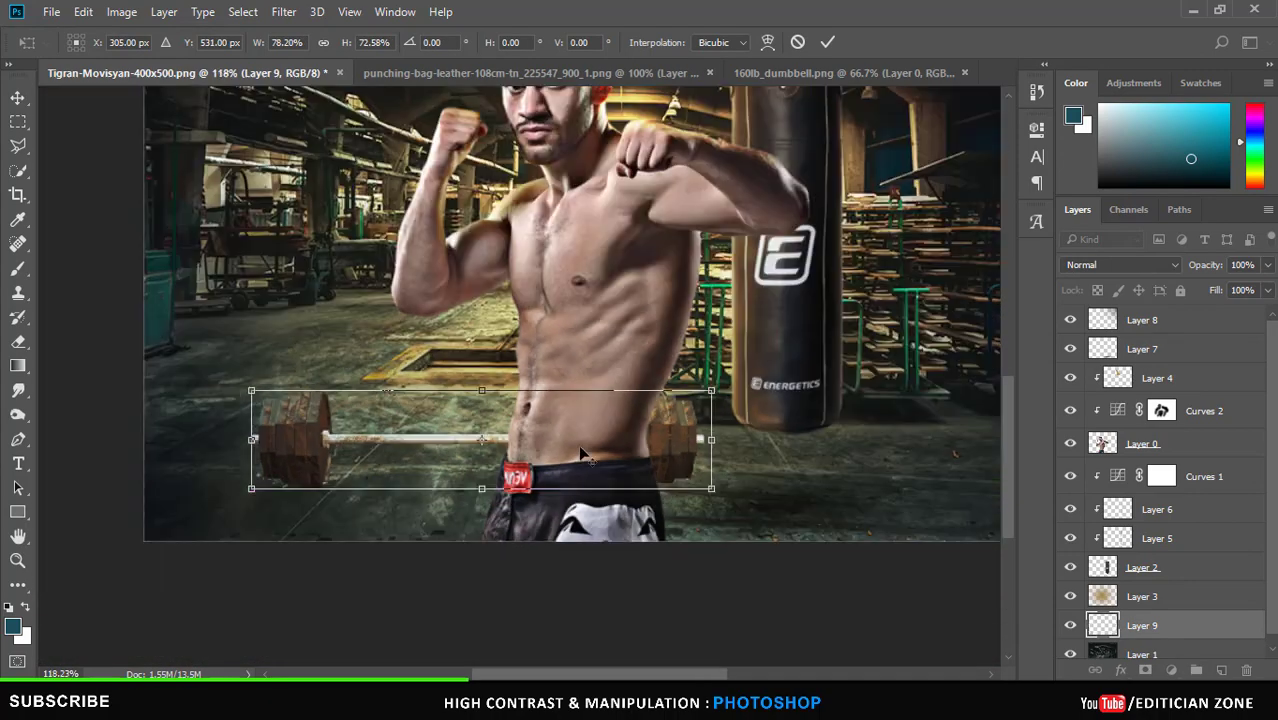
scroll(580, 453, "down", 3)
scroll(548, 546, "up", 1)
left_click_drag(548, 546, 530, 563)
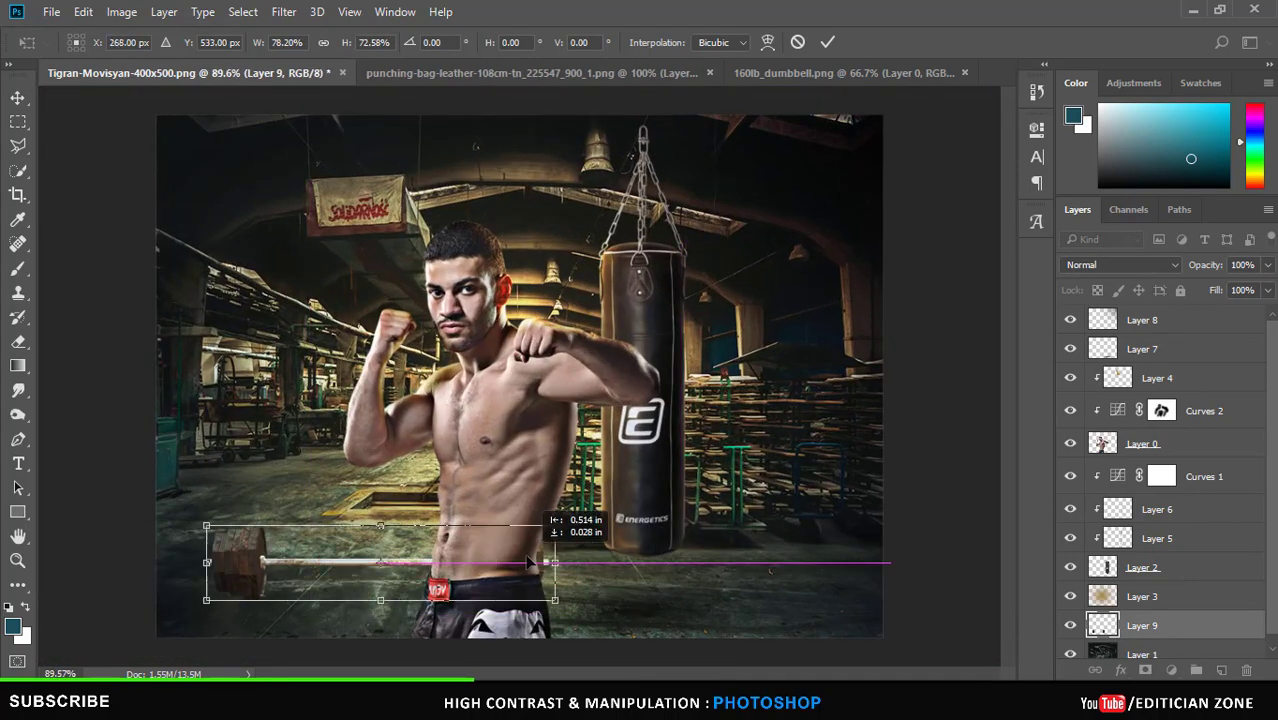
left_click_drag(530, 563, 590, 548)
key("Return")
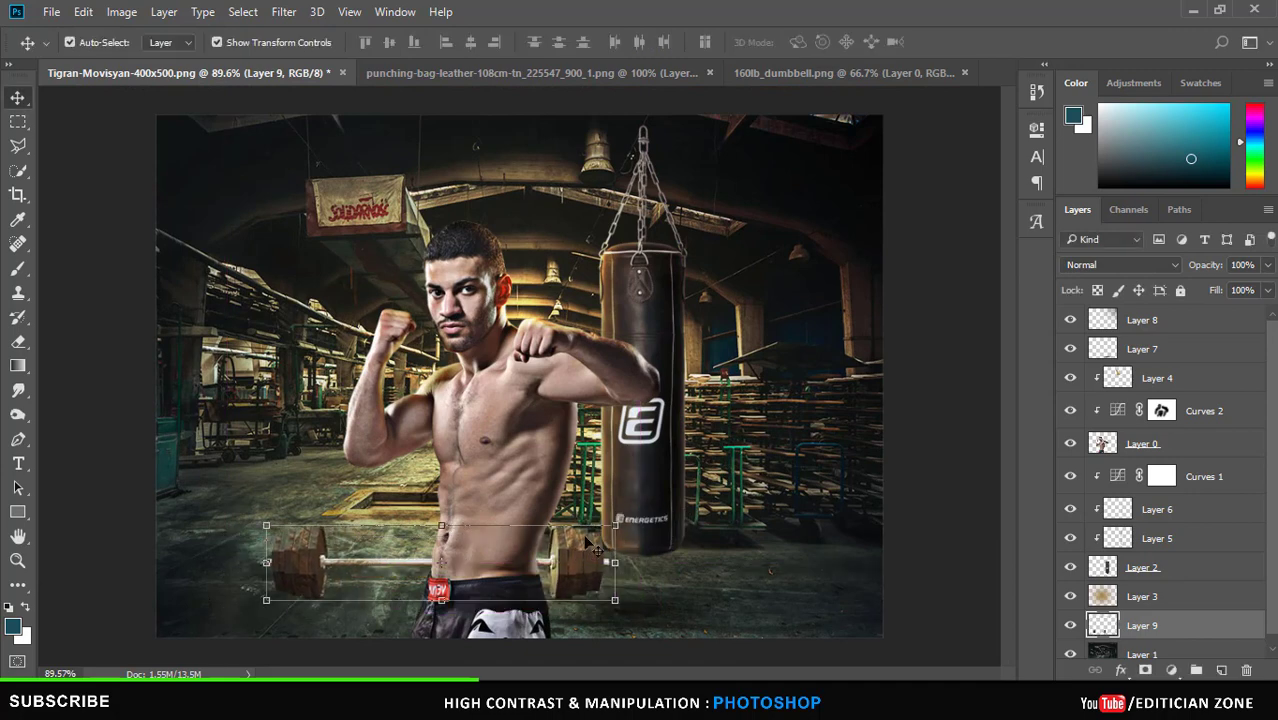
scroll(592, 545, "up", 3)
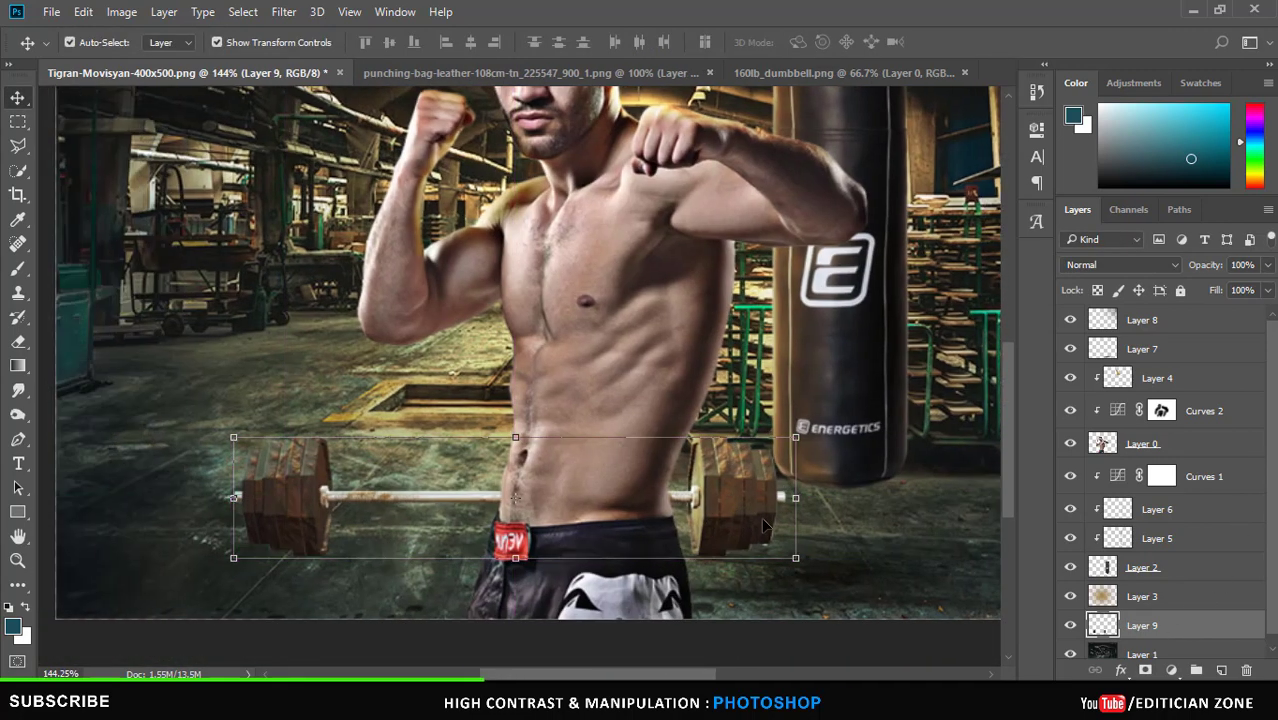
scroll(763, 525, "up", 2)
Erase Layer 3's glow over the barbell's right plate, left plate and bar.
left_click(741, 520)
left_click(18, 343)
scroll(727, 491, "up", 2)
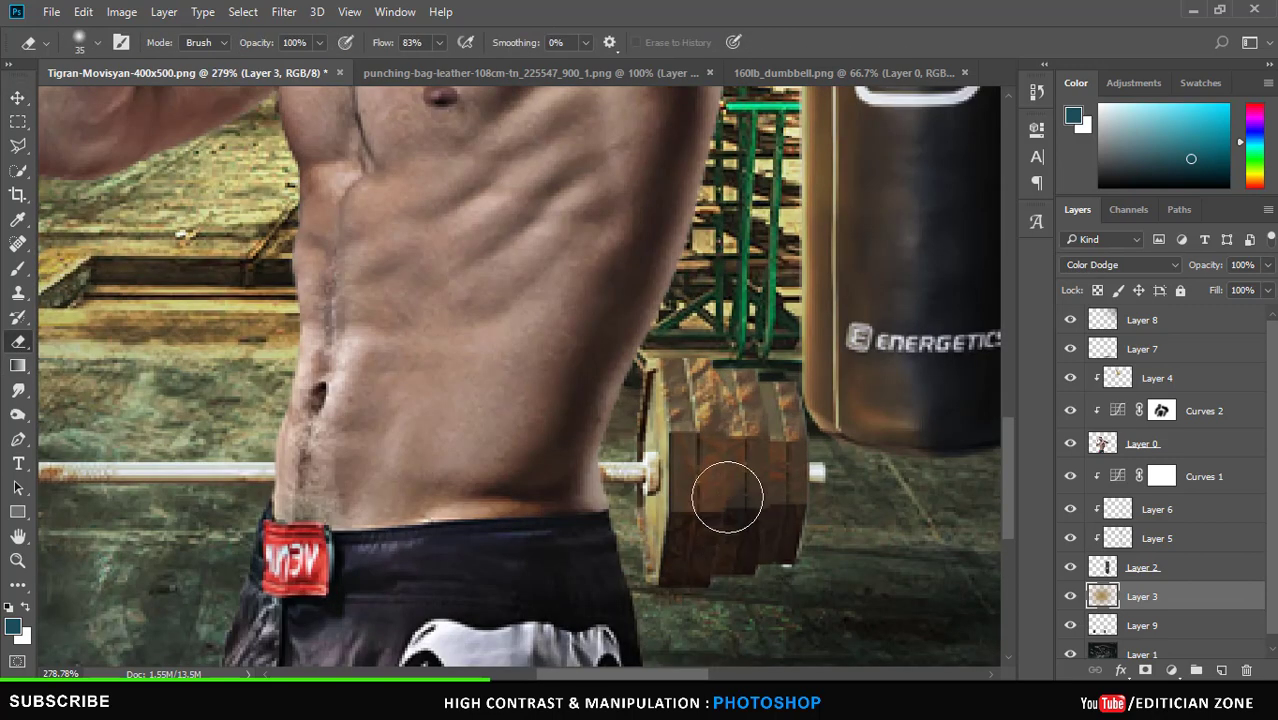
mouse_move(727, 491)
left_mouse_down()
mouse_move(765, 442)
mouse_move(699, 522)
mouse_move(774, 556)
left_mouse_up()
scroll(774, 556, "down", 3)
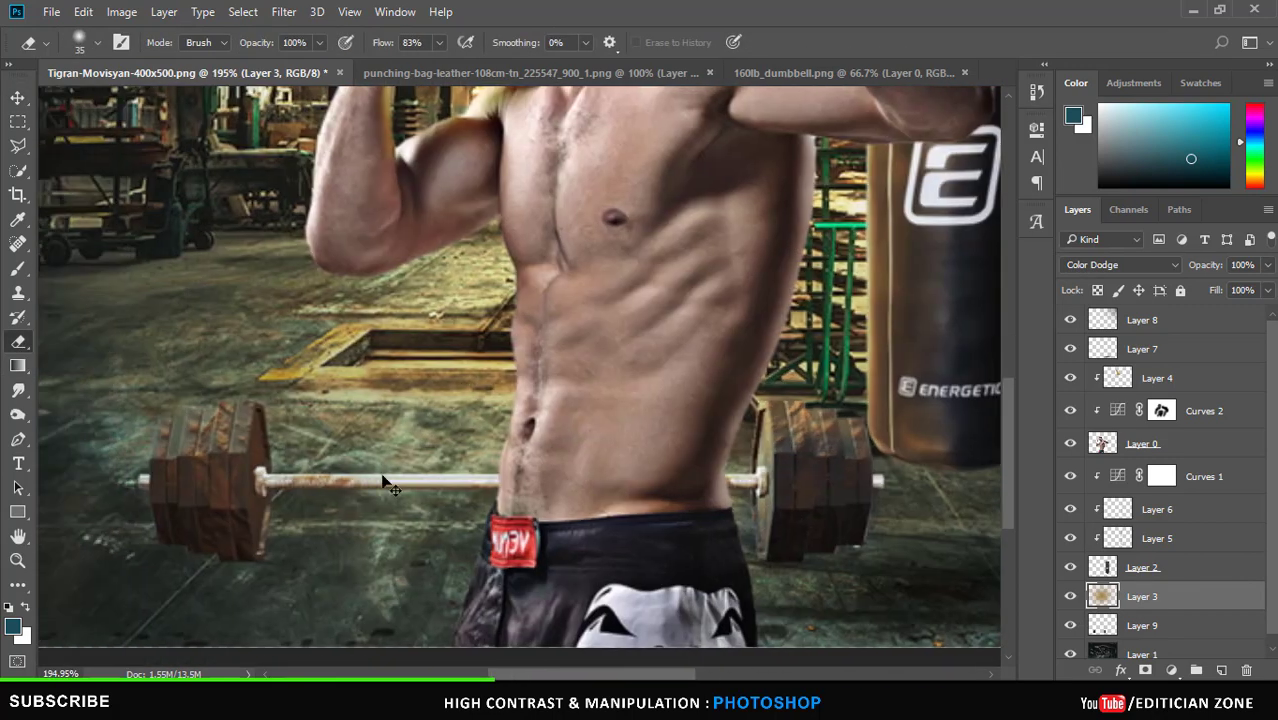
scroll(254, 517, "up", 3)
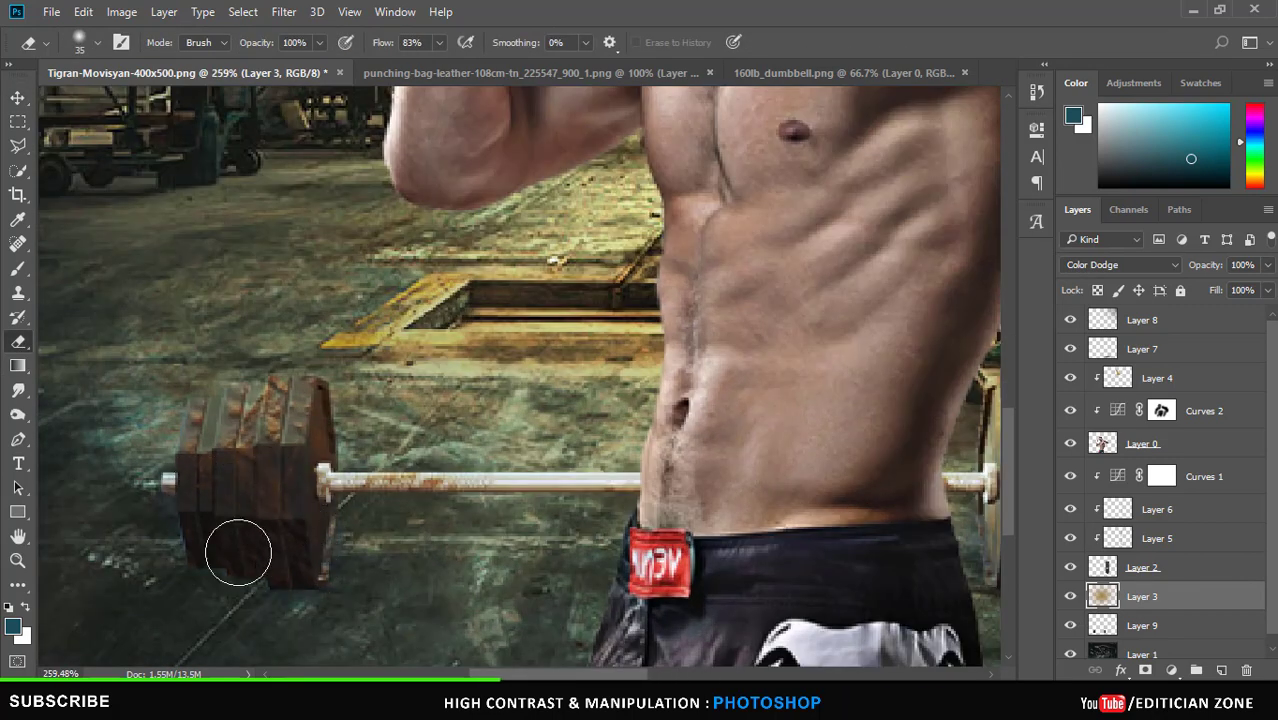
left_click_drag(356, 515, 660, 497)
scroll(702, 497, "down", 3)
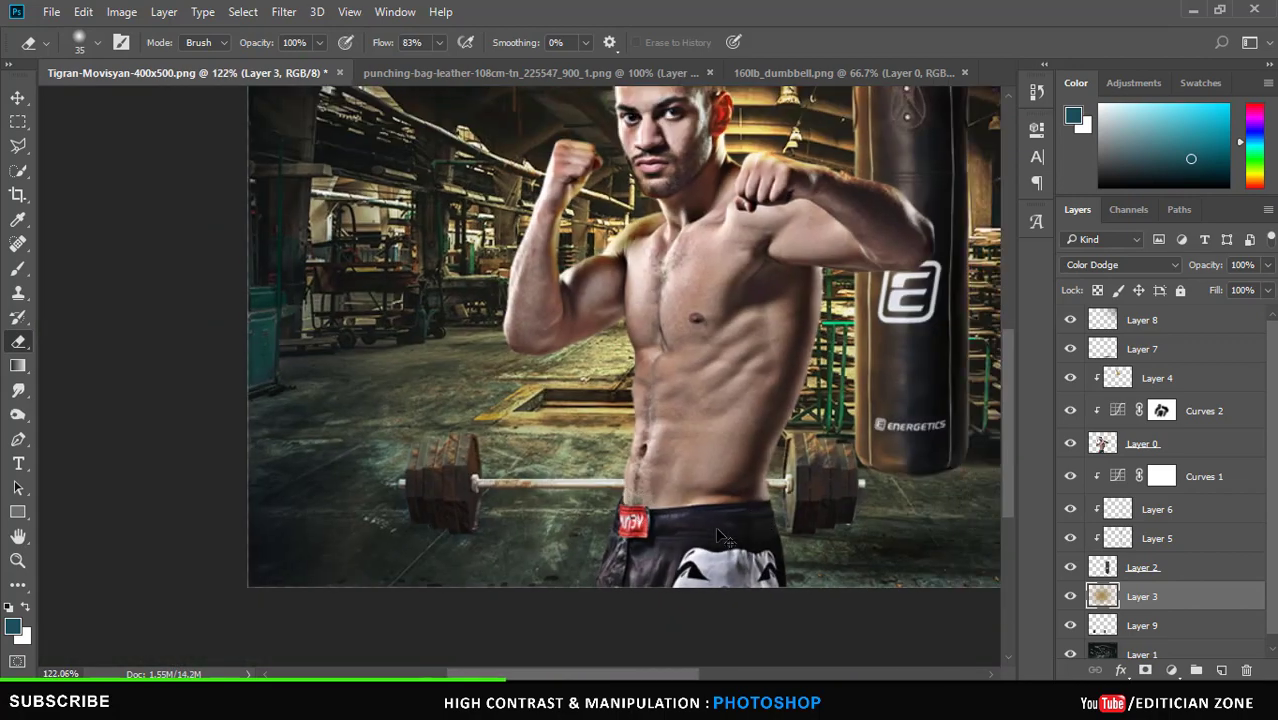
scroll(702, 497, "up", 2)
Paint a soft black shadow spot on a new layer near the left weight.
left_click(1221, 670)
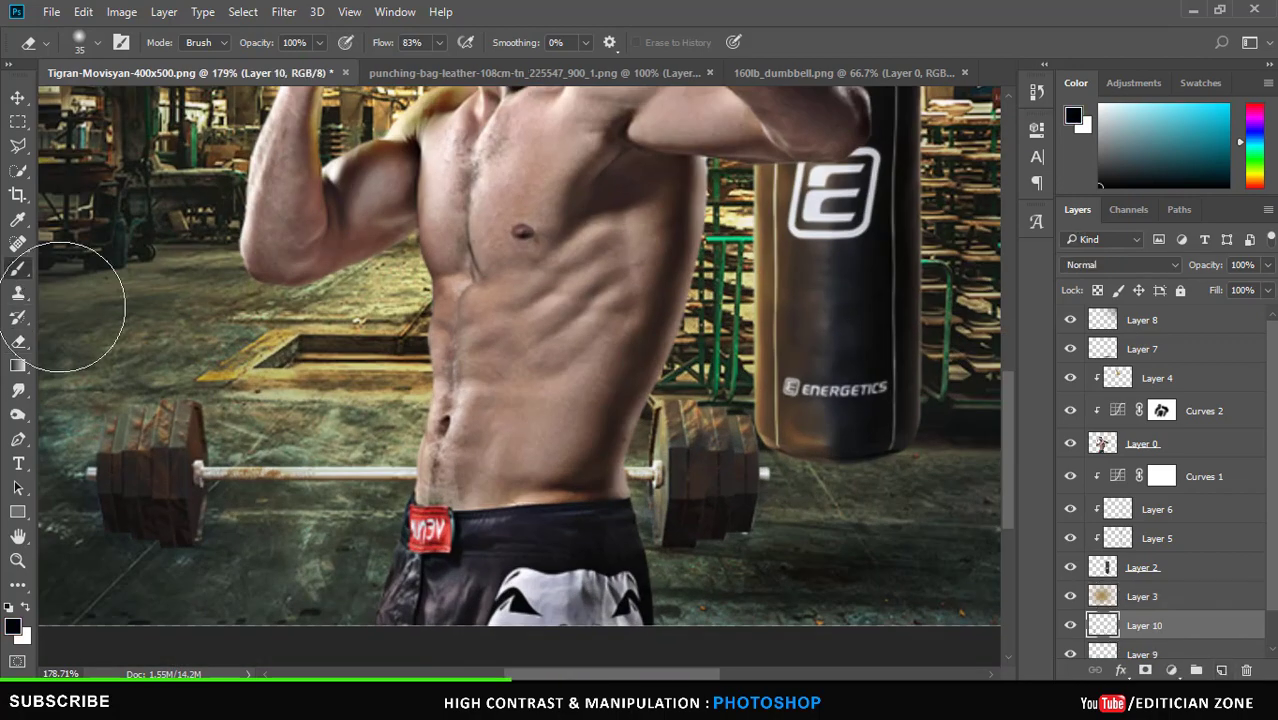
scroll(348, 542, "up", 2)
key("b")
left_click(370, 550)
Duplicate the shadow spot and stretch it into a flat shadow under the left plate.
key("v")
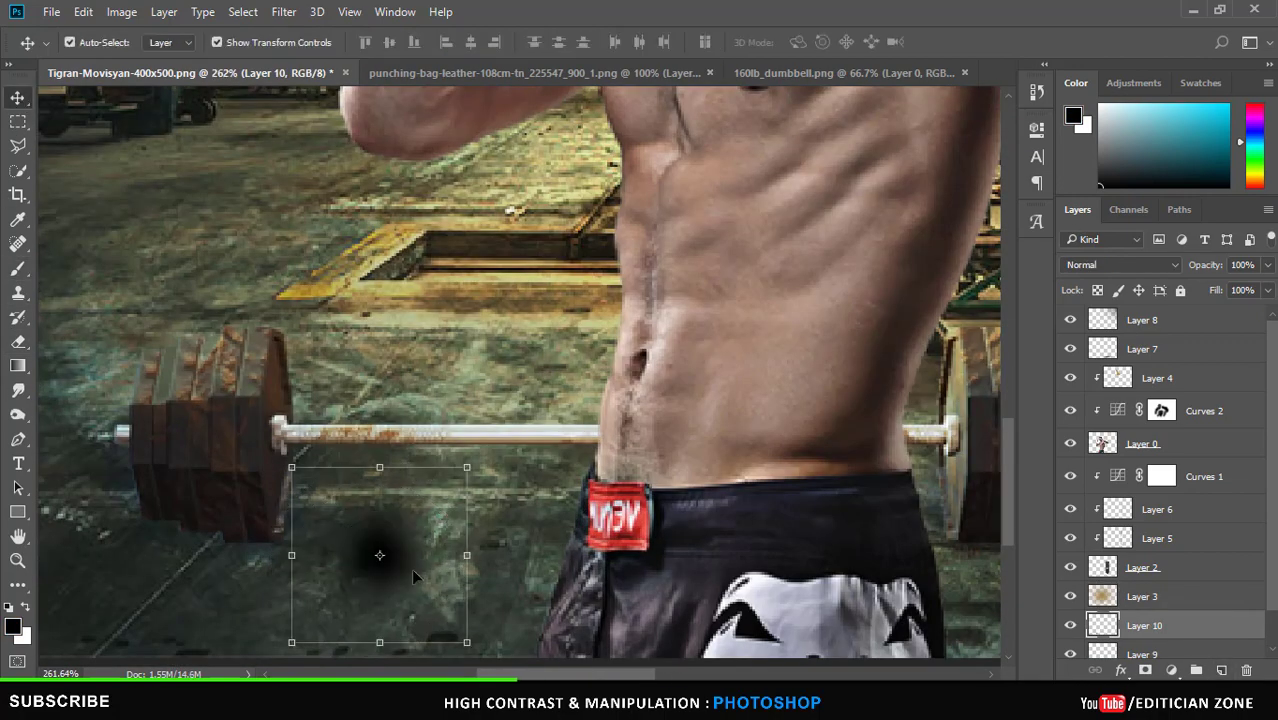
scroll(1150, 600, "down", 1)
left_click_drag(1144, 586, 1175, 633)
key("ctrl+t")
left_click_drag(291, 555, 130, 555)
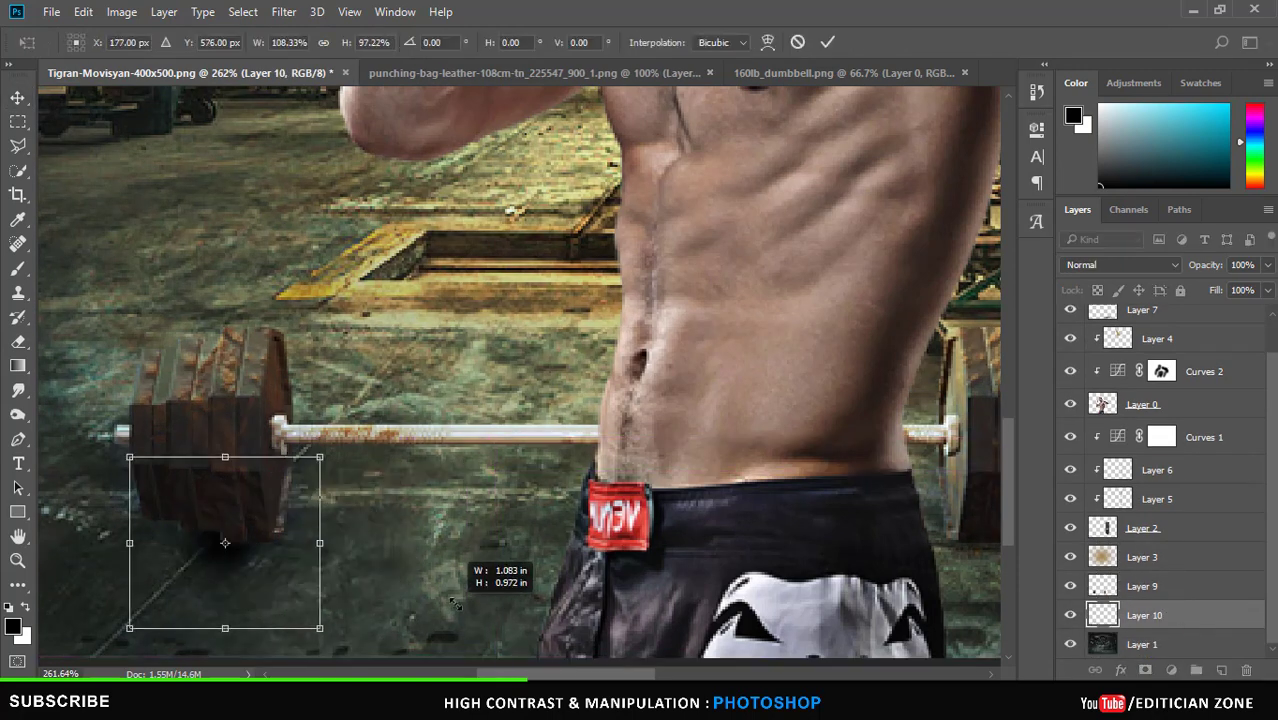
mouse_move(467, 642)
left_mouse_down()
mouse_move(620, 620)
mouse_move(571, 614)
left_mouse_up()
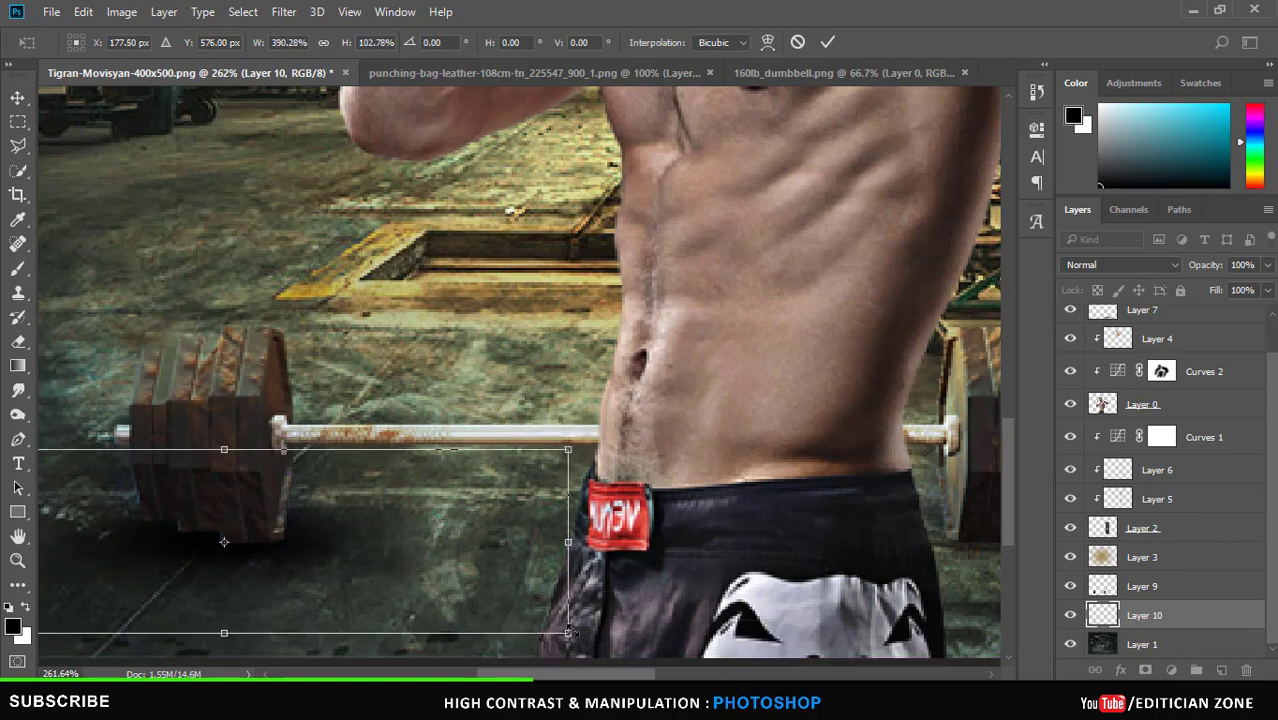
left_click_drag(257, 571, 252, 555)
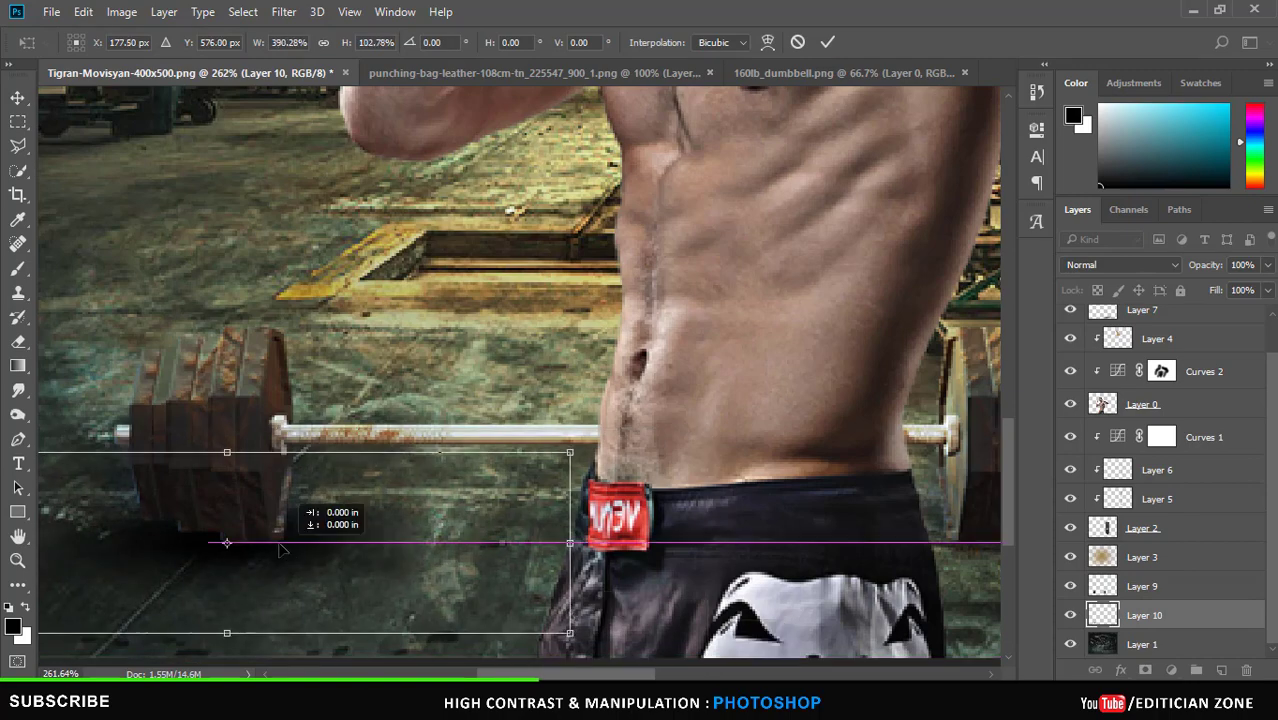
scroll(399, 590, "down", 3, "alt")
scroll(399, 590, "up", 1, "alt")
key("Return")
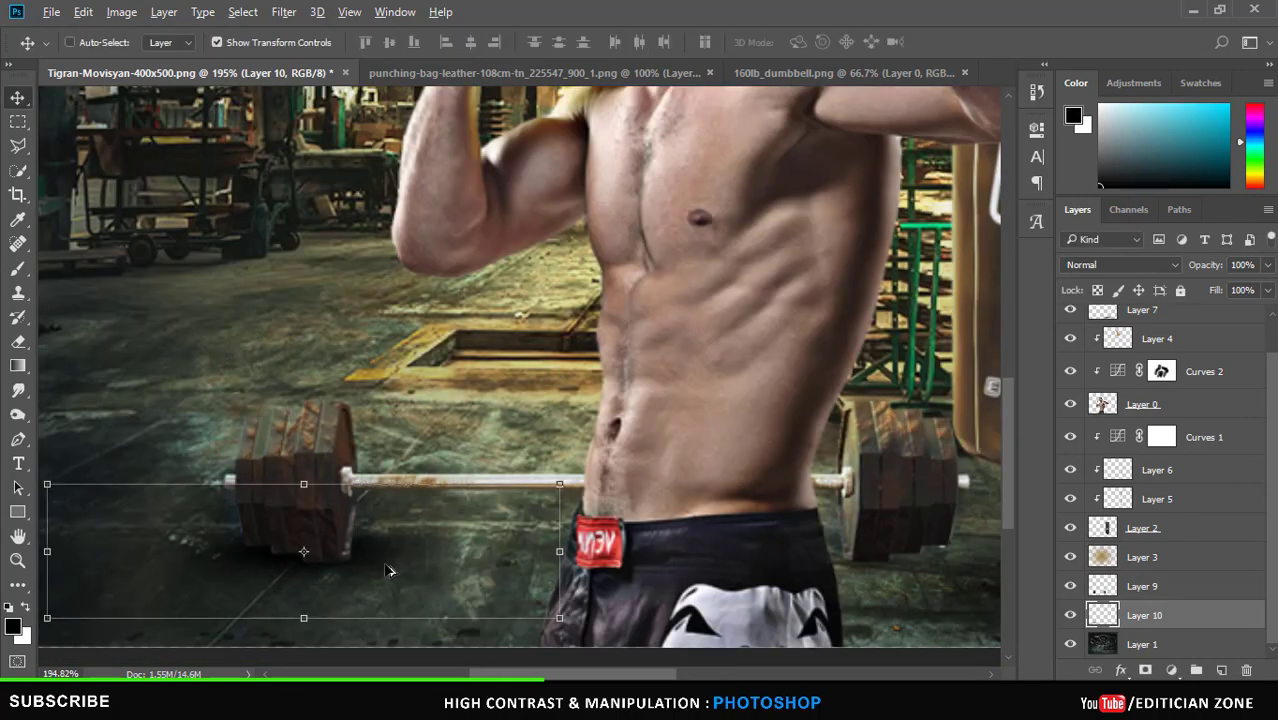
Move a shadow copy under the right plate and squash another into a long thin strip.
mouse_move(390, 569)
left_mouse_down("alt")
mouse_move(750, 583)
mouse_move(807, 628)
left_mouse_up("alt")
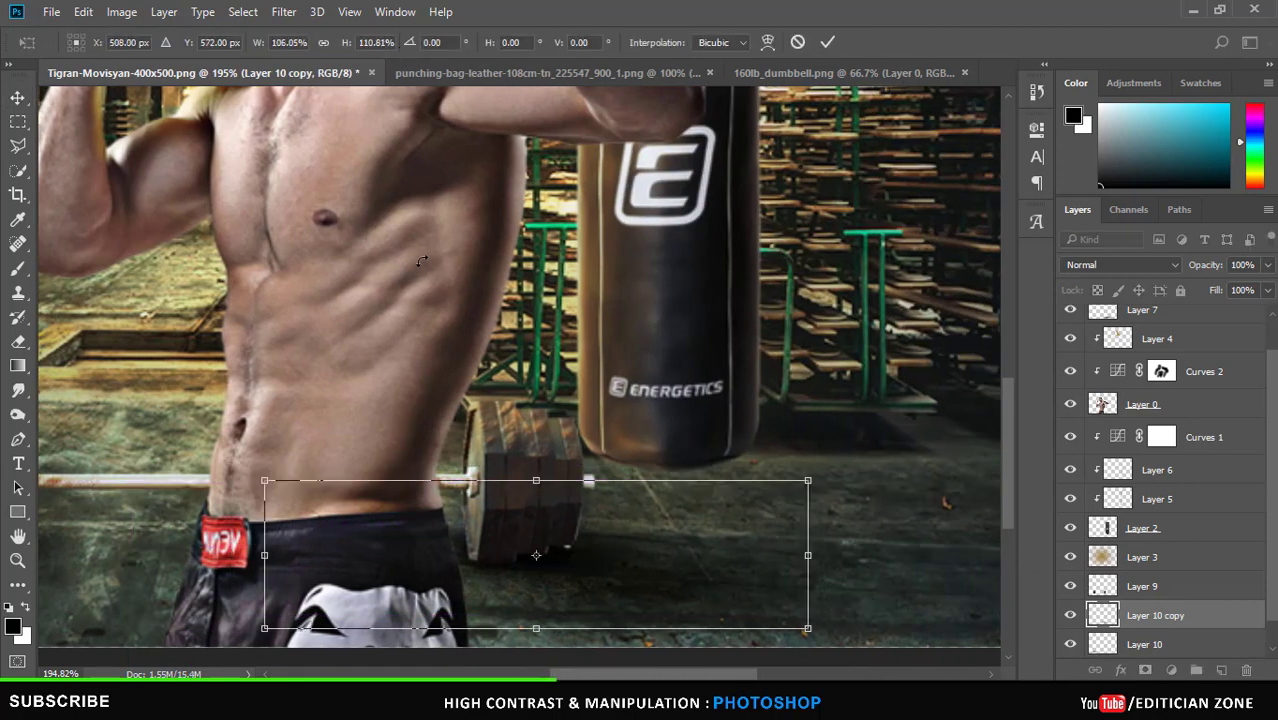
key("Return")
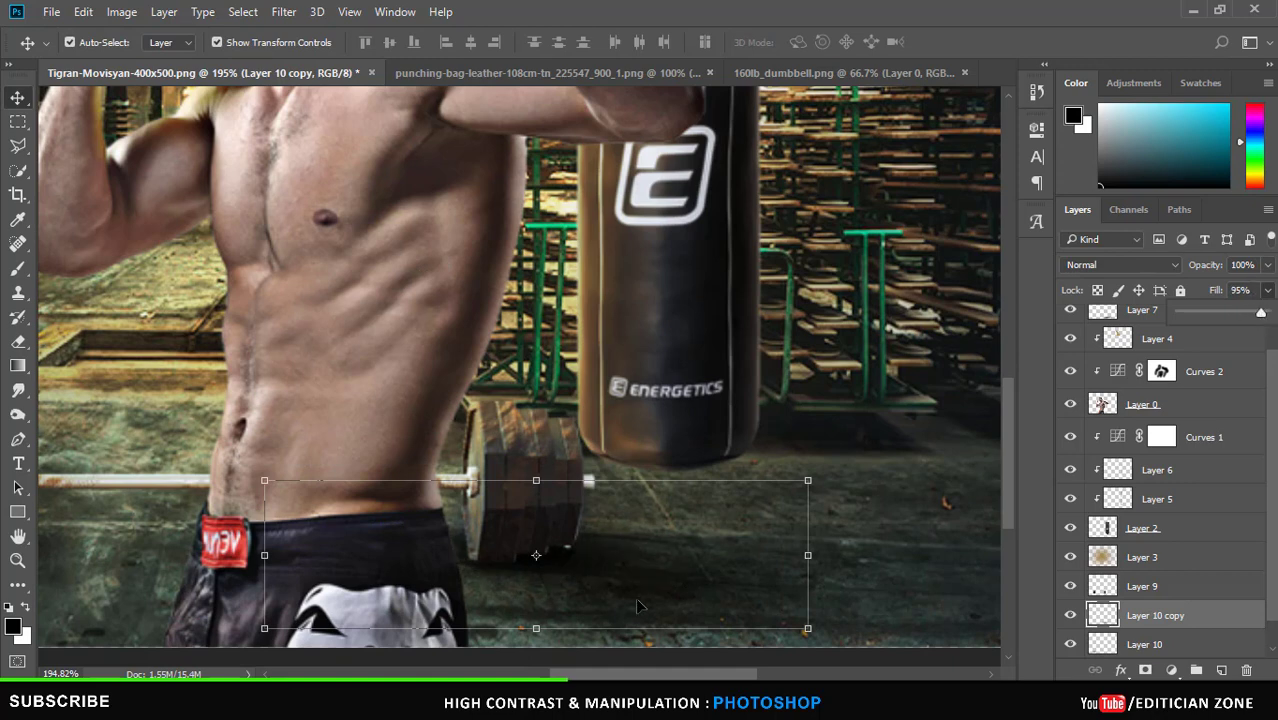
scroll(637, 606, "down", 3)
left_click_drag(600, 620, 453, 633)
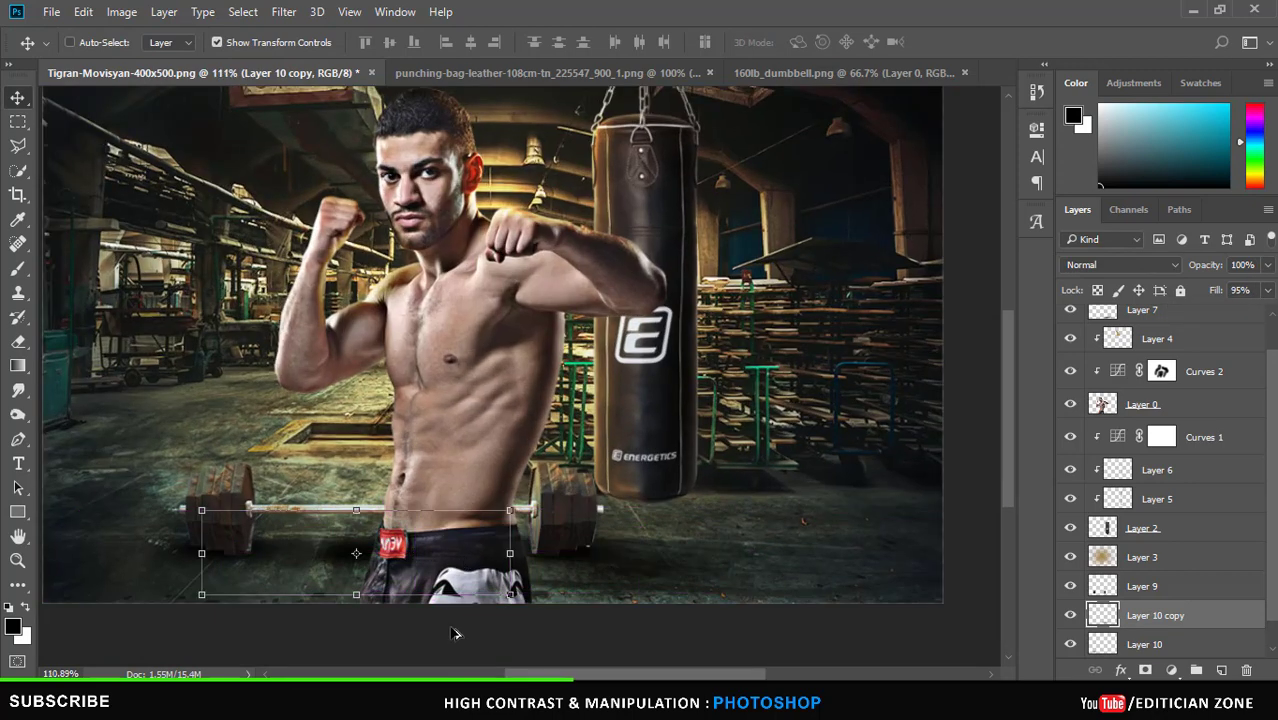
left_click_drag(567, 578, 650, 561)
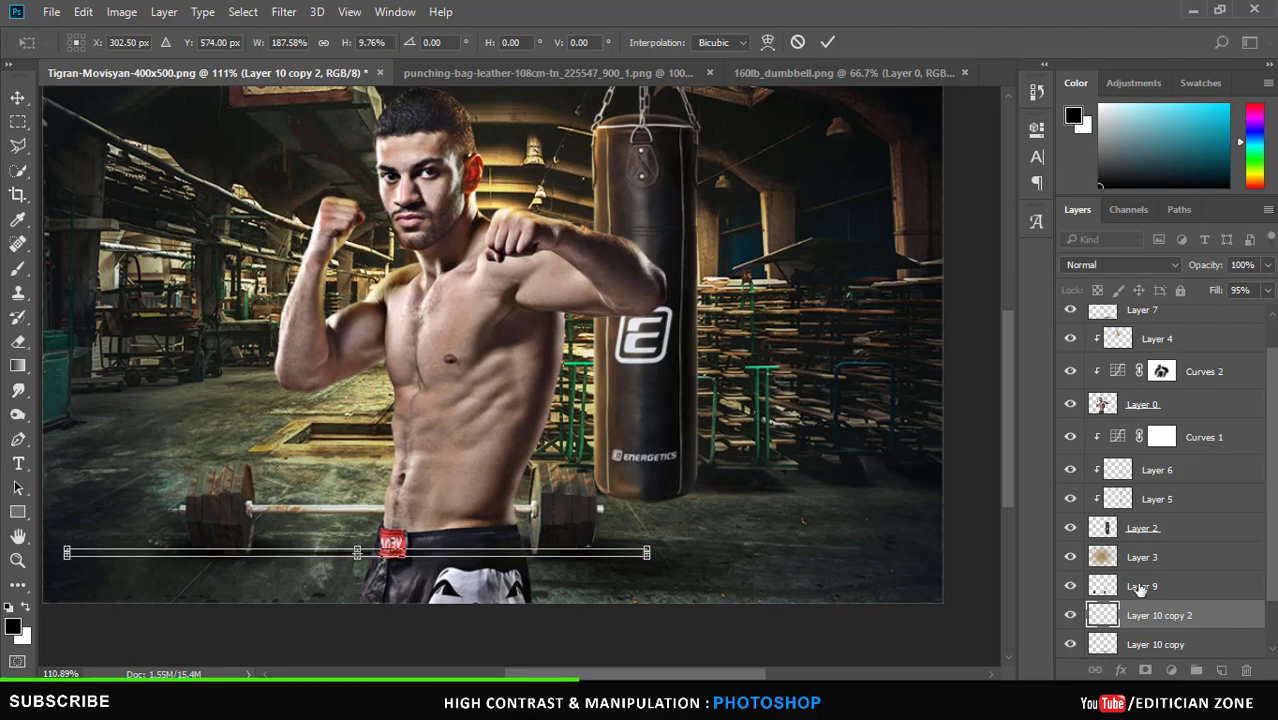
key("Return")
scroll(388, 513, "up", 5)
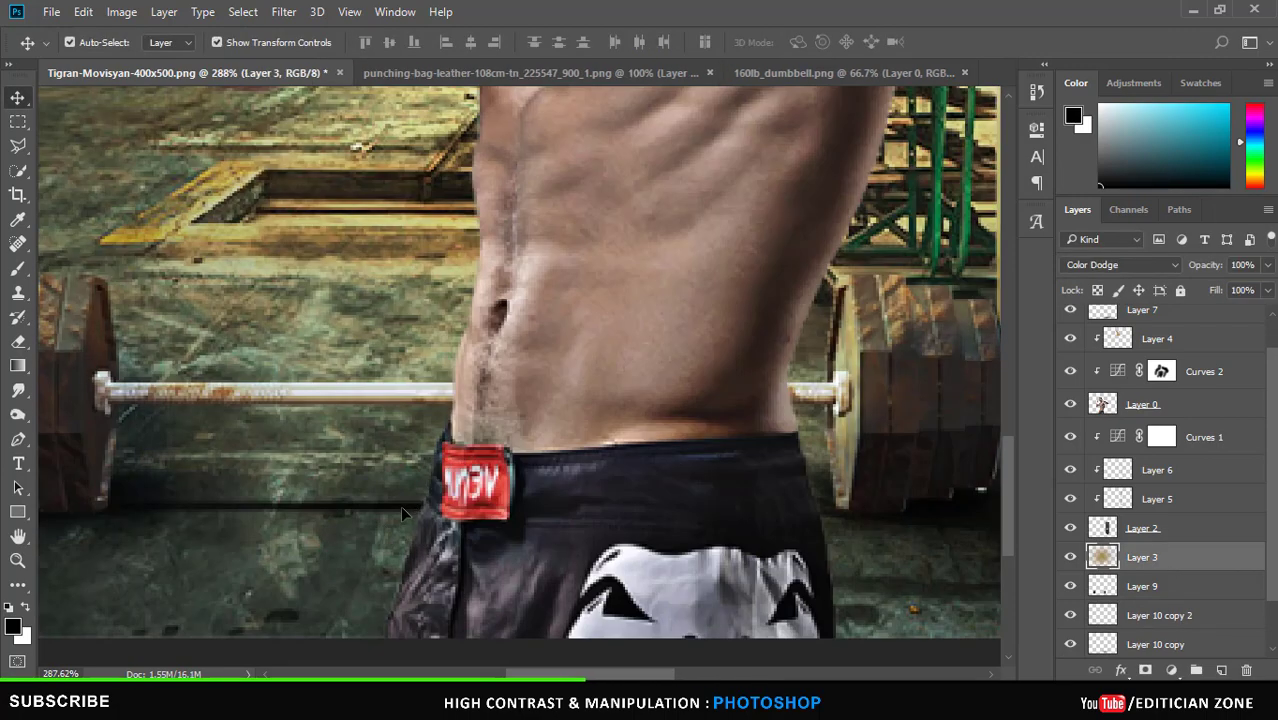
Apply a Gaussian Blur to the thin shadow strip on Layer 10 copy 2.
left_click(395, 507)
left_click(283, 12)
mouse_move(294, 219)
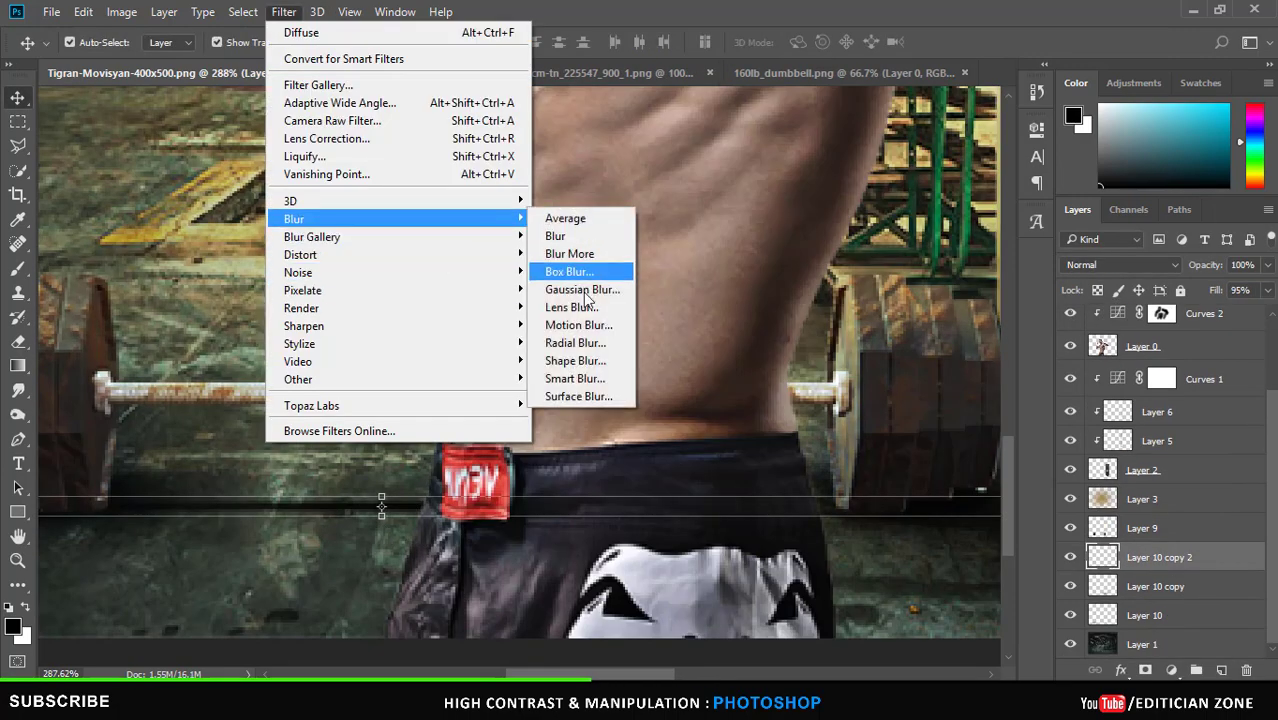
left_click(580, 291)
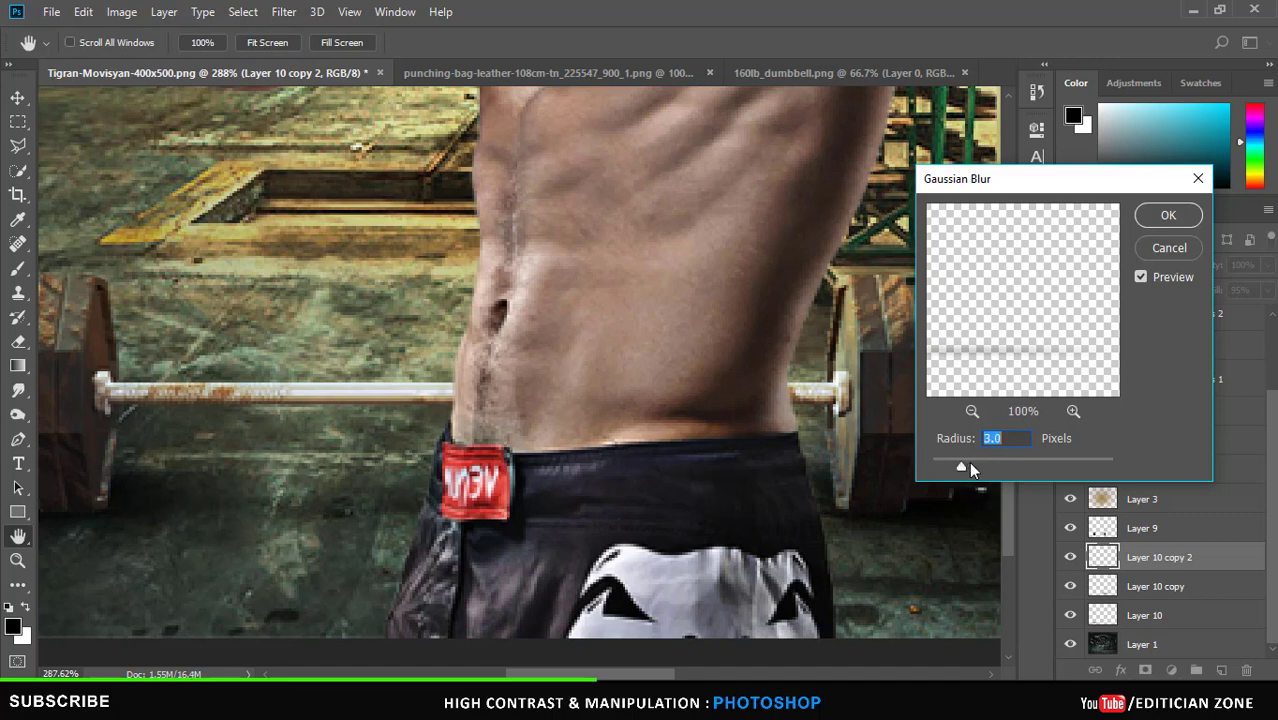
left_click(1152, 216)
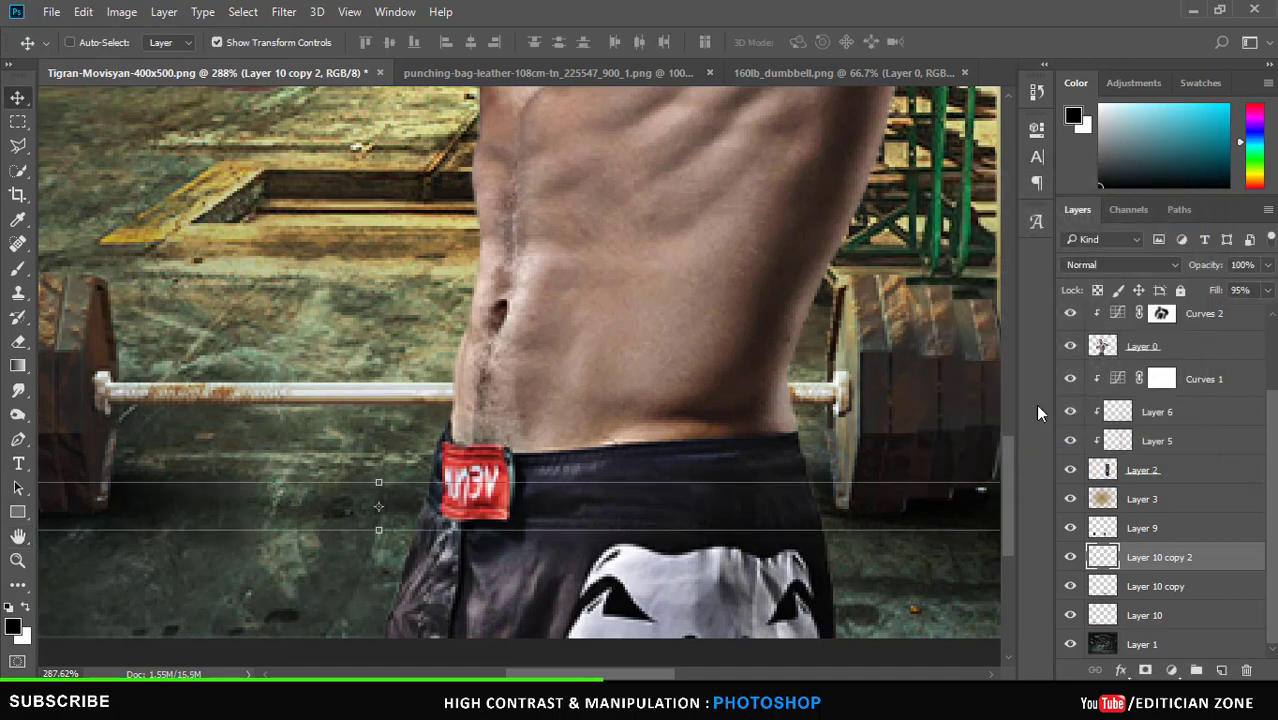
Slide the blurred shadow strip up along the floor into place under the barbell.
left_click(1180, 628)
left_click(1160, 596)
left_click(1155, 567)
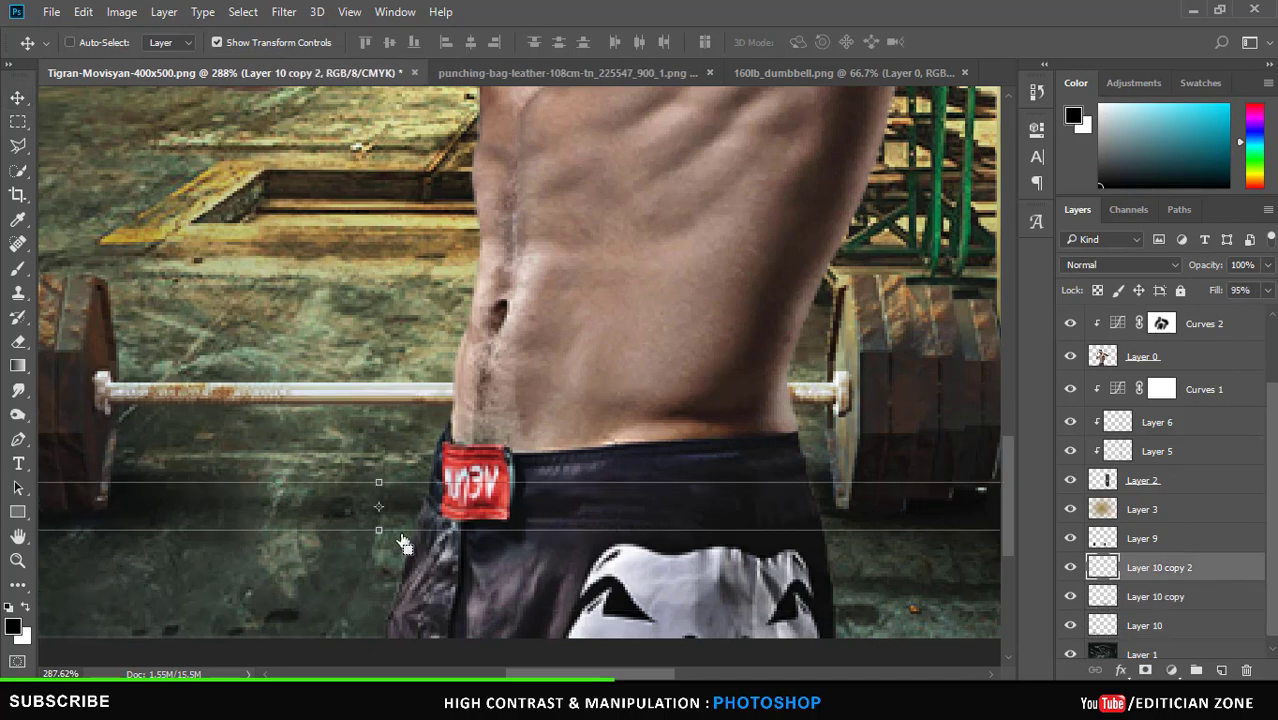
key("ctrl+t")
left_click_drag(404, 544, 404, 500)
key("Return")
scroll(598, 533, "down", 3)
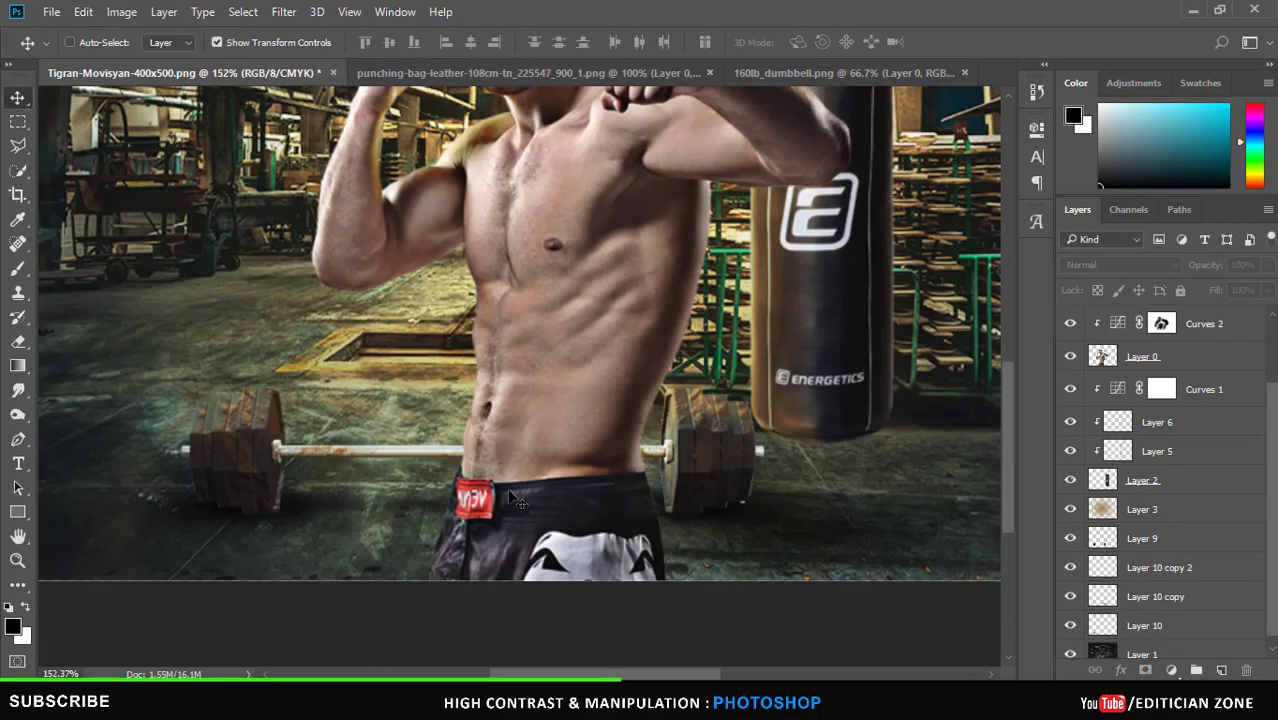
scroll(598, 533, "down", 2)
scroll(375, 521, "up", 2)
Narrow Layer 10's shadow under the left barbell plates to about 89.68% width.
left_click(397, 537, "ctrl")
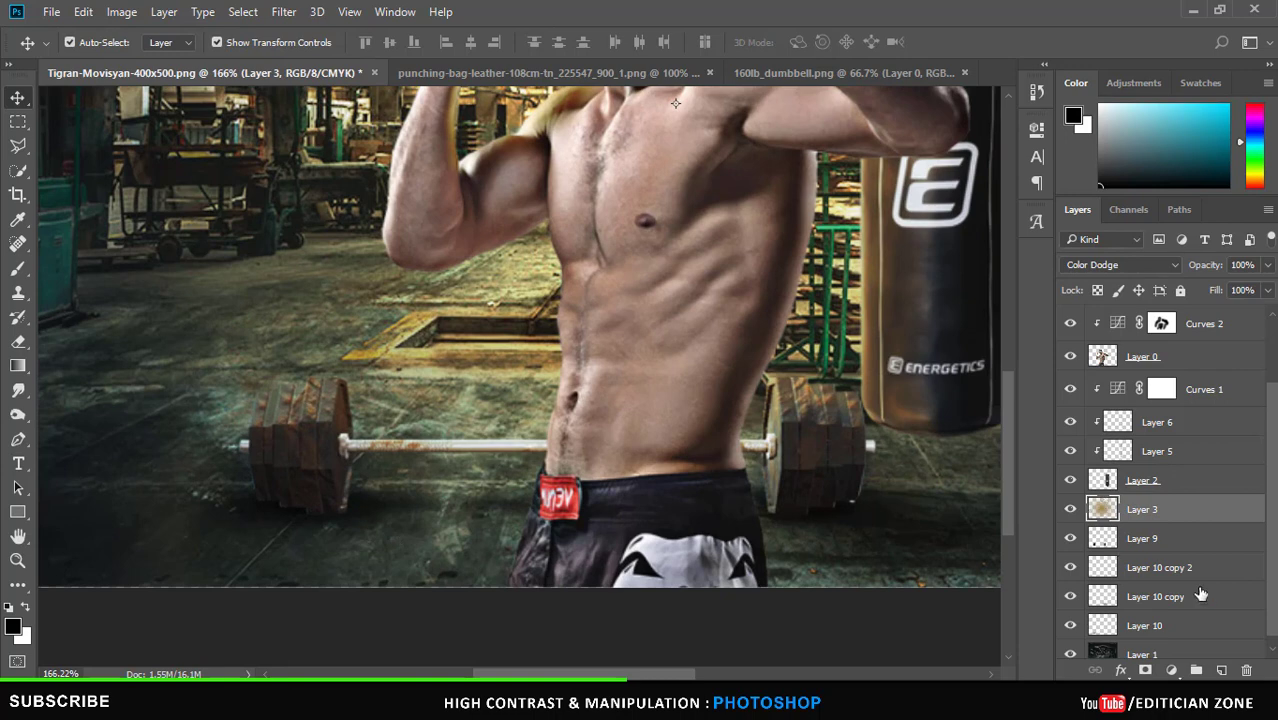
left_click(1153, 622)
left_click_drag(525, 505, 480, 505)
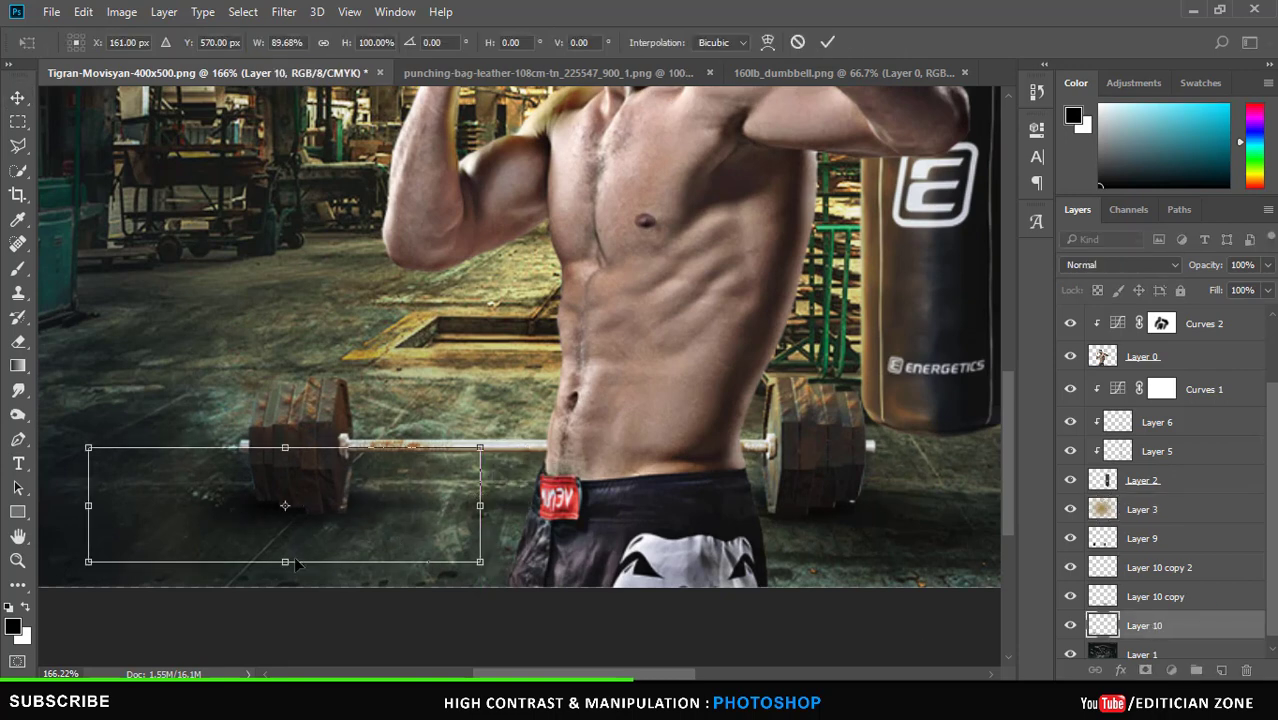
left_click_drag(480, 562, 505, 556)
key("Return")
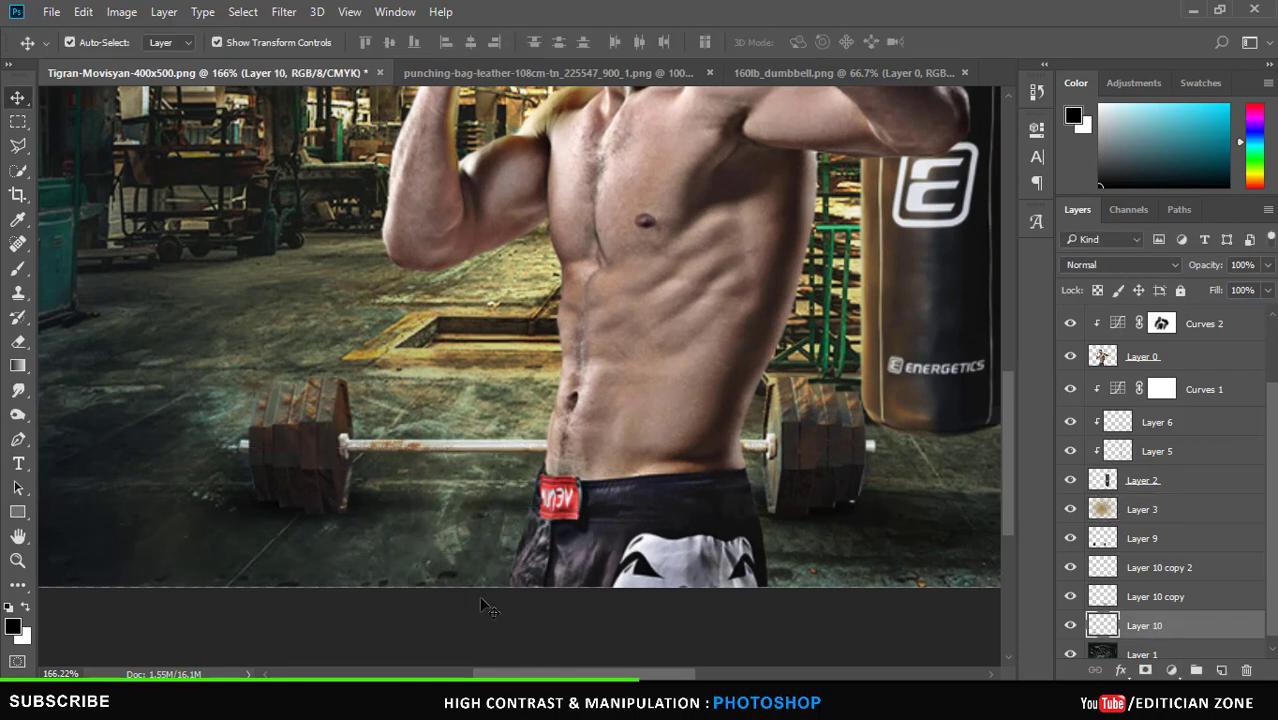
key("ctrl+0")
scroll(645, 620, "up", 2)
scroll(935, 535, "down", 1)
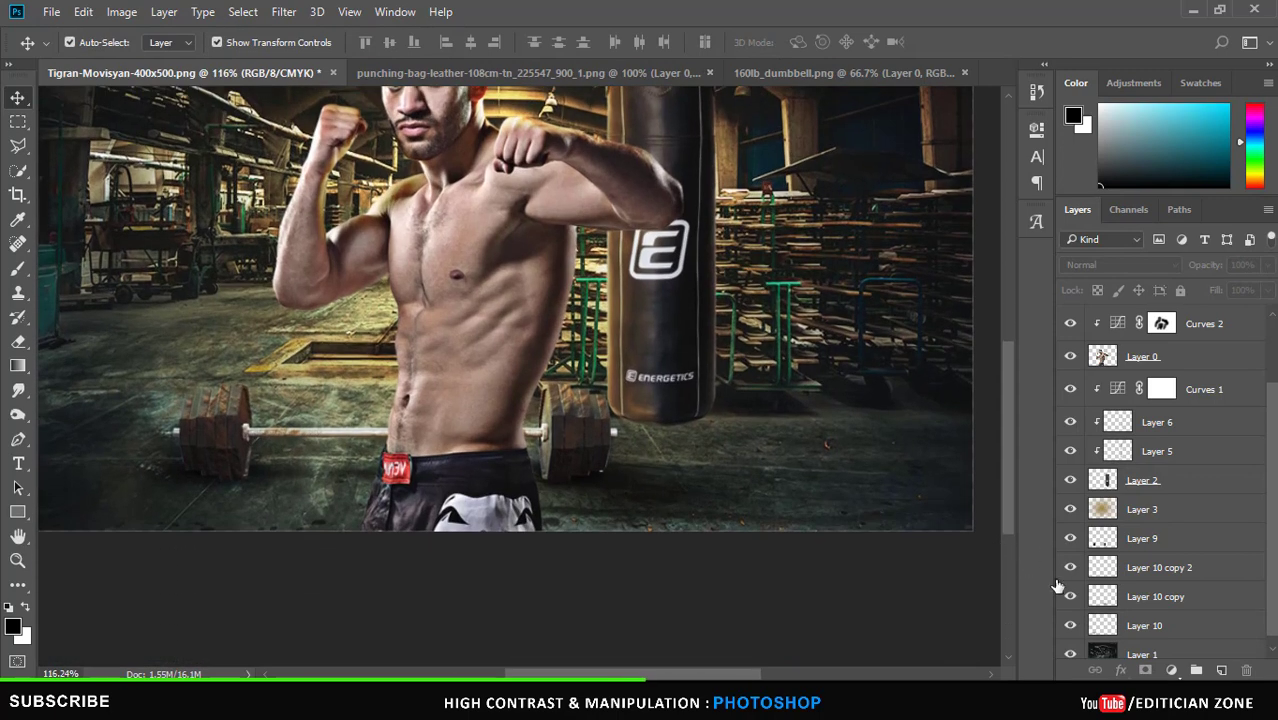
left_click(18, 414)
scroll(1150, 600, "down", 1)
Dodge the warehouse floor on Layer 1 around the barbell at 25% exposure.
left_click(1140, 644)
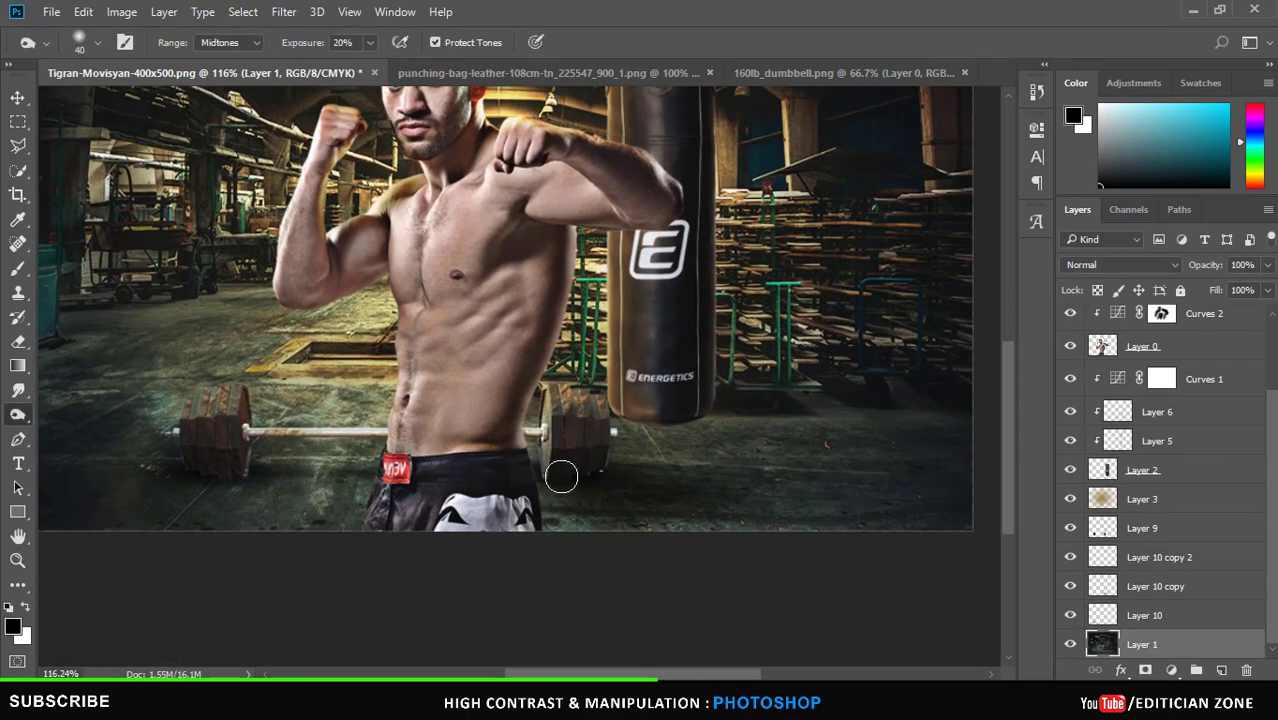
scroll(354, 536, "up", 3)
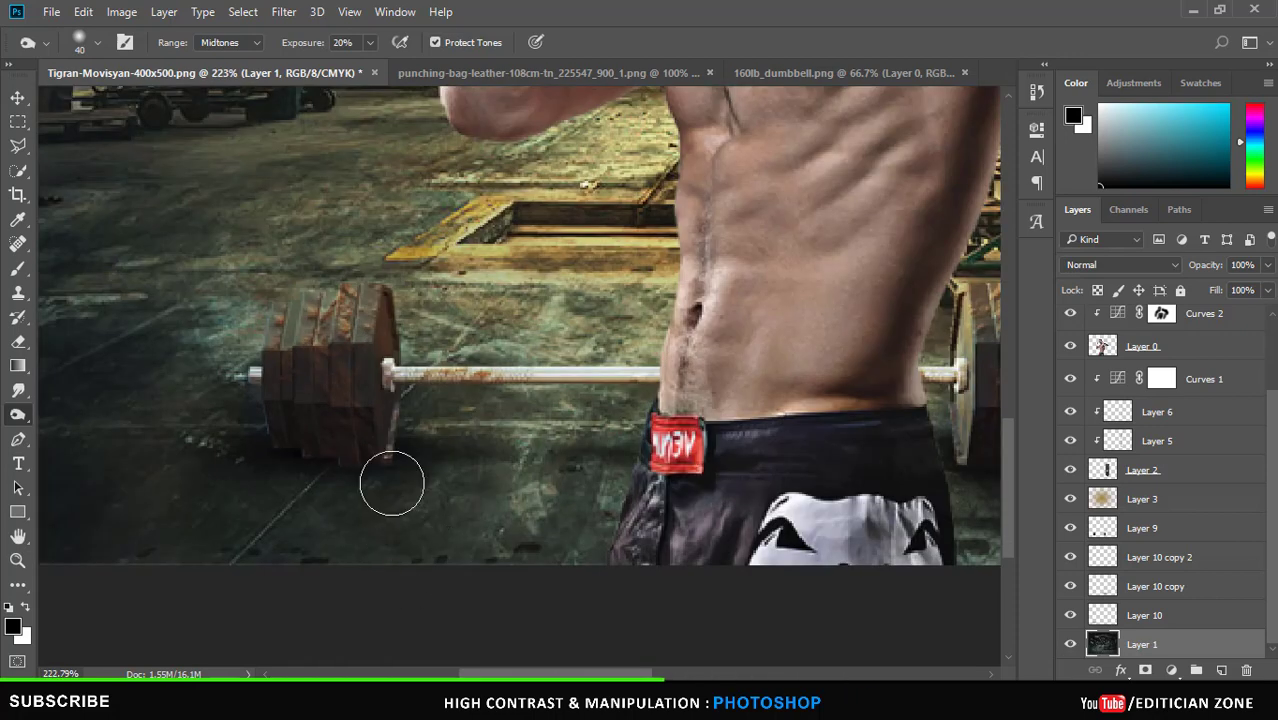
double_click(340, 45)
type("25")
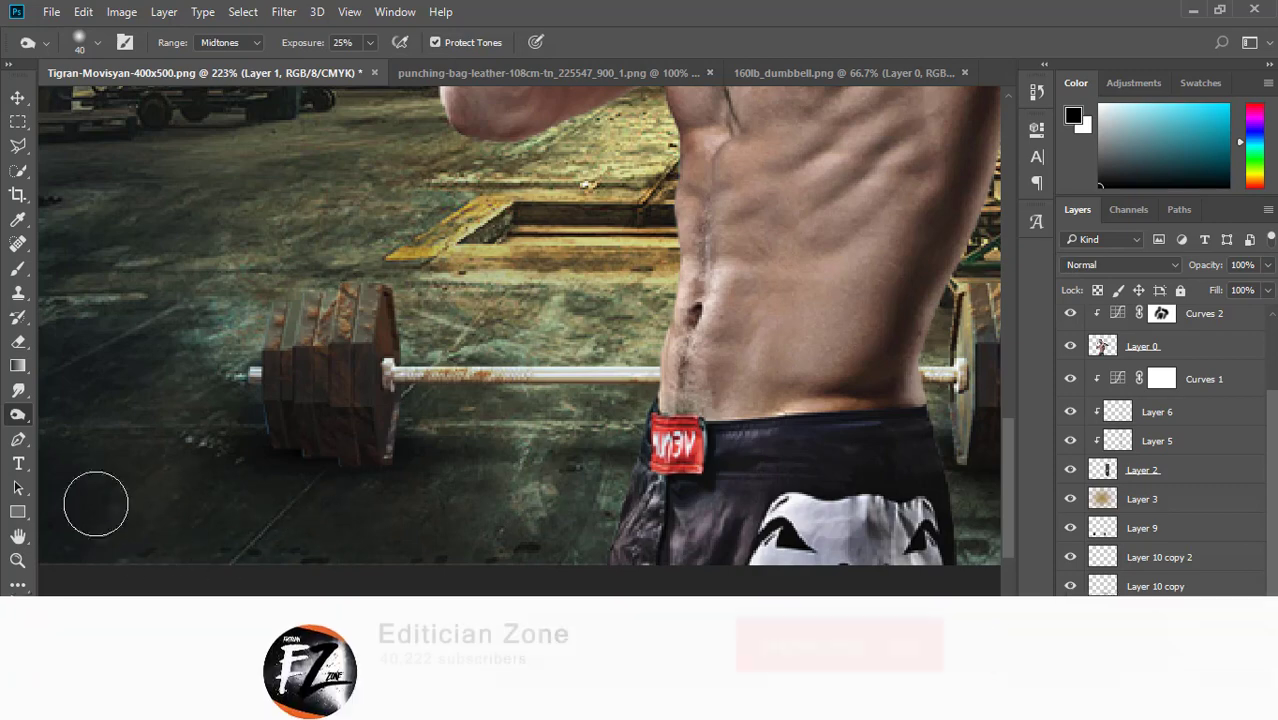
scroll(705, 497, "down", 2)
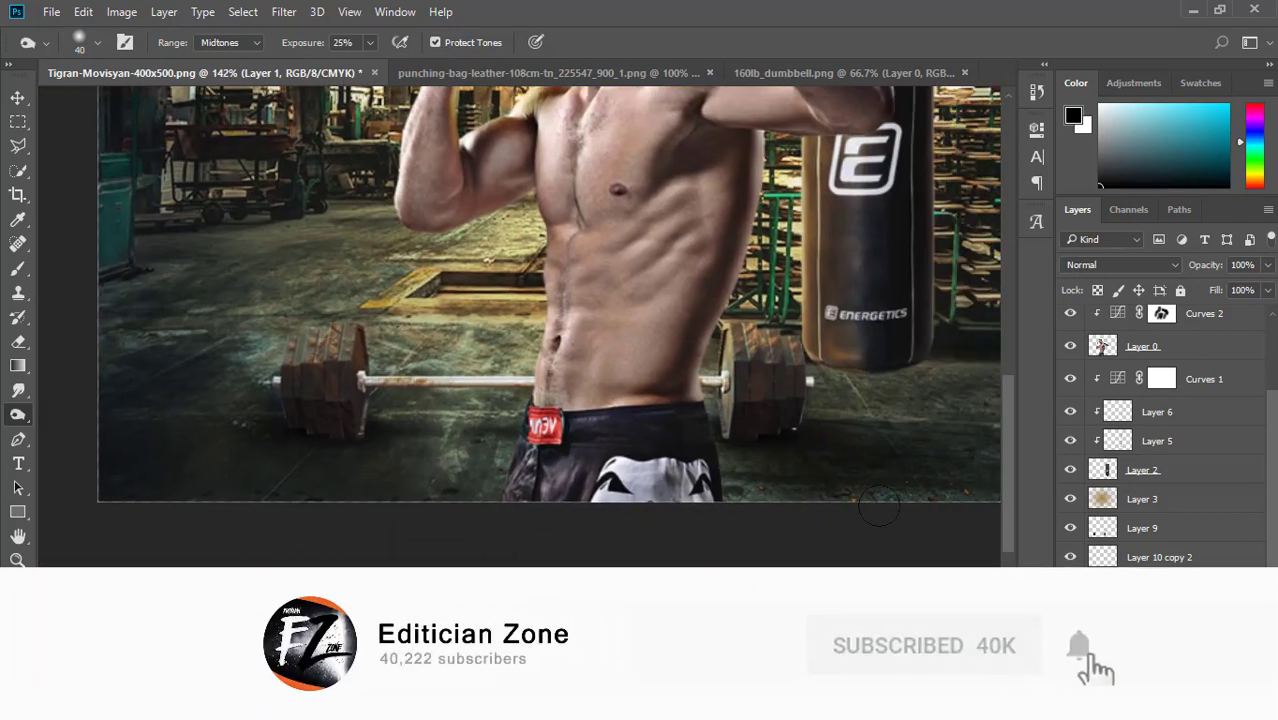
scroll(760, 430, "right", 5)
key("ctrl+0")
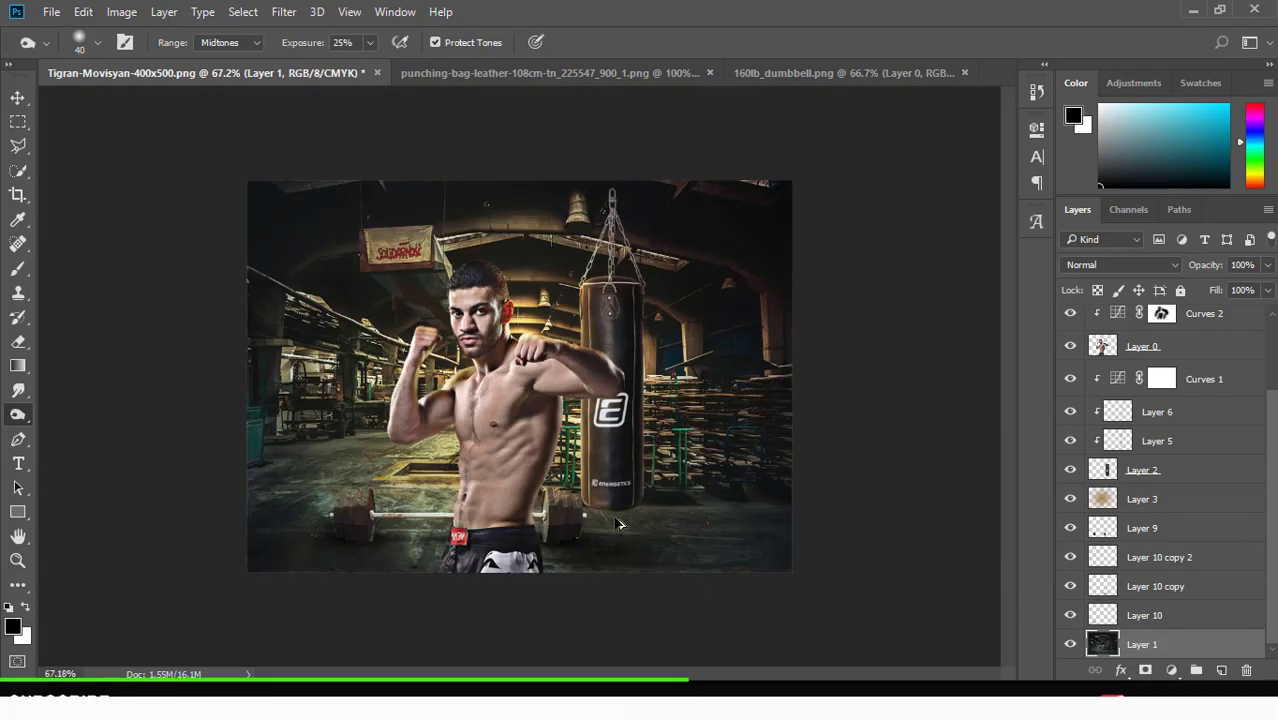
scroll(659, 616, "up", 3)
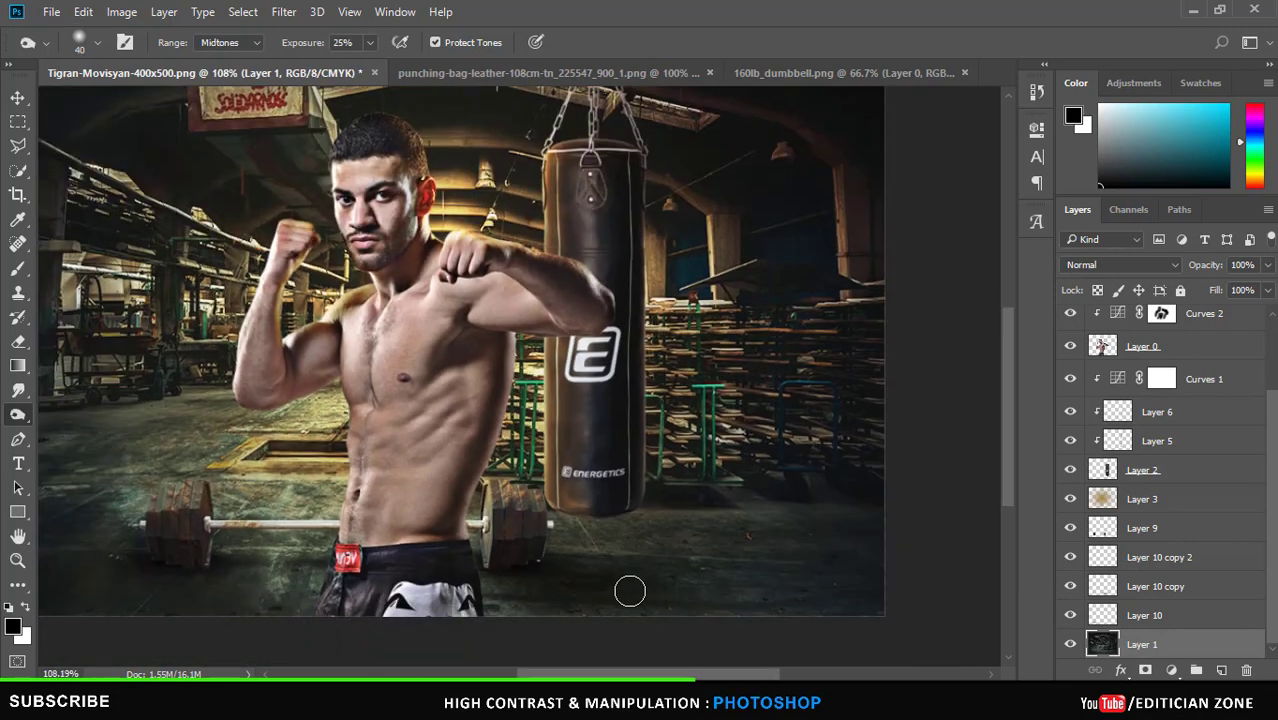
scroll(531, 499, "down", 2)
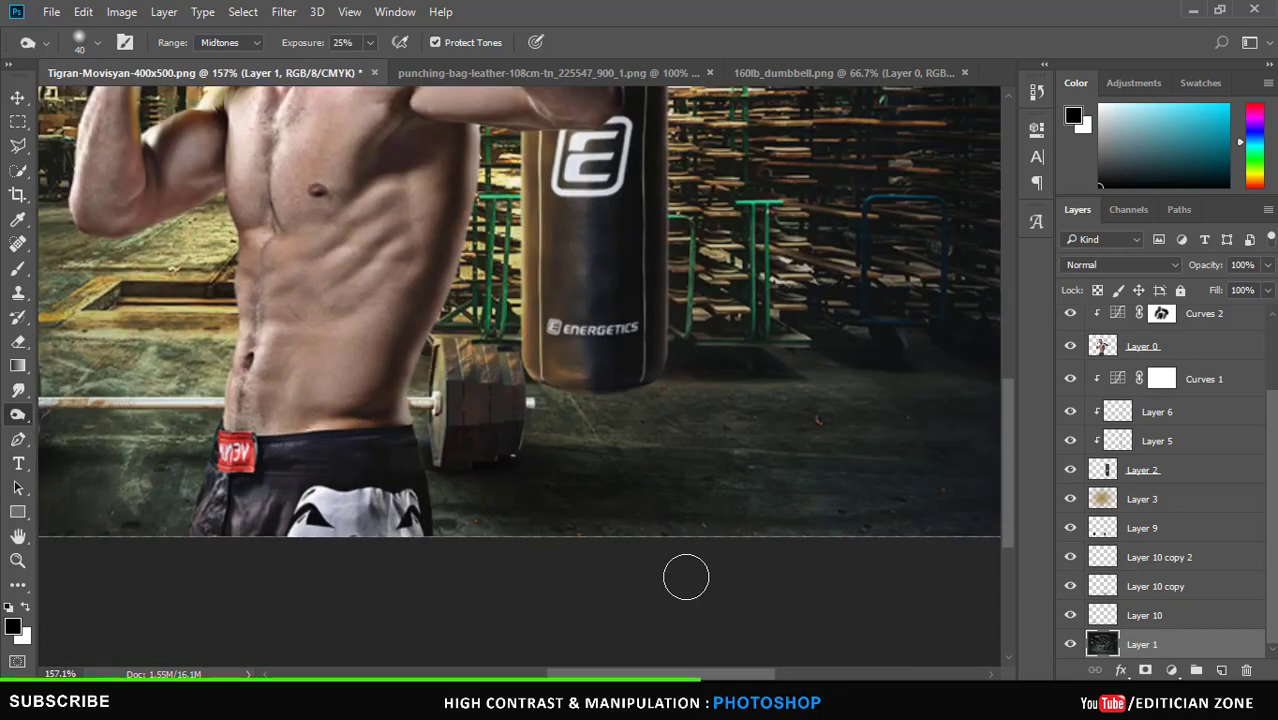
Darken the surrounding floor shadows with the Burn tool at 10%.
right_click(22, 420)
left_click(60, 437)
scroll(364, 575, "left", 3)
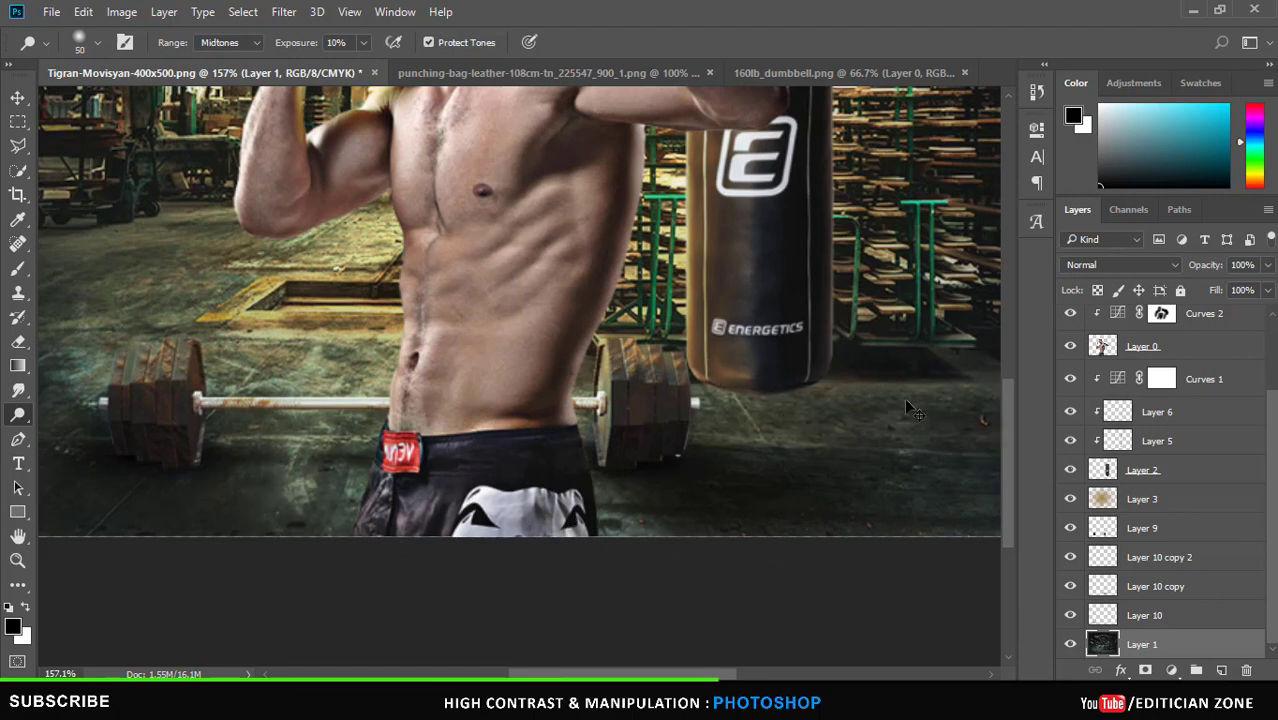
scroll(748, 517, "right", 3)
scroll(766, 369, "down", 5)
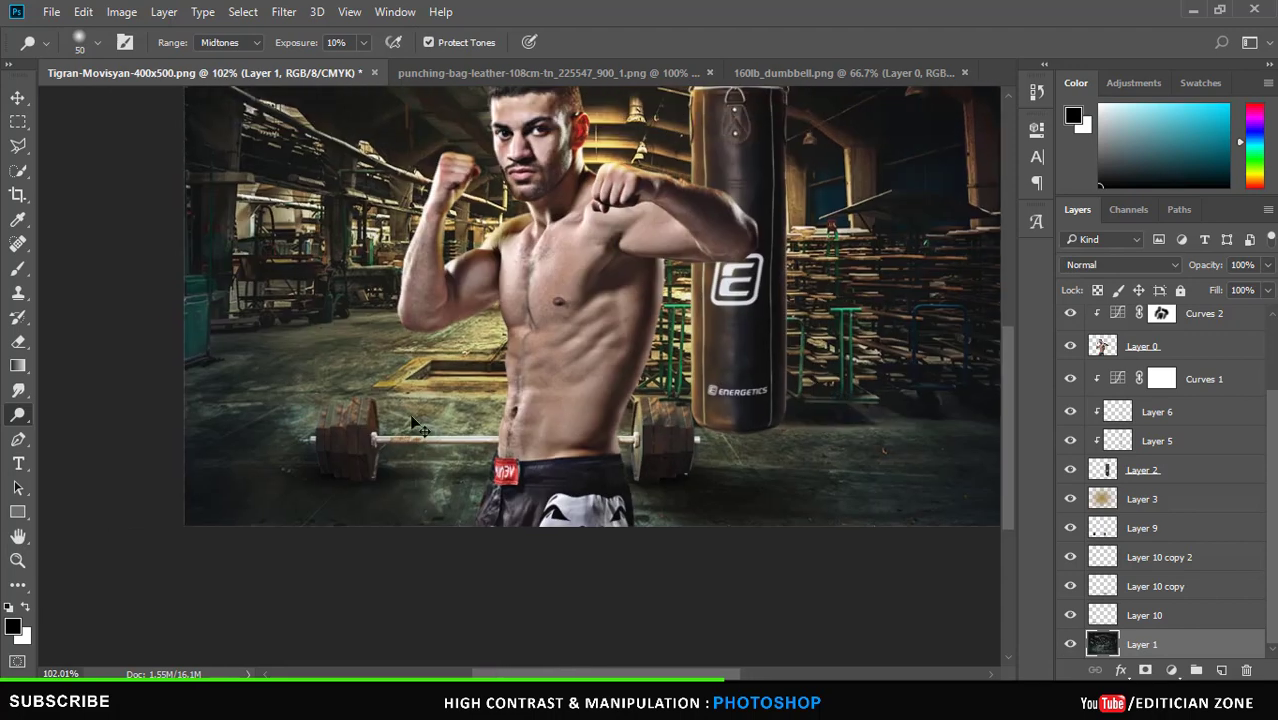
scroll(365, 377, "up", 5)
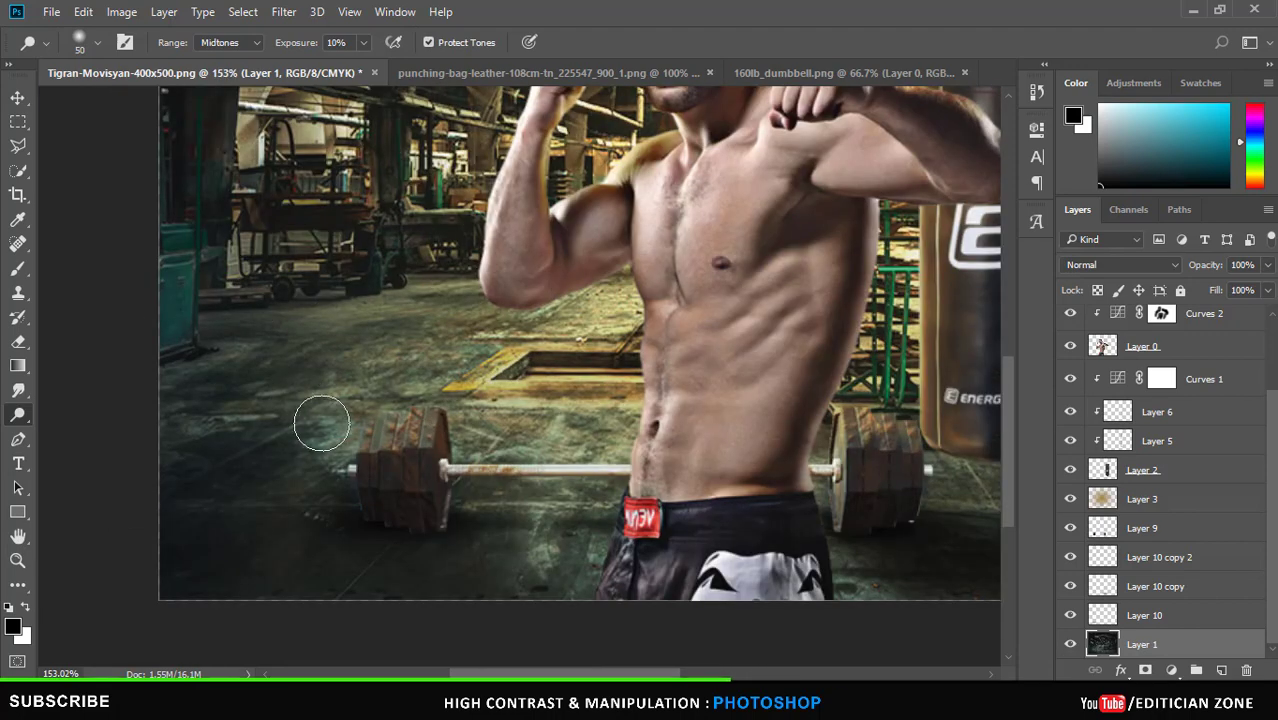
scroll(502, 600, "up", 3)
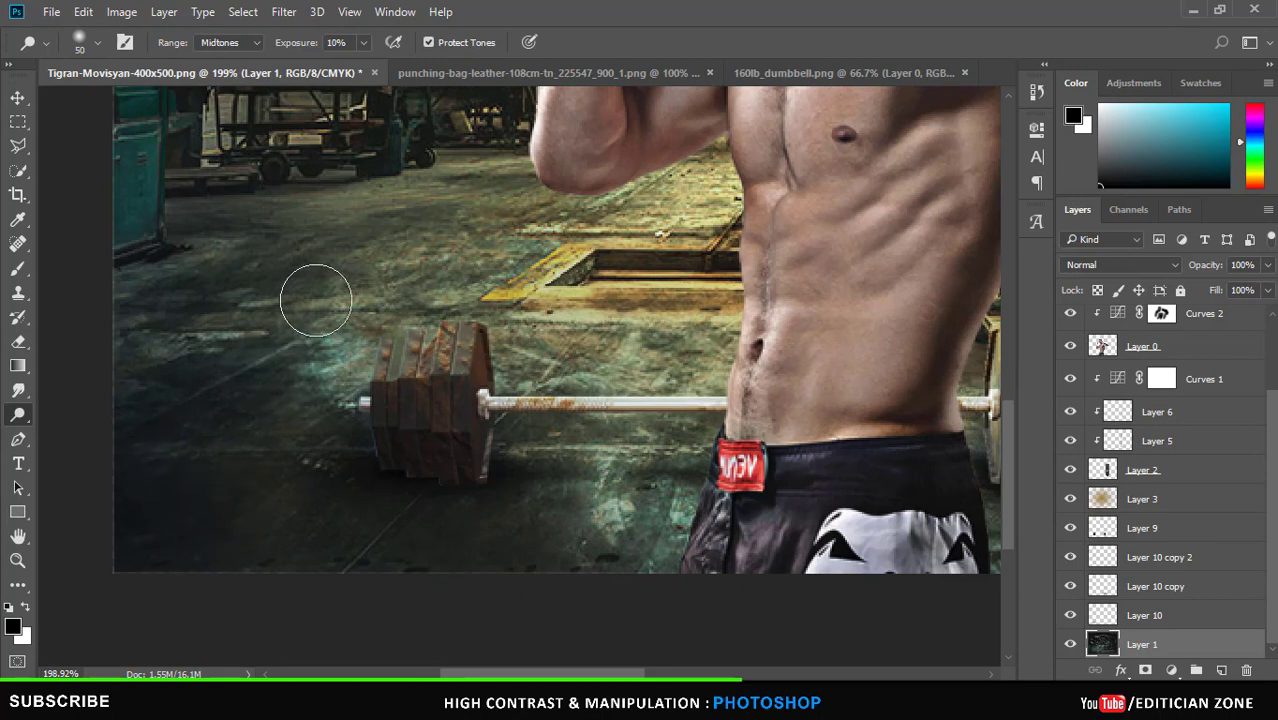
scroll(520, 390, "down", 5)
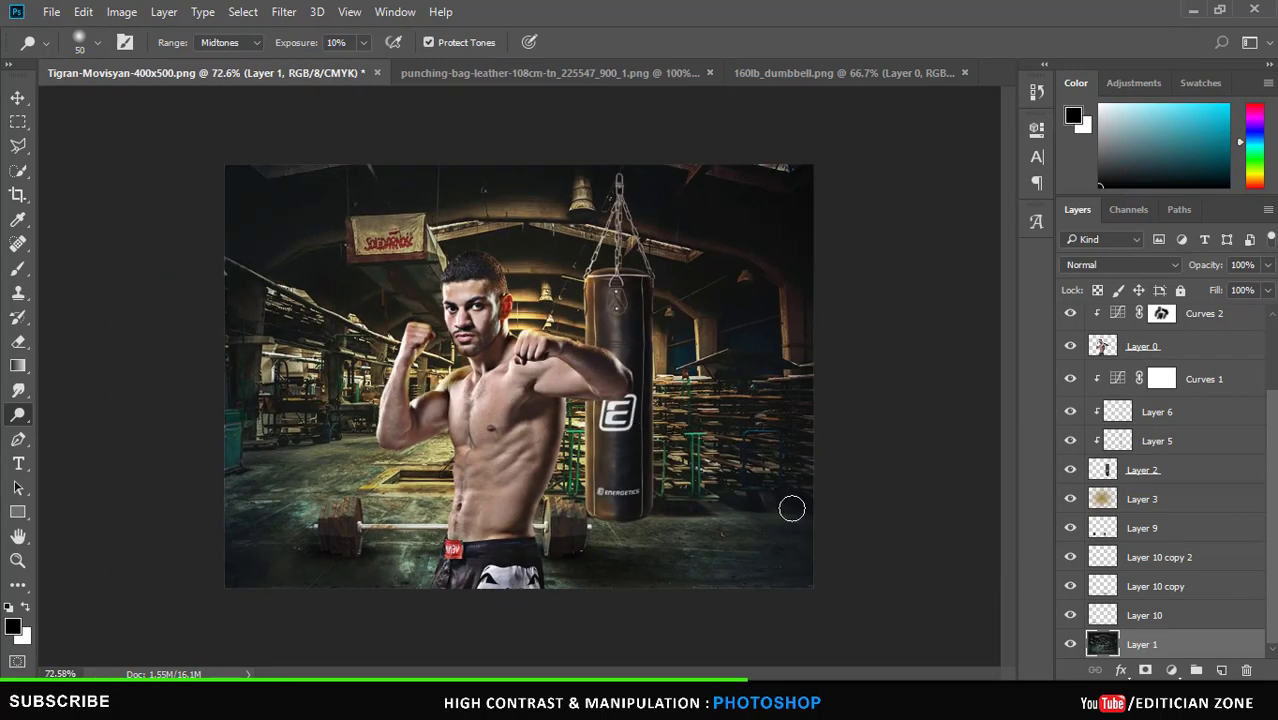
scroll(663, 473, "up", 1)
scroll(663, 473, "up", 1)
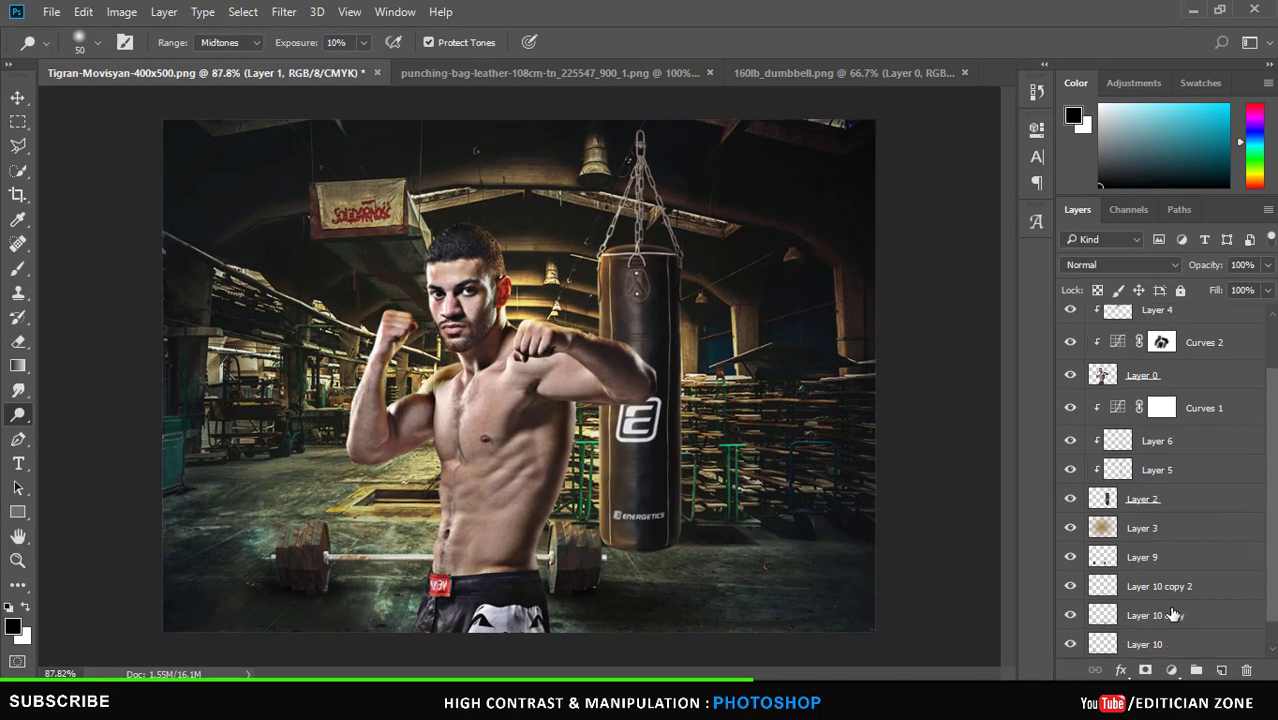
scroll(1172, 613, "up", 3)
scroll(1189, 398, "down", 1)
Set up the Smudge tool on Layer 0 at 9% strength with a smaller brush.
left_click(1160, 414)
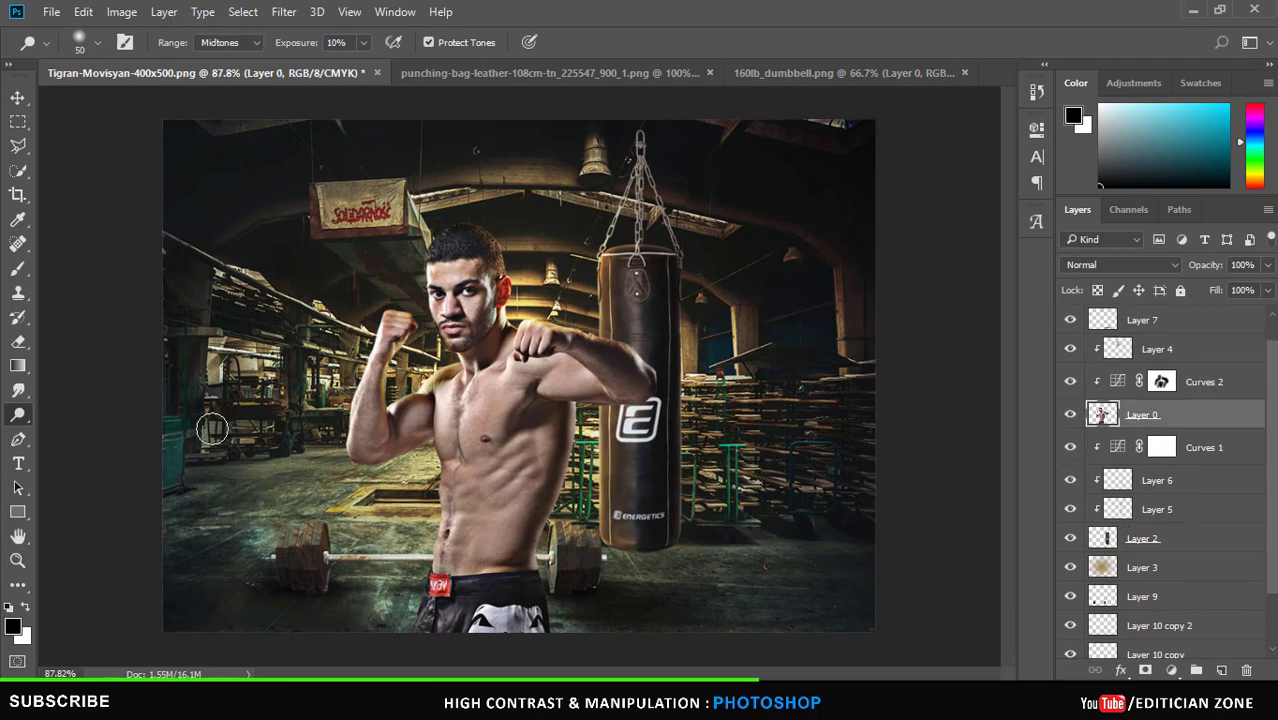
left_click(18, 390)
left_click(64, 427)
left_click(369, 42)
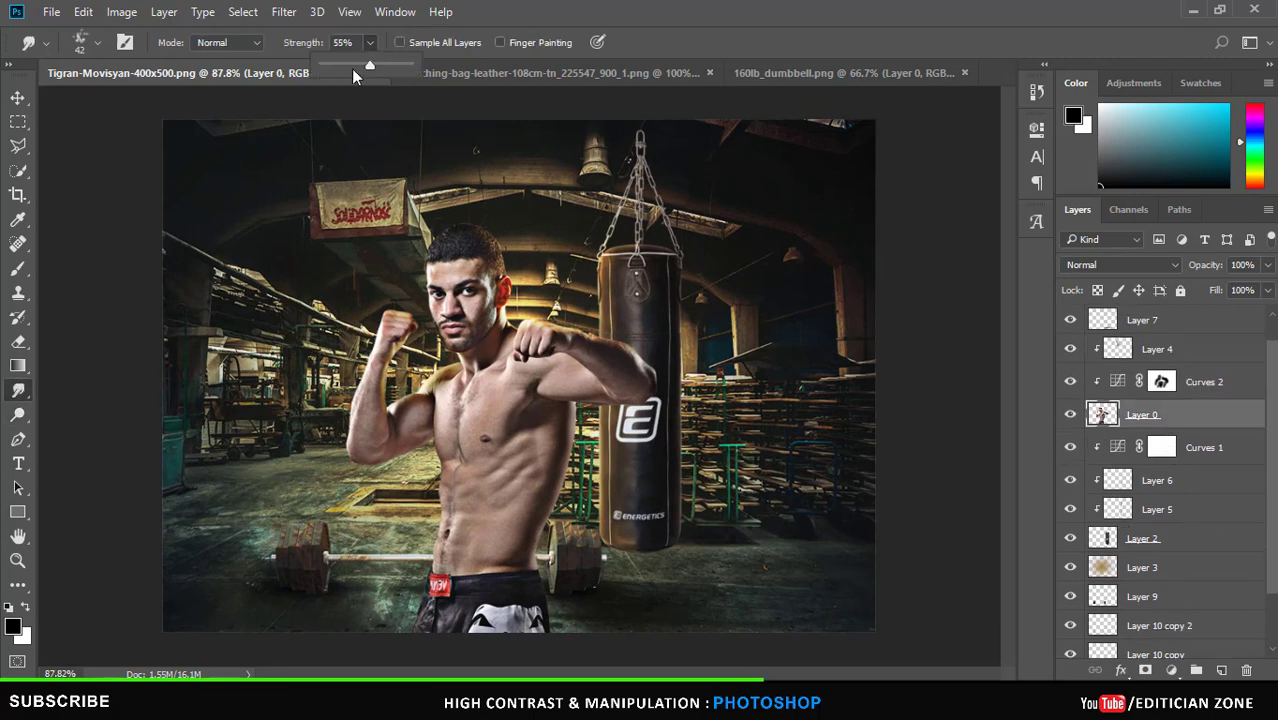
right_click(433, 268)
double_click(650, 398)
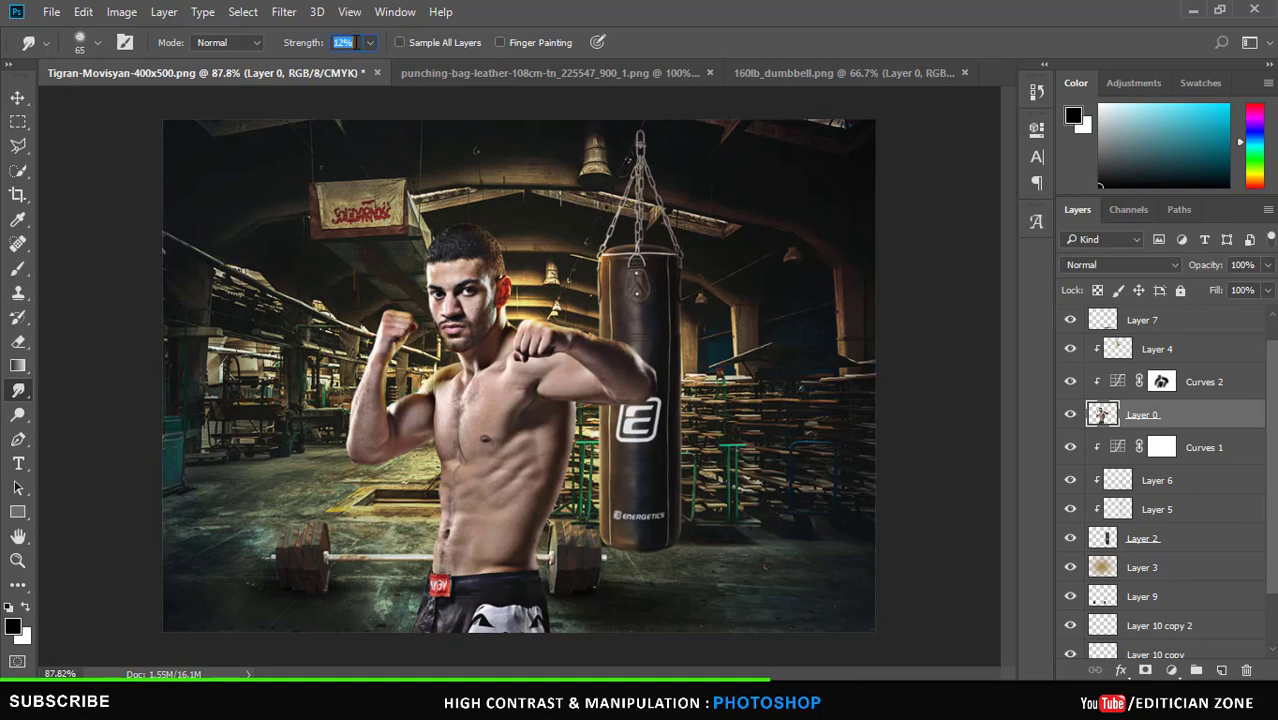
key("Return")
scroll(545, 427, "up", 5, "alt")
key("bracketleft")
key("bracketleft")
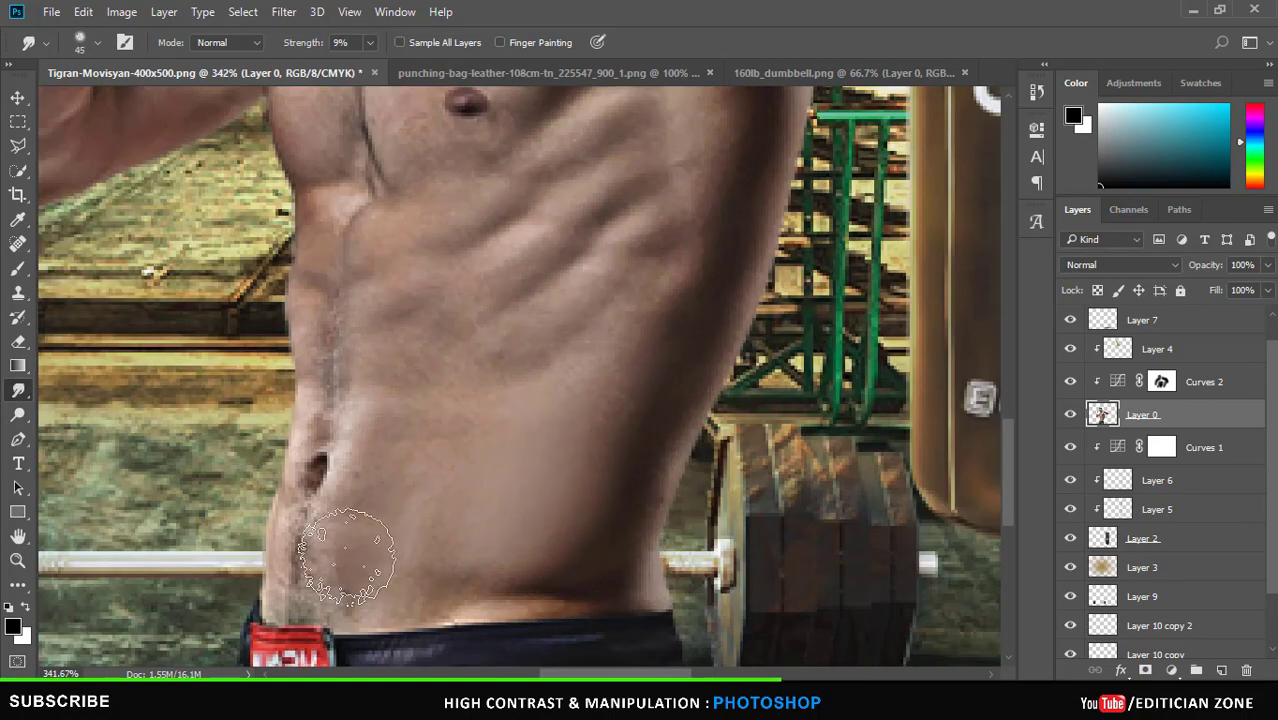
Smudge the skin across the boxer's chest, abdomen and forearms.
scroll(622, 422, "up", 5)
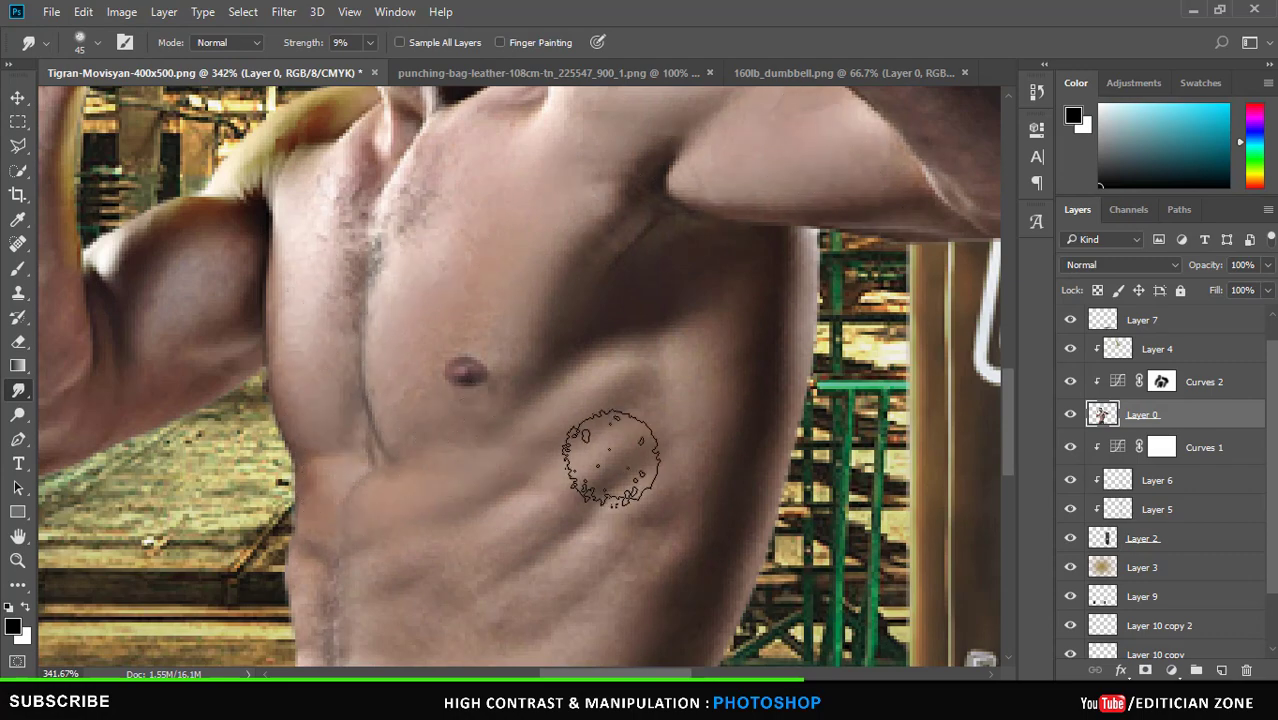
scroll(613, 497, "down", 2)
scroll(613, 497, "down", 3)
scroll(599, 399, "up", 3)
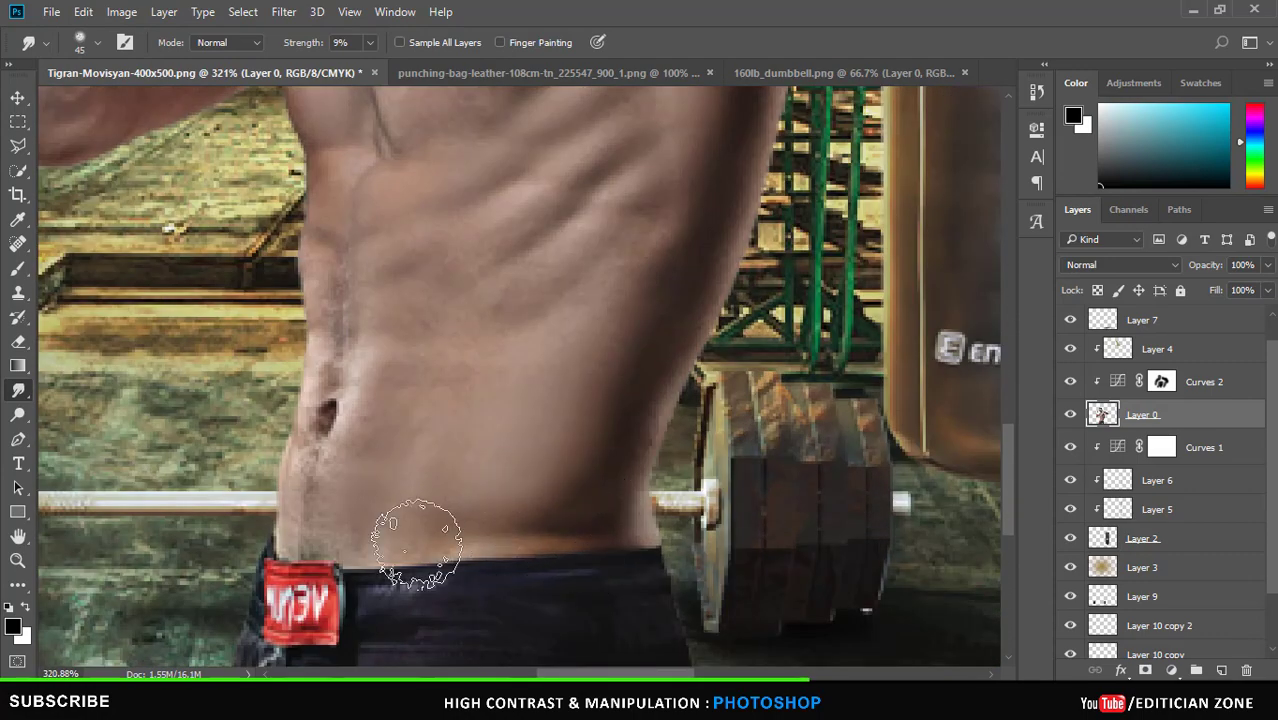
scroll(414, 533, "down", 1)
scroll(899, 251, "down", 2)
scroll(899, 443, "up", 3)
scroll(870, 386, "down", 2)
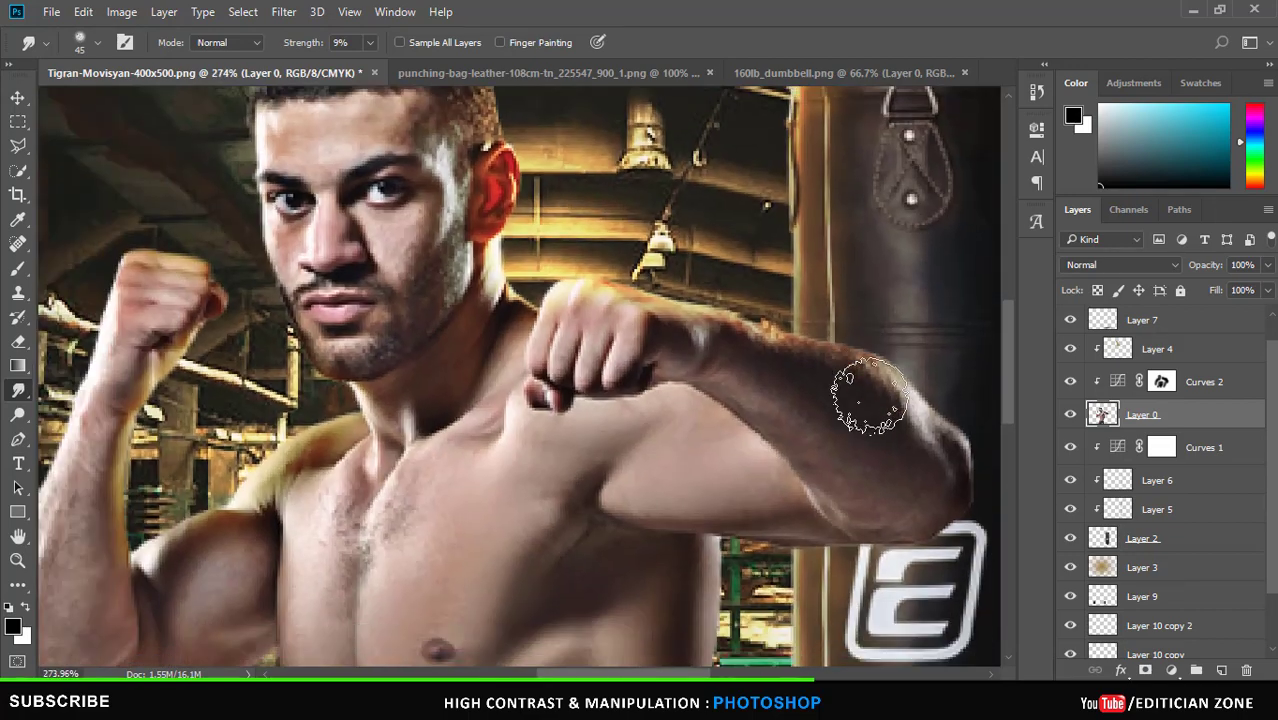
scroll(690, 390, "up", 1)
scroll(690, 390, "down", 2)
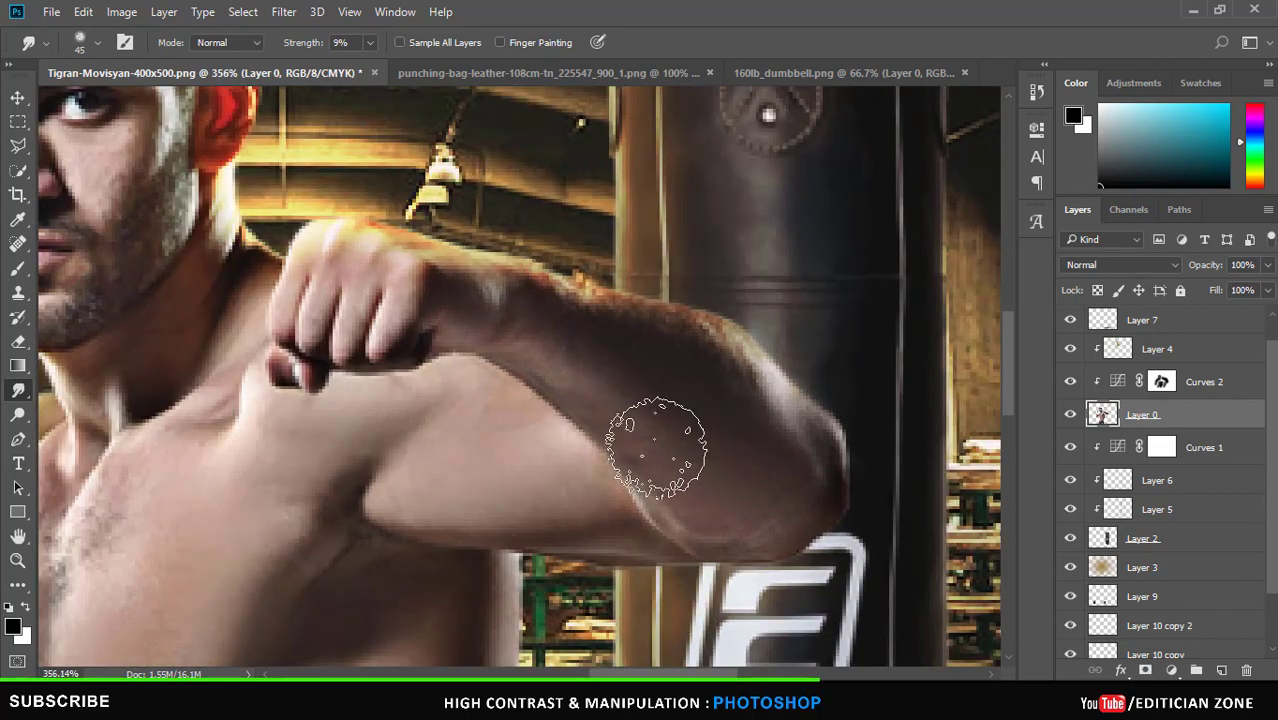
scroll(390, 440, "down", 1)
scroll(390, 440, "left", 4)
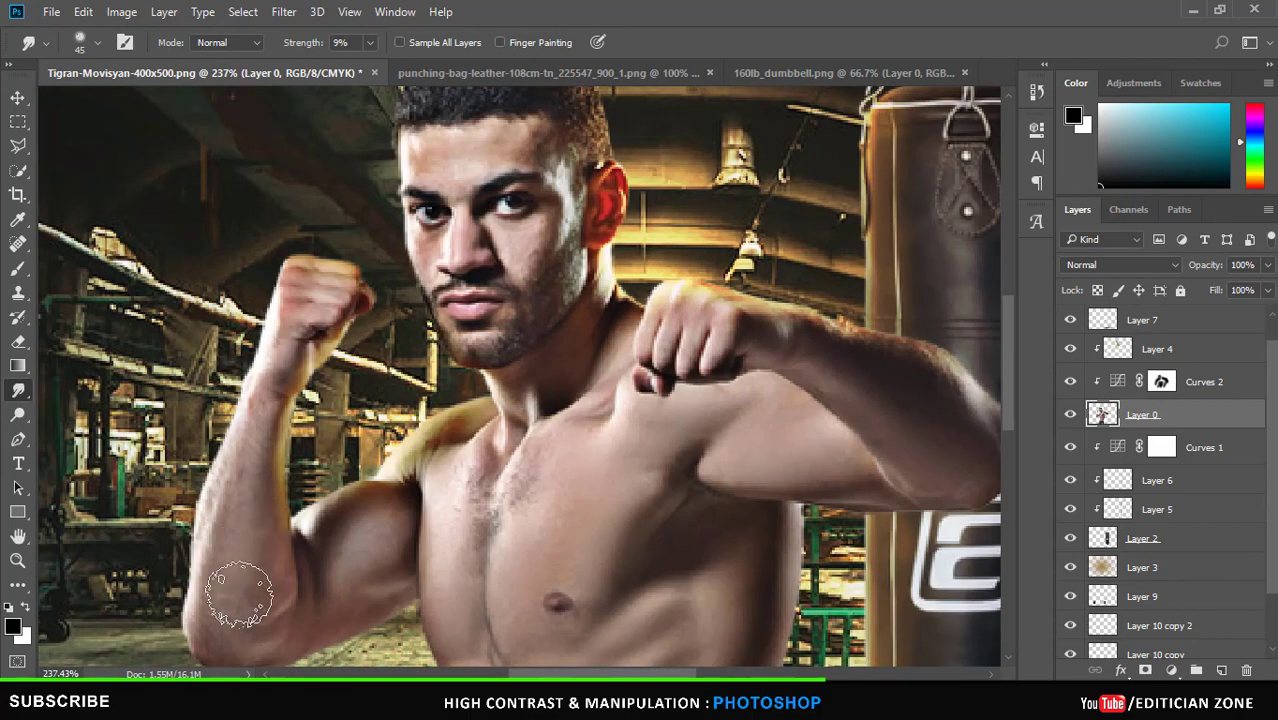
scroll(300, 420, "down", 3)
scroll(422, 337, "up", 1)
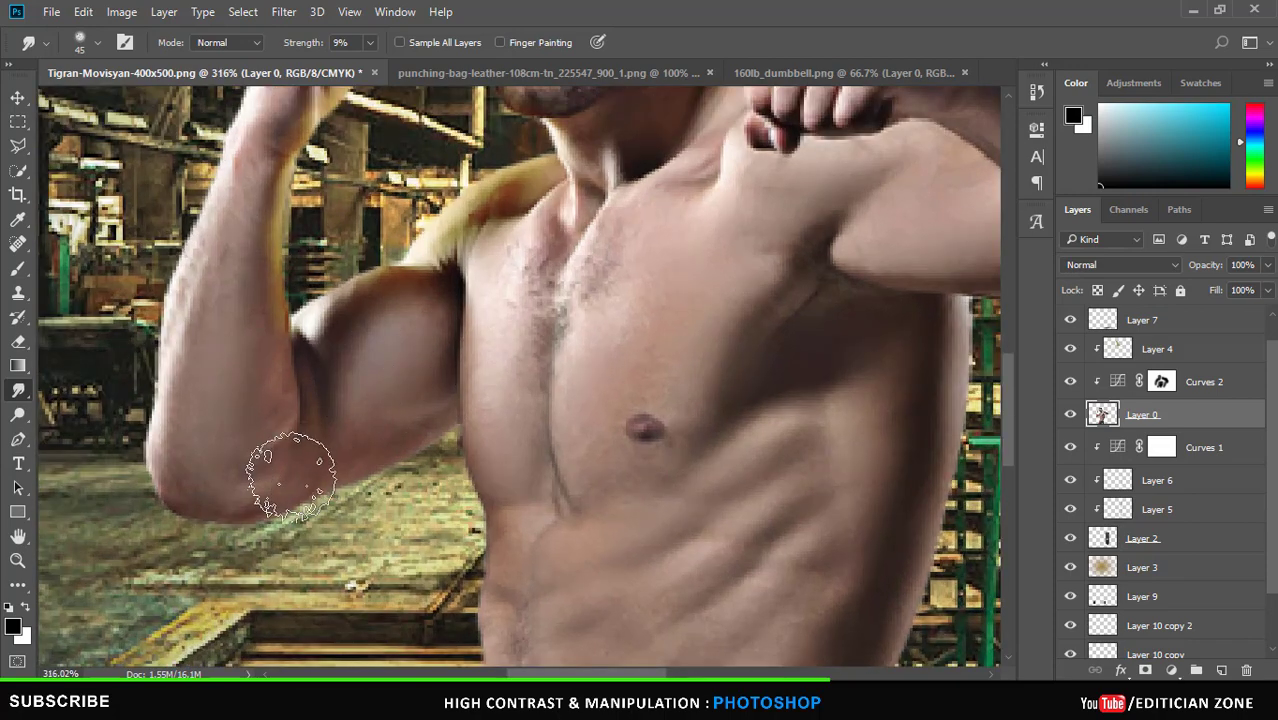
scroll(162, 494, "down", 1)
scroll(200, 250, "up", 2)
key("o")
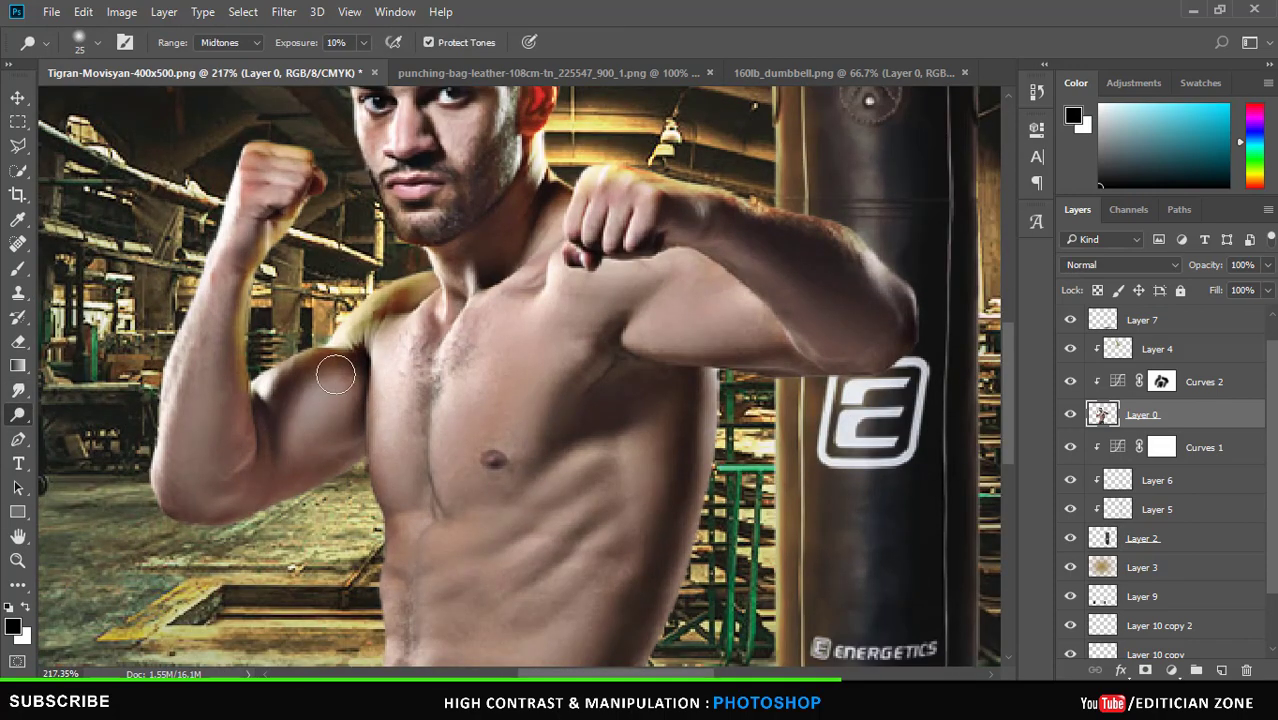
Dodge the right side of the abdomen, flank and lower chest.
scroll(400, 420, "down", 3)
scroll(560, 460, "down", 2)
scroll(599, 480, "up", 1)
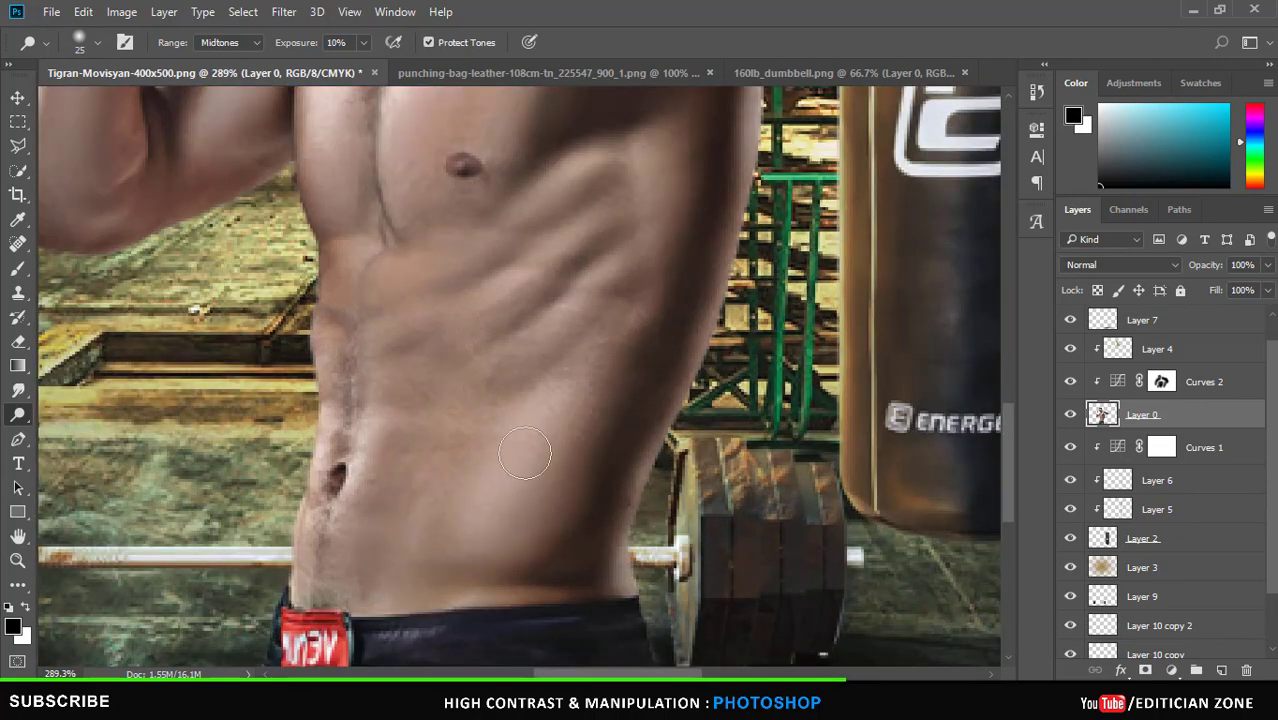
mouse_move(525, 453)
left_mouse_down()
mouse_move(591, 402)
mouse_move(625, 345)
mouse_move(631, 248)
mouse_move(620, 319)
left_mouse_up()
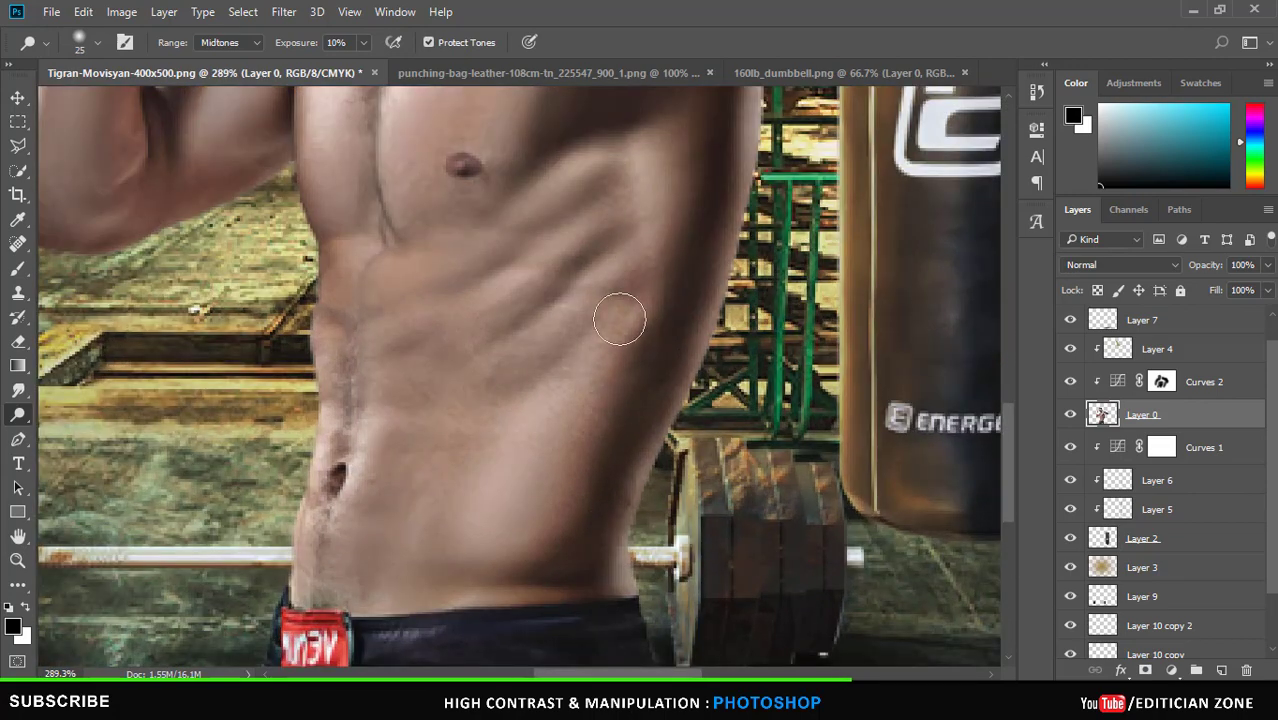
scroll(723, 231, "down", 3)
scroll(665, 285, "up", 3)
mouse_move(633, 371)
left_mouse_down()
mouse_move(479, 491)
mouse_move(372, 519)
left_mouse_up()
mouse_move(650, 411)
left_mouse_down()
mouse_move(590, 548)
mouse_move(699, 456)
mouse_move(590, 471)
left_mouse_up()
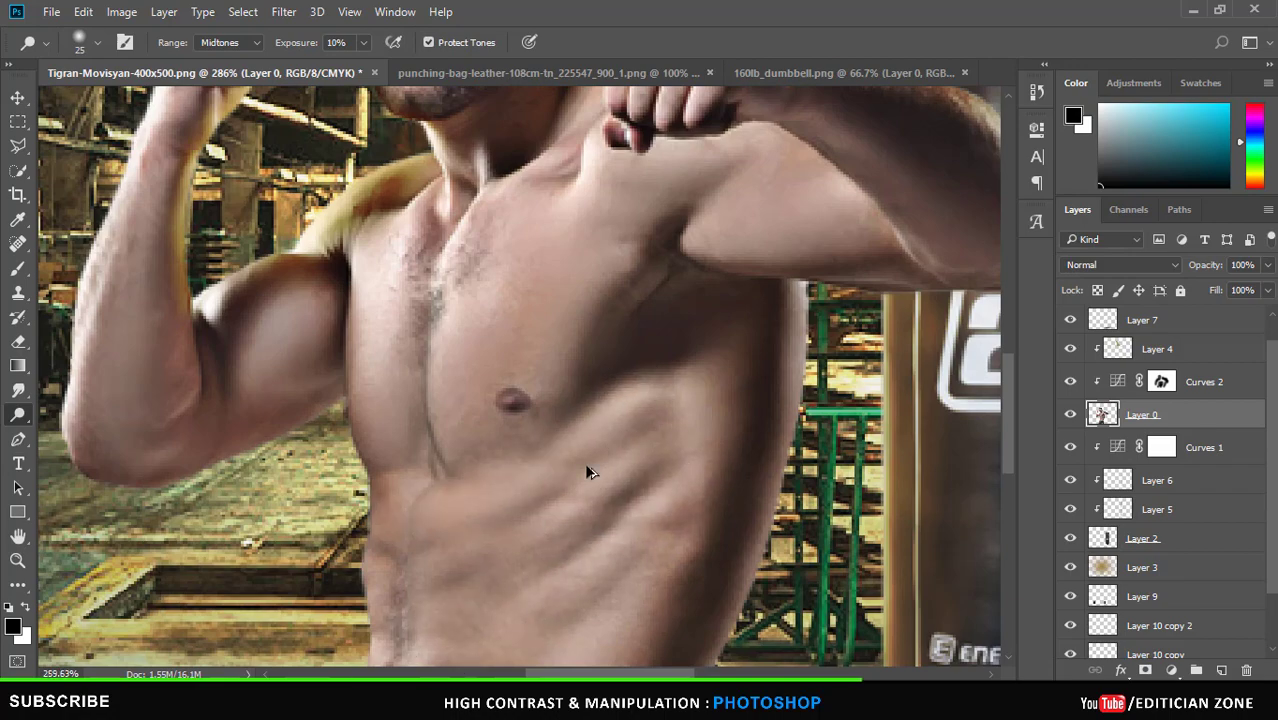
scroll(670, 293, "down", 3)
scroll(670, 293, "up", 3)
Dodge the armpit, sternum, raised upper arm and forearm toward the wrist.
mouse_move(556, 320)
left_mouse_down()
mouse_move(556, 357)
mouse_move(633, 282)
left_mouse_up()
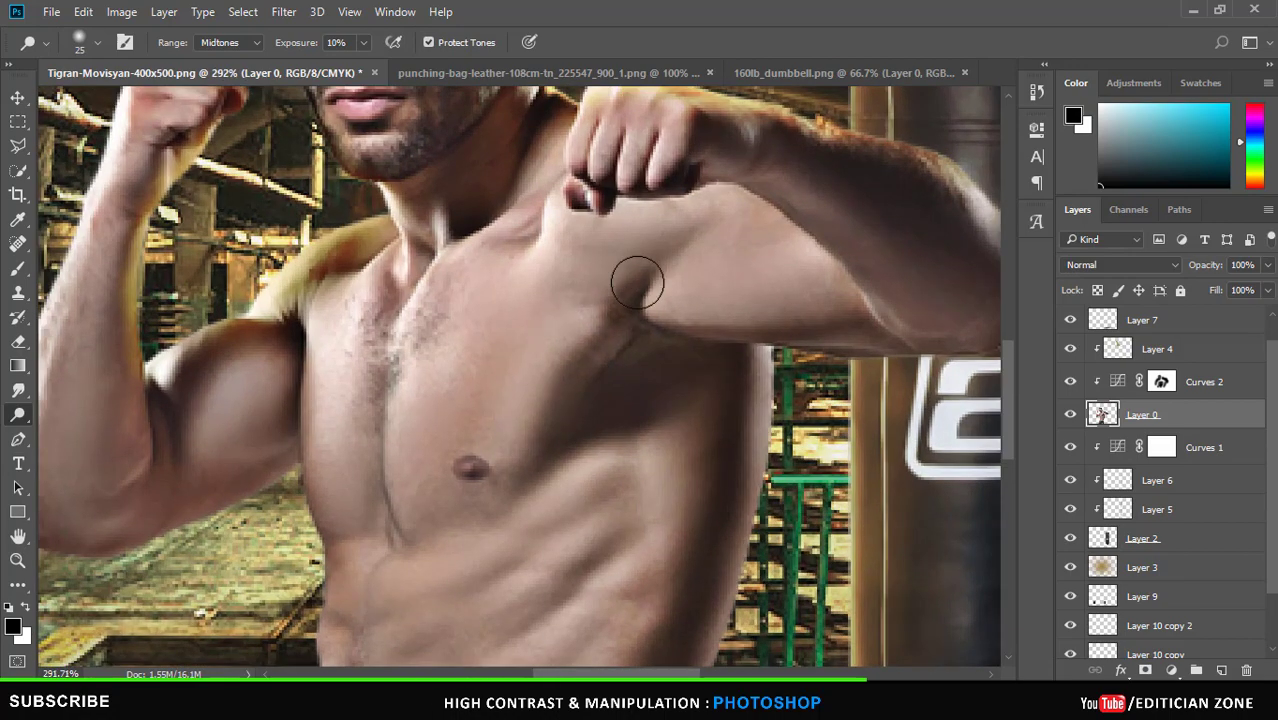
mouse_move(522, 483)
left_mouse_down()
mouse_move(402, 420)
mouse_move(409, 512)
left_mouse_up()
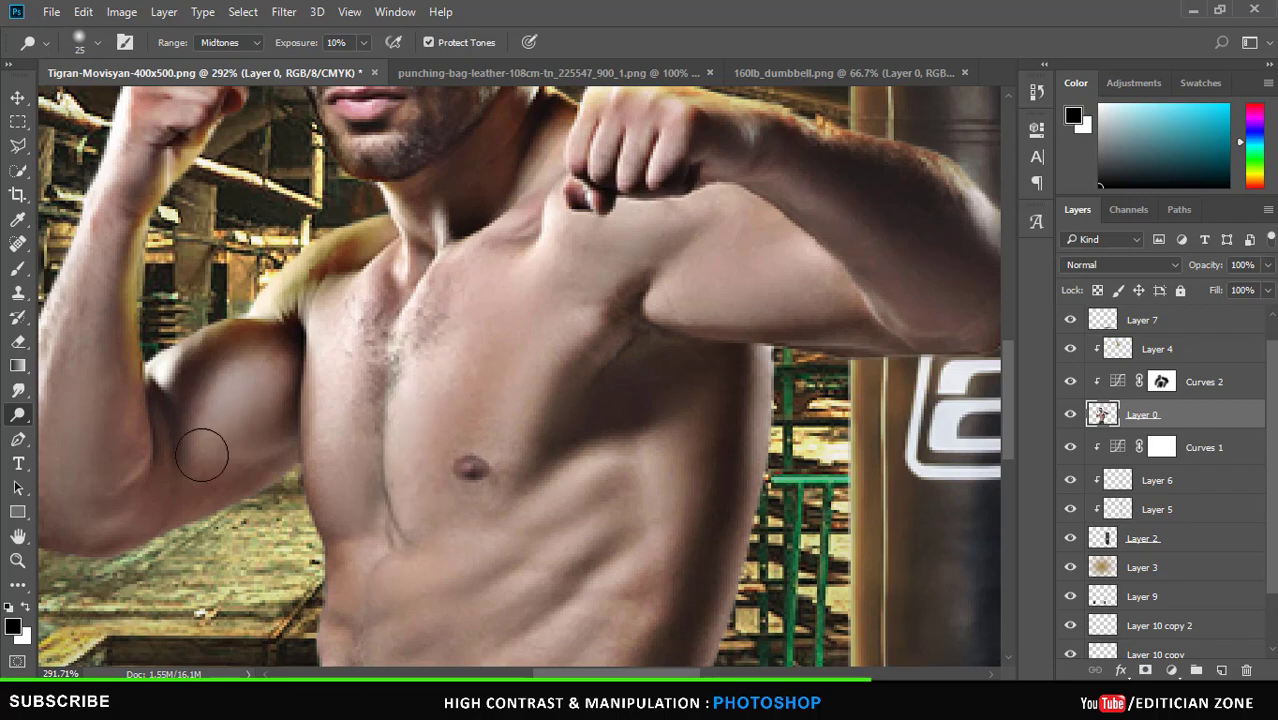
left_click_drag(202, 455, 268, 462)
scroll(171, 451, "left", 2)
scroll(260, 391, "left", 2)
left_click_drag(260, 391, 287, 459)
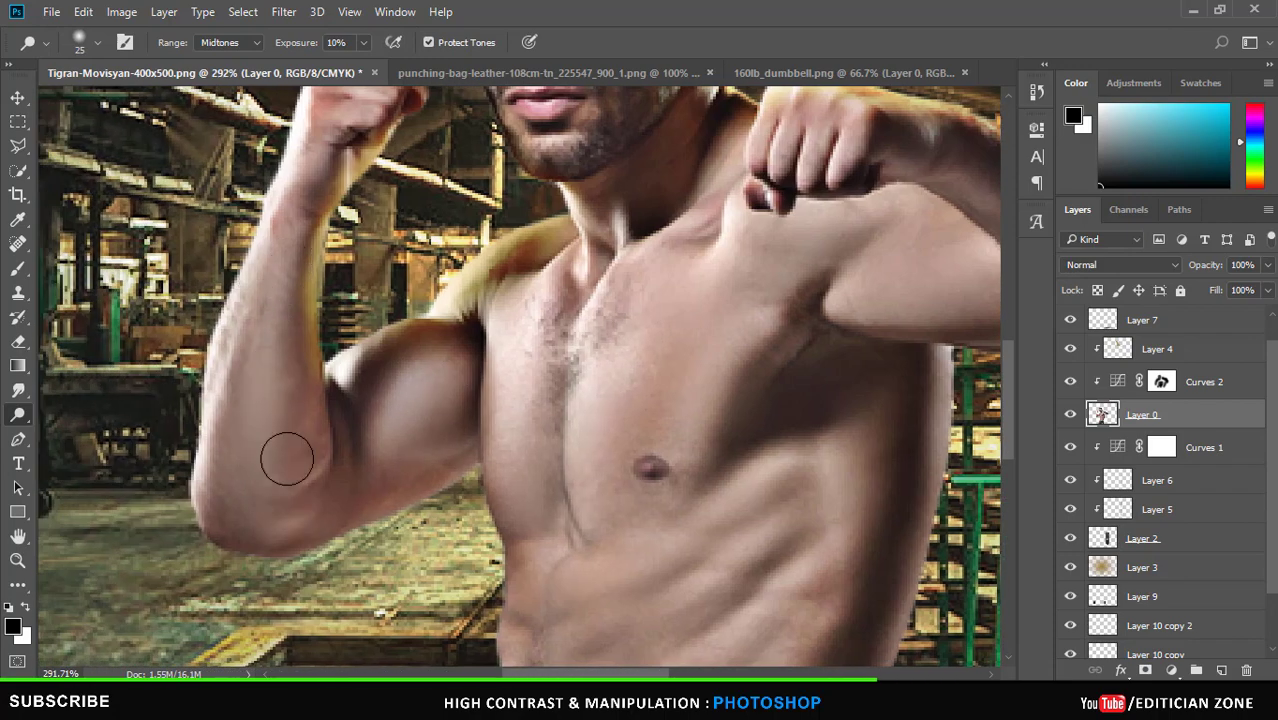
scroll(405, 365, "down", 5)
scroll(499, 365, "up", 3)
scroll(436, 362, "up", 2)
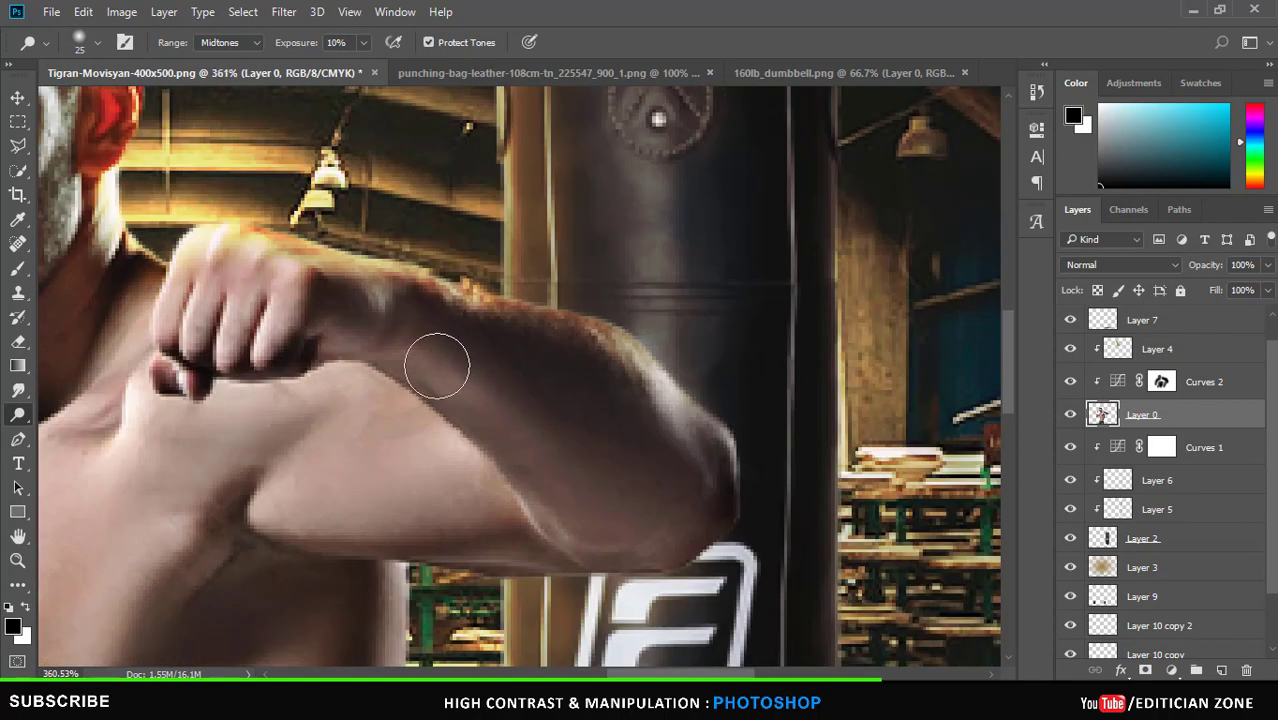
mouse_move(385, 322)
left_mouse_down()
mouse_move(336, 343)
mouse_move(656, 518)
left_mouse_up()
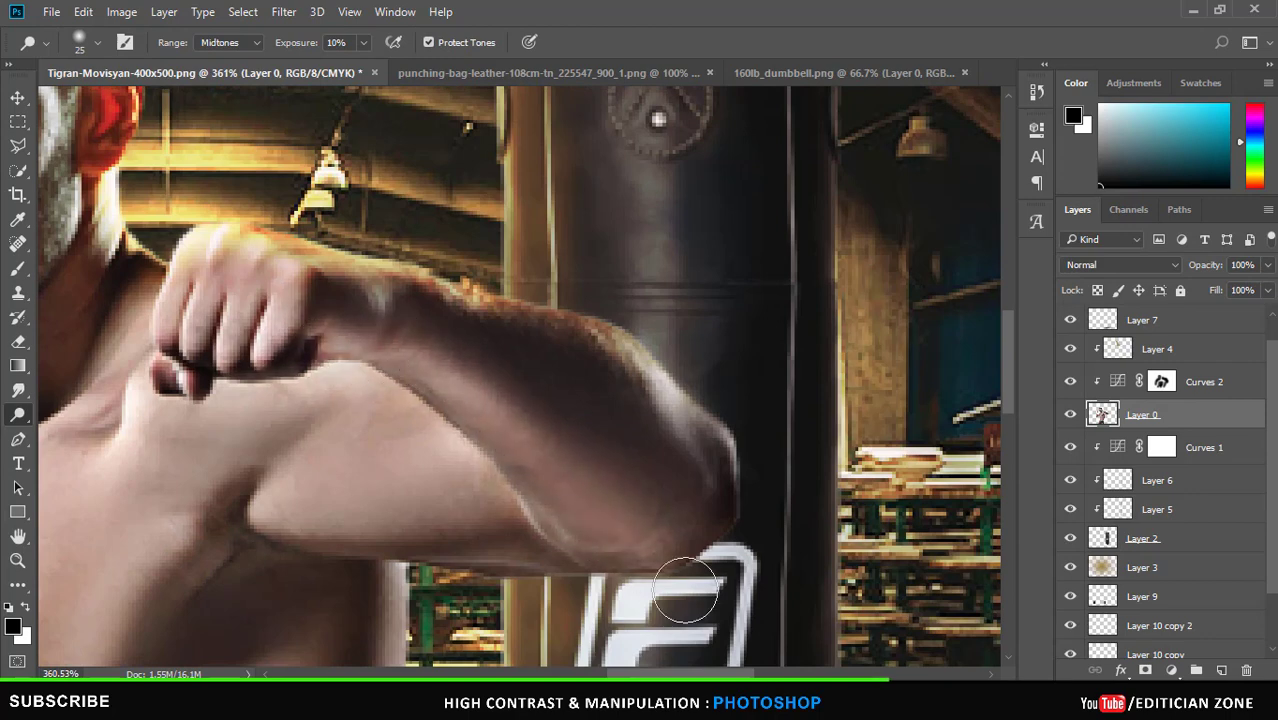
Try darkening parts of the skin with the Burn tool.
right_click(18, 415)
left_click(75, 430)
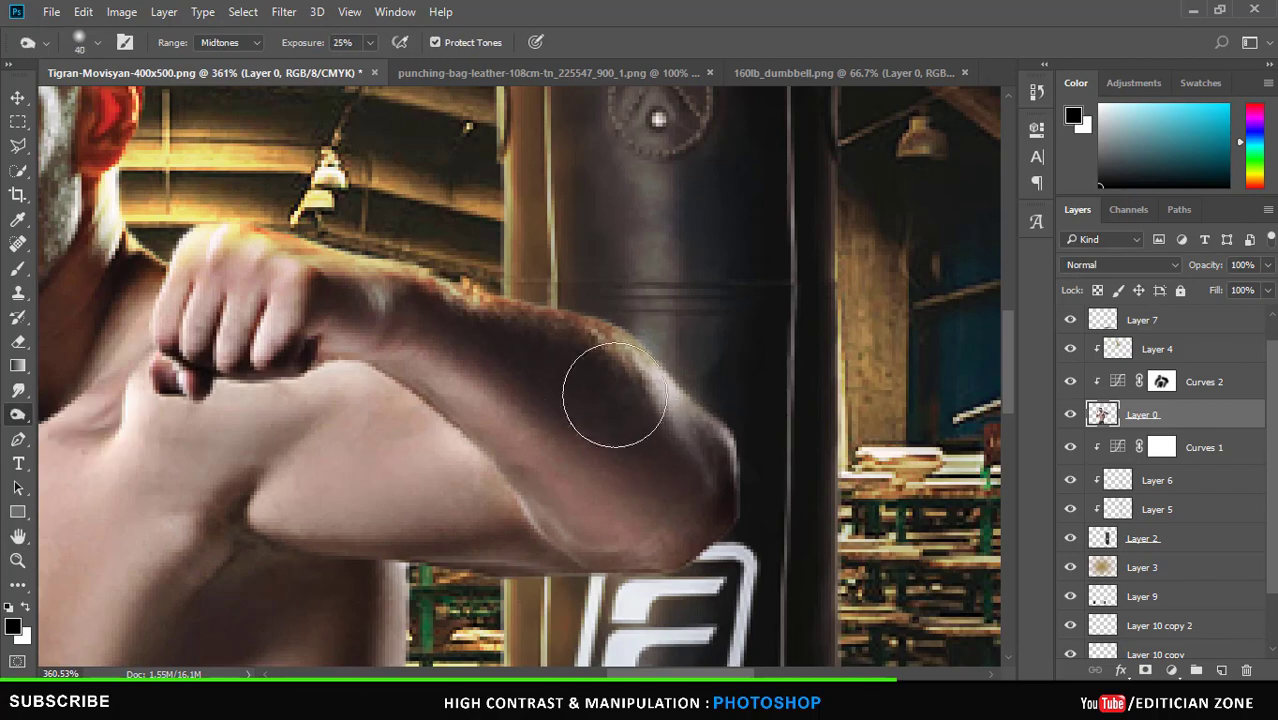
scroll(560, 430, "down", 2)
scroll(513, 468, "down", 1)
scroll(513, 468, "down", 3)
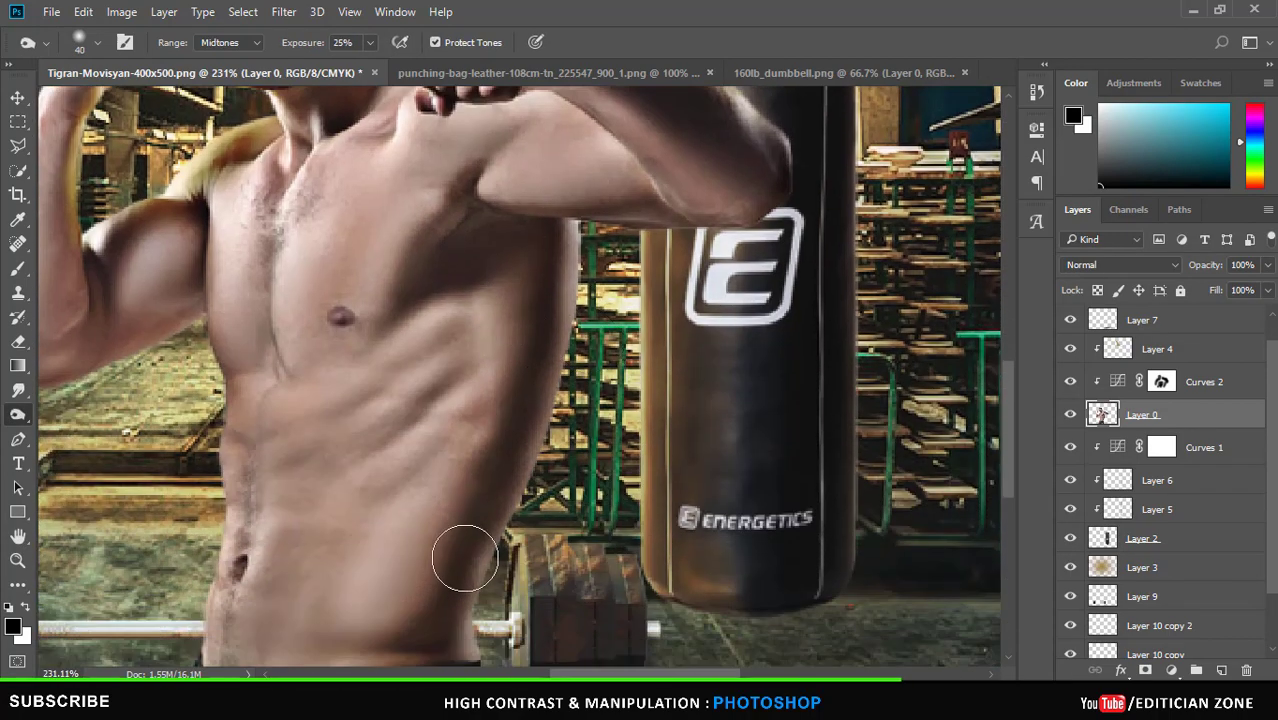
scroll(465, 558, "down", 3)
scroll(471, 485, "up", 3)
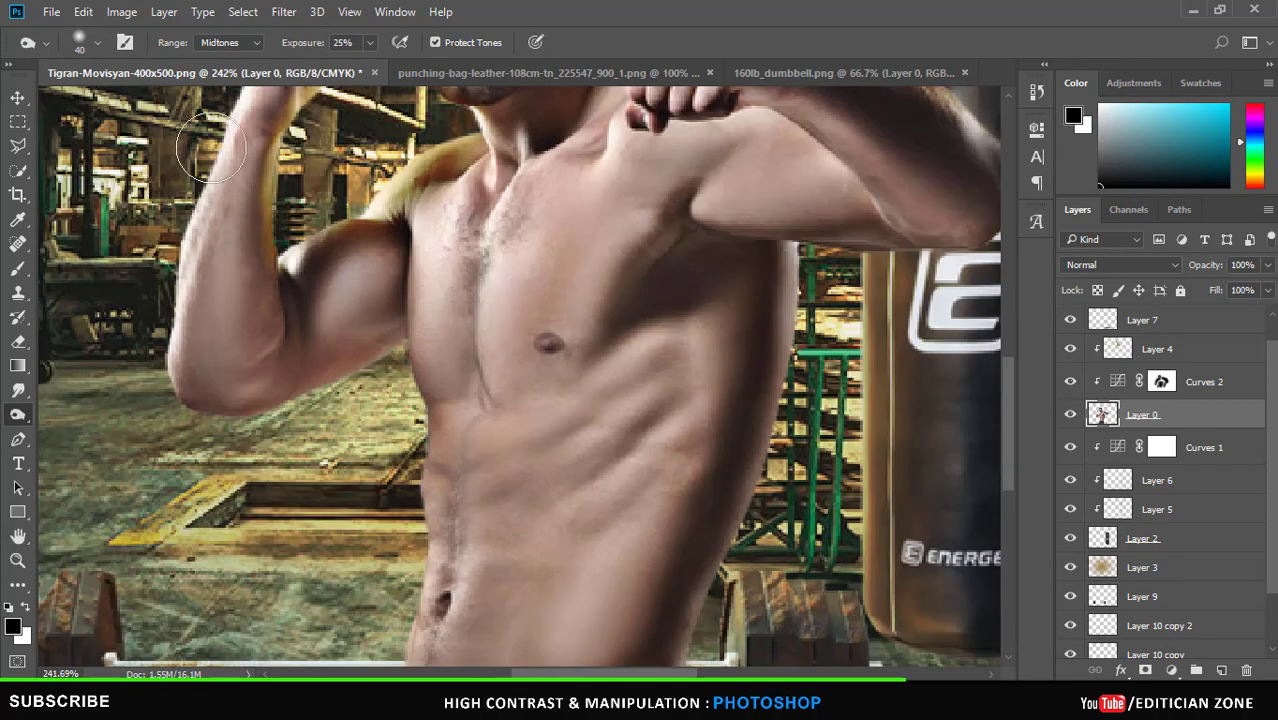
scroll(290, 355, "down", 2)
scroll(290, 355, "down", 1)
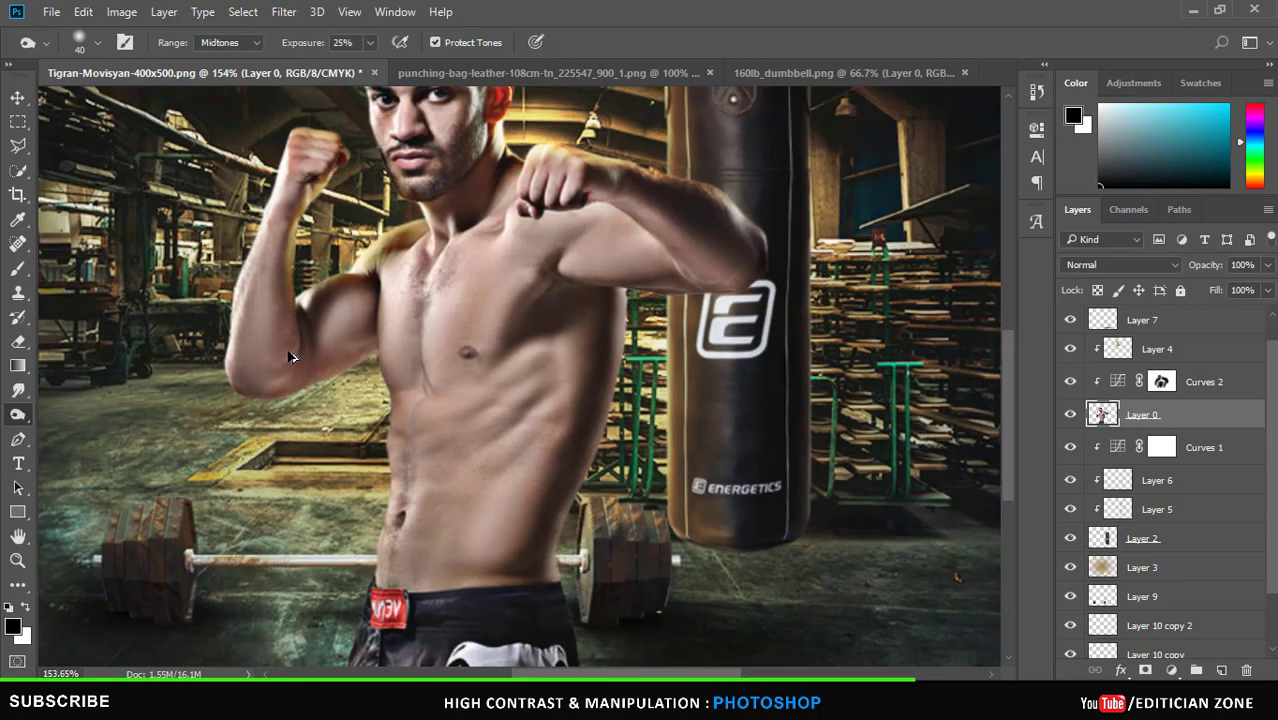
scroll(555, 367, "down", 3)
scroll(555, 367, "up", 1)
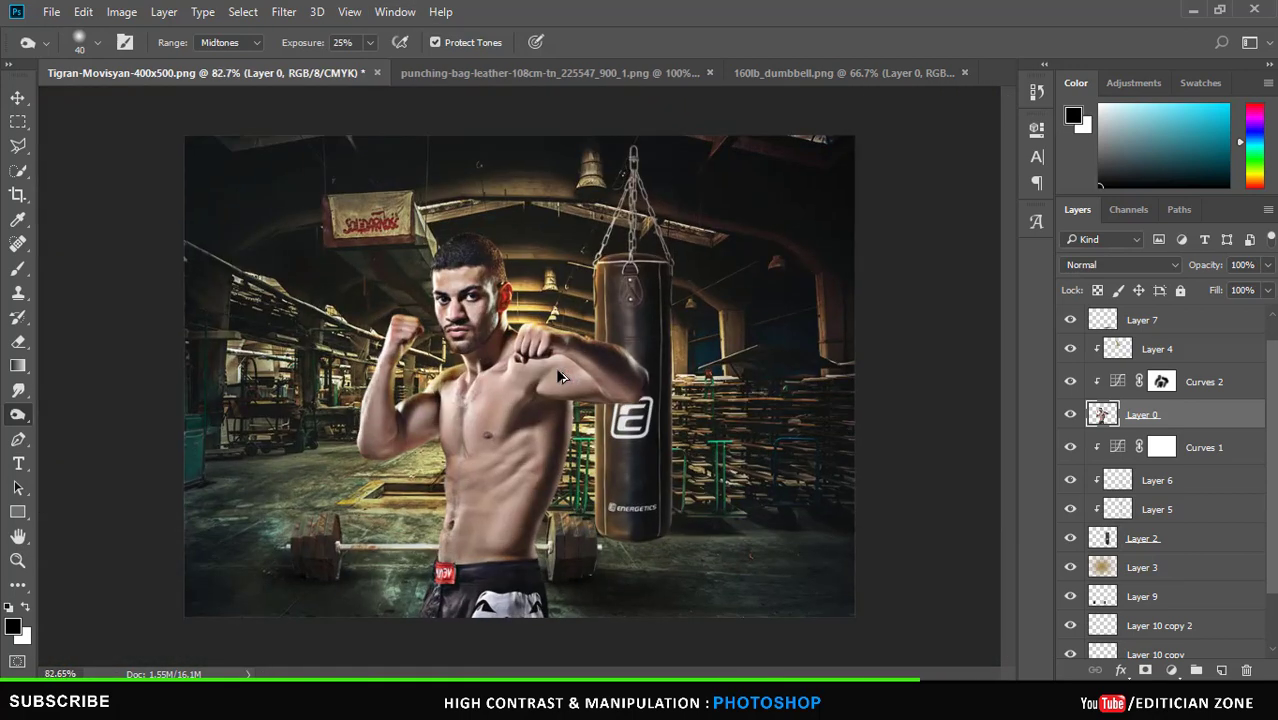
scroll(483, 335, "up", 3)
scroll(520, 320, "up", 3)
scroll(650, 340, "up", 2)
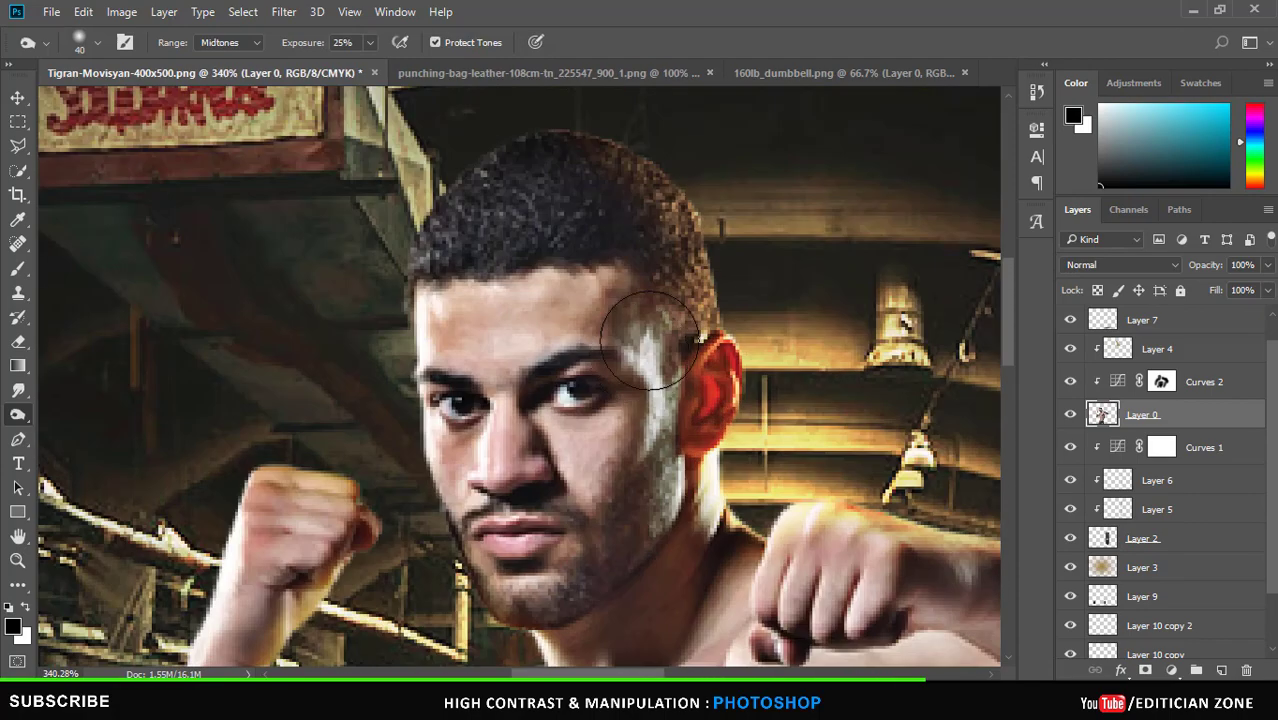
Switch back from Burn to the Dodge tool, then to the Smudge tool.
right_click(10, 425)
left_click(80, 412)
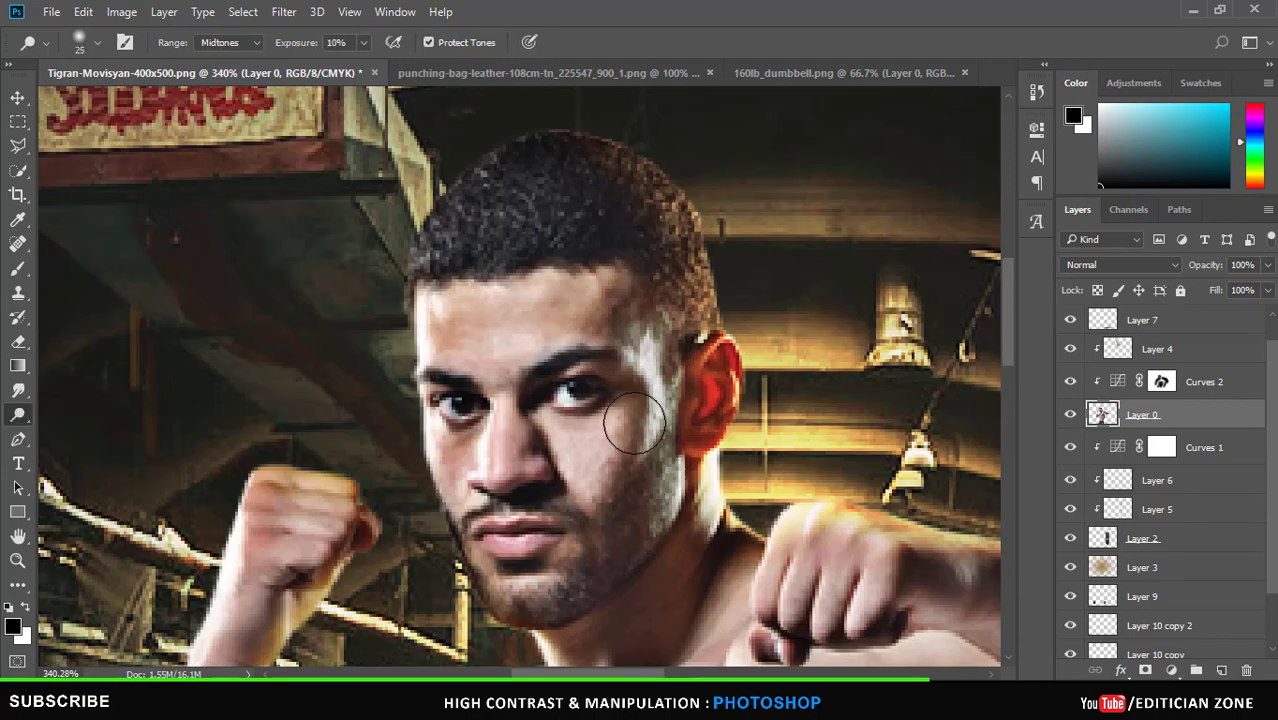
right_click(18, 390)
left_click(80, 436)
Smudge the boxer's face skin smoother with a size-25 brush.
scroll(507, 360, "up", 3)
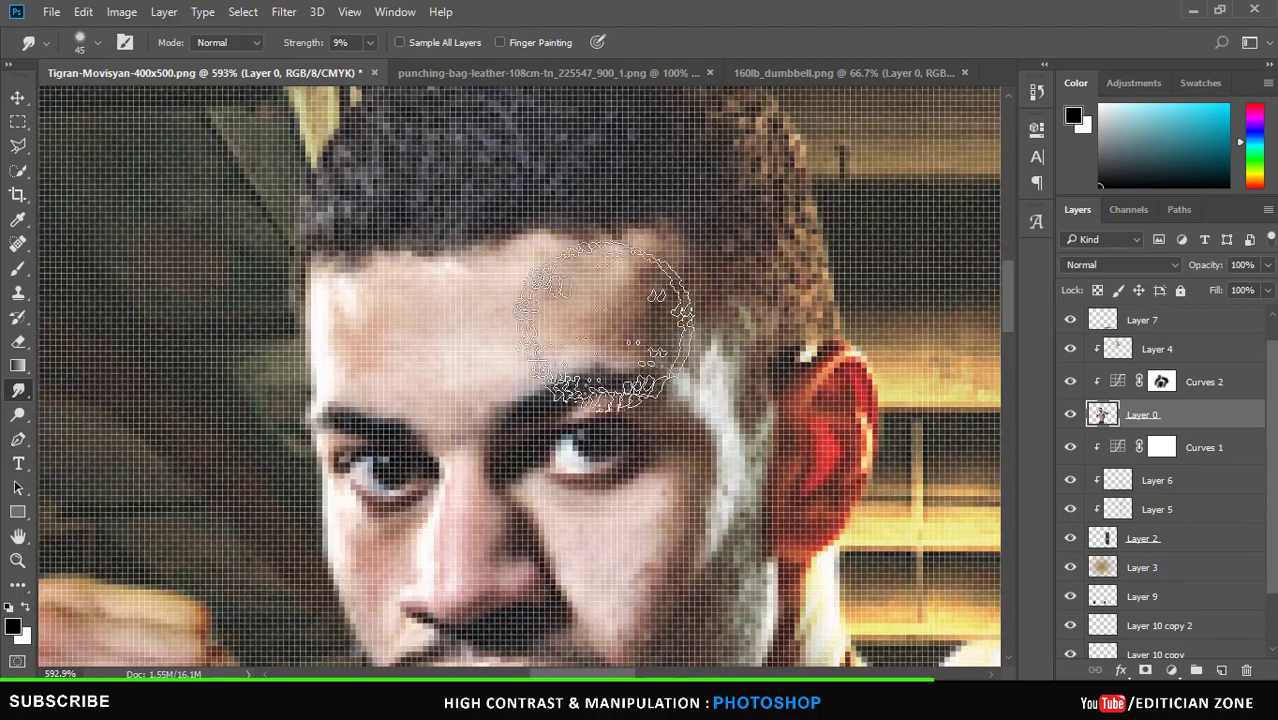
key("bracketleft")
key("bracketleft")
scroll(532, 330, "down", 2)
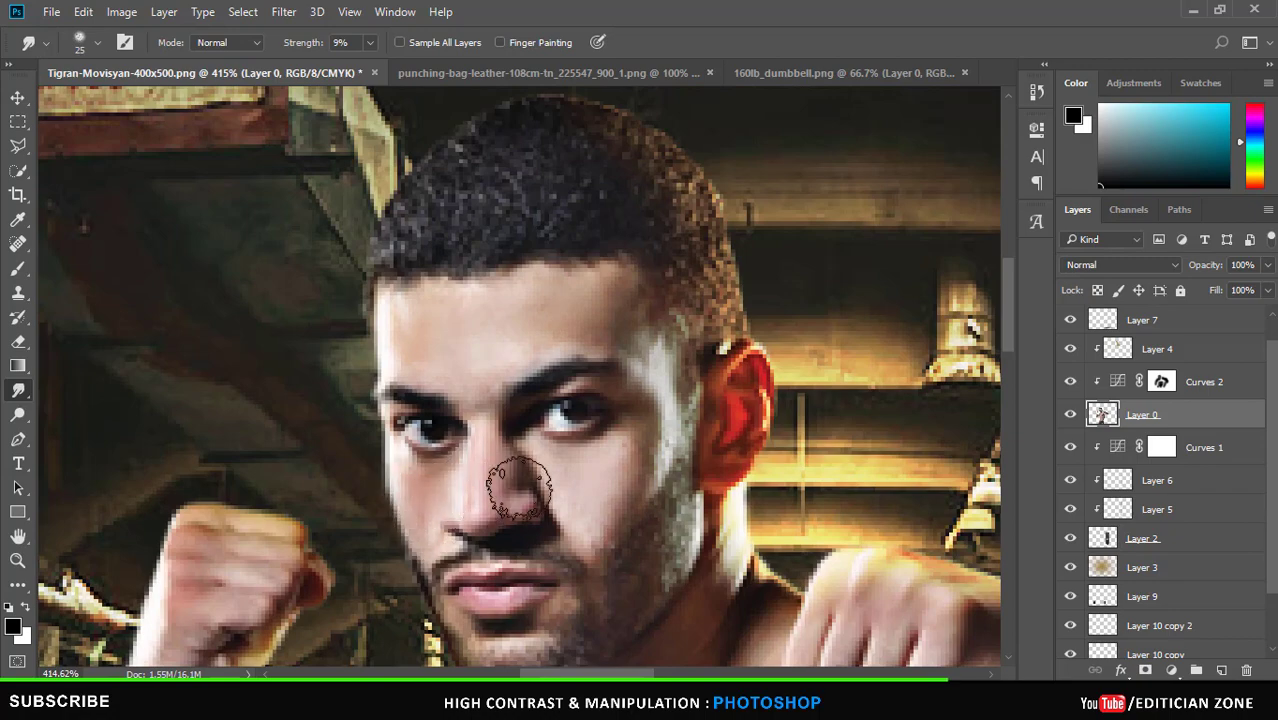
scroll(513, 451, "down", 2)
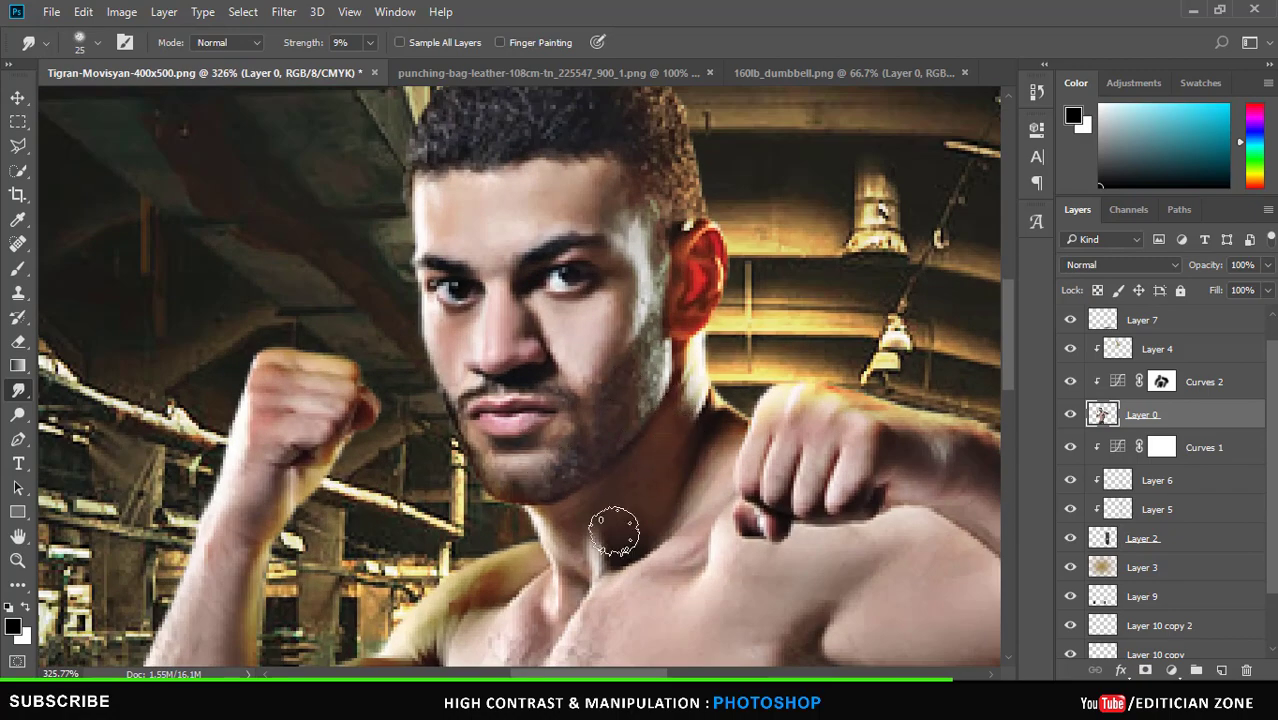
Stamp all visible layers into a new top Layer 11.
key("ctrl+0")
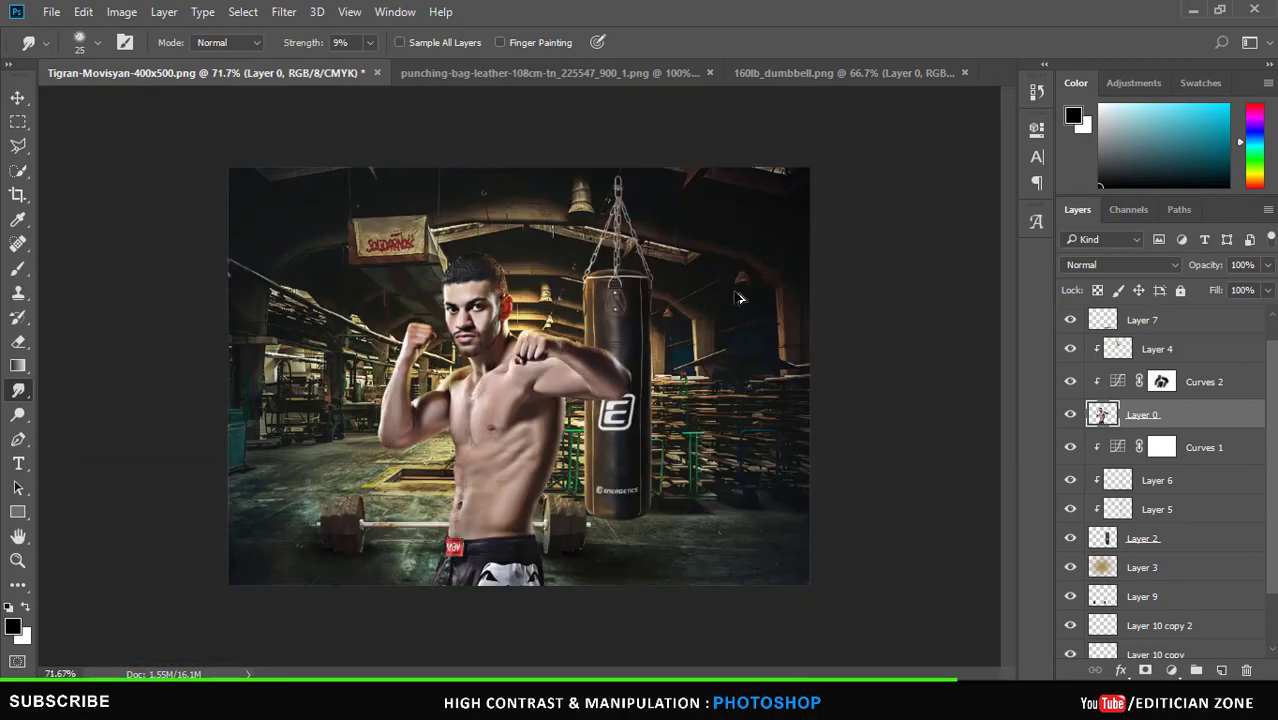
left_click(1157, 328)
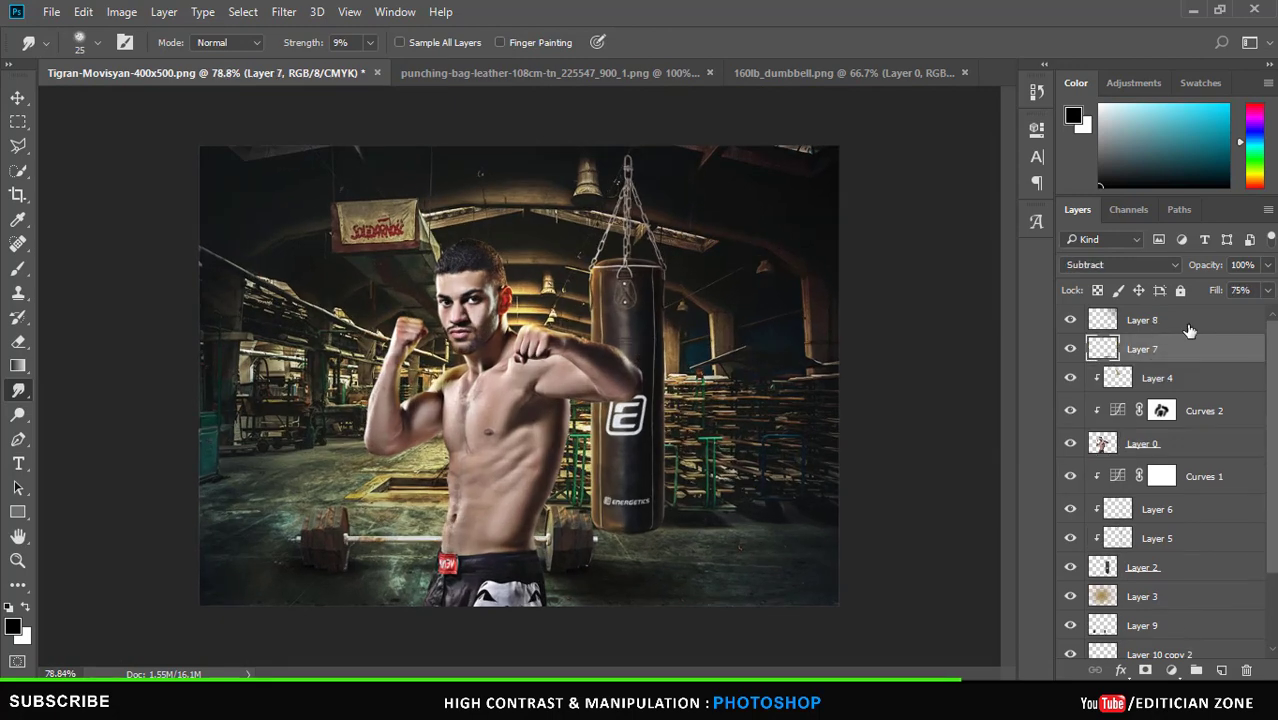
key("ctrl+shift+alt+n")
scroll(904, 385, "up", 1)
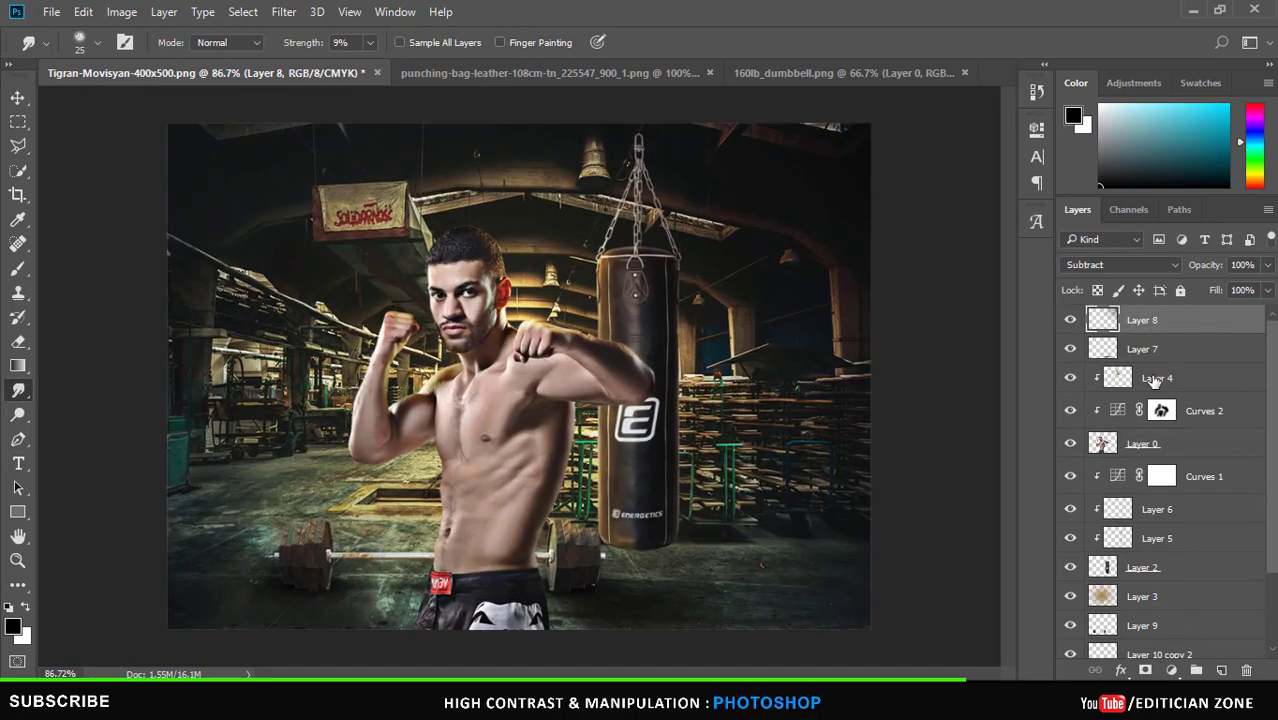
key("ctrl+shift+alt+n")
left_click(284, 12)
mouse_move(300, 407)
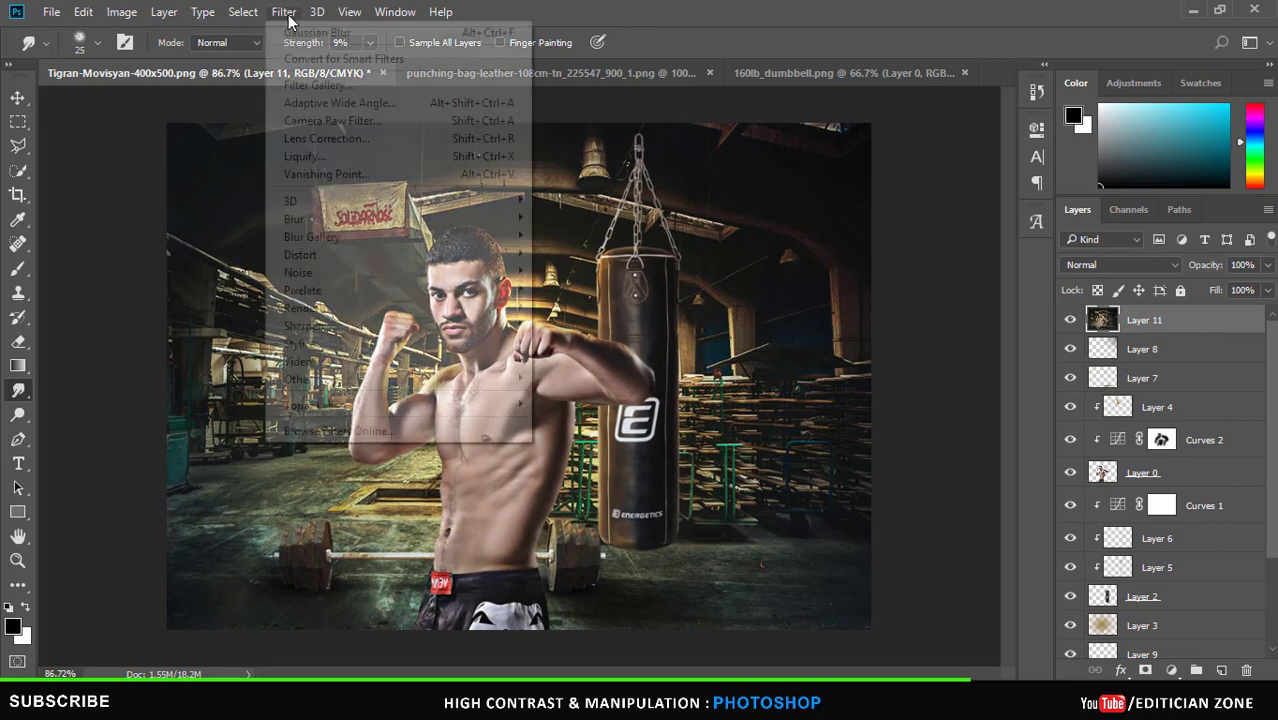
Launch Topaz Adjust 5 on Layer 11, apply the Clarity preset and preview at 100%.
left_click(622, 405)
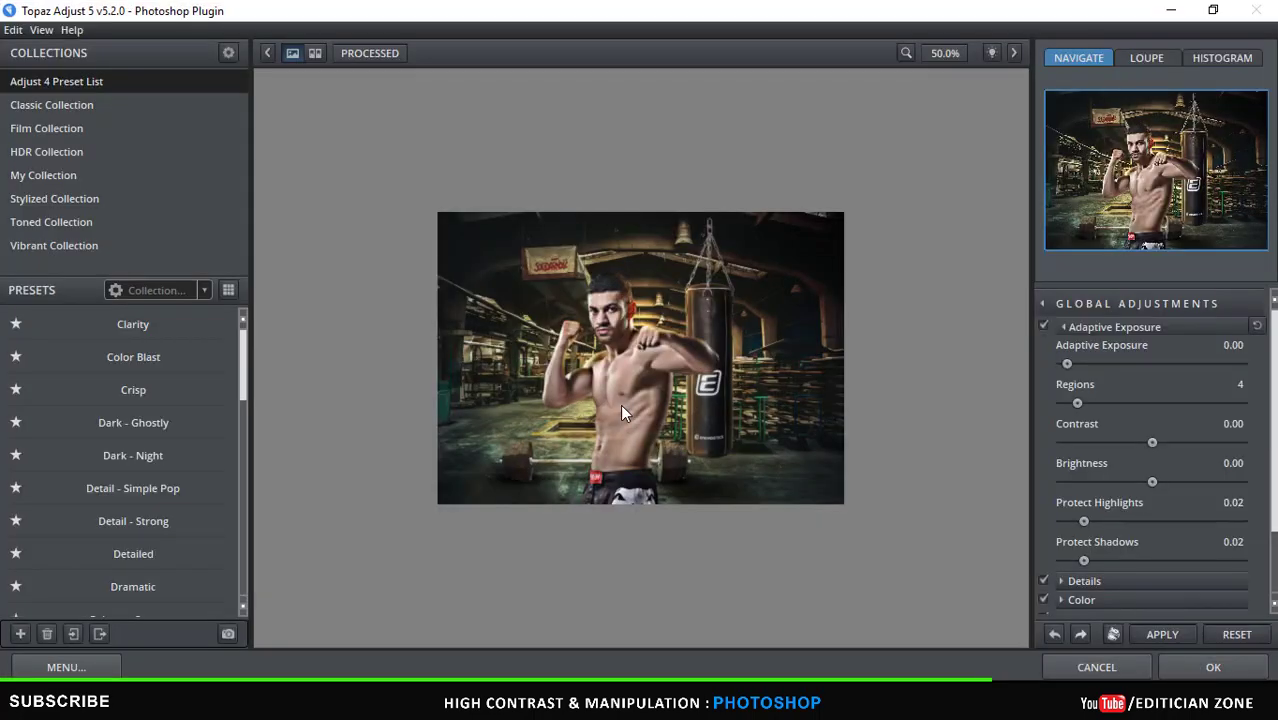
left_click(168, 323)
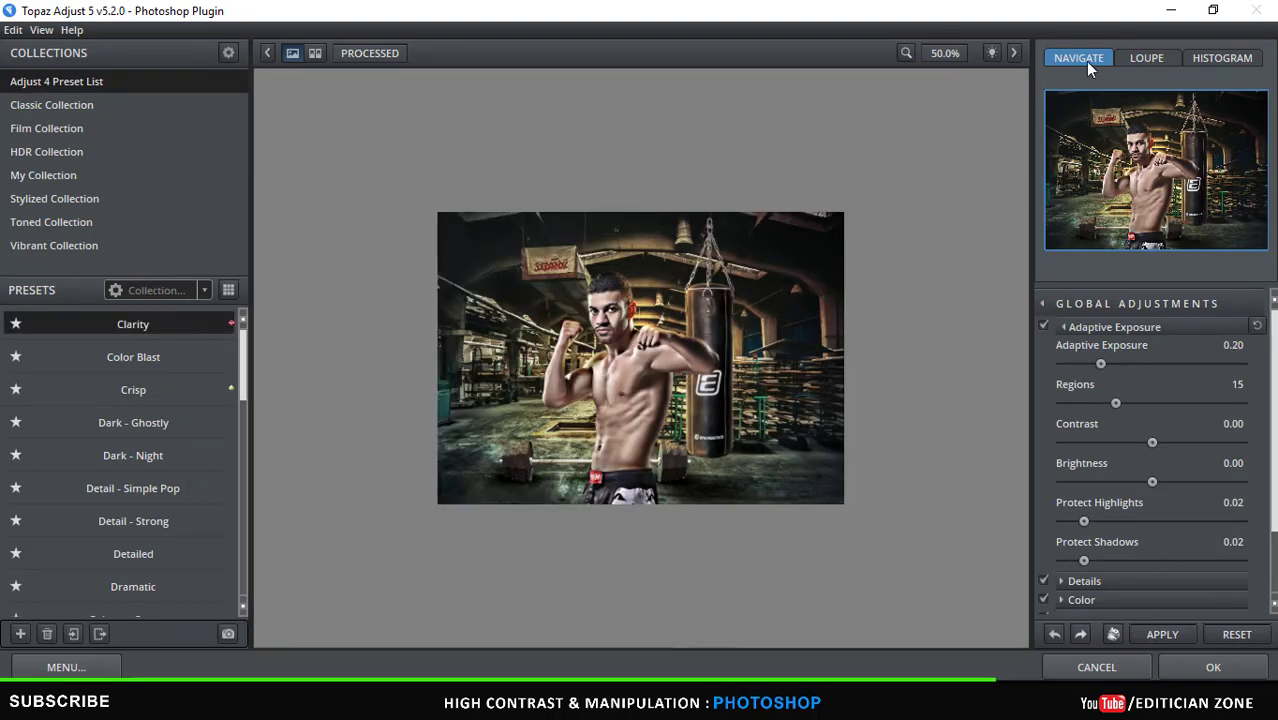
left_click(945, 53)
left_click(940, 157)
left_click(945, 53)
left_click(954, 132)
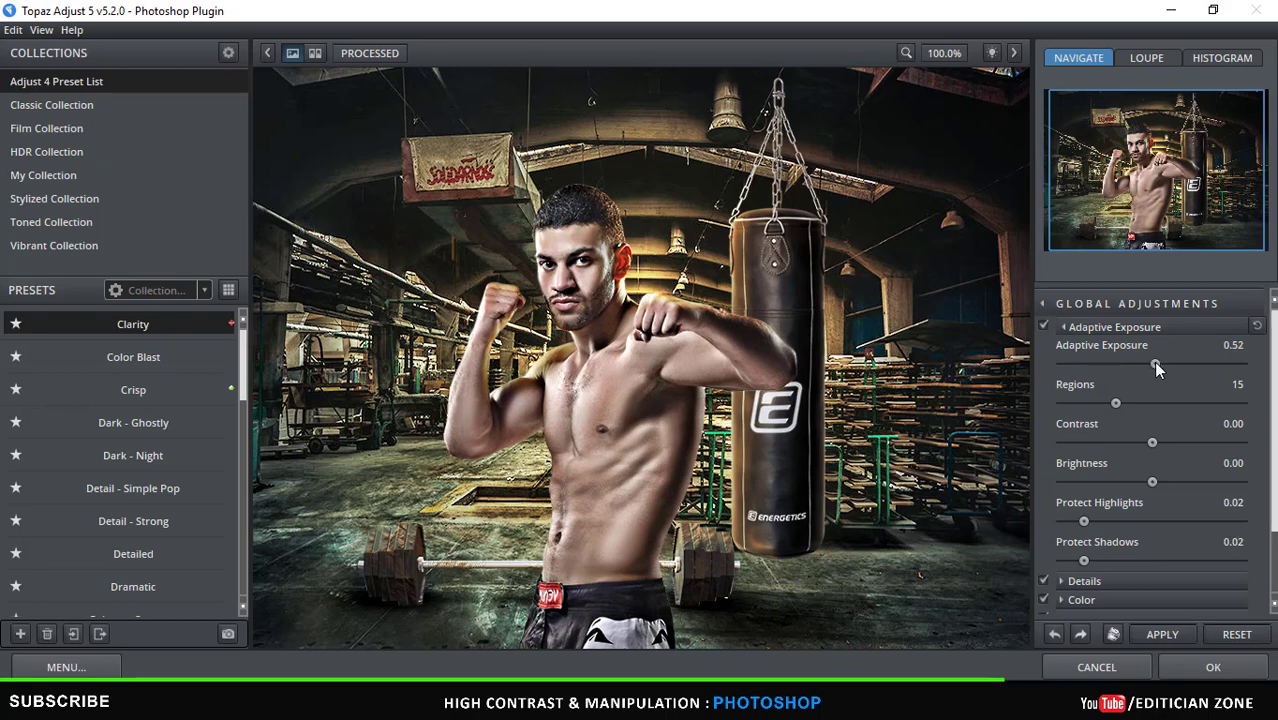
Set Adaptive Exposure 0.32, Regions 21 and Contrast 0.59, then apply it to Photoshop.
left_click_drag(1155, 364, 1136, 364)
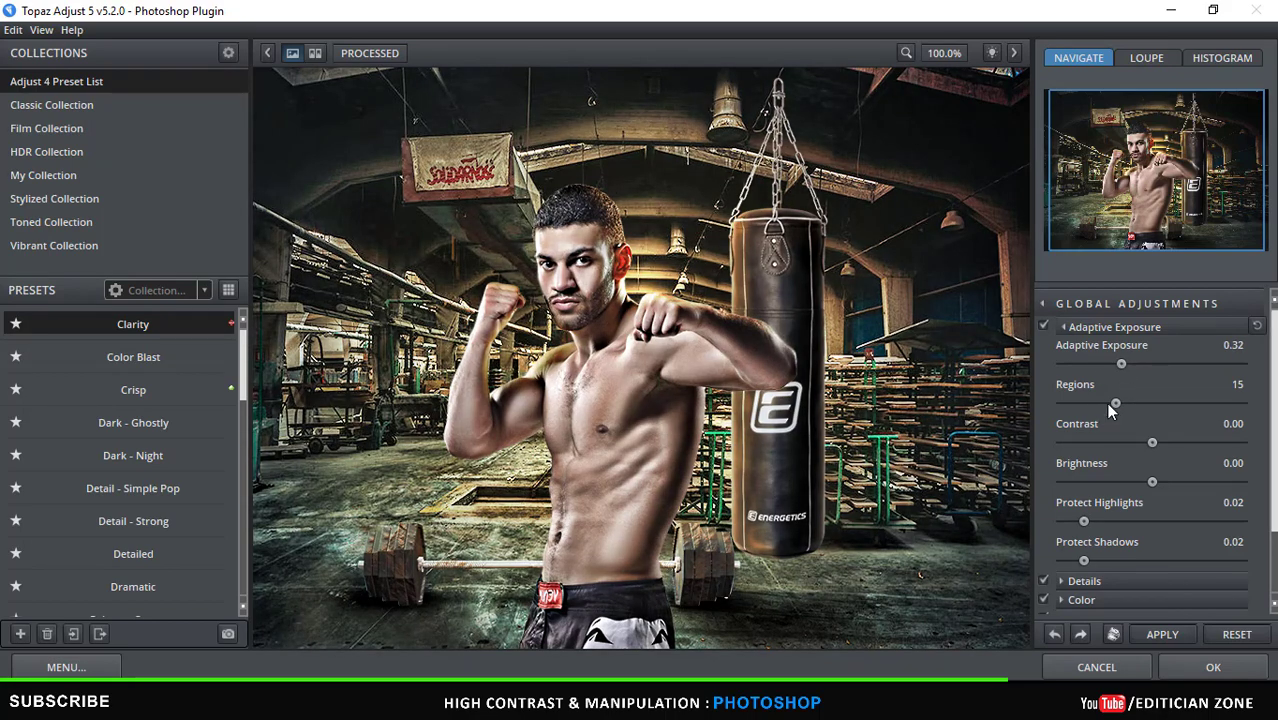
mouse_move(1095, 403)
left_mouse_down()
mouse_move(1136, 403)
mouse_move(1154, 443)
left_mouse_up()
left_click_drag(1163, 447, 1162, 445)
mouse_move(1164, 443)
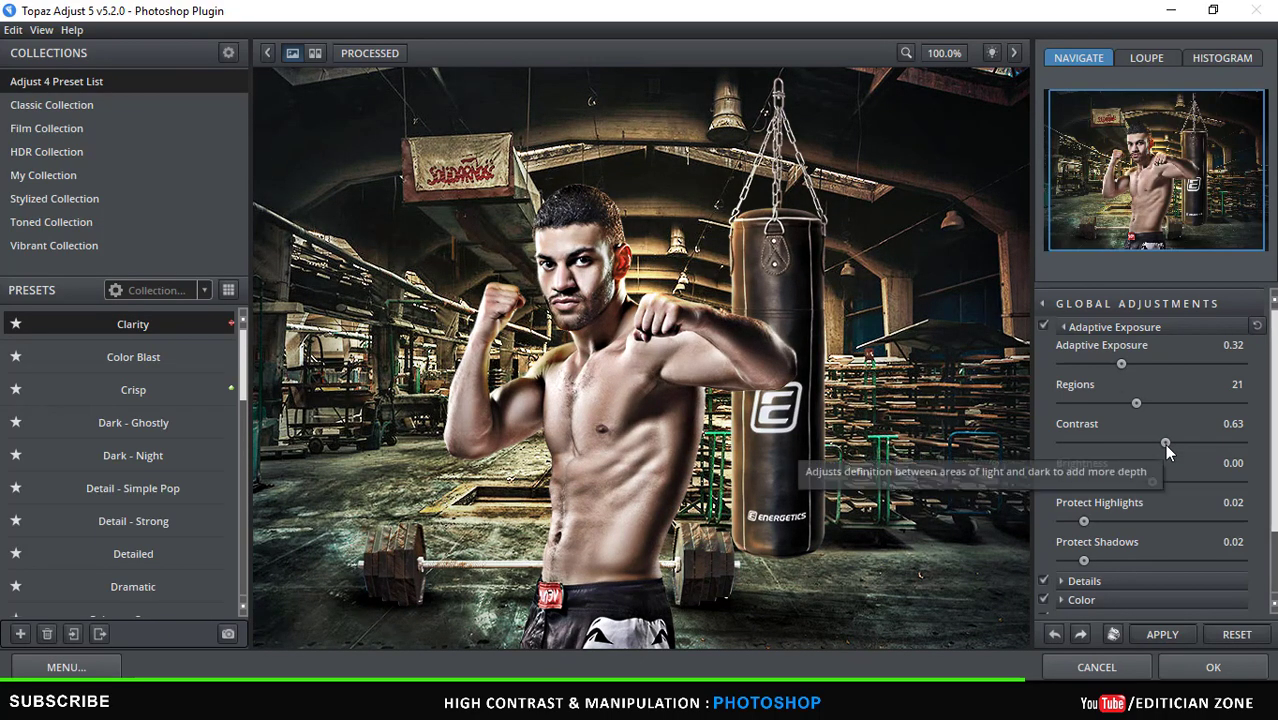
left_click_drag(1163, 445, 1168, 445)
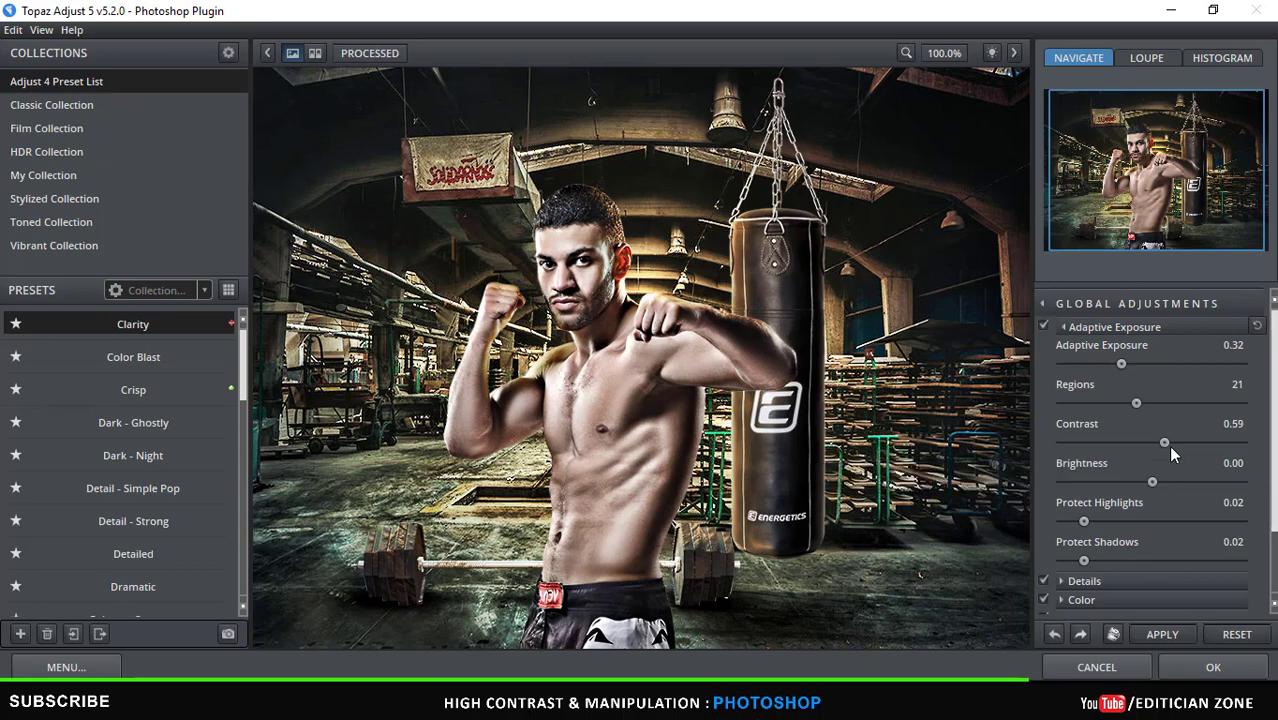
left_click(1213, 667)
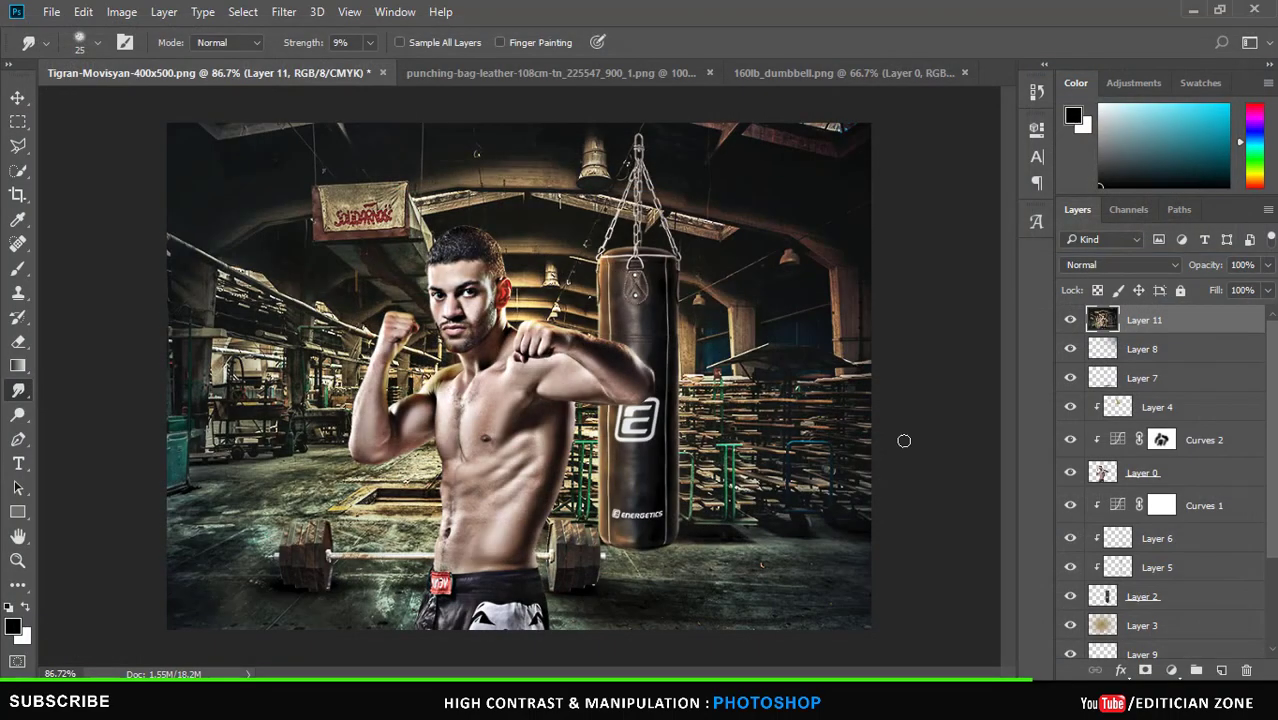
Add new Layer 12 with a light tan foreground colour, Overlay blend mode and 27% fill.
left_click(1219, 668)
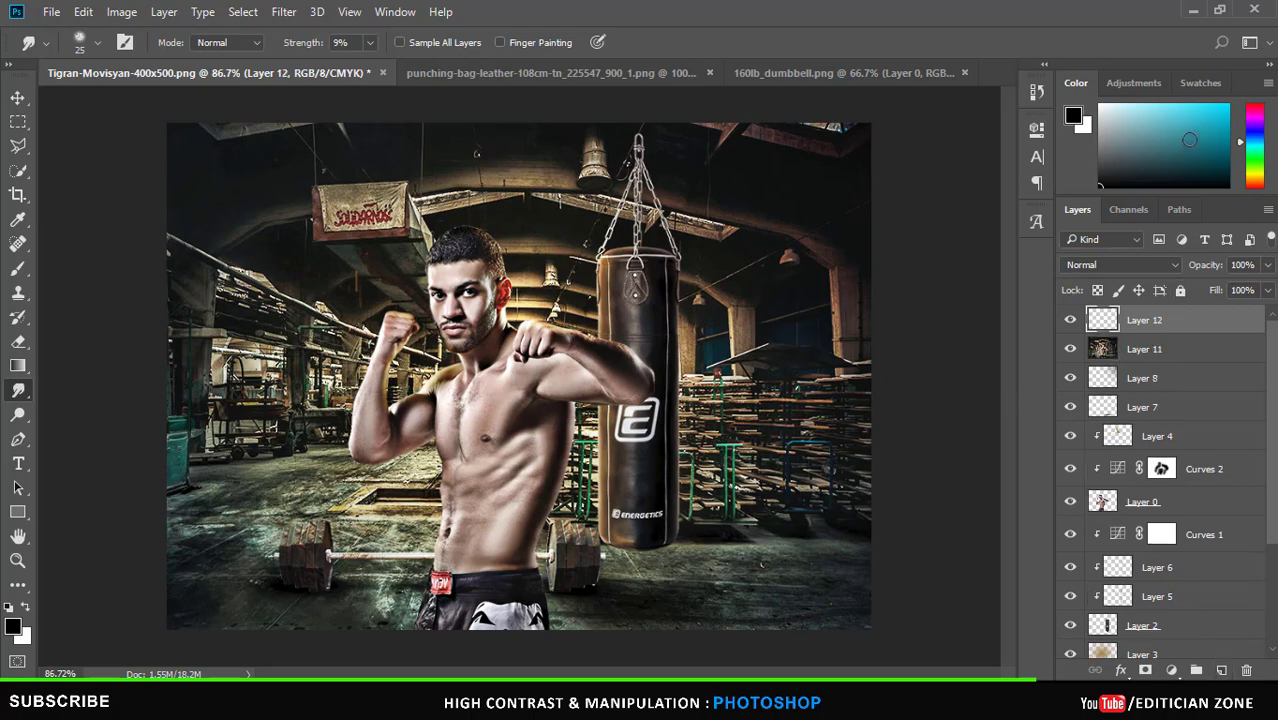
key("b")
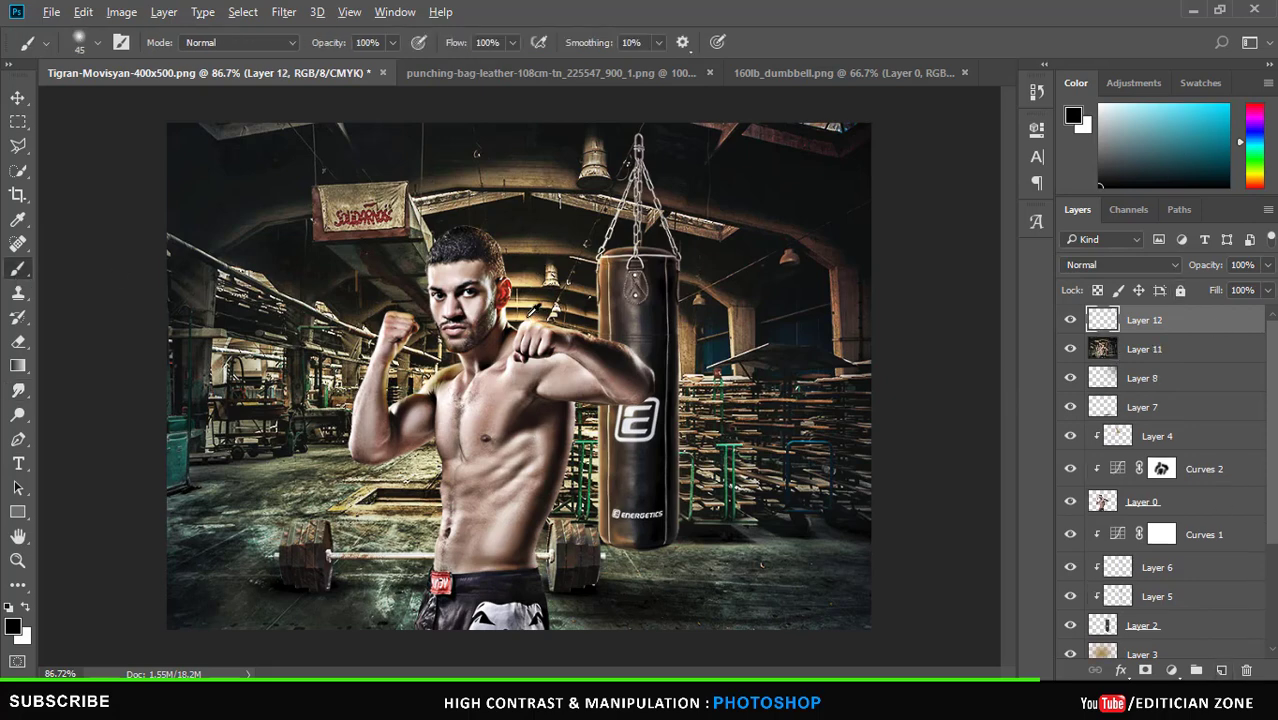
left_click(470, 300, "alt")
left_click(1110, 265)
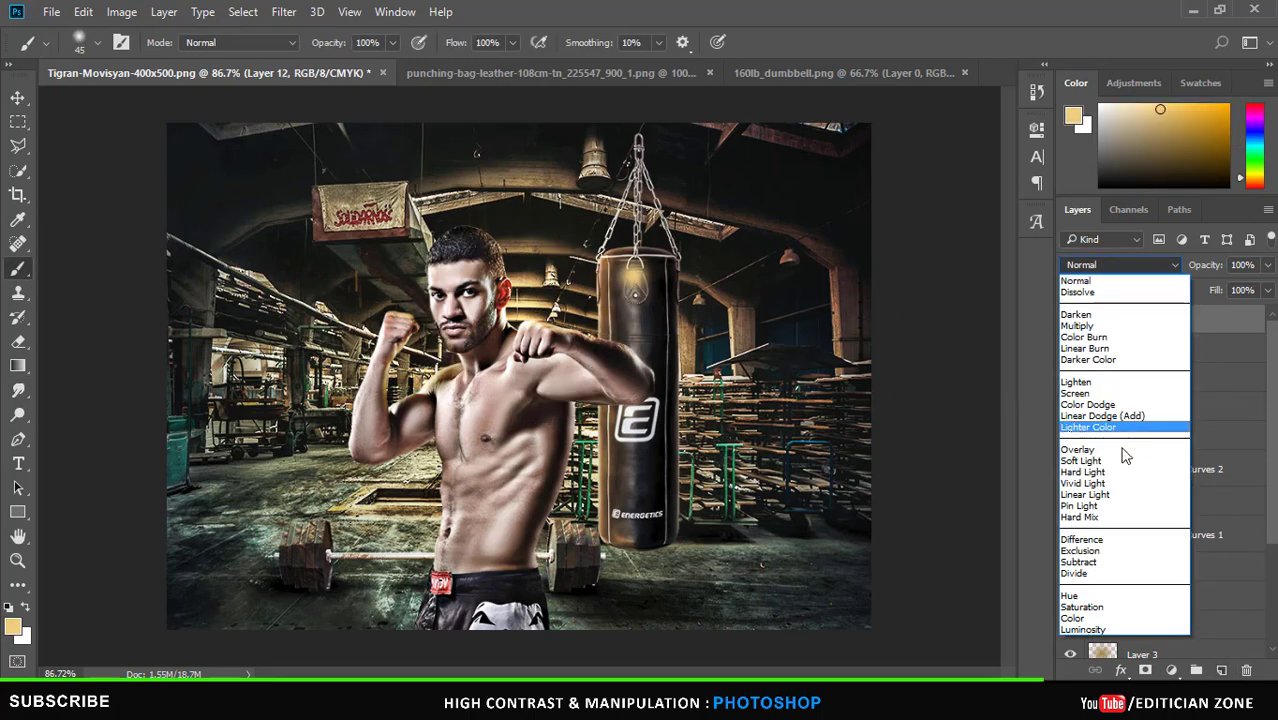
left_click(1112, 430)
key("v")
scroll(522, 328, "down", 1)
left_click_drag(1267, 290, 1196, 316)
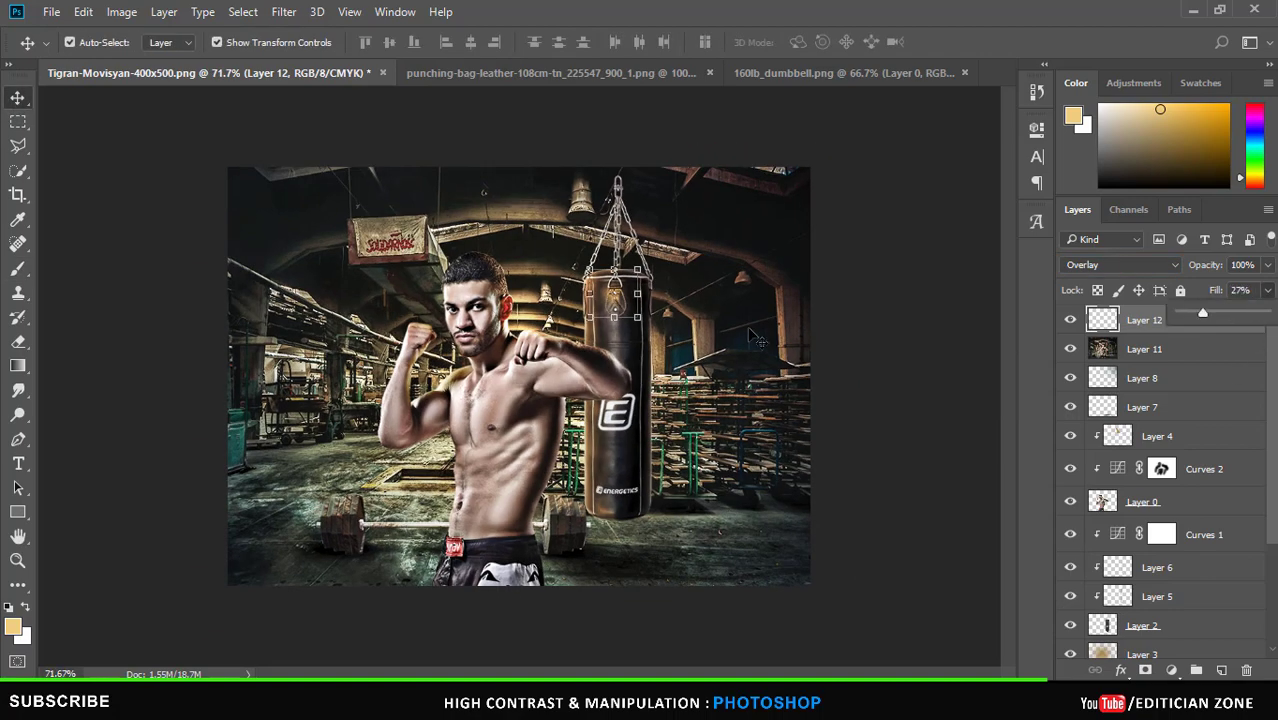
Scale Layer 12's tan tint to stretch across the whole scene and commit the transform.
key("ctrl+t")
left_click_drag(975, 572, 990, 660)
scroll(520, 380, "down", 3)
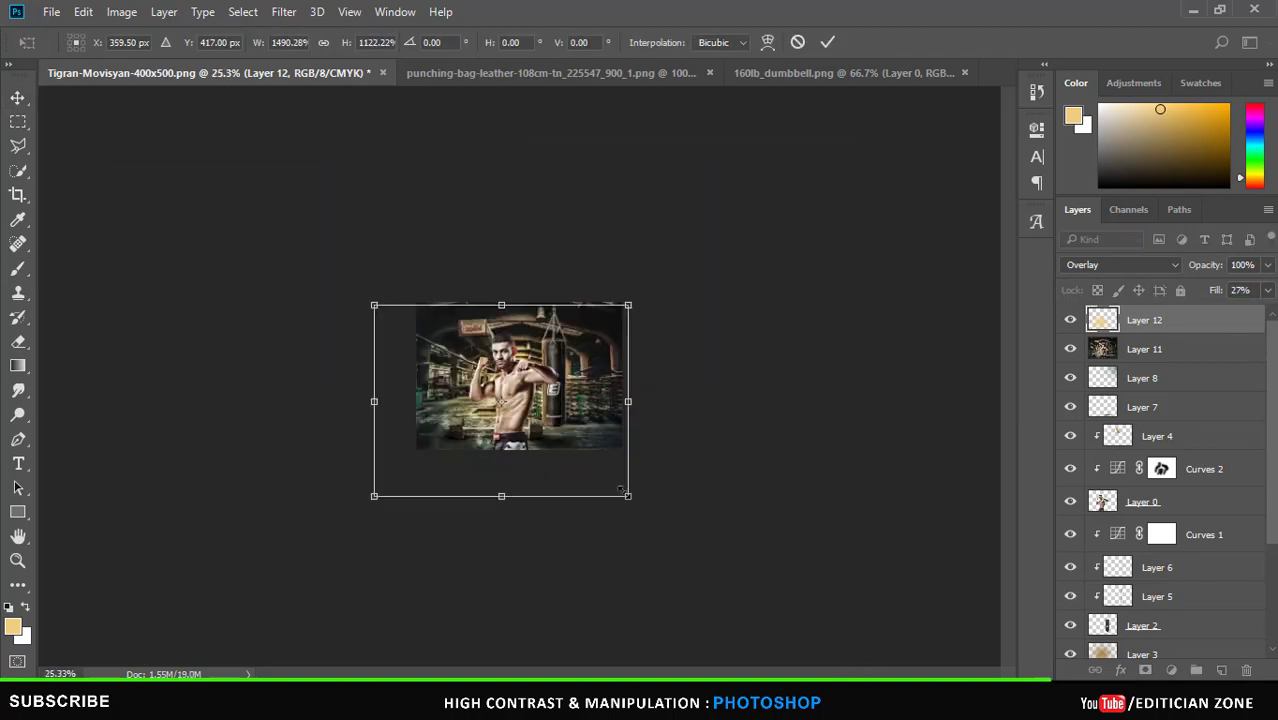
left_click_drag(815, 490, 821, 627)
scroll(520, 380, "up", 3)
scroll(520, 380, "up", 3)
scroll(520, 380, "down", 3)
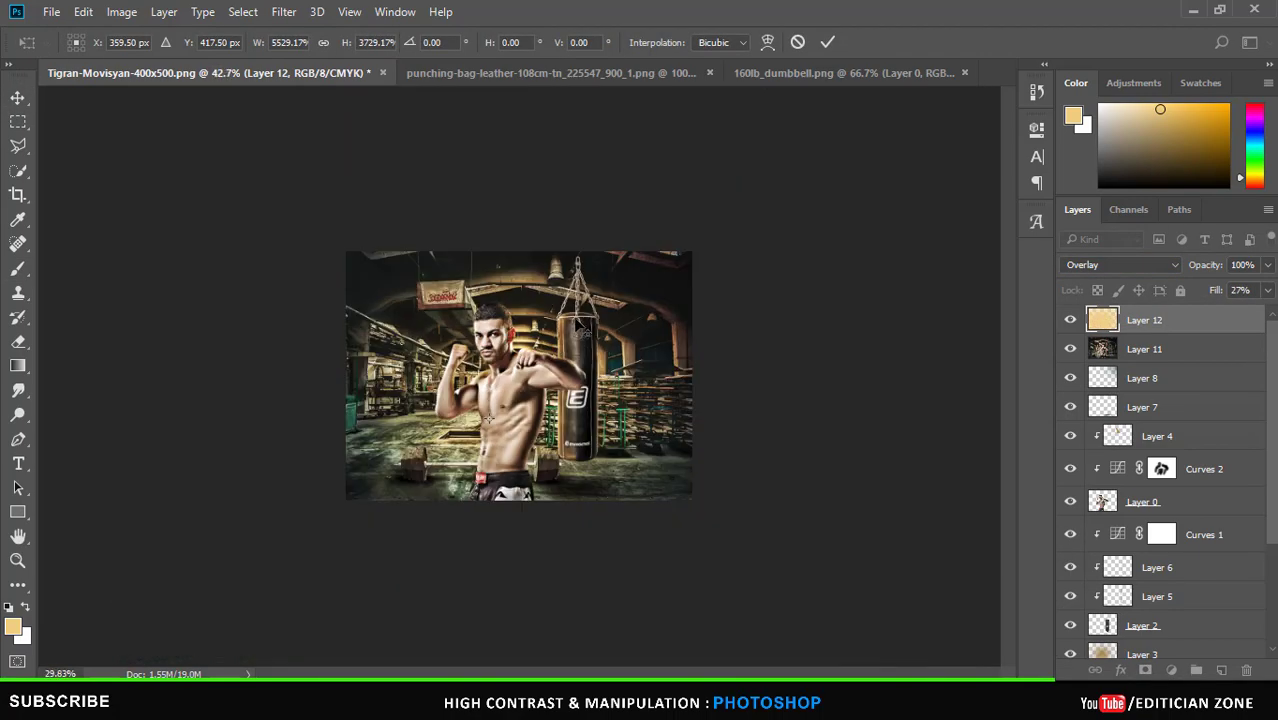
scroll(520, 380, "down", 3)
scroll(618, 482, "down", 1)
left_click_drag(780, 585, 640, 462)
scroll(640, 462, "up", 1)
scroll(640, 462, "up", 4)
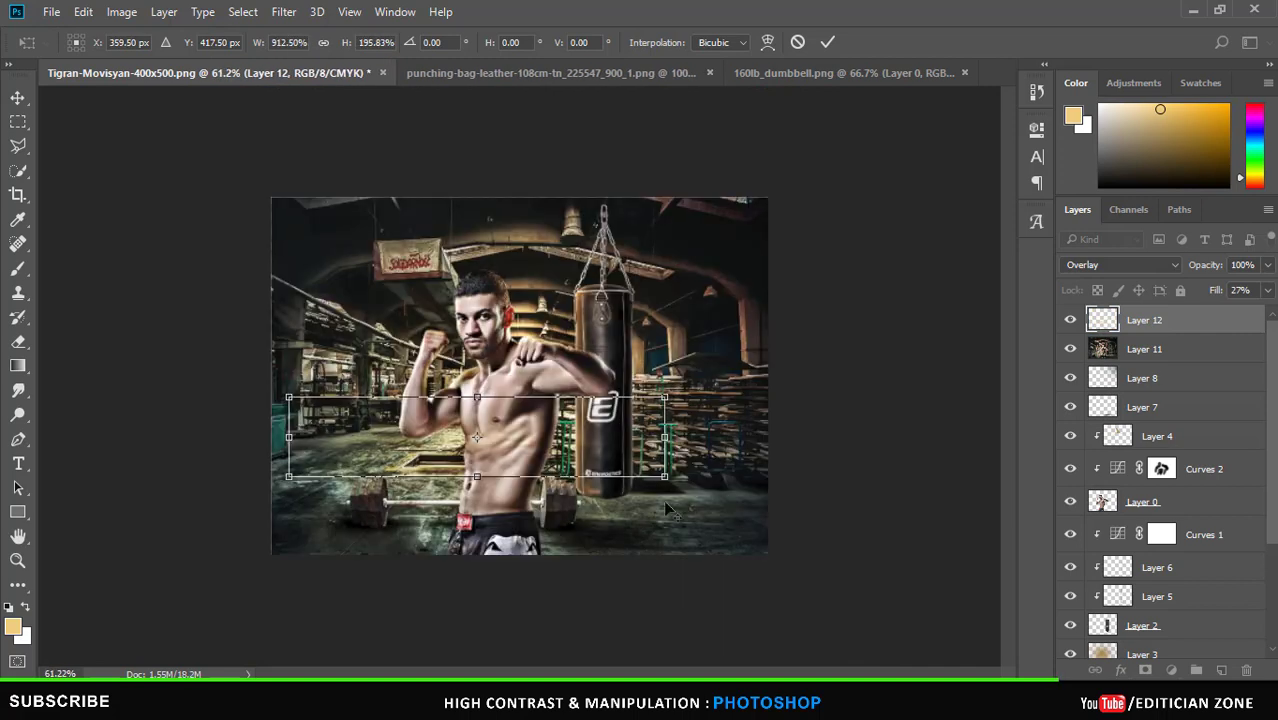
left_click_drag(700, 560, 798, 613)
mouse_move(740, 537)
left_mouse_down()
mouse_move(793, 400)
mouse_move(828, 430)
left_mouse_up()
key("Return")
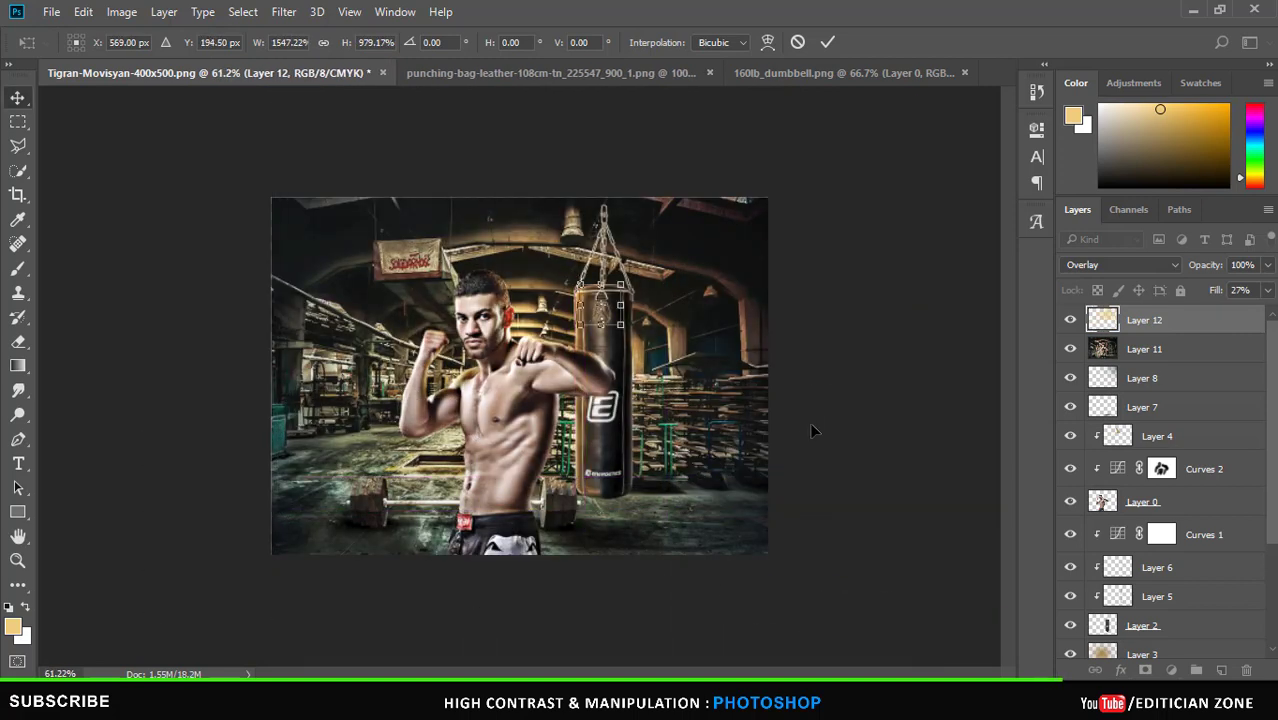
scroll(785, 420, "up", 1)
Add a Selective Color adjustment layer and shift the Reds and Cyans sliders.
left_click(1126, 82)
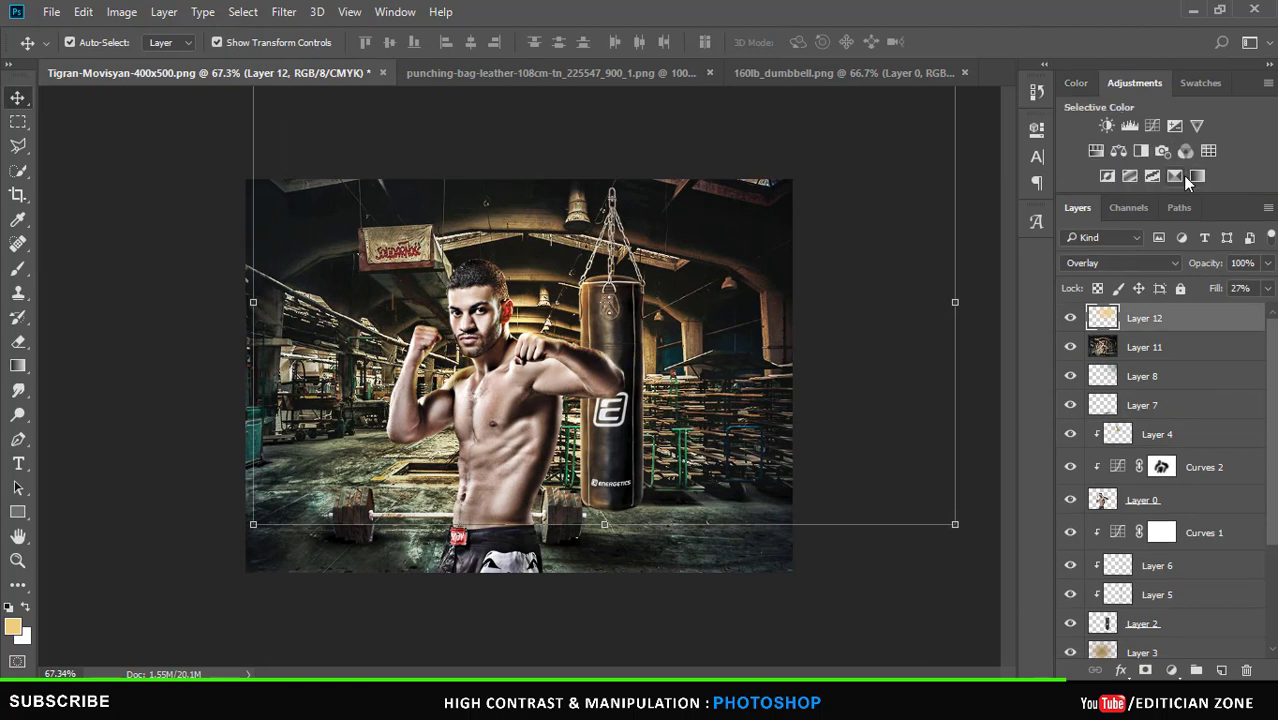
left_click(1182, 175)
left_click(855, 205)
left_click(852, 207)
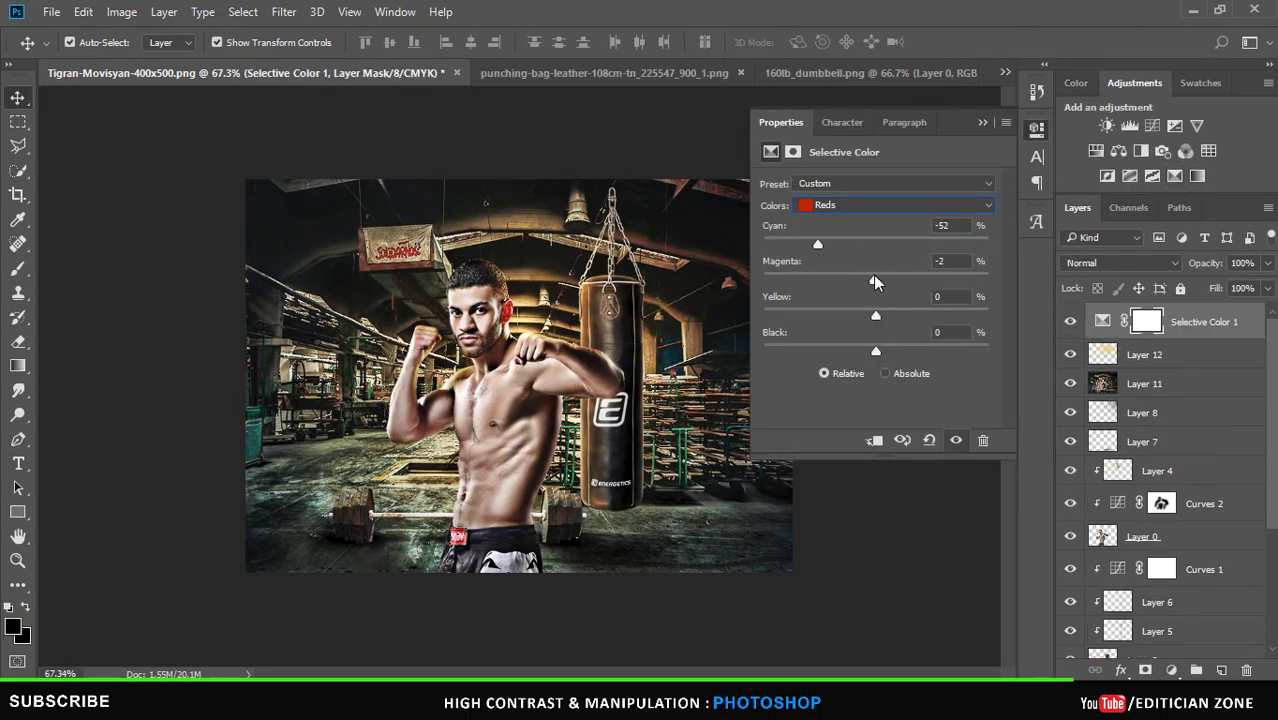
left_click_drag(863, 286, 884, 318)
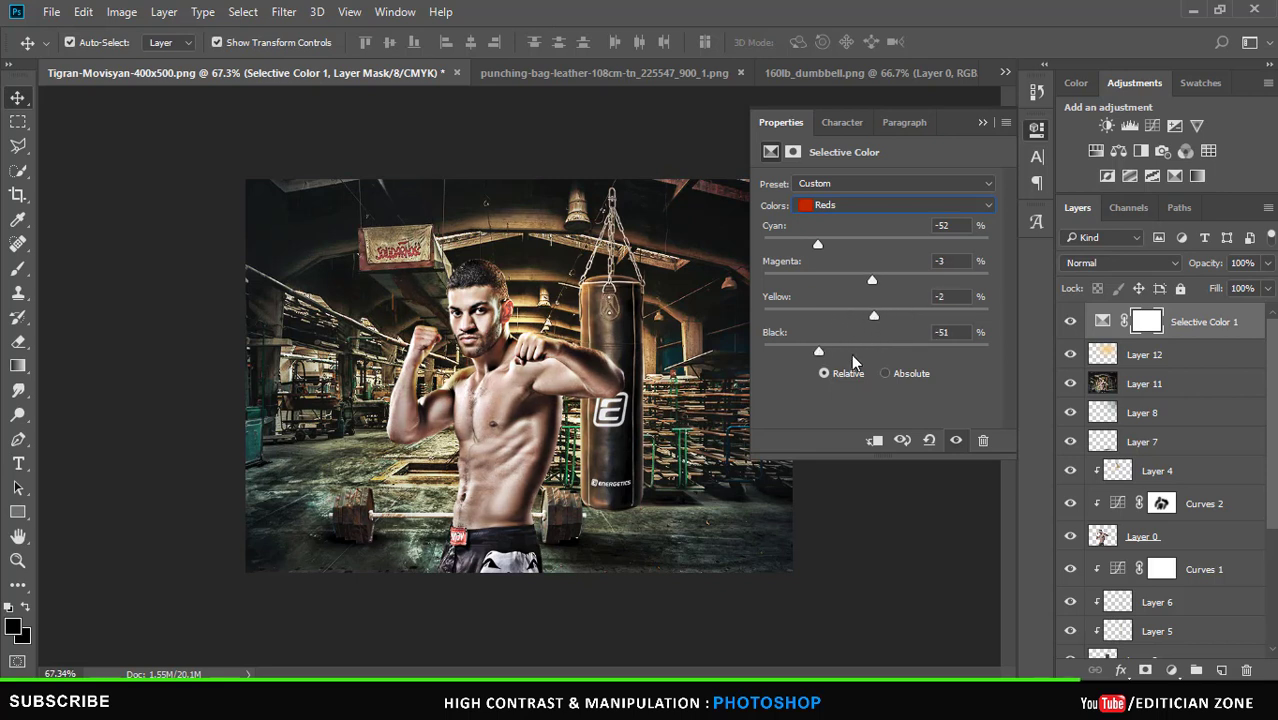
left_click(850, 205)
left_click(853, 268)
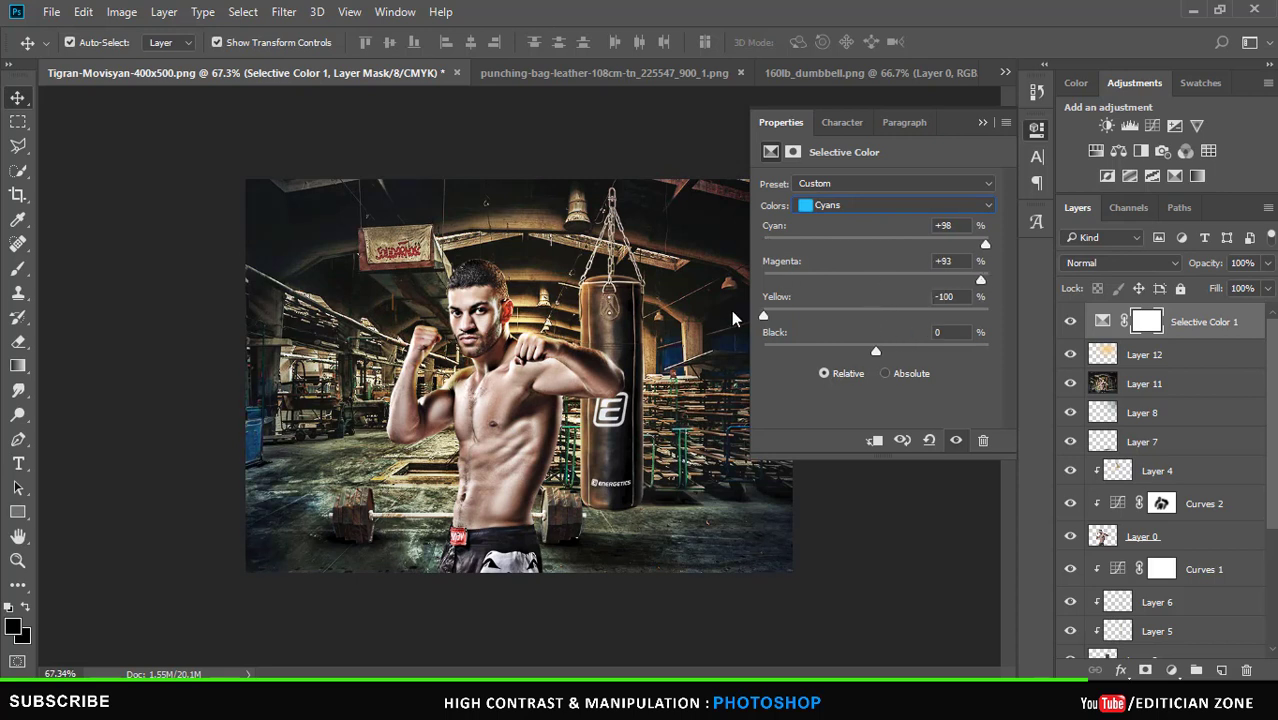
left_click_drag(774, 348, 838, 350)
Set the Selective Color Whites to Cyan +37, Magenta −5, Yellow +26, Black +33.
left_click(895, 205)
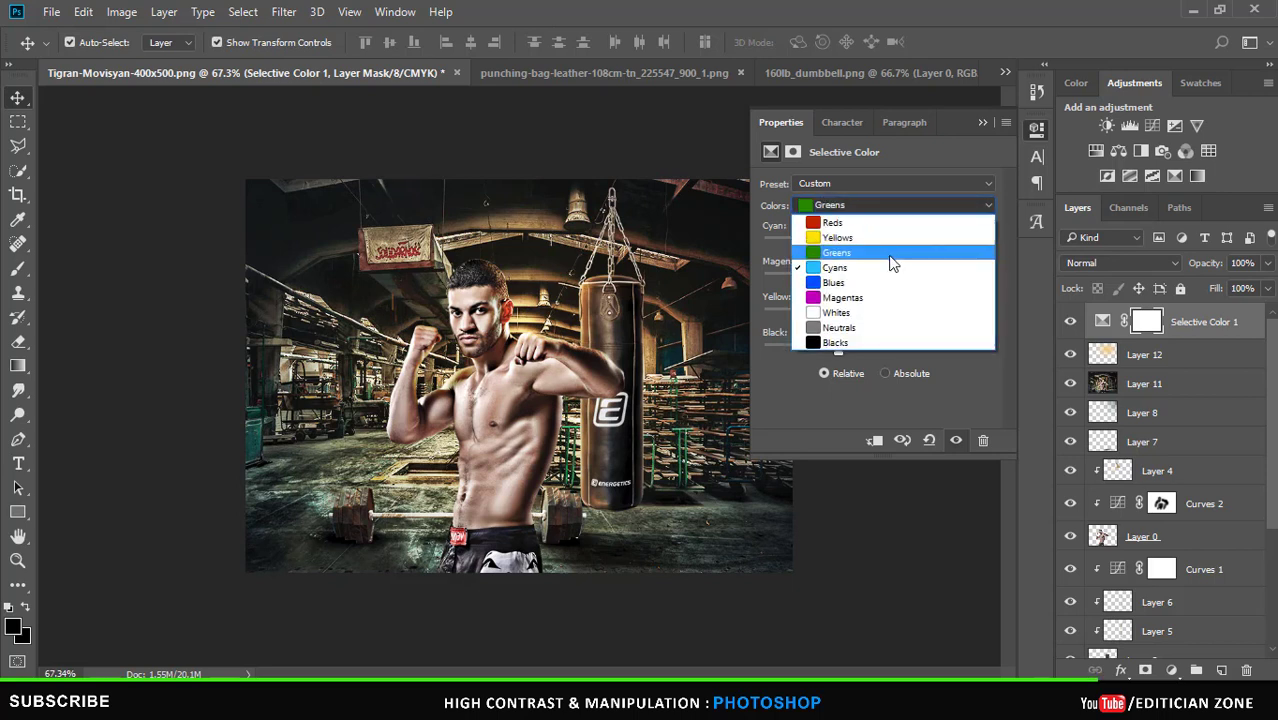
left_click(890, 240)
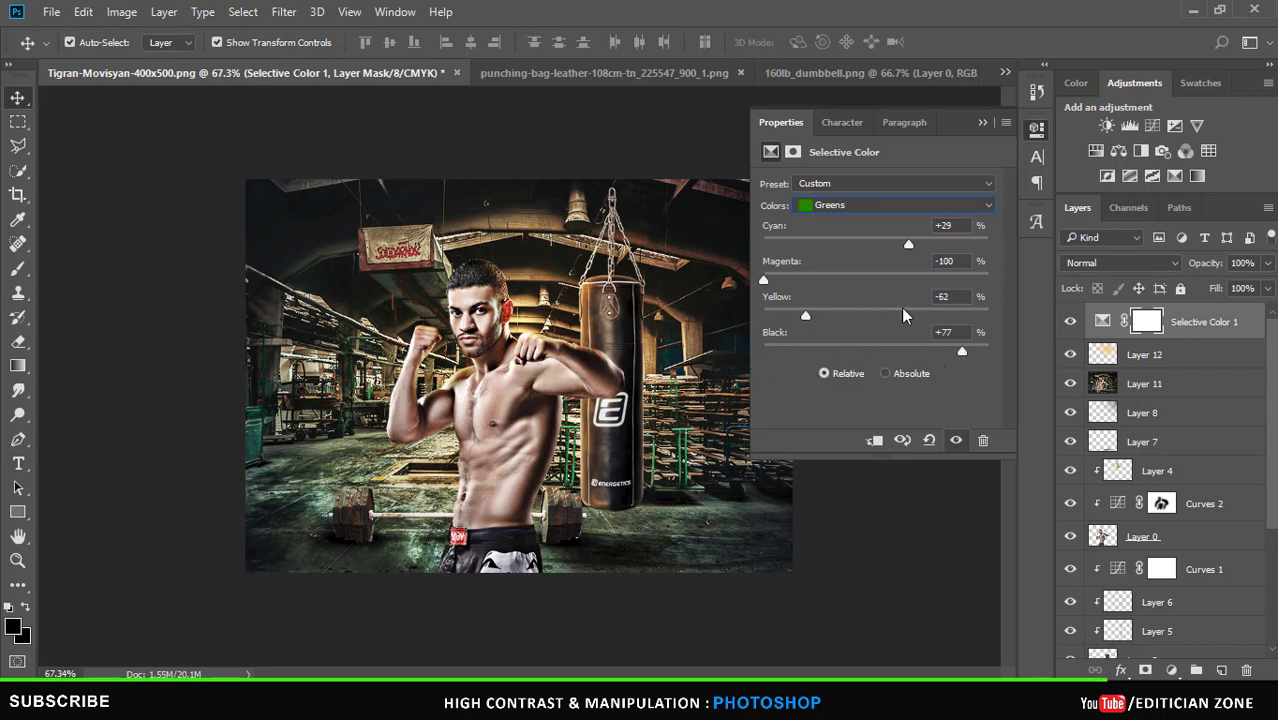
left_click(870, 205)
left_click(875, 273)
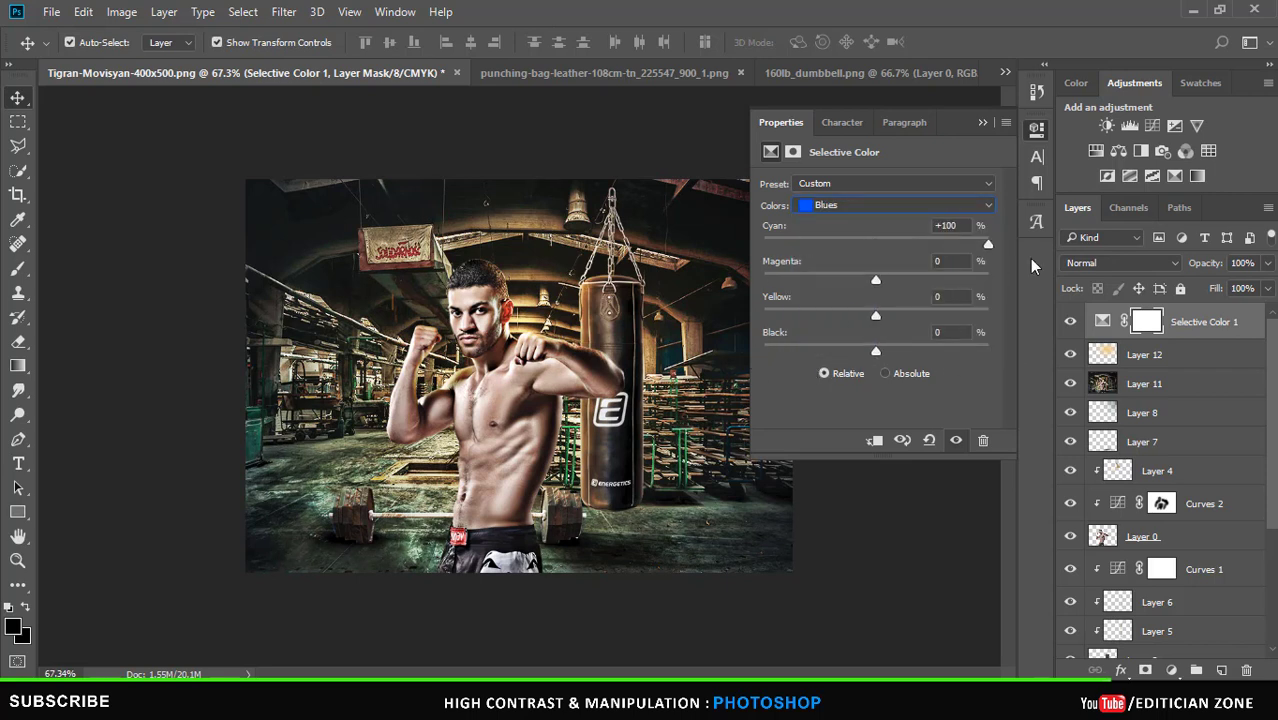
left_click(870, 205)
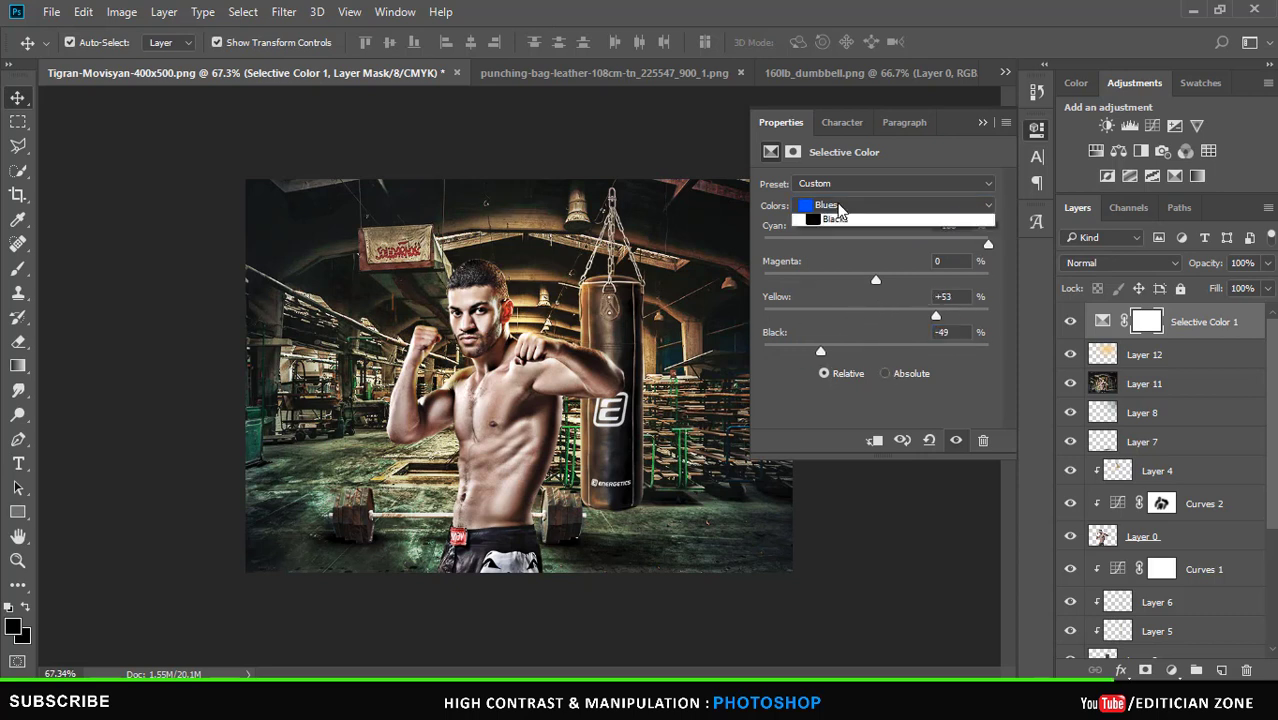
left_click(878, 245)
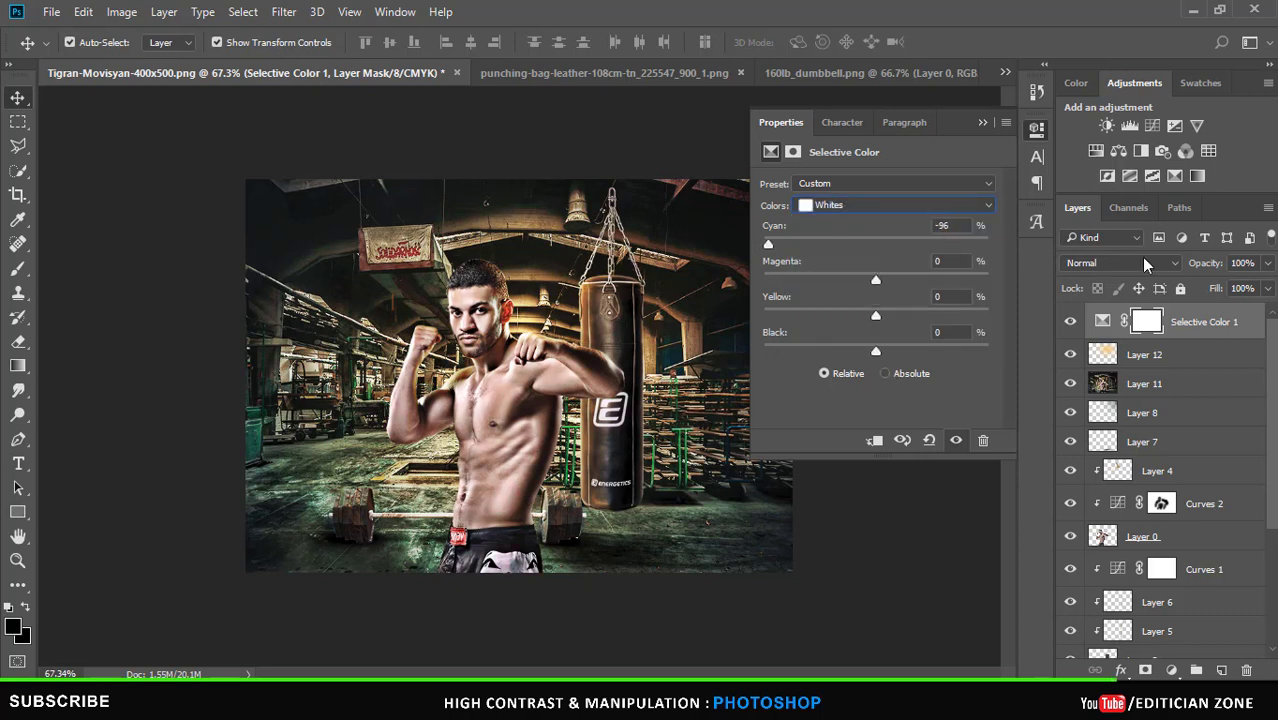
left_click_drag(876, 280, 870, 262)
left_click_drag(828, 318, 905, 317)
left_click(905, 352)
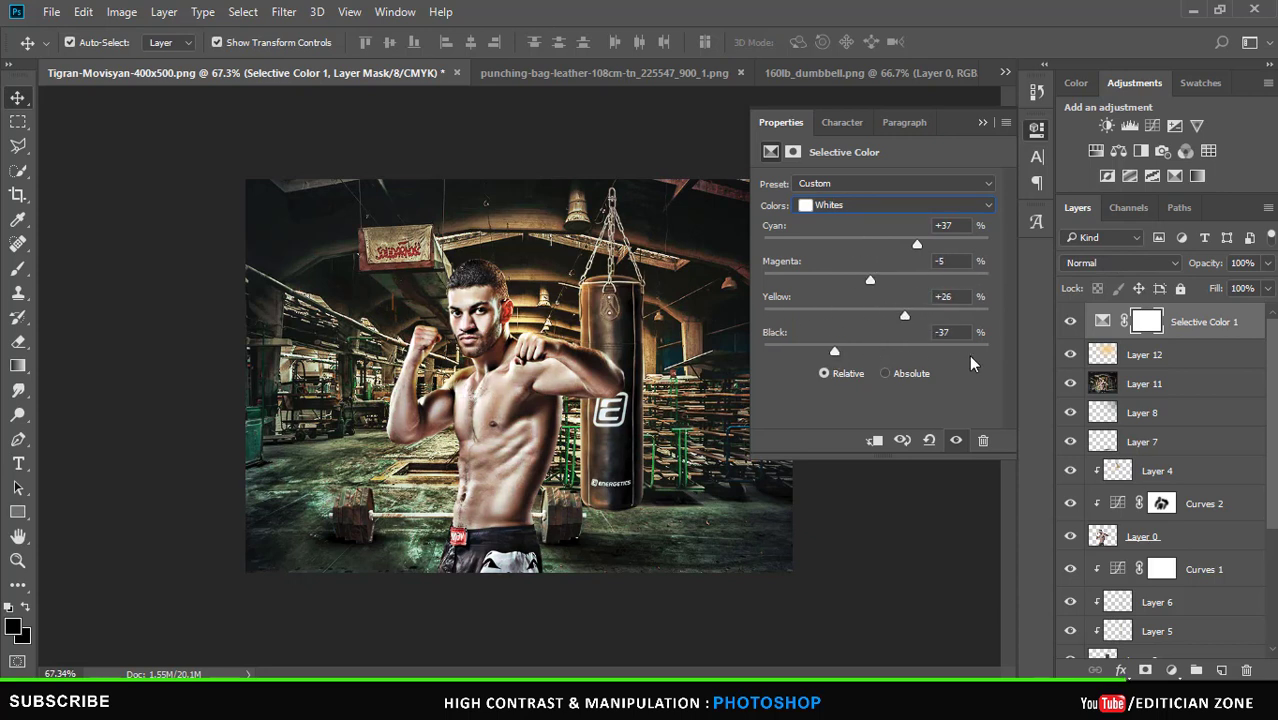
mouse_move(906, 366)
left_mouse_down()
mouse_move(1000, 368)
mouse_move(921, 366)
mouse_move(933, 368)
left_mouse_up()
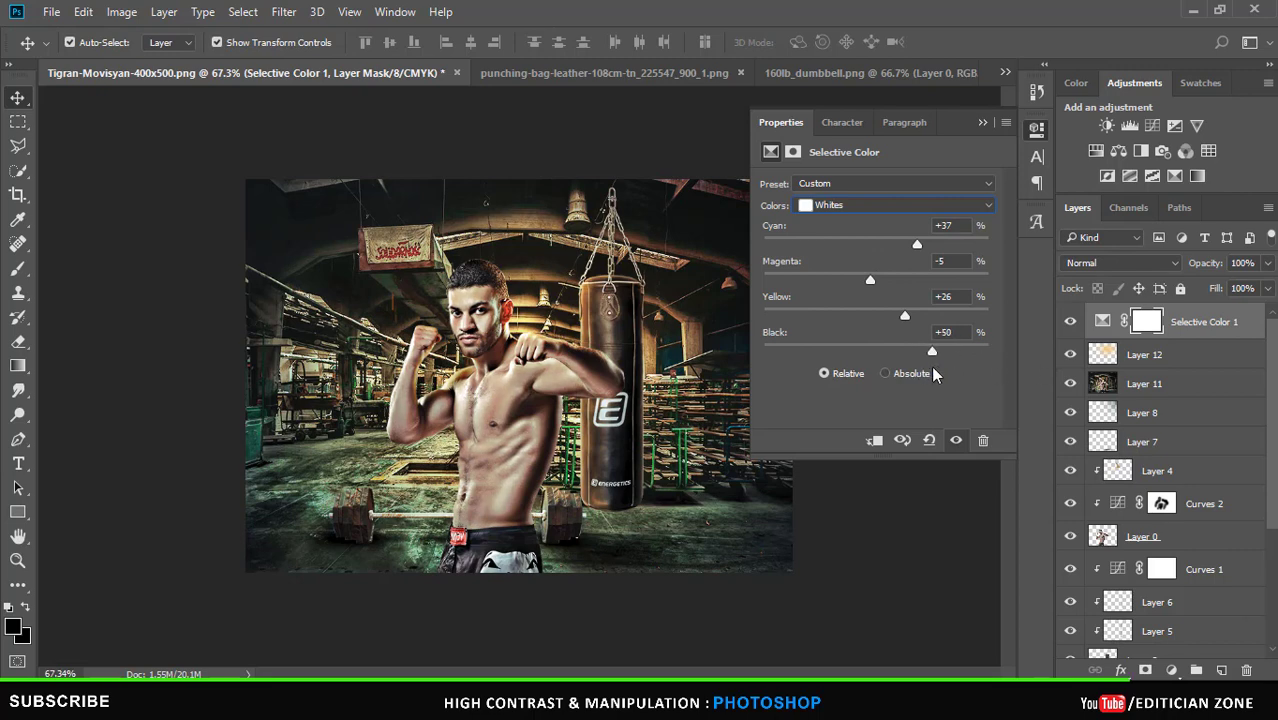
Stamp all visible layers into a new merged Layer 13.
left_click(983, 122)
key("ctrl+shift+alt+e")
left_click(283, 11)
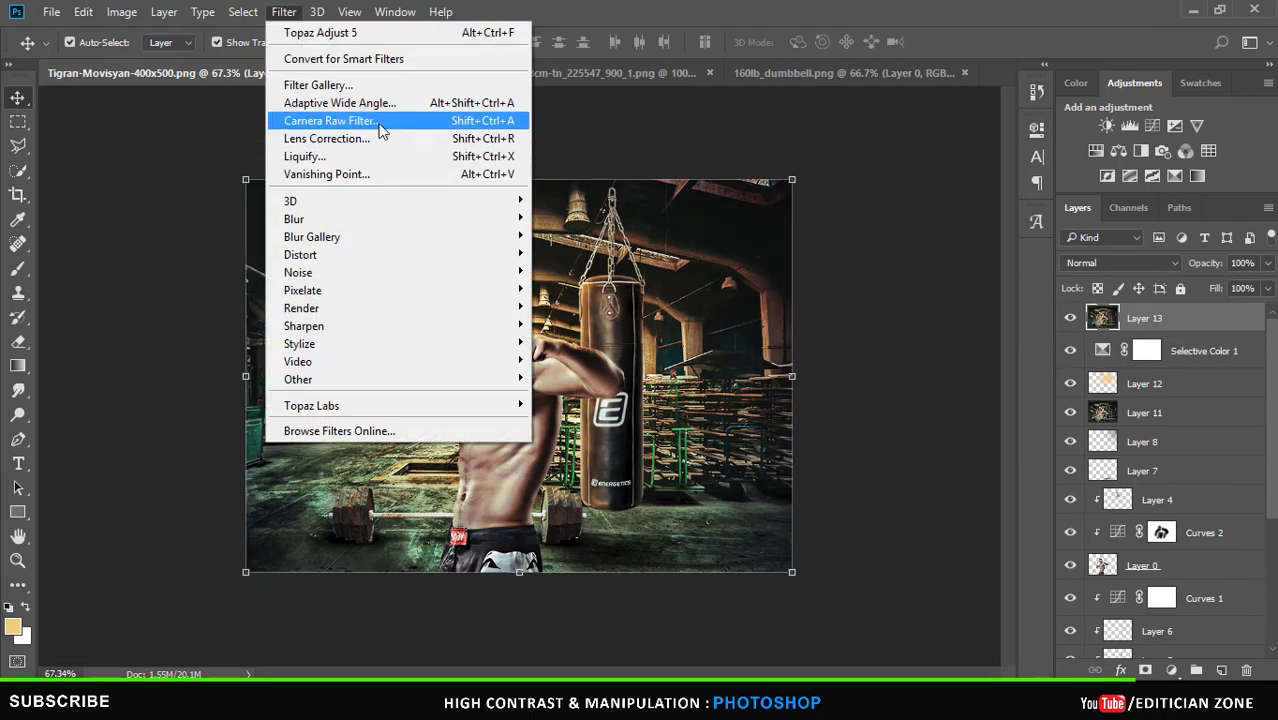
left_click(379, 124)
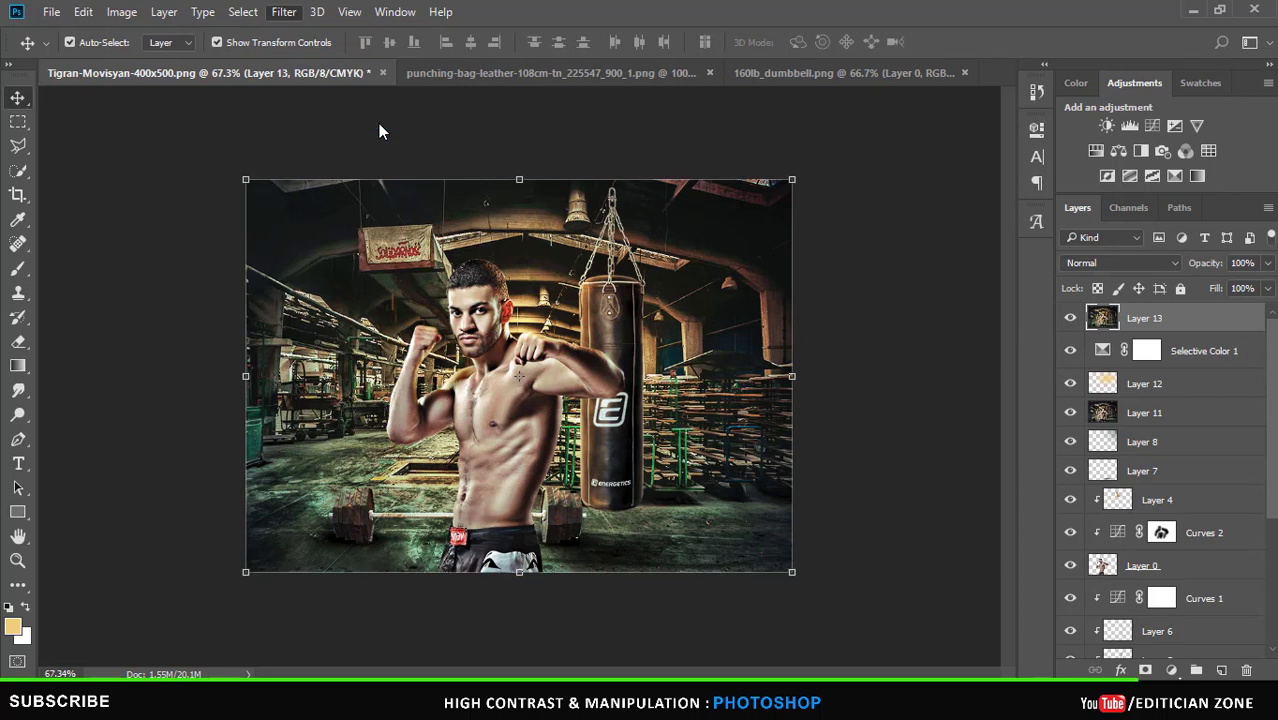
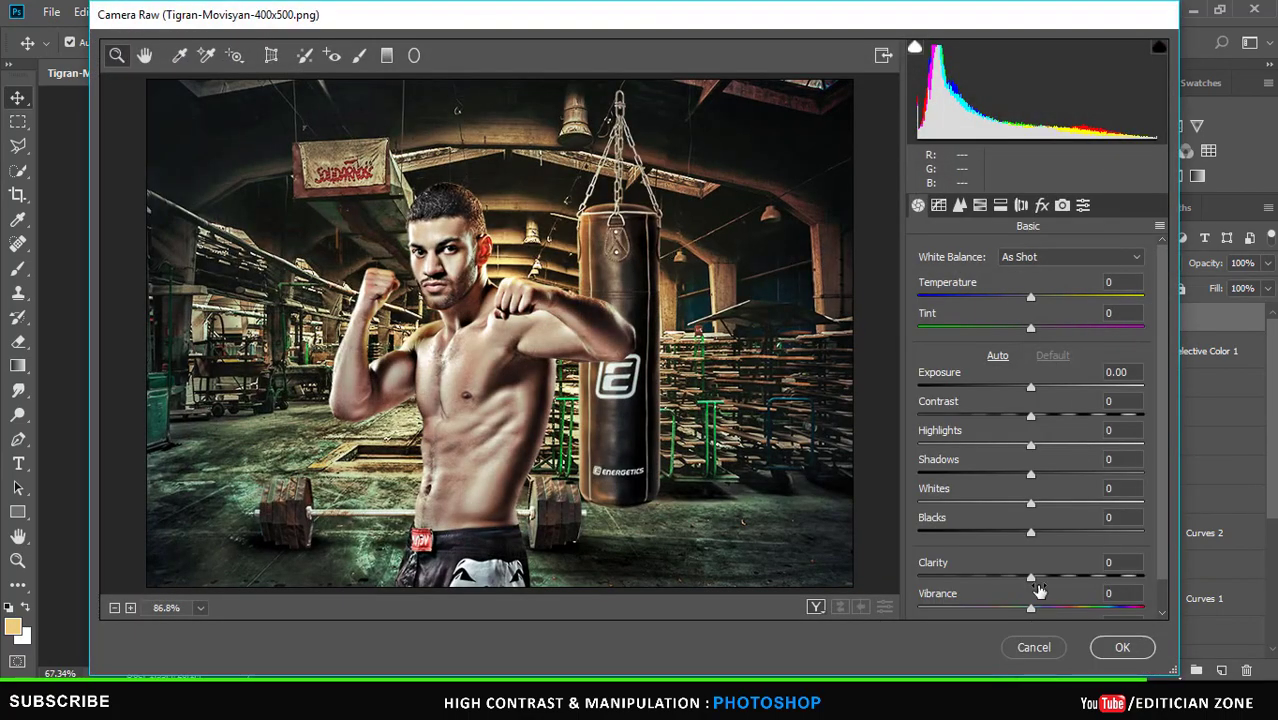
Set Camera Raw Blacks -5, Shadows -66, Clarity +21, and tone-curve Highlights +16, Lights -11.
mouse_move(1031, 533)
left_mouse_down()
mouse_move(972, 534)
mouse_move(1025, 533)
mouse_move(1045, 508)
left_mouse_up()
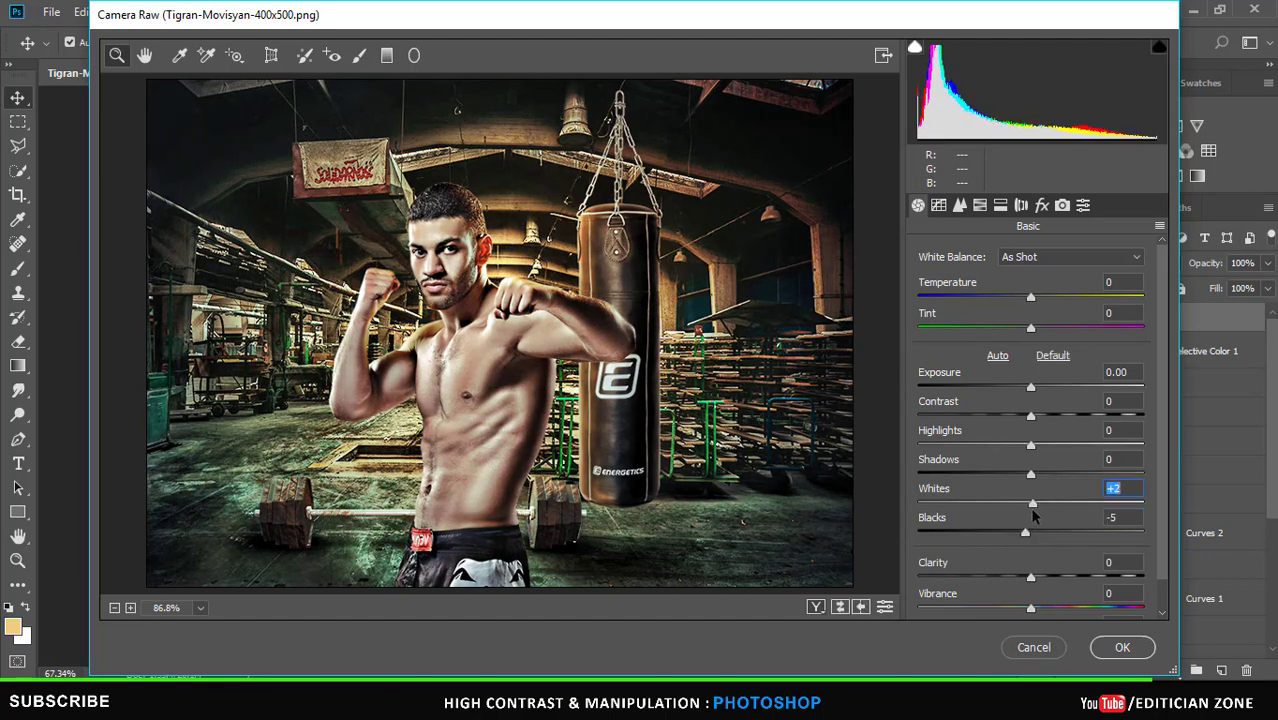
left_click_drag(1031, 578, 1054, 578)
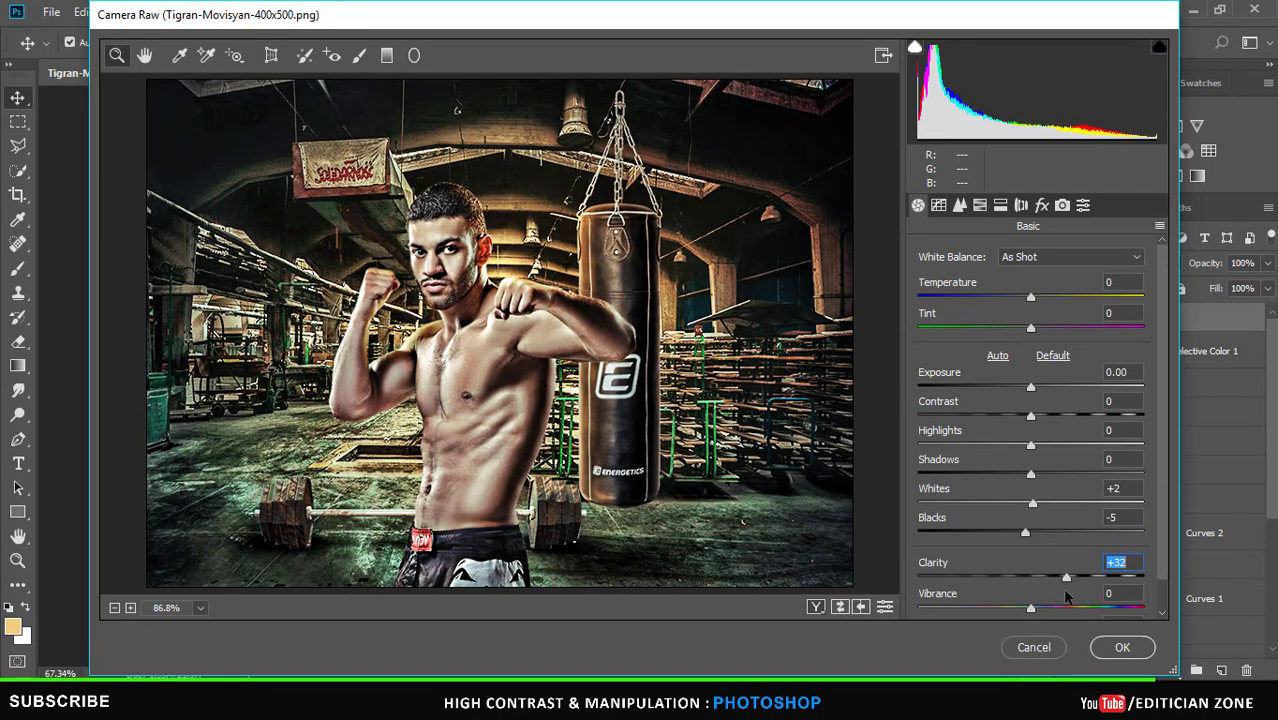
mouse_move(1033, 503)
left_mouse_down()
mouse_move(1065, 507)
mouse_move(1031, 503)
mouse_move(1022, 481)
mouse_move(957, 476)
left_mouse_up()
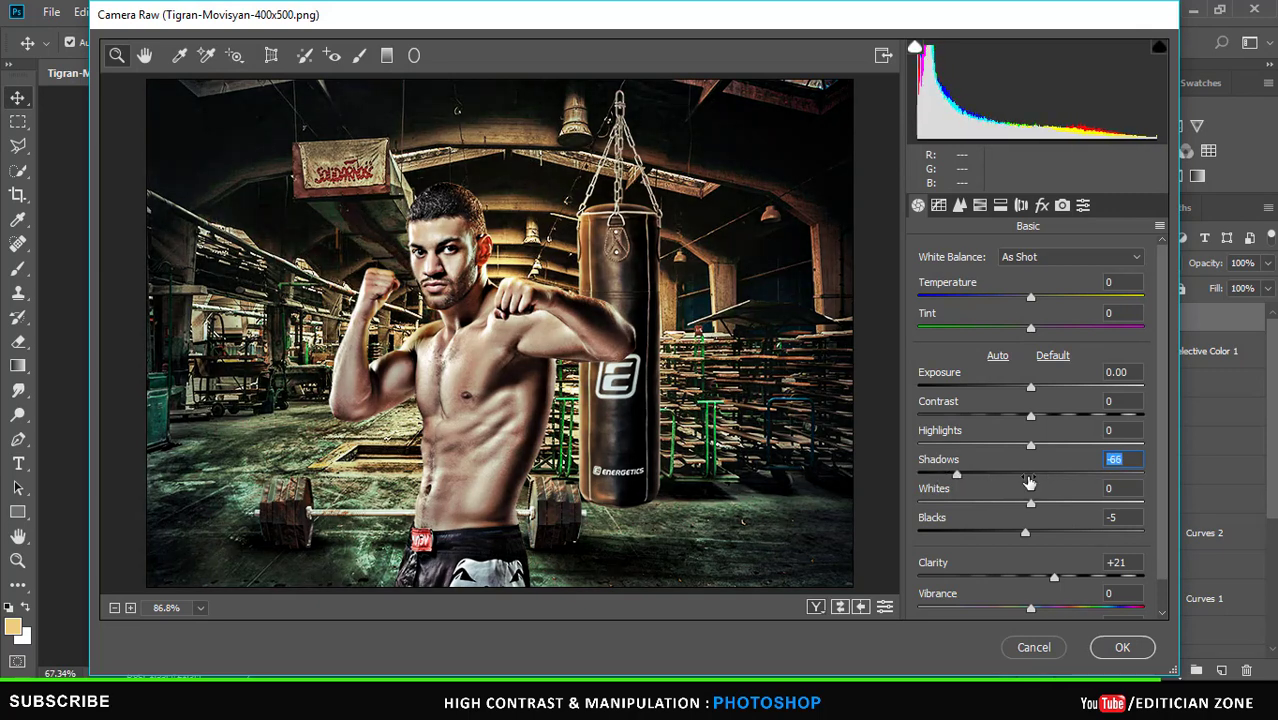
left_click(940, 207)
mouse_move(1033, 568)
left_mouse_down()
mouse_move(1051, 573)
mouse_move(1018, 587)
left_mouse_up()
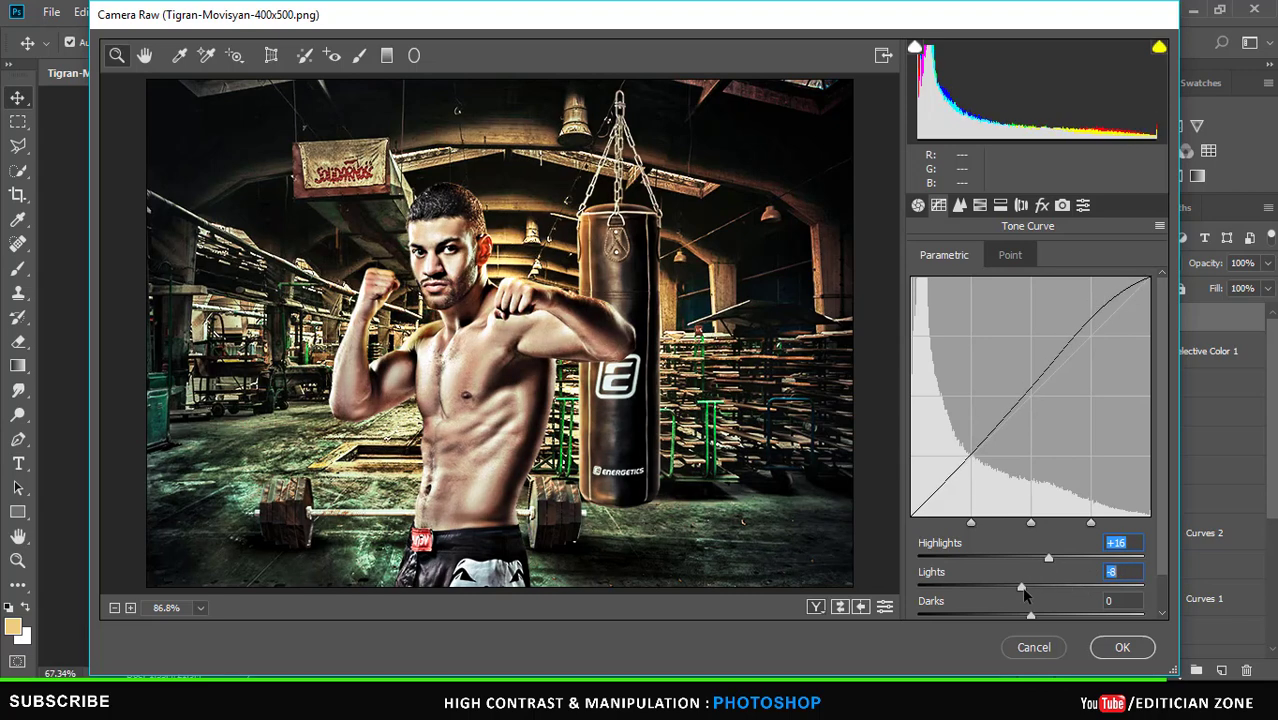
Boost HSL saturation to Greens +61, Aquas +98, Blues +60, and reduce Yellows.
left_click(978, 206)
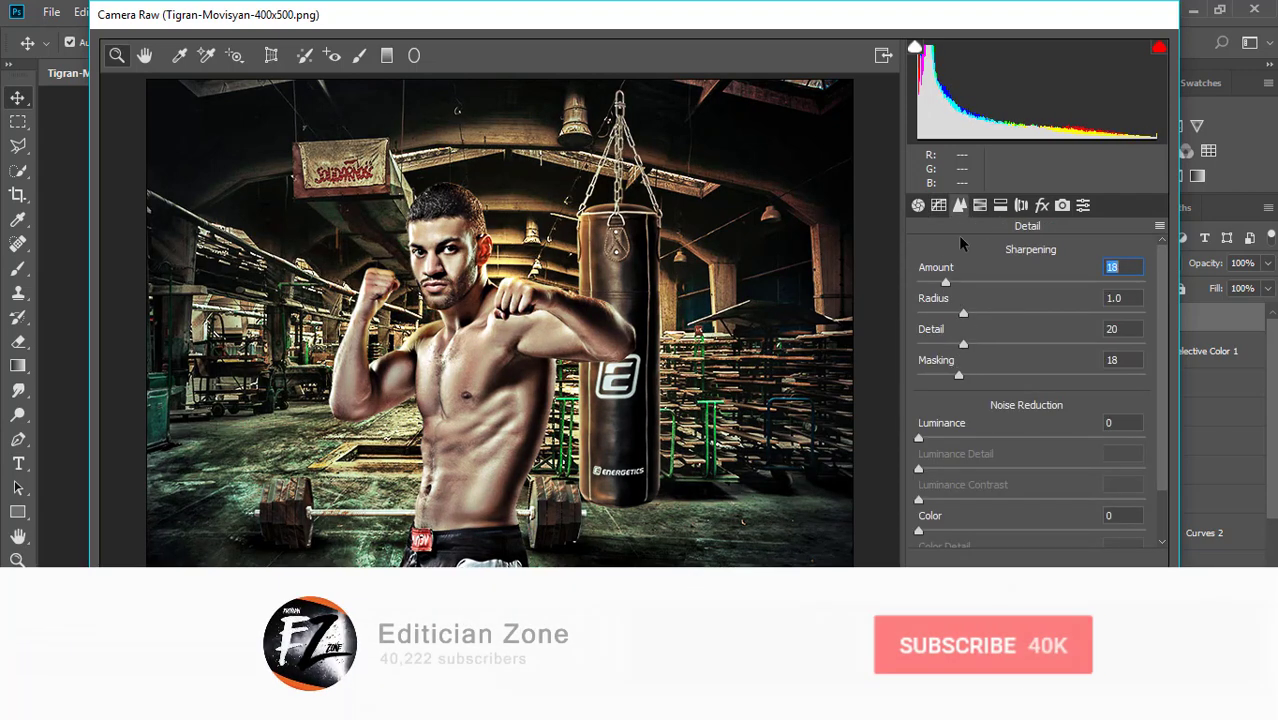
left_click(979, 205)
left_click(994, 284)
left_click_drag(1036, 476, 1243, 497)
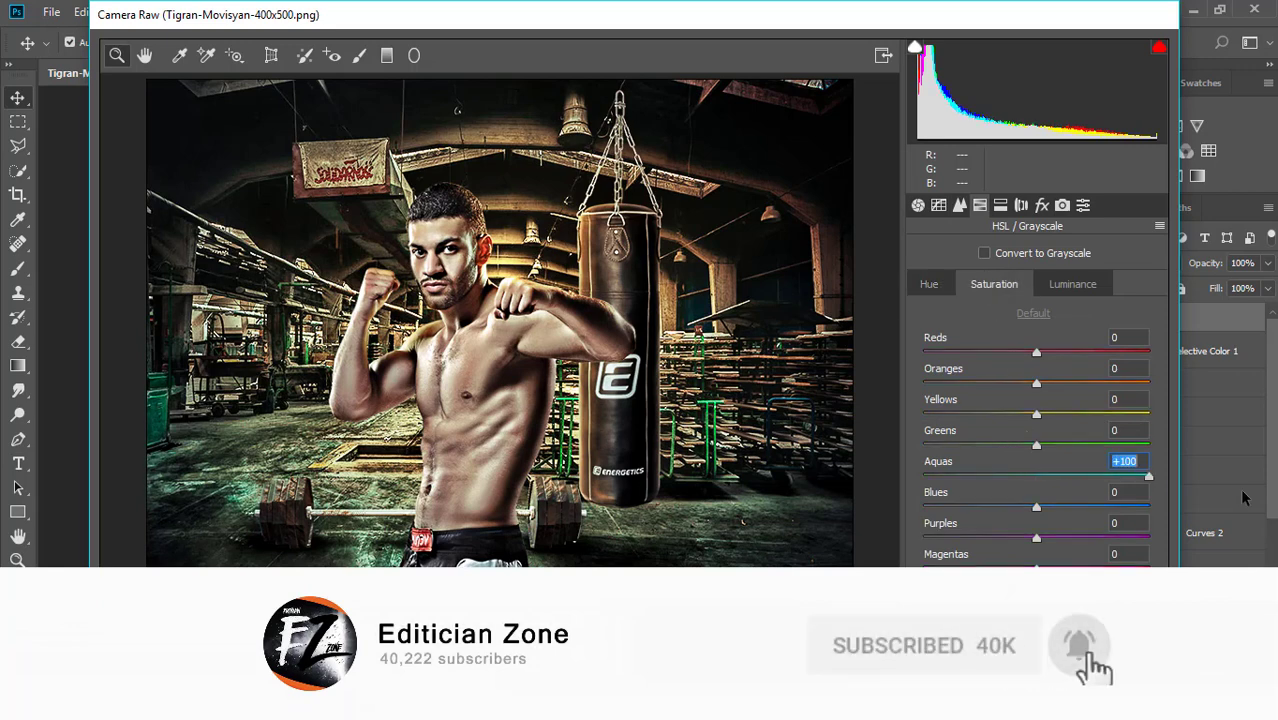
mouse_move(1036, 445)
left_mouse_down()
mouse_move(1180, 447)
mouse_move(1117, 447)
left_mouse_up()
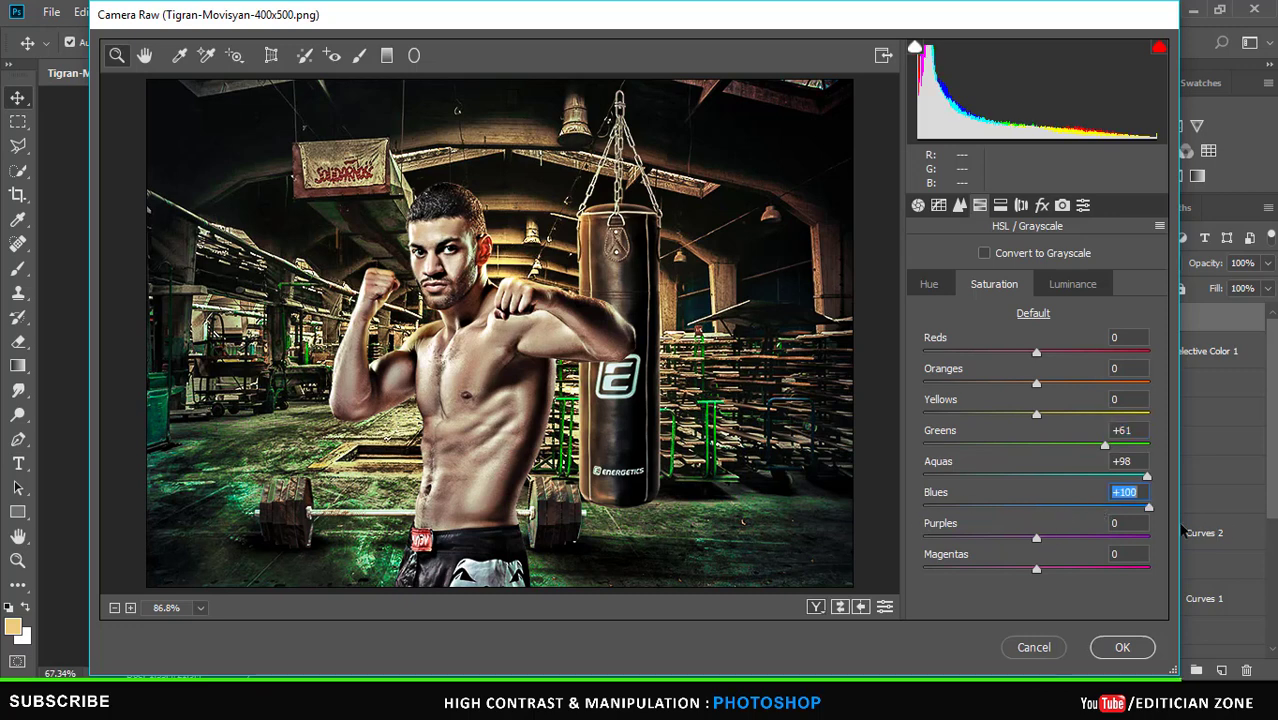
left_click_drag(1183, 531, 1101, 515)
left_click_drag(1063, 415, 1110, 427)
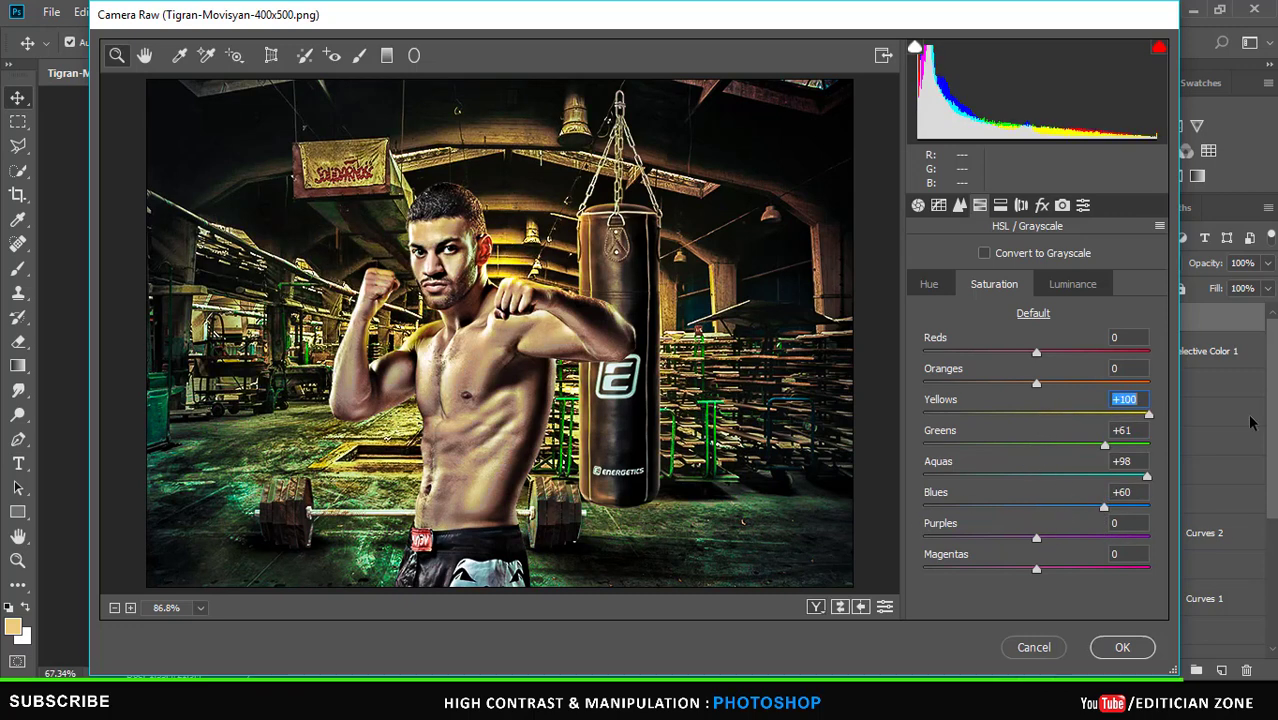
type("0")
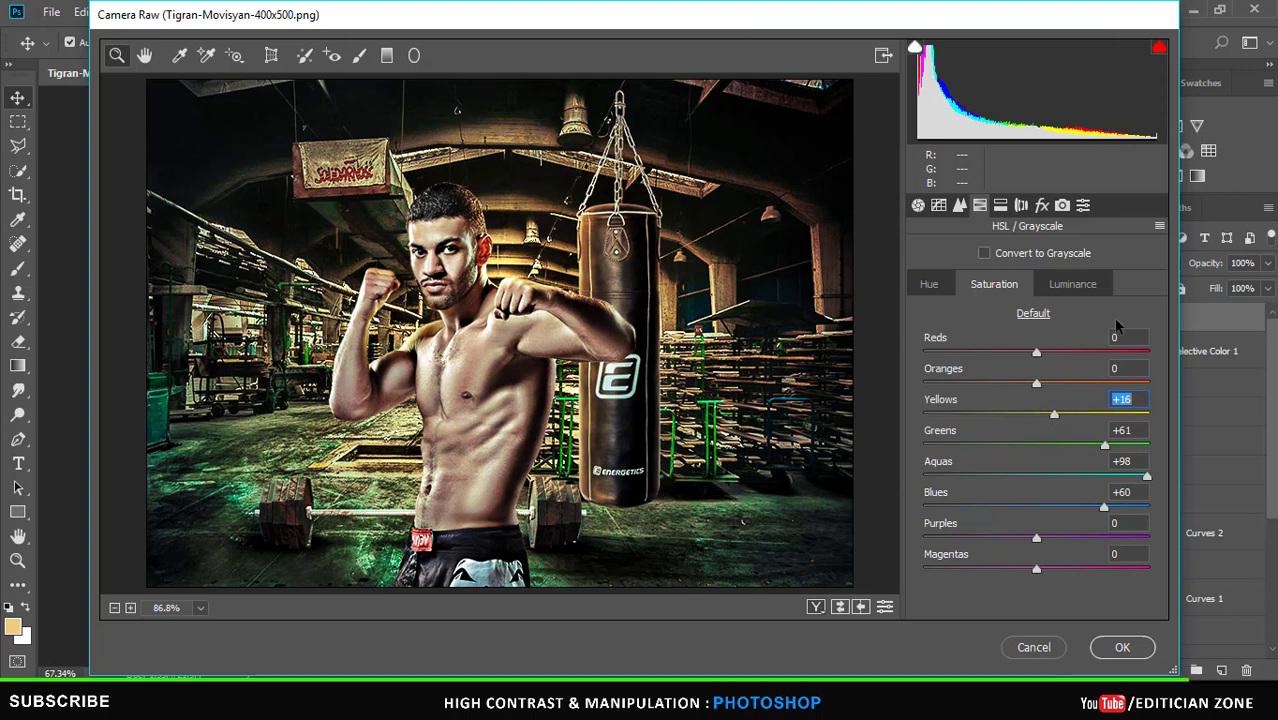
Tint the split-toning highlights, add a -11 vignette, and apply the Camera Raw filter.
left_click(1000, 205)
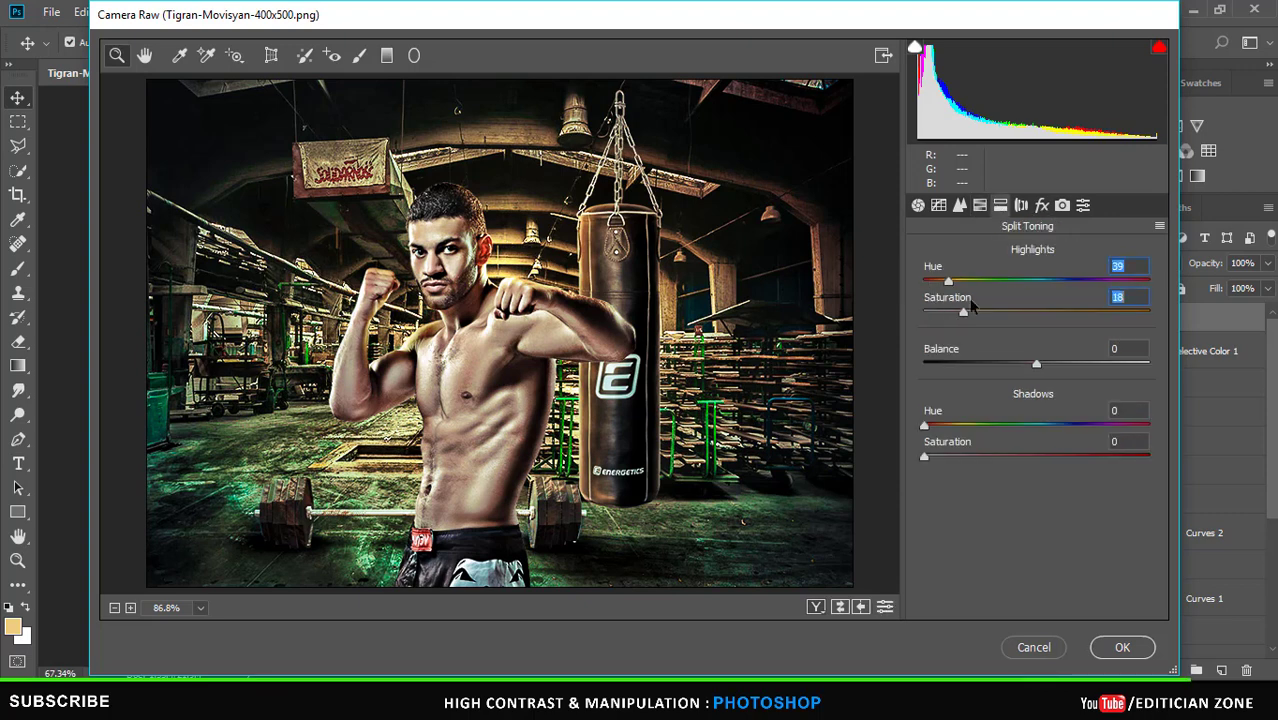
mouse_move(948, 281)
left_mouse_down()
mouse_move(1099, 284)
mouse_move(976, 284)
mouse_move(948, 311)
left_mouse_up()
left_click_drag(974, 281, 979, 286)
left_click(1041, 205)
left_click_drag(1031, 515, 1018, 515)
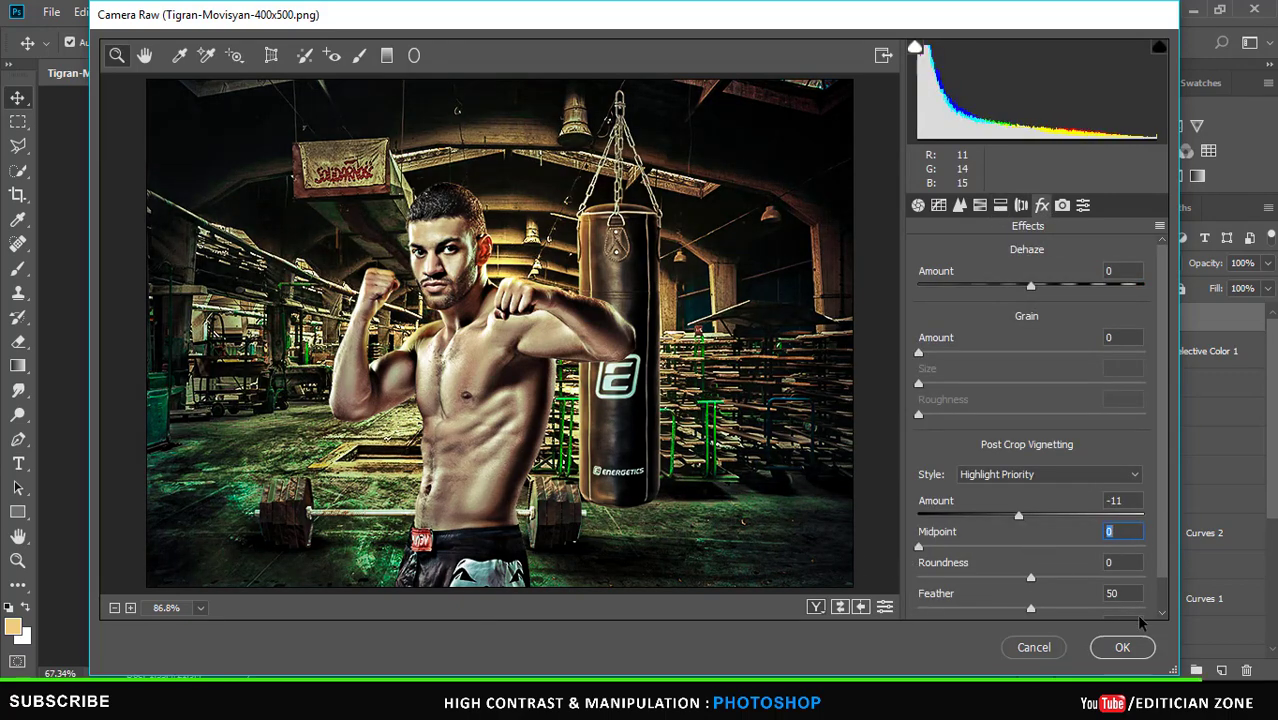
left_click(1125, 646)
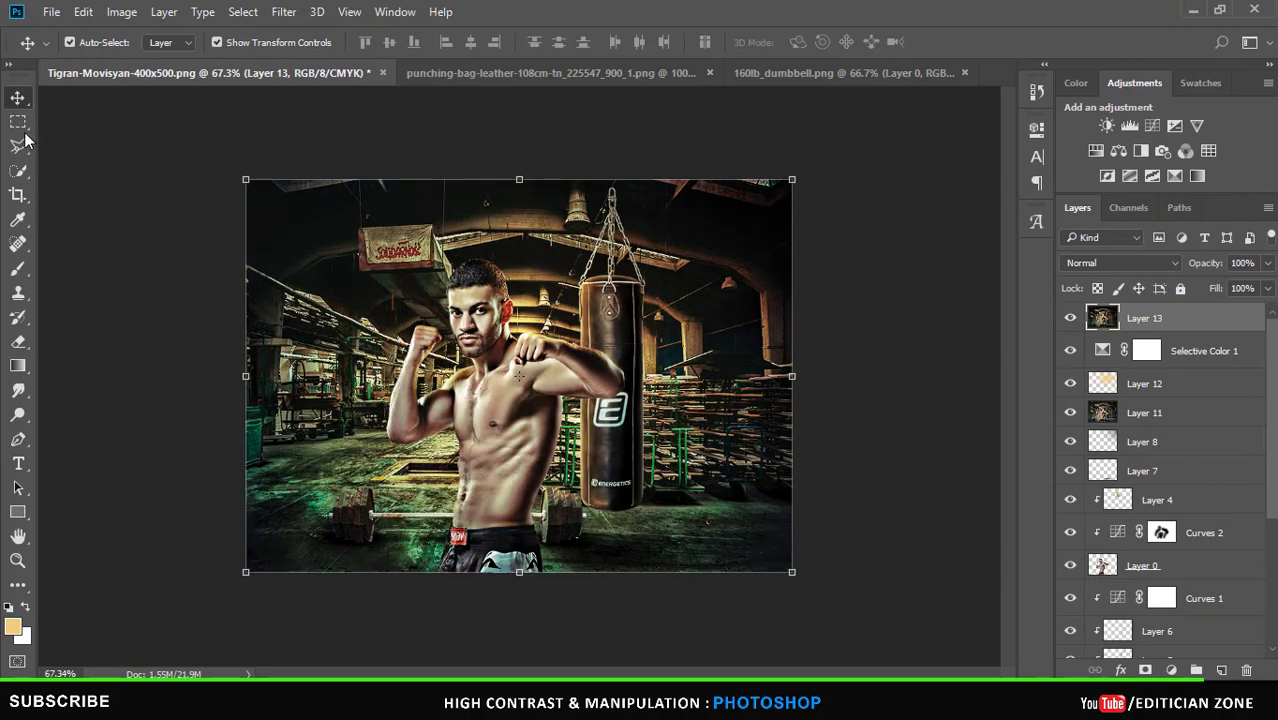
Cancel the started crop and select Layer 13 with the Move tool.
left_click(18, 195)
left_click_drag(519, 180, 522, 187)
scroll(520, 180, "up", 3)
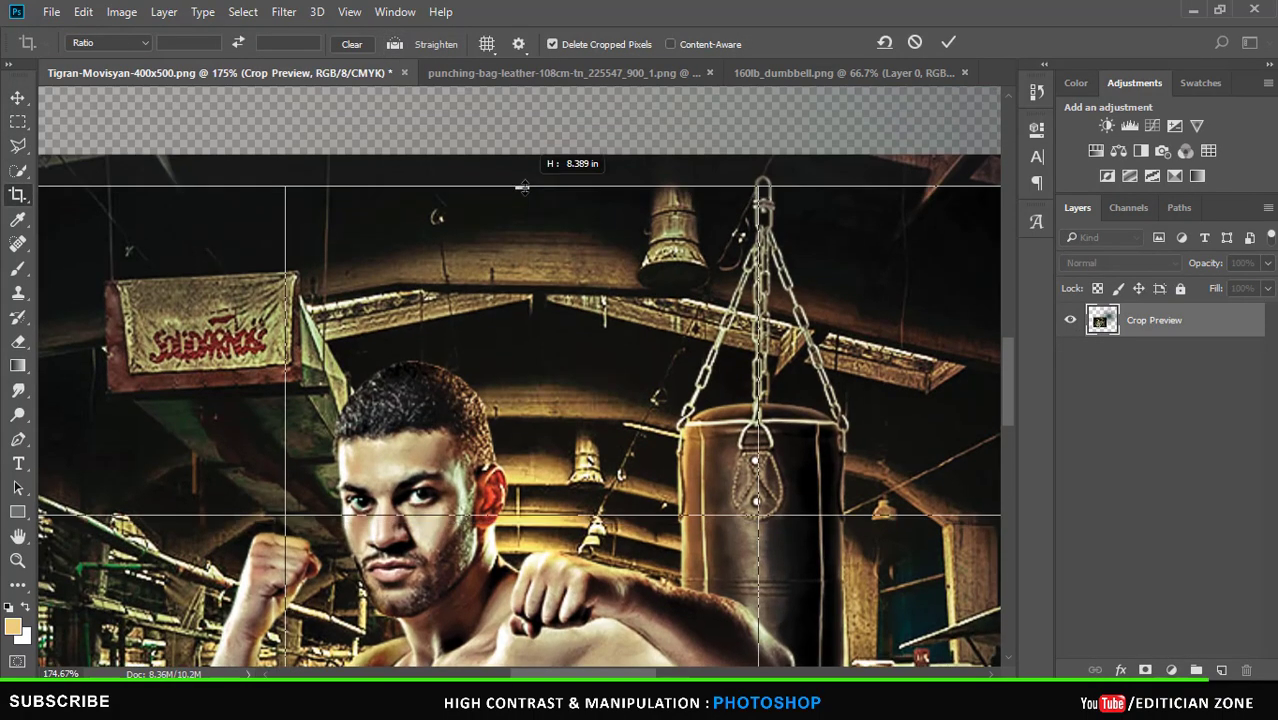
key("Escape")
scroll(530, 190, "down", 3)
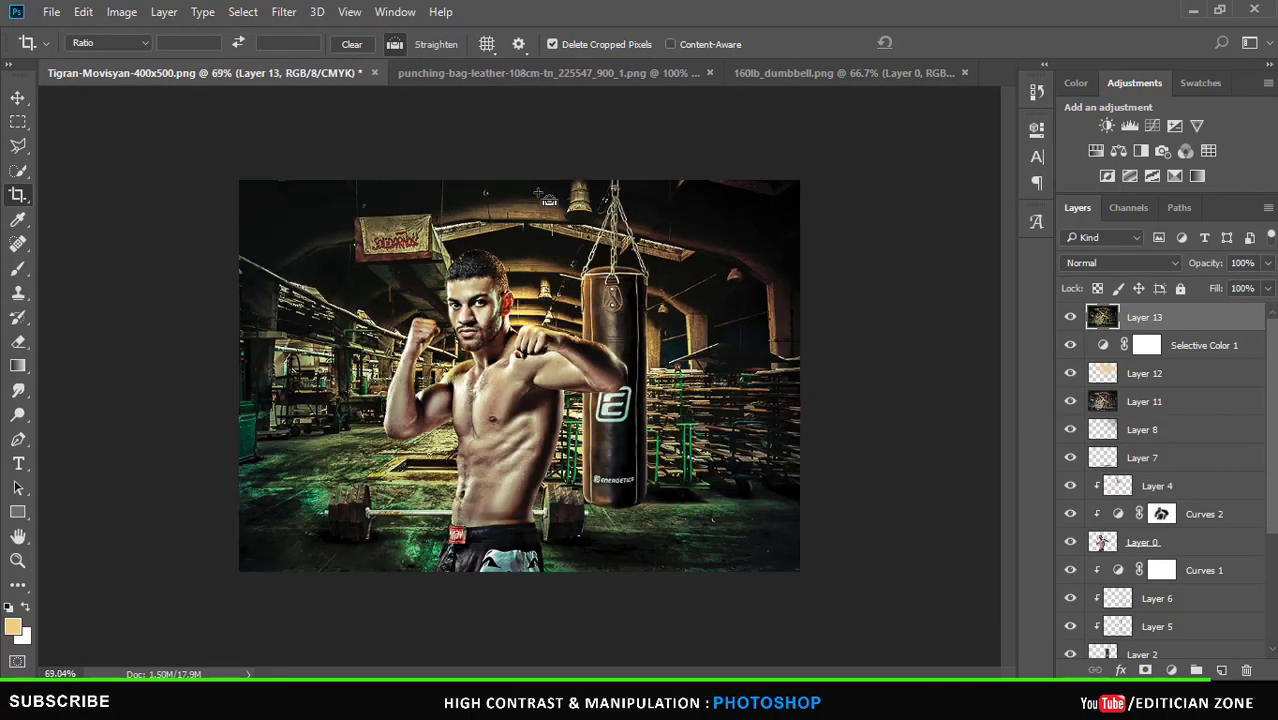
scroll(548, 199, "up", 1)
key("v")
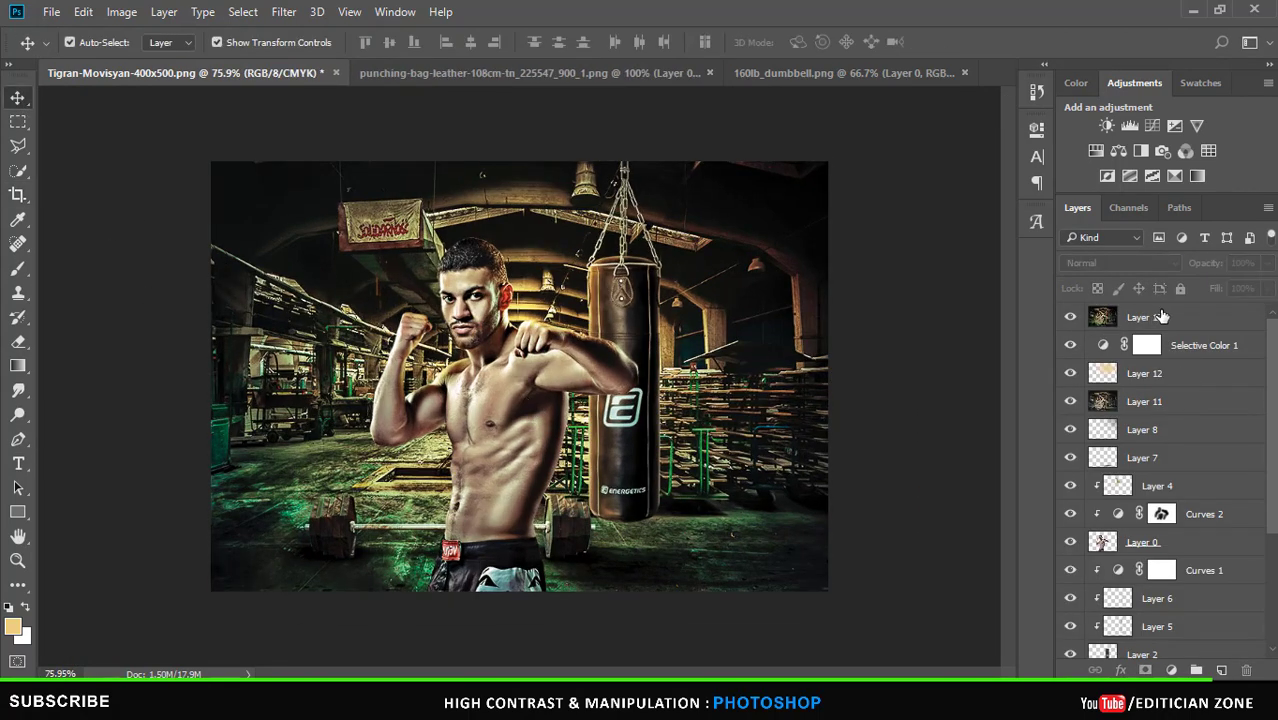
left_click(1160, 316)
Apply an Anisotropic Diffuse filter to Layer 13.
left_click(284, 12)
left_click(570, 345)
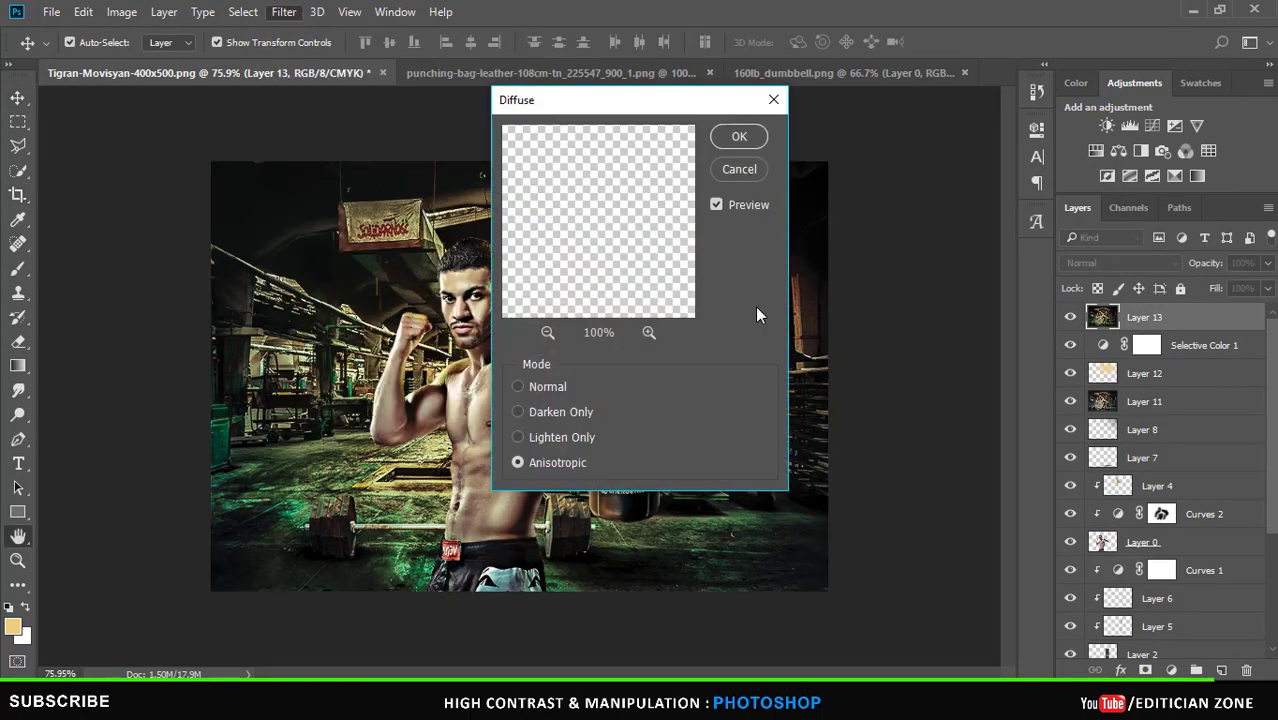
key("Return")
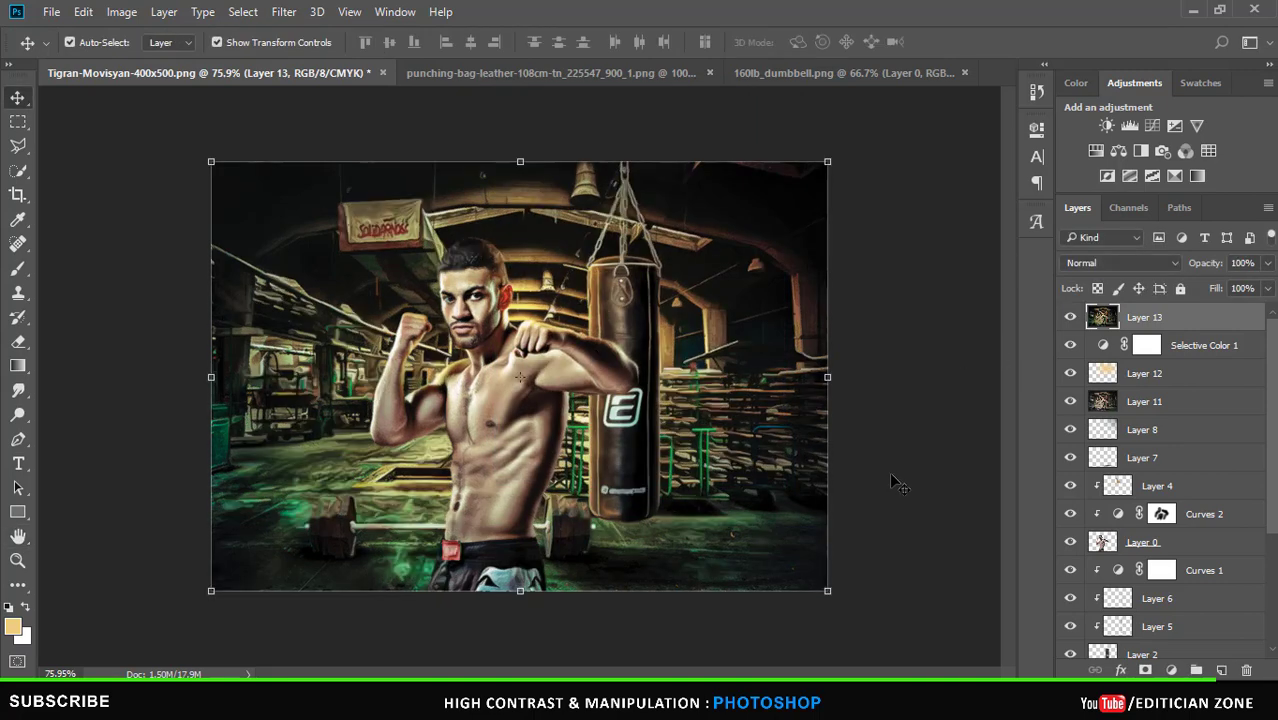
scroll(898, 478, "up", 2)
Add 5.35% Uniform noise to Layer 13.
left_click(284, 12)
mouse_move(298, 272)
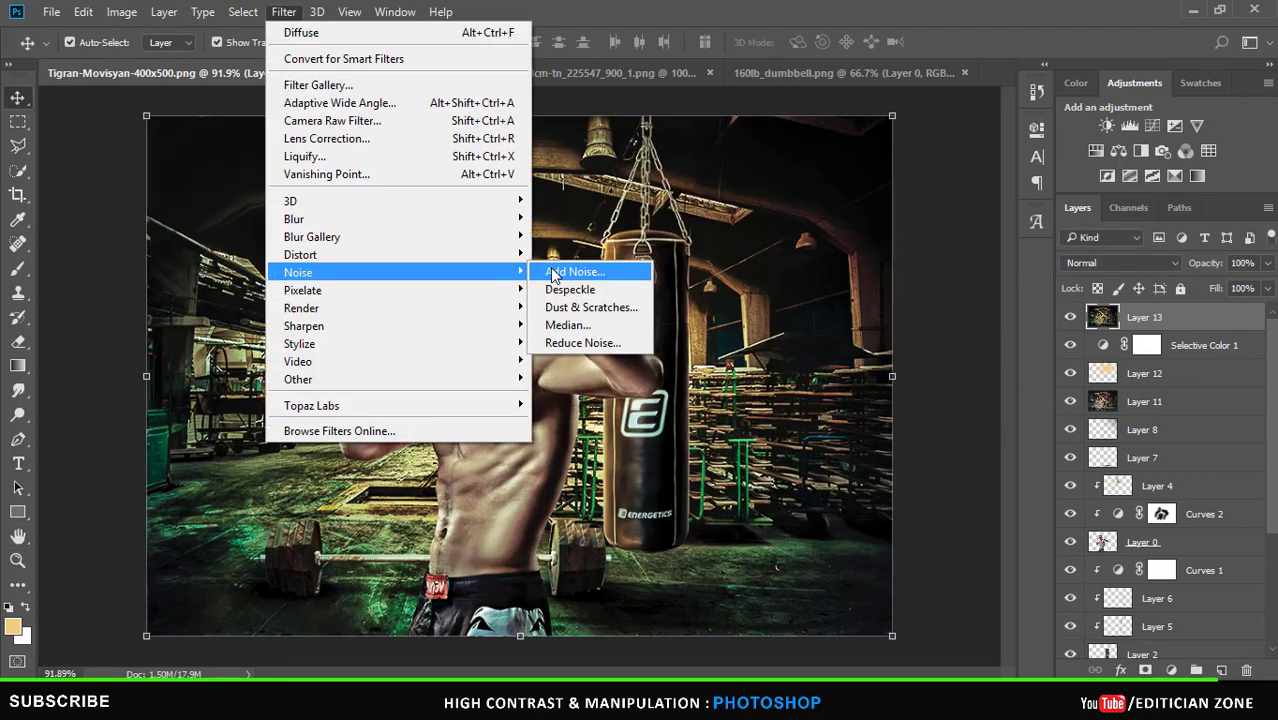
left_click(563, 266)
left_click_drag(640, 290, 600, 150)
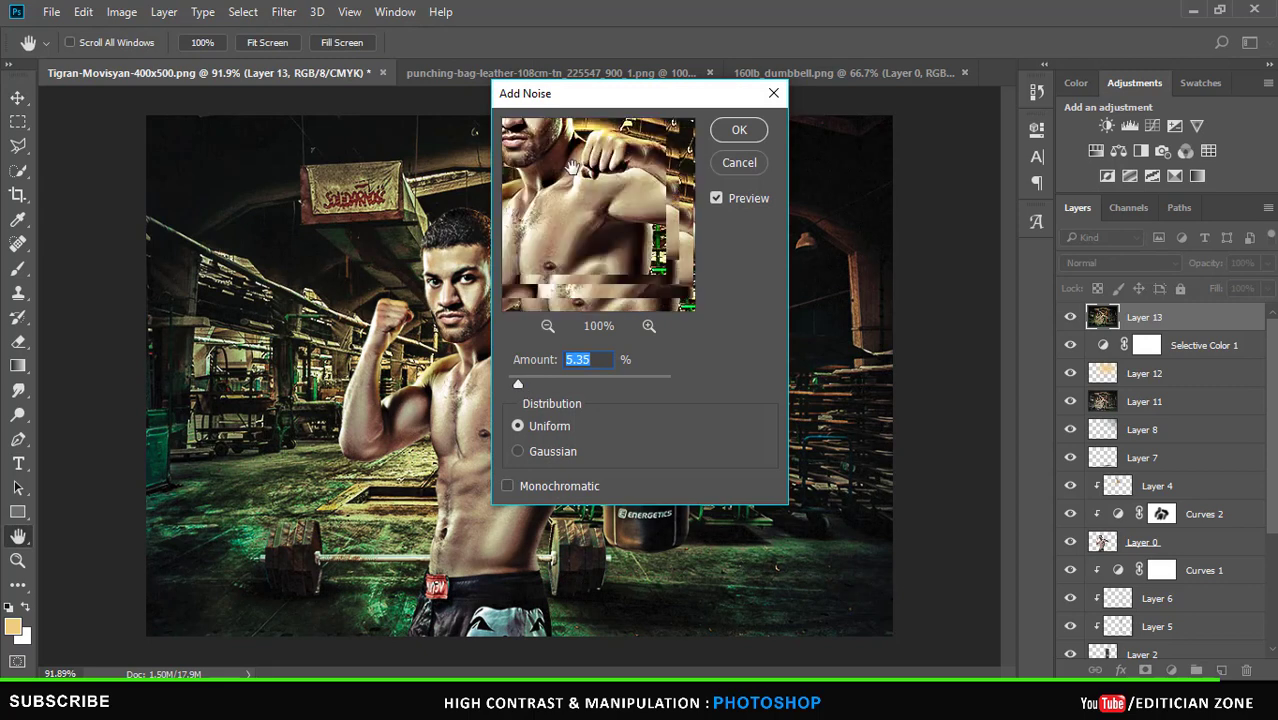
mouse_move(660, 290)
left_mouse_down()
mouse_move(557, 250)
mouse_move(603, 281)
left_mouse_up()
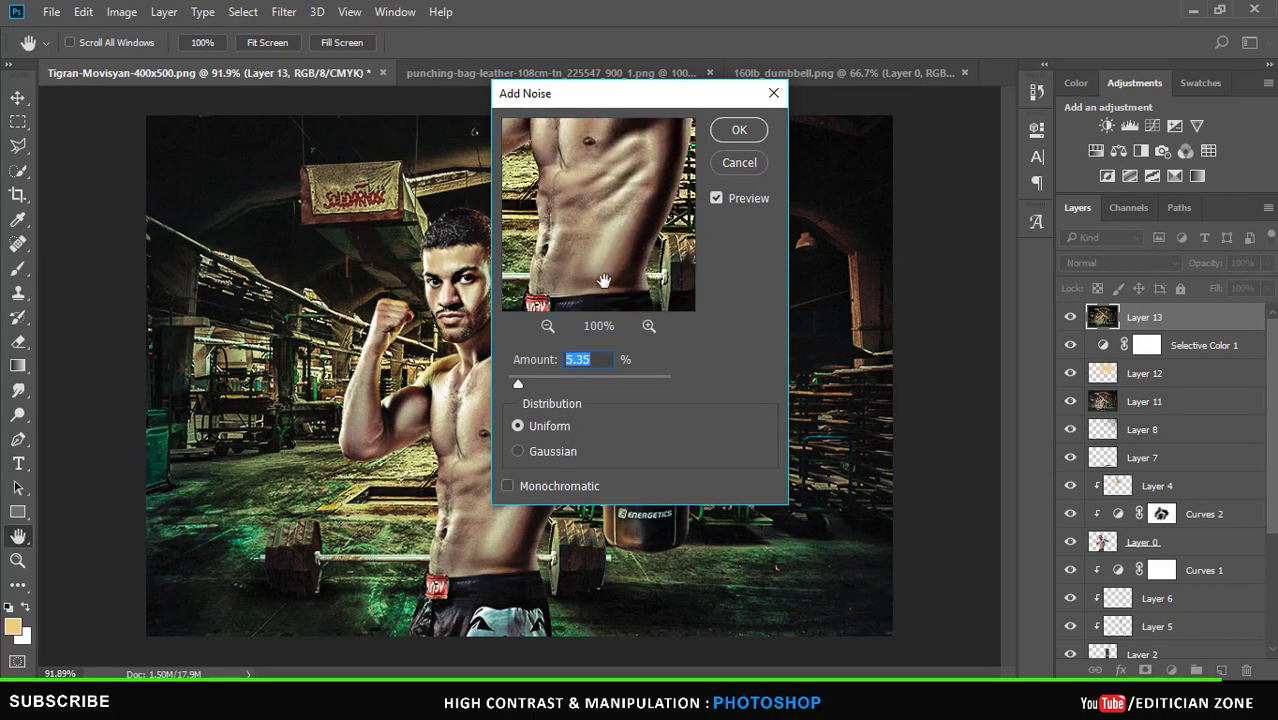
left_click(737, 131)
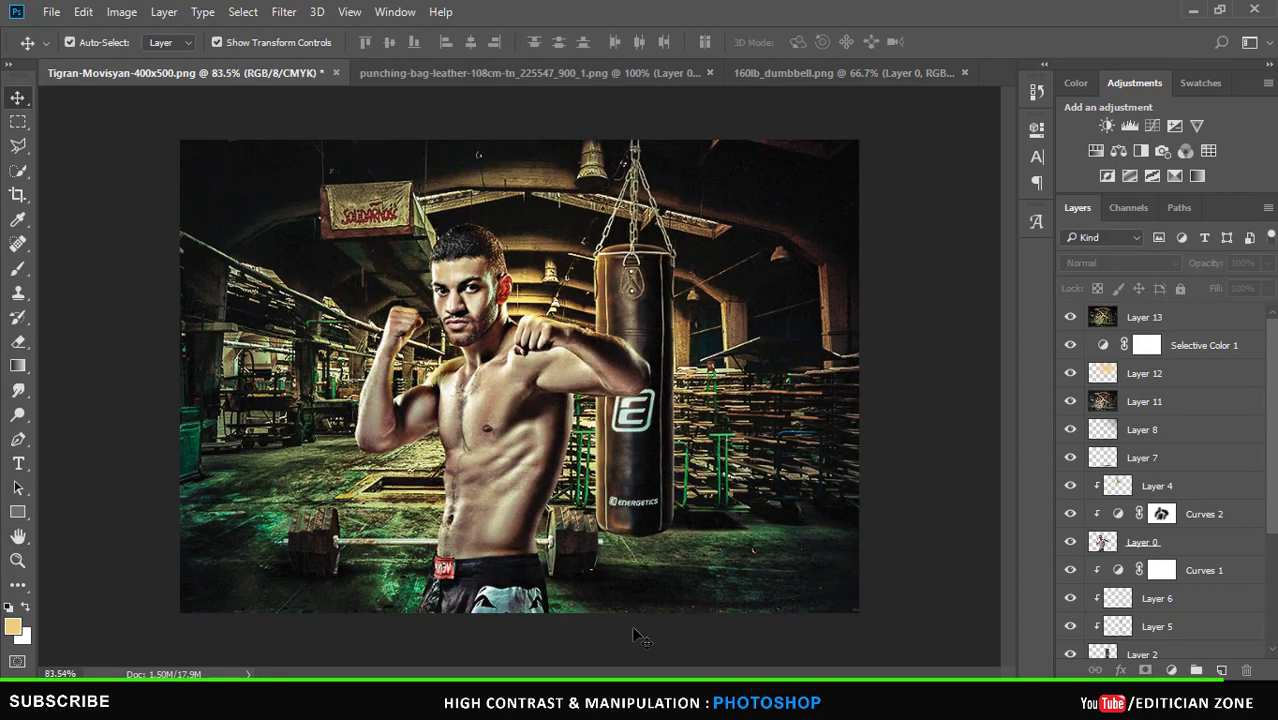
Crop the Kingsway Boxing logo's sides, top and bottom down to the lettering.
left_click(770, 72)
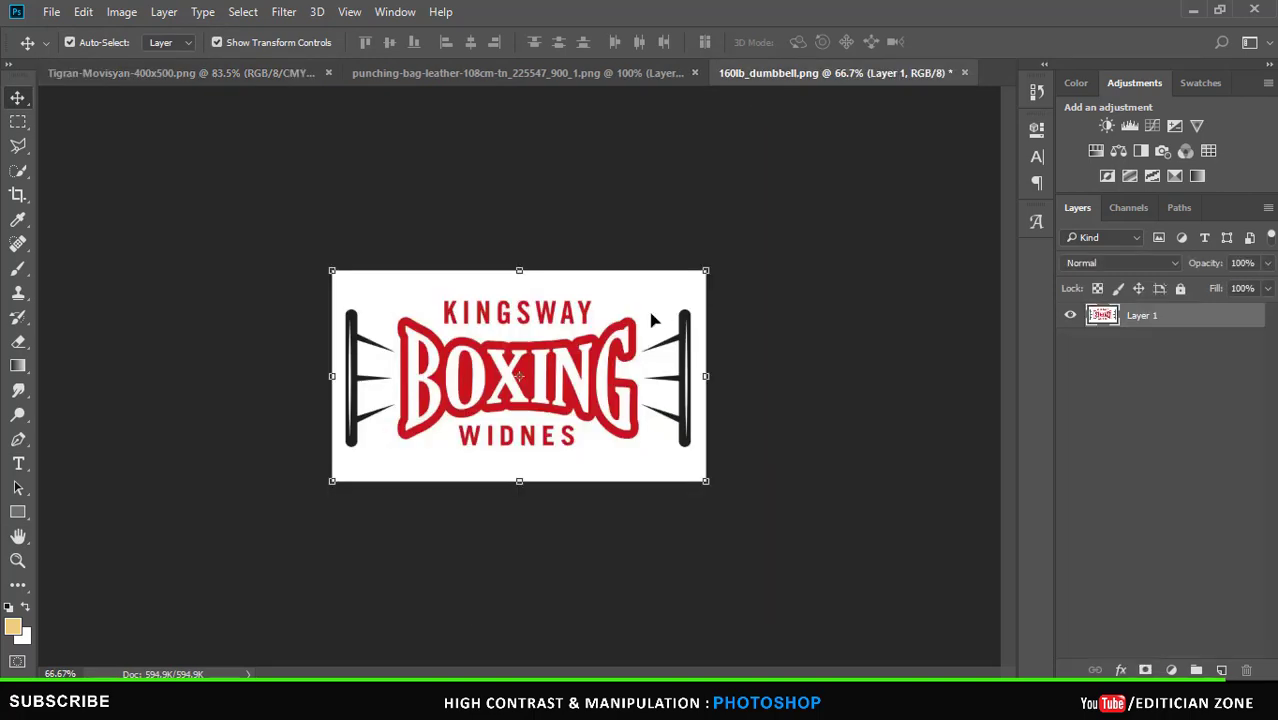
left_click(17, 195)
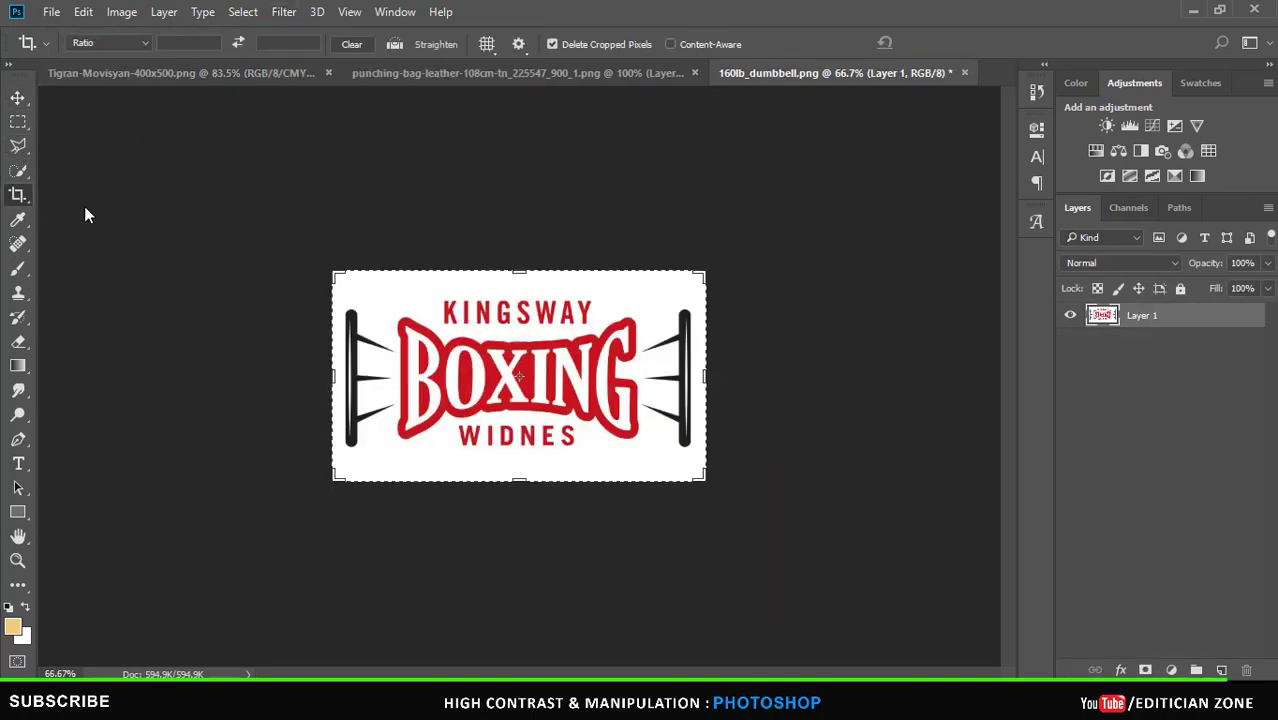
left_click_drag(708, 377, 658, 377)
key("Return")
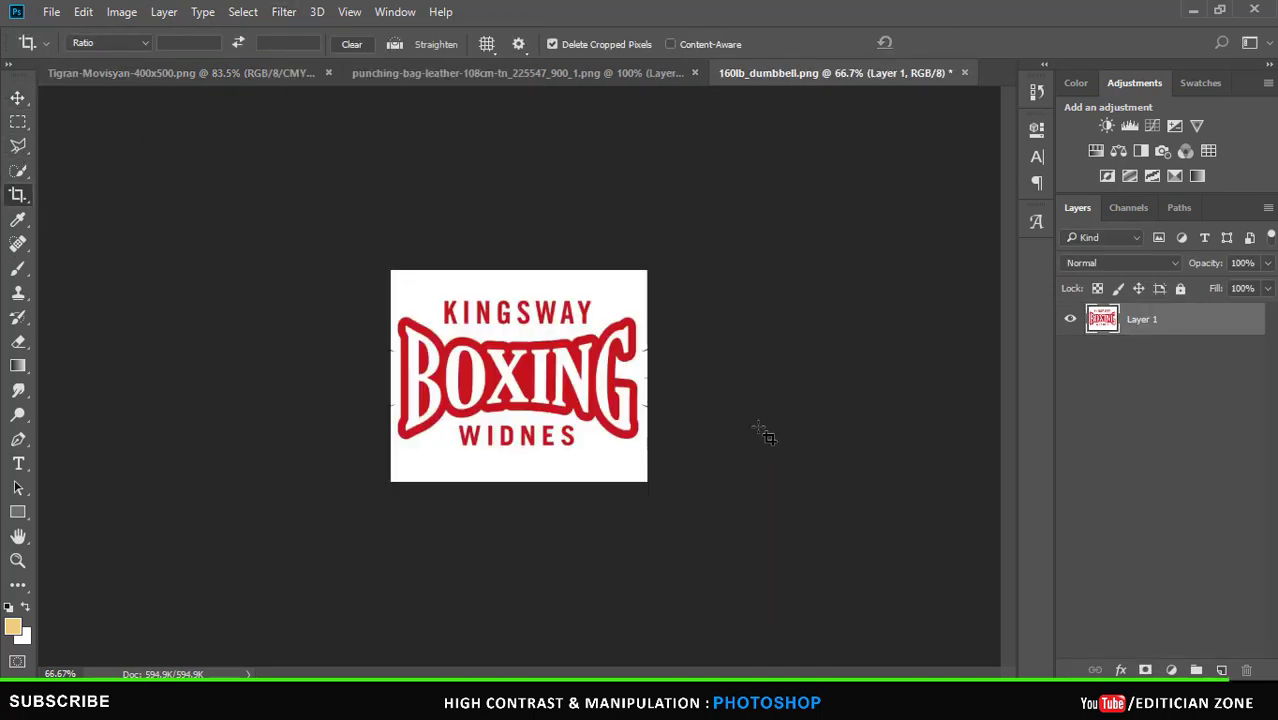
left_click_drag(518, 261, 518, 279)
key("Return")
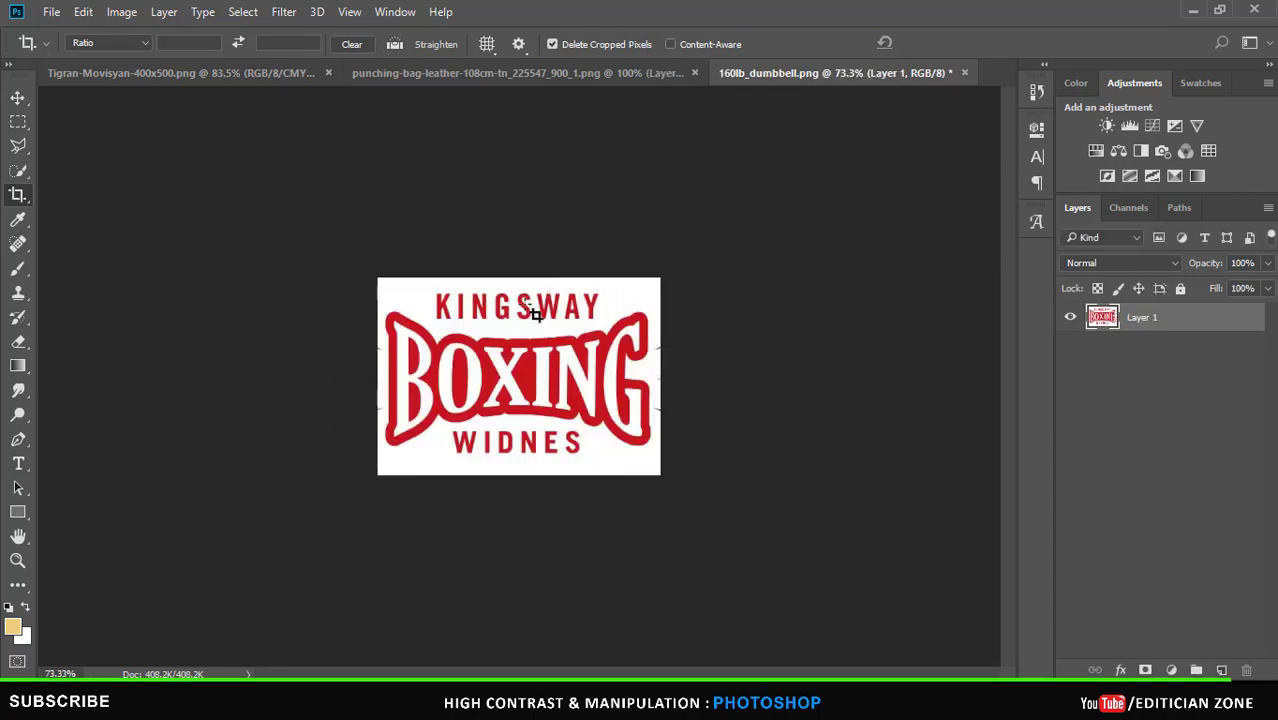
Drag the cropped logo into the boxer composite as Layer 14.
key("v")
key("ctrl+0")
mouse_move(679, 434)
left_mouse_down()
mouse_move(548, 487)
mouse_move(514, 564)
left_mouse_up()
left_click(283, 11)
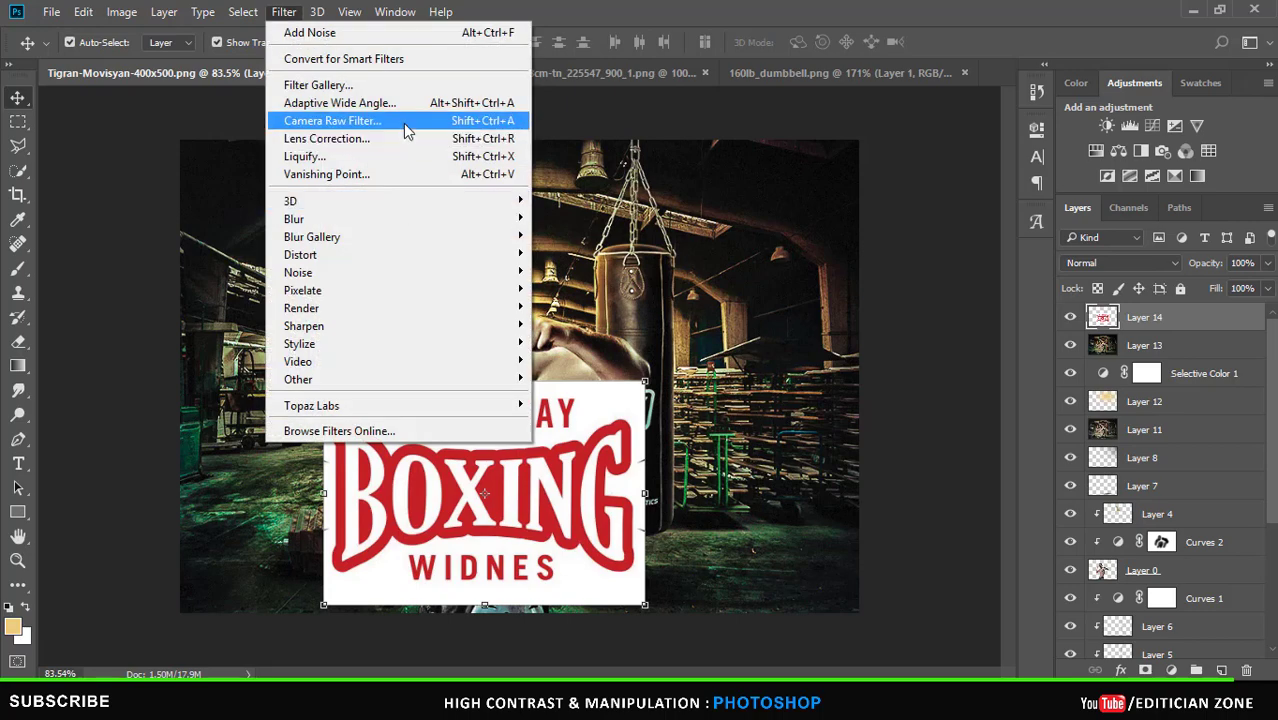
Grade the logo in Camera Raw: Clarity +18, Blacks +86, Whites -35, Shadows +44, Highlights +100, Contrast -58.
left_click(283, 11)
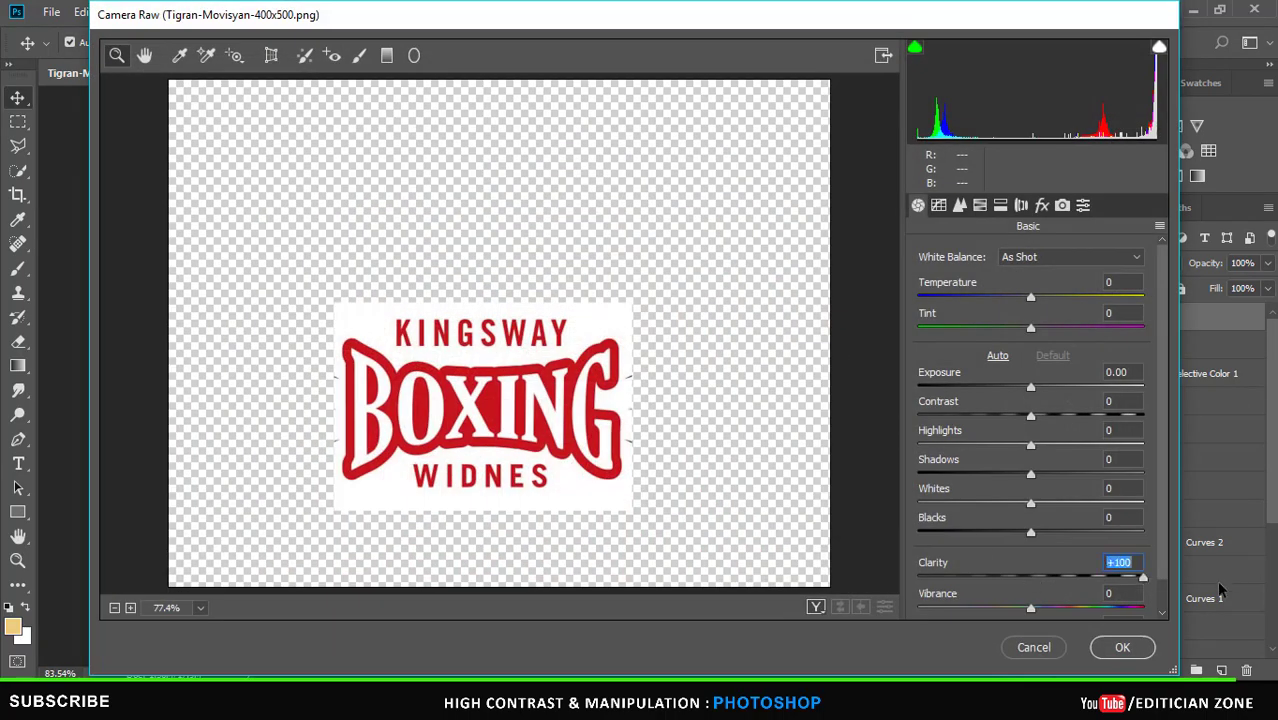
left_click_drag(1143, 578, 1051, 578)
left_click_drag(1031, 532, 1127, 532)
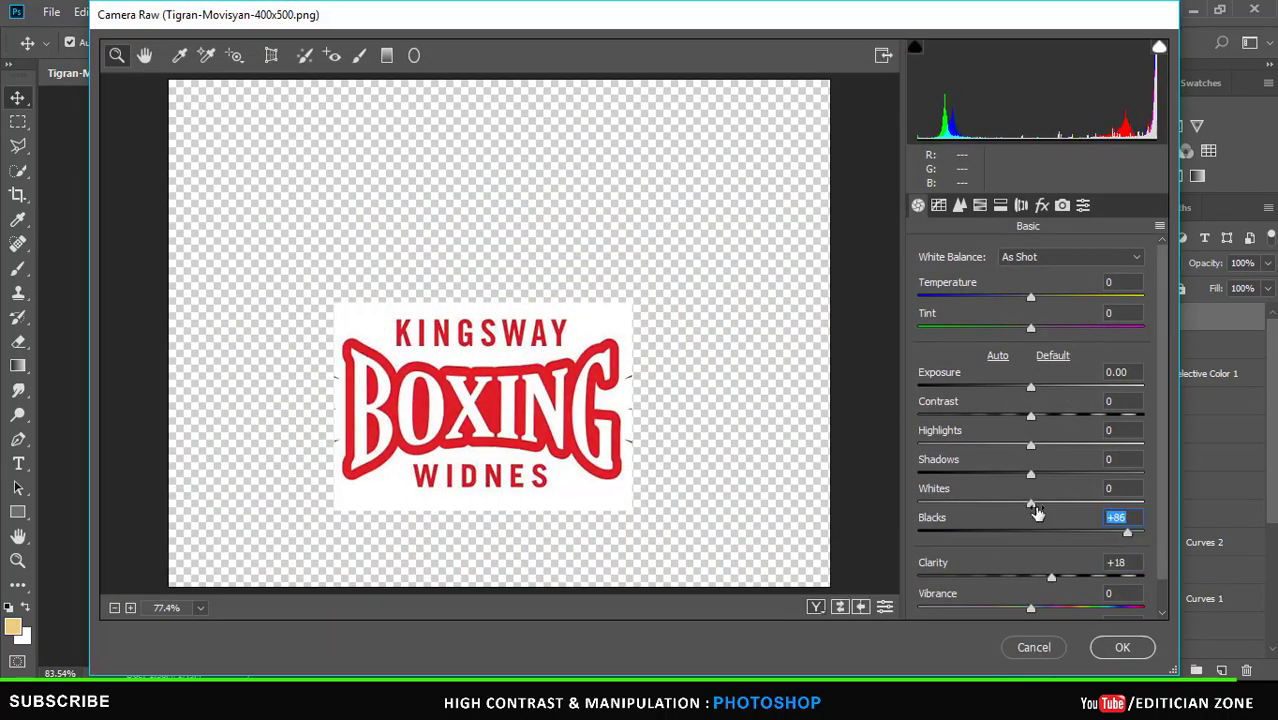
mouse_move(1031, 503)
left_mouse_down()
mouse_move(991, 503)
mouse_move(1052, 474)
left_mouse_up()
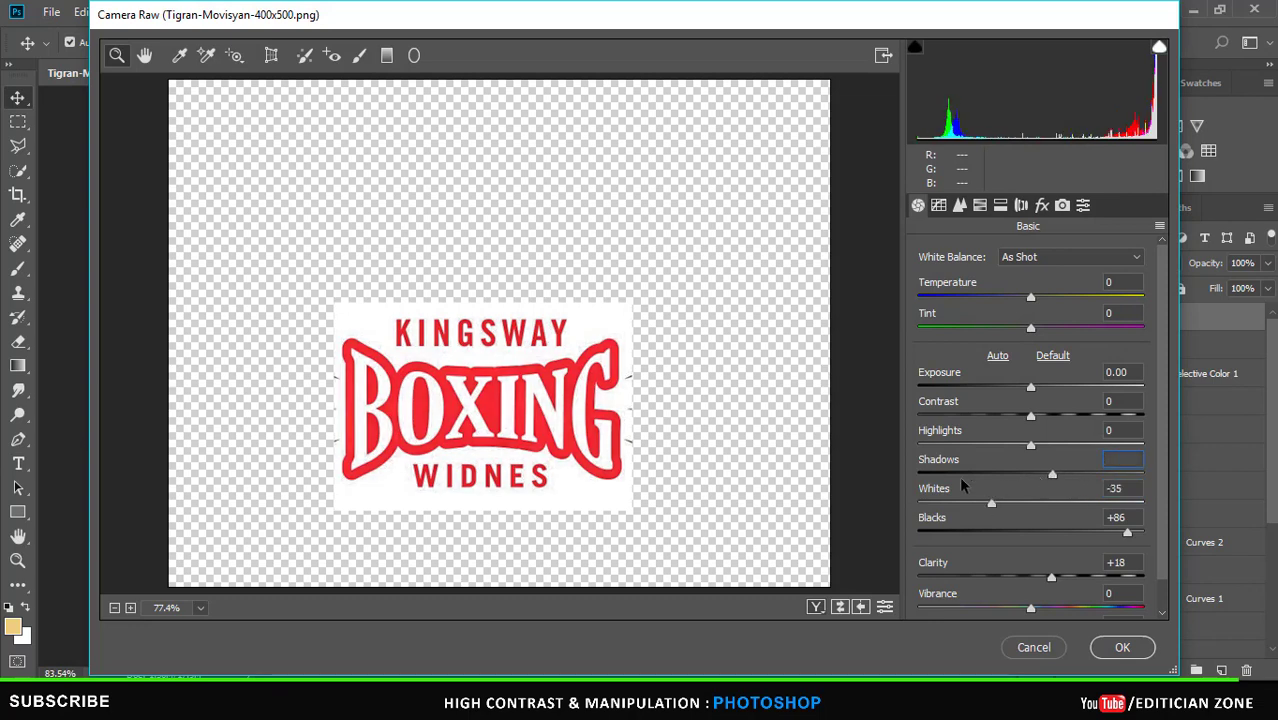
type("44")
left_click(1119, 430)
type("100")
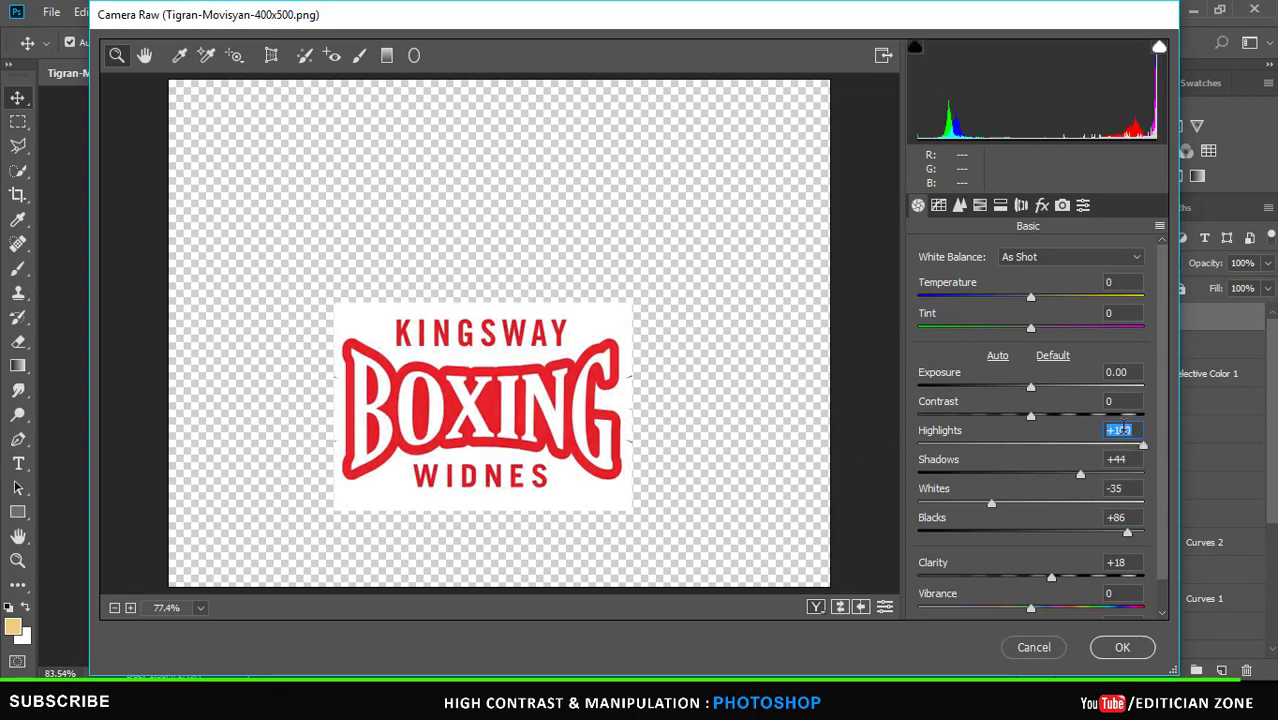
left_click(1119, 401)
type("-58")
left_click(1122, 647)
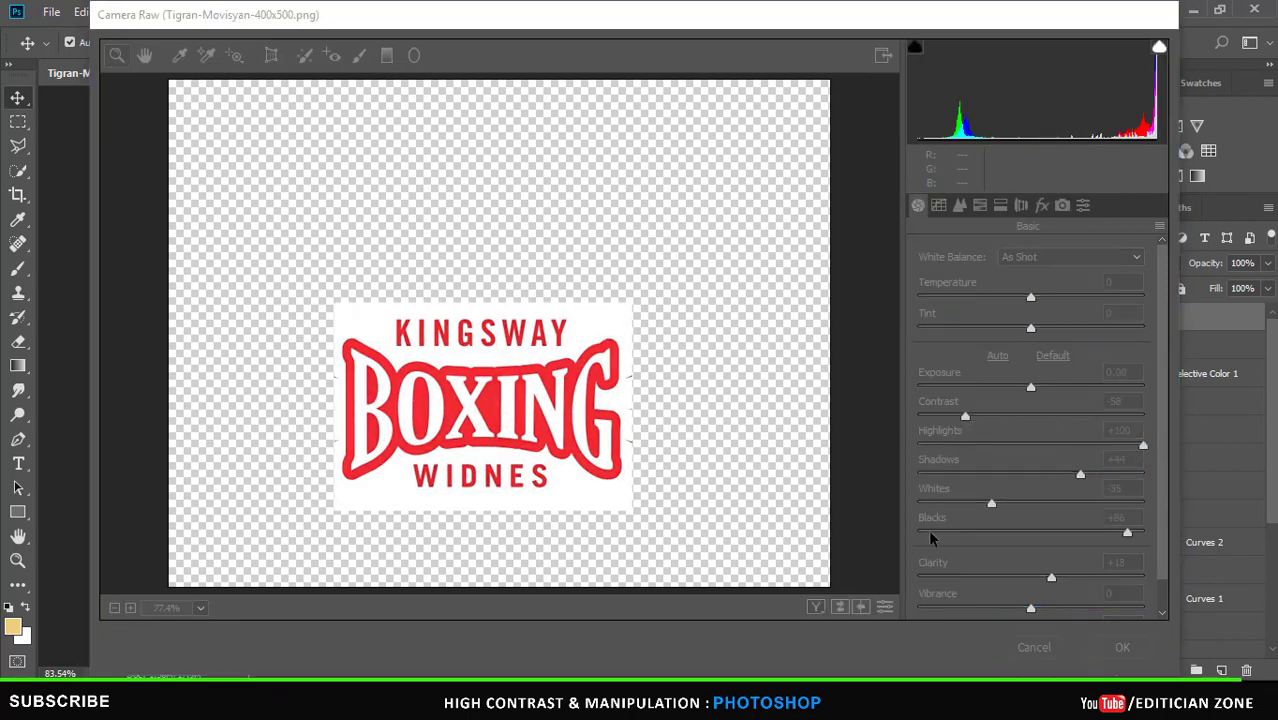
Select the logo's white background with Color Range, delete it, and deselect.
left_click(242, 12)
left_click(310, 188)
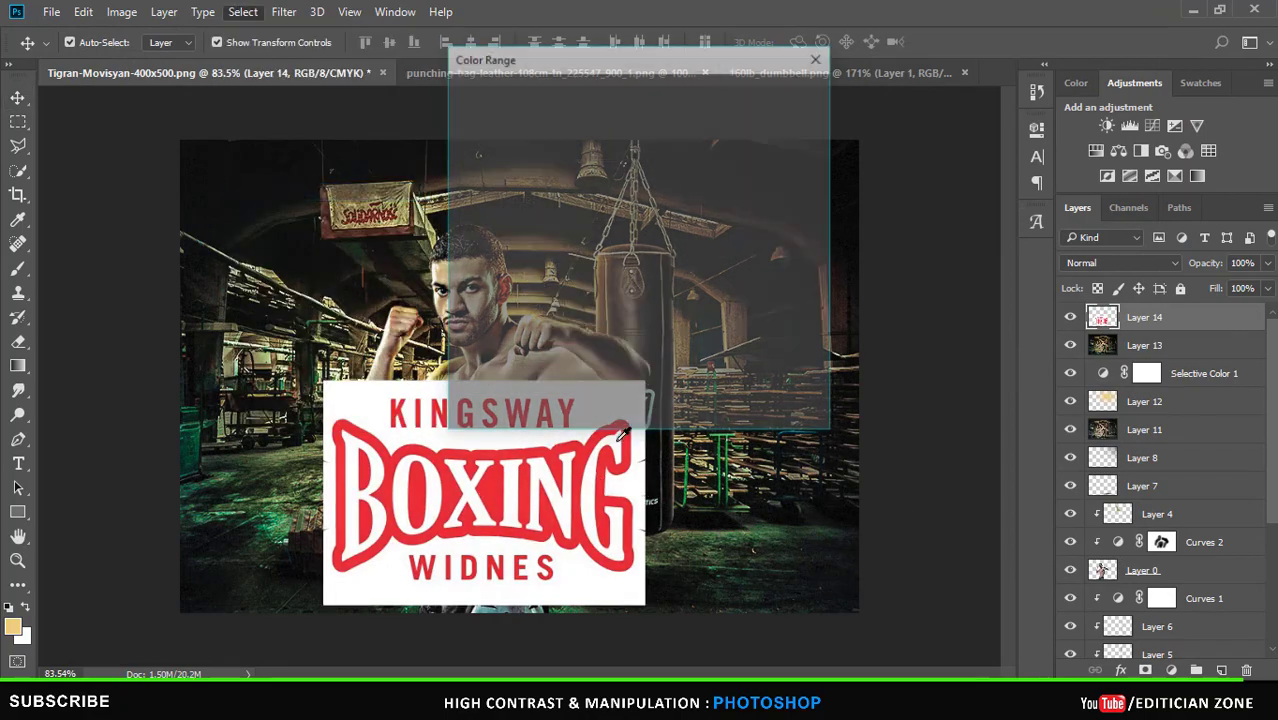
left_click(780, 133)
key("Delete")
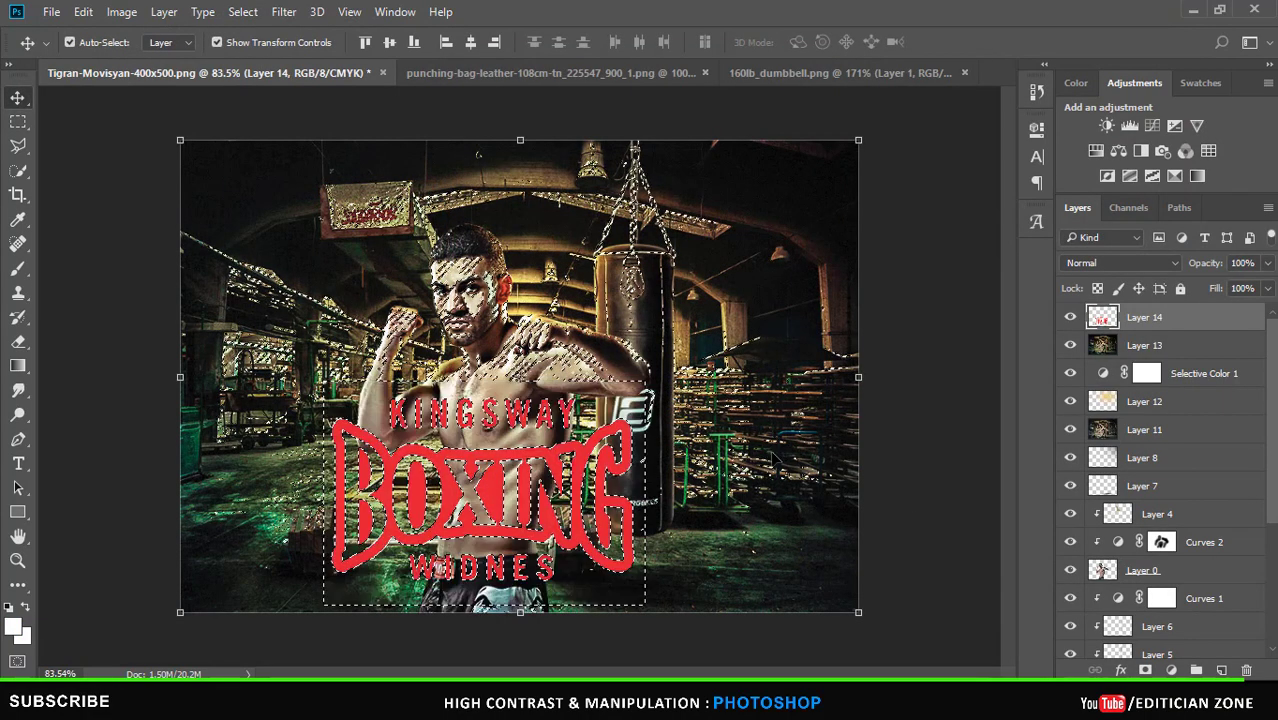
key("l")
key("ctrl+d")
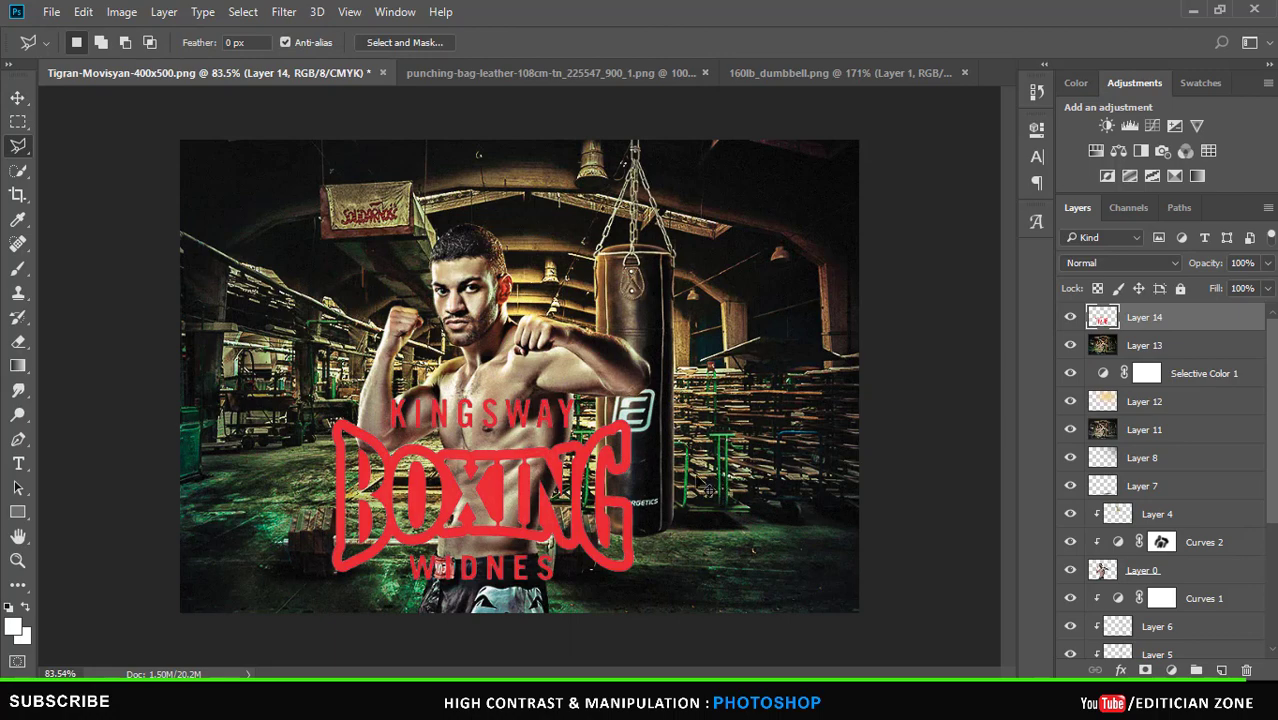
Scale the logo down with Free Transform.
key("ctrl+t")
left_click_drag(632, 573, 605, 537)
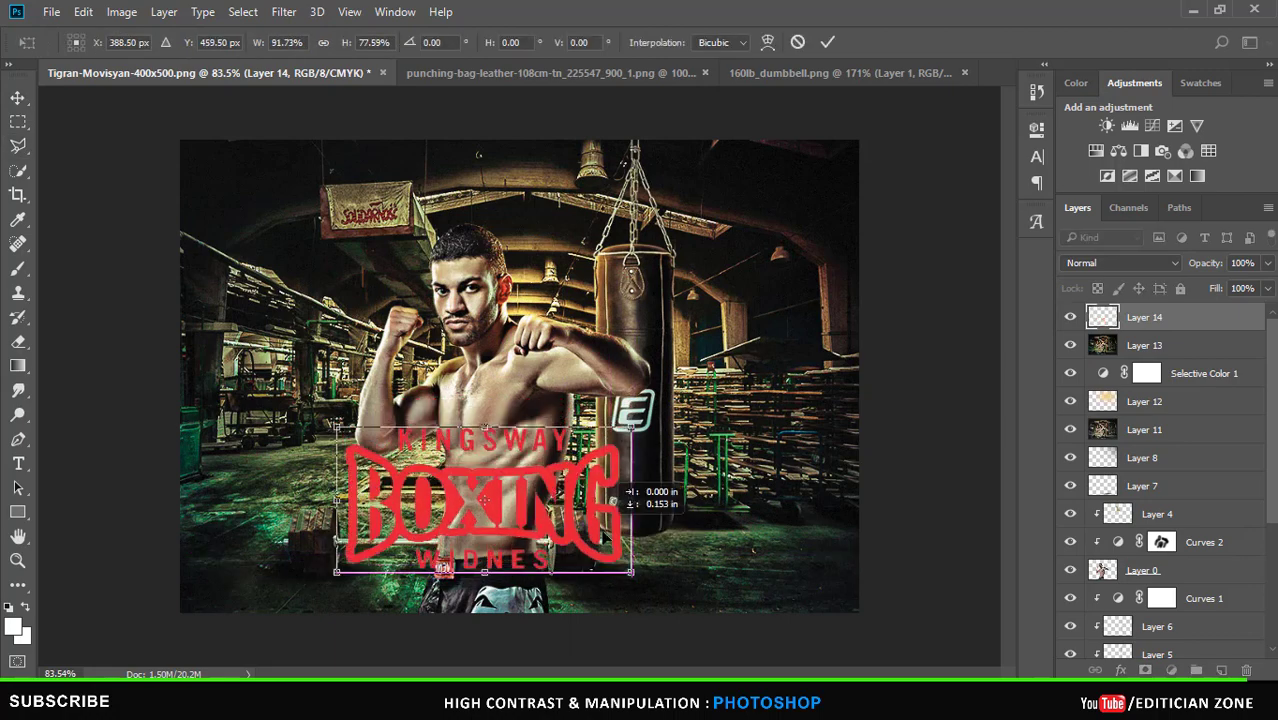
key("Return")
scroll(590, 430, "up", 2)
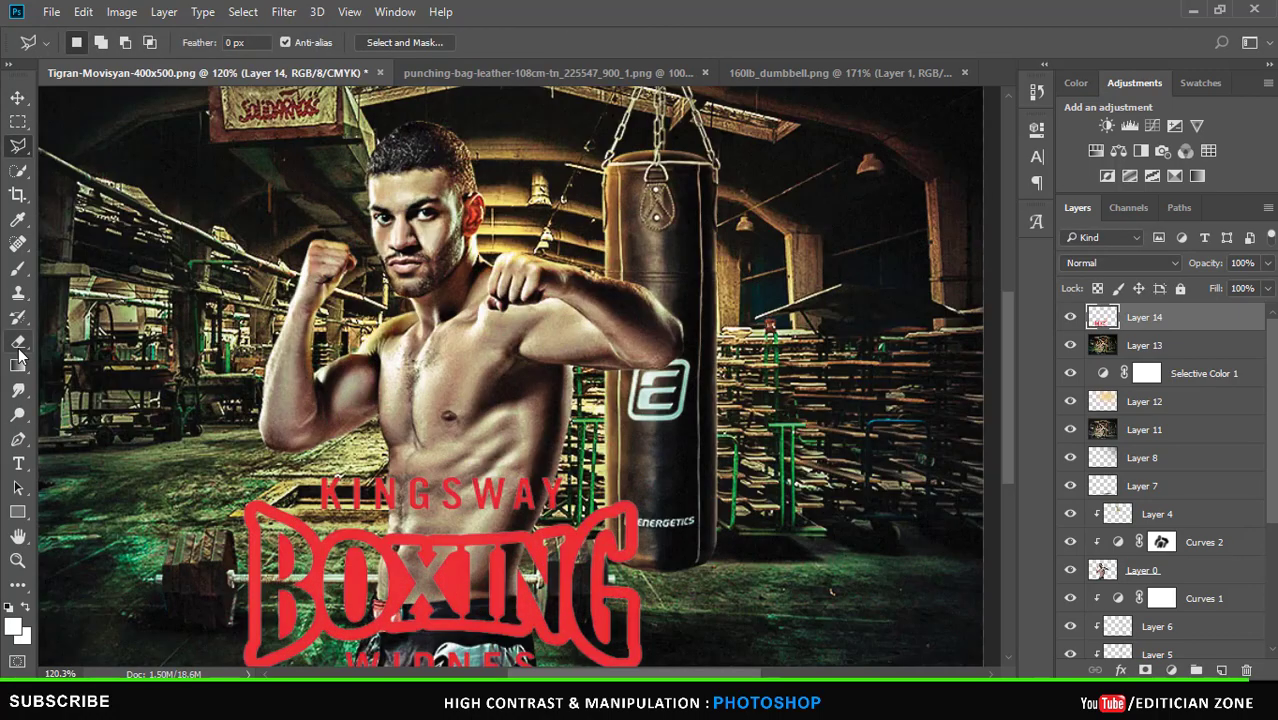
left_click(18, 341)
right_click(707, 457)
left_click(683, 410)
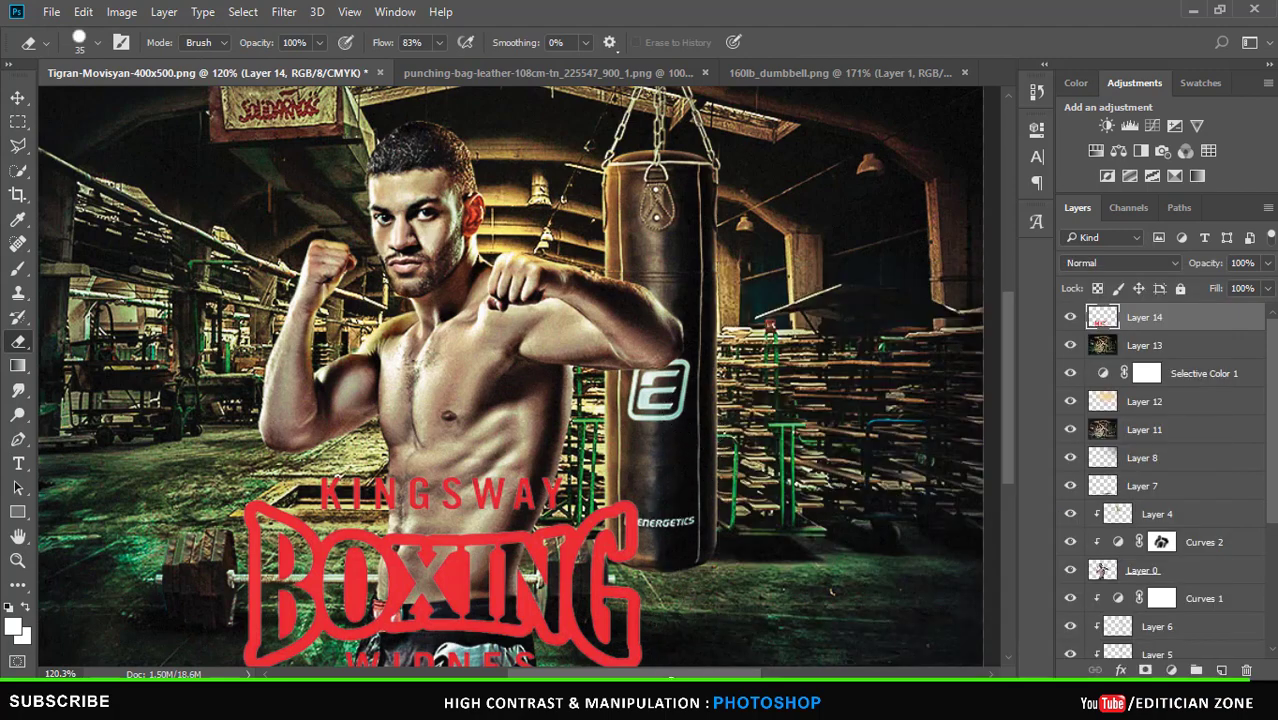
scroll(690, 373, "down", 2)
Select the logo's lettering and paint it pure red with a 146 px brush.
left_click(1102, 317, "ctrl")
key("b")
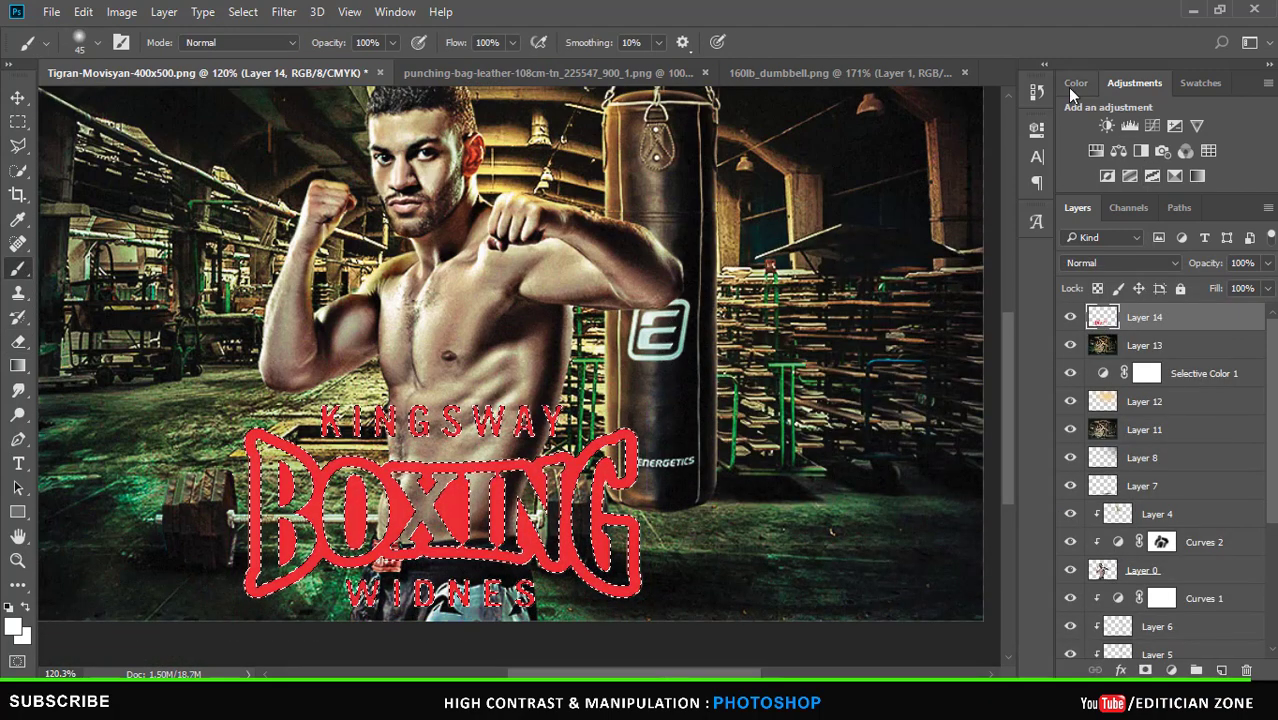
left_click(1075, 83)
left_click(1228, 105)
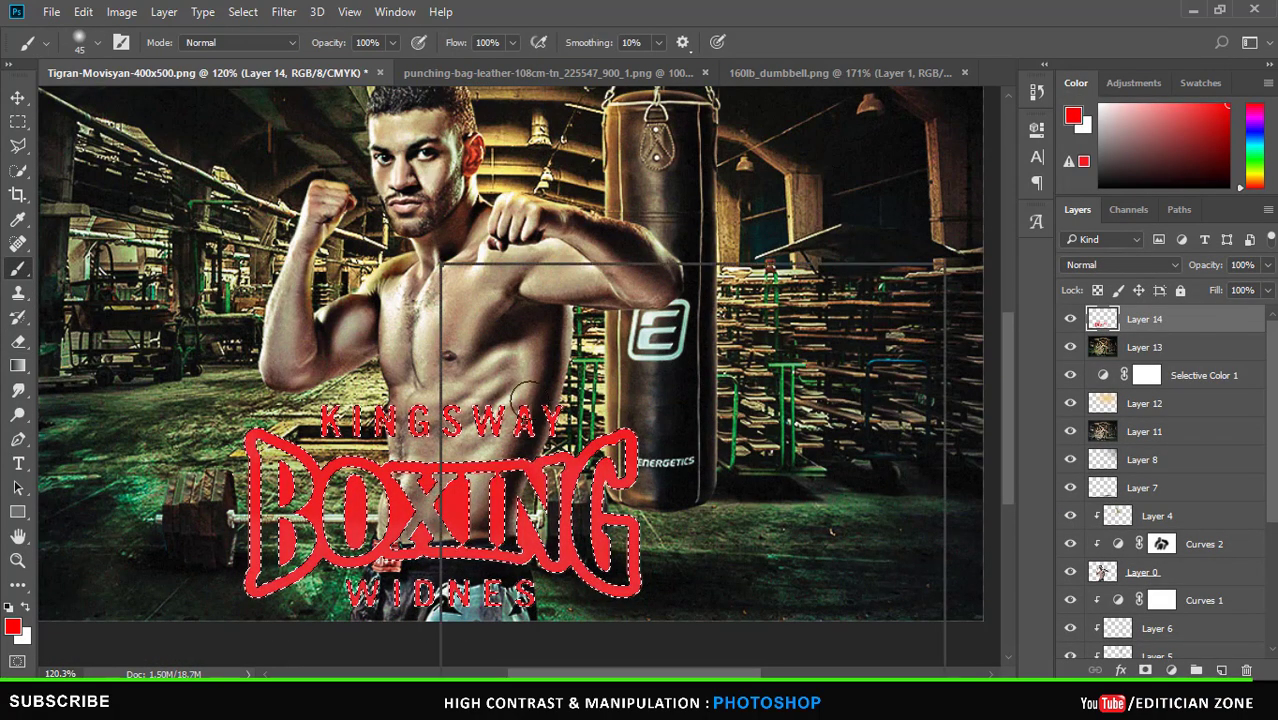
left_click(613, 280)
type("146")
key("Return")
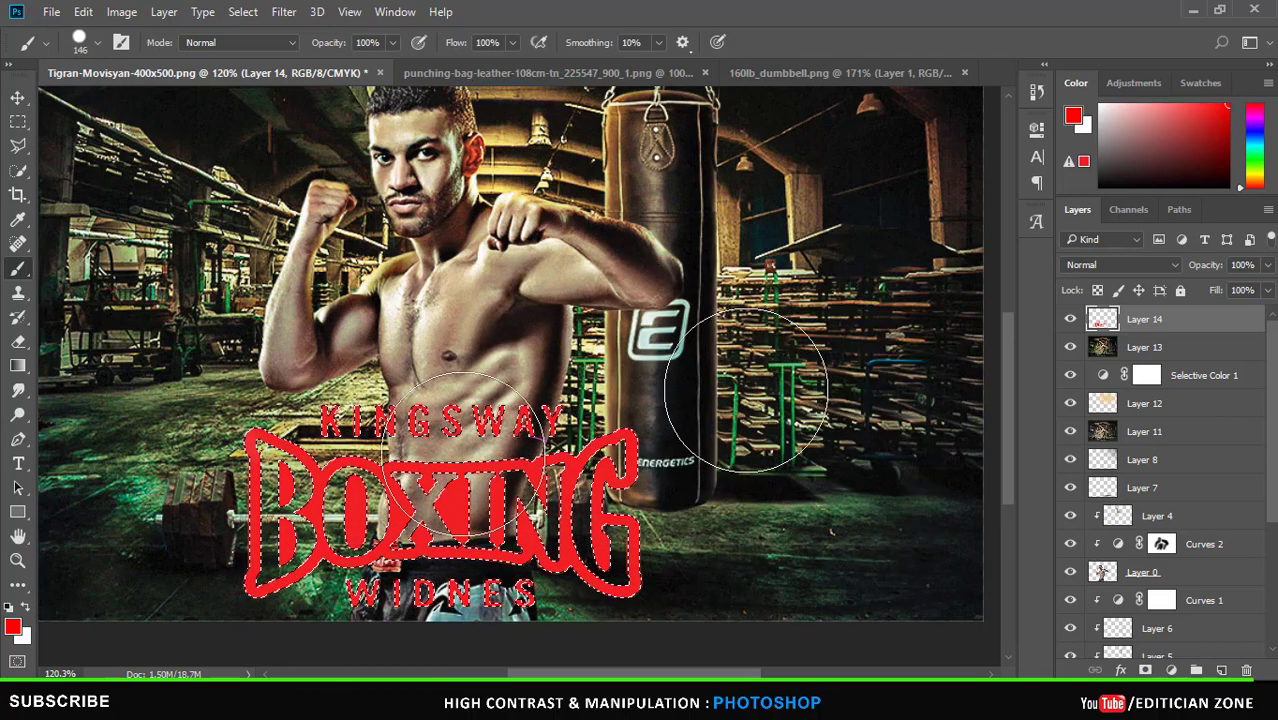
key("ctrl+z")
key("ctrl+z")
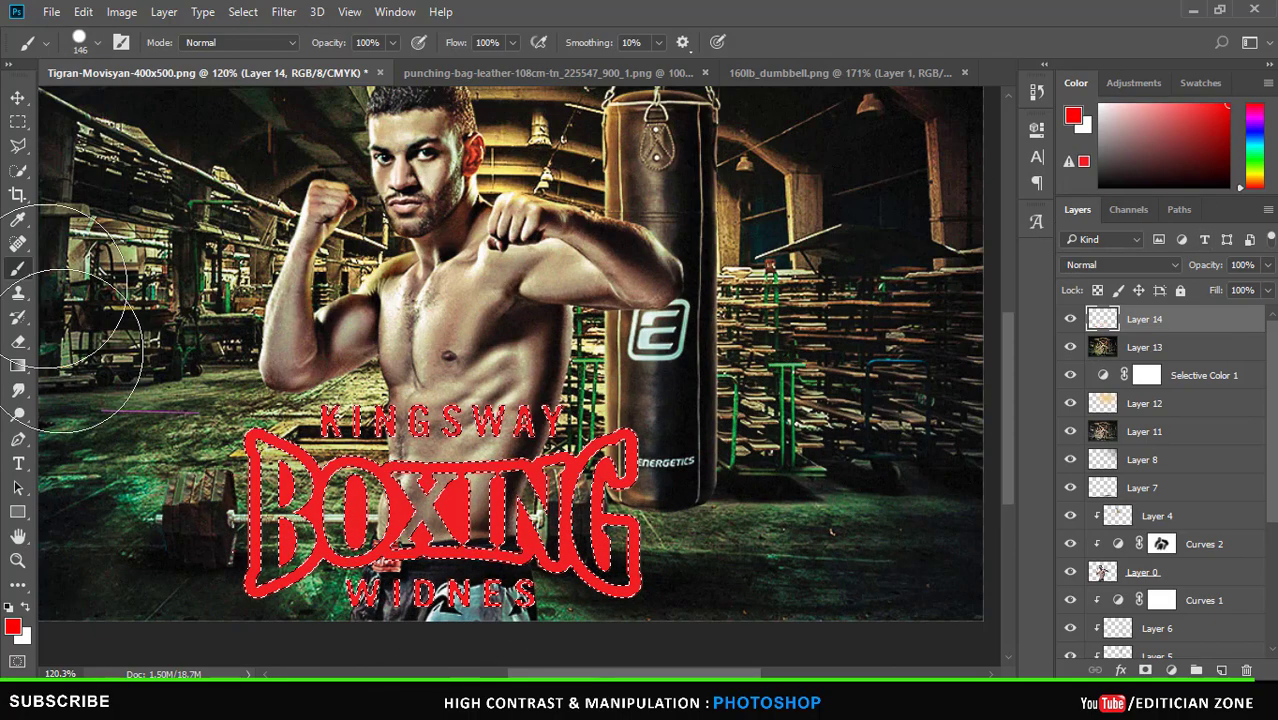
Move the logo lower toward the bottom of the composite.
left_click(18, 145)
right_click(354, 285)
key("Escape")
key("ctrl+0")
left_click_drag(490, 567, 490, 580)
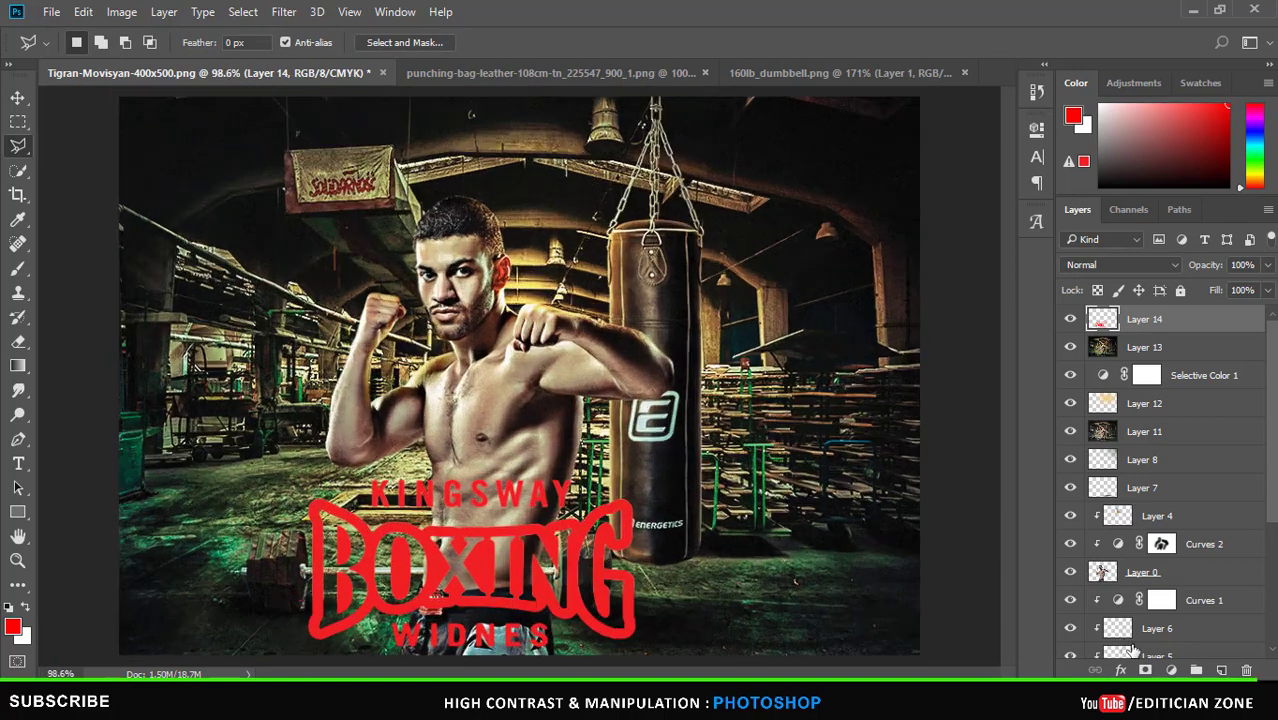
left_click(1120, 670)
Enable a red Outer Glow on the logo, leaving Color Overlay and Inner Glow off.
left_click(985, 507)
left_click_drag(713, 151, 727, 117)
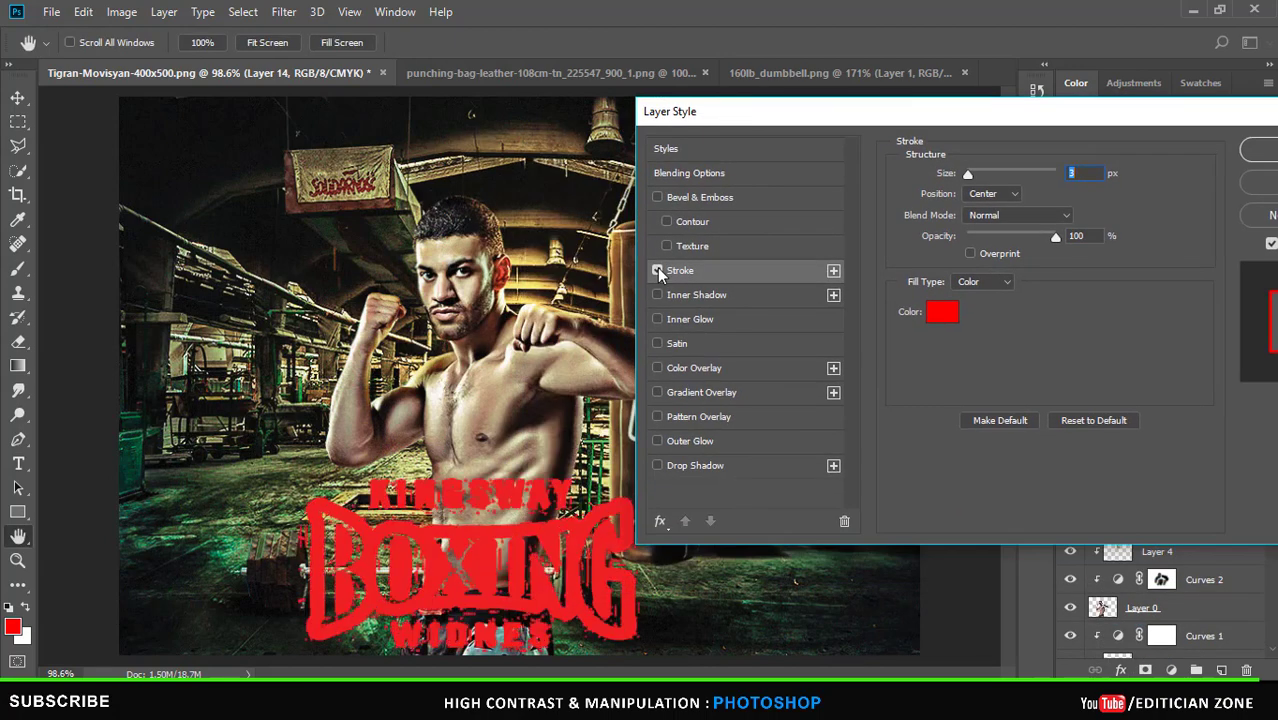
left_click(690, 368)
left_click(657, 368)
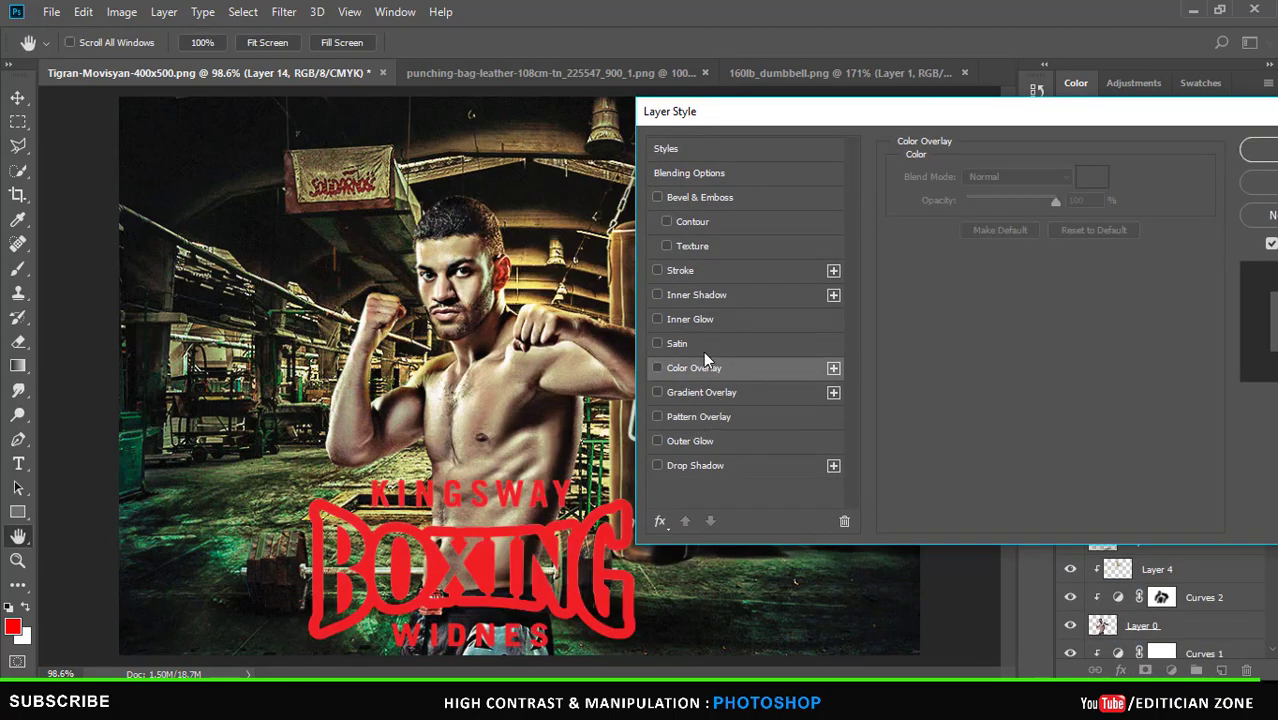
left_click(657, 319)
left_click(657, 319)
left_click(657, 441)
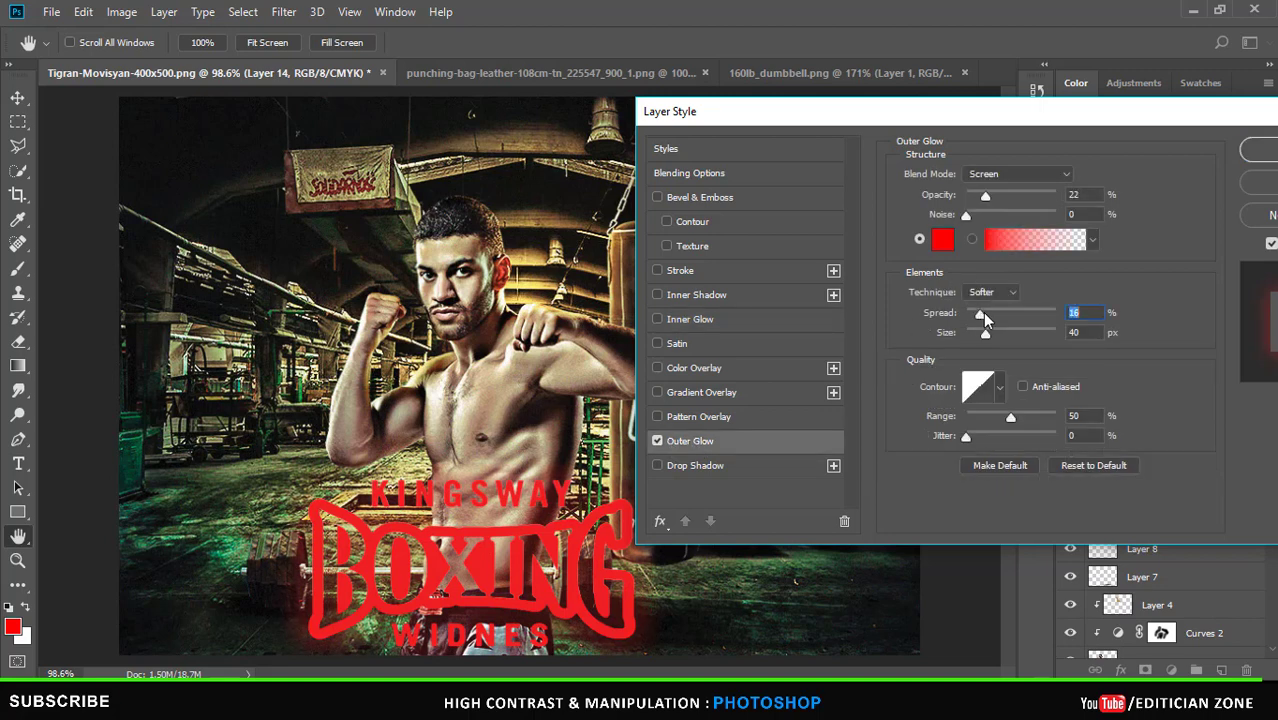
Set the Outer Glow to Overlay, 15% opacity, Spread 25%, Size 57 px, and apply it.
mouse_move(986, 318)
left_mouse_down()
mouse_move(1069, 349)
mouse_move(993, 349)
mouse_move(989, 318)
left_mouse_up()
mouse_move(985, 198)
left_mouse_down()
mouse_move(1000, 198)
mouse_move(976, 200)
left_mouse_up()
scroll(979, 172, "down", 2)
scroll(979, 172, "down", 1)
scroll(979, 172, "down", 1)
scroll(981, 174, "up", 1)
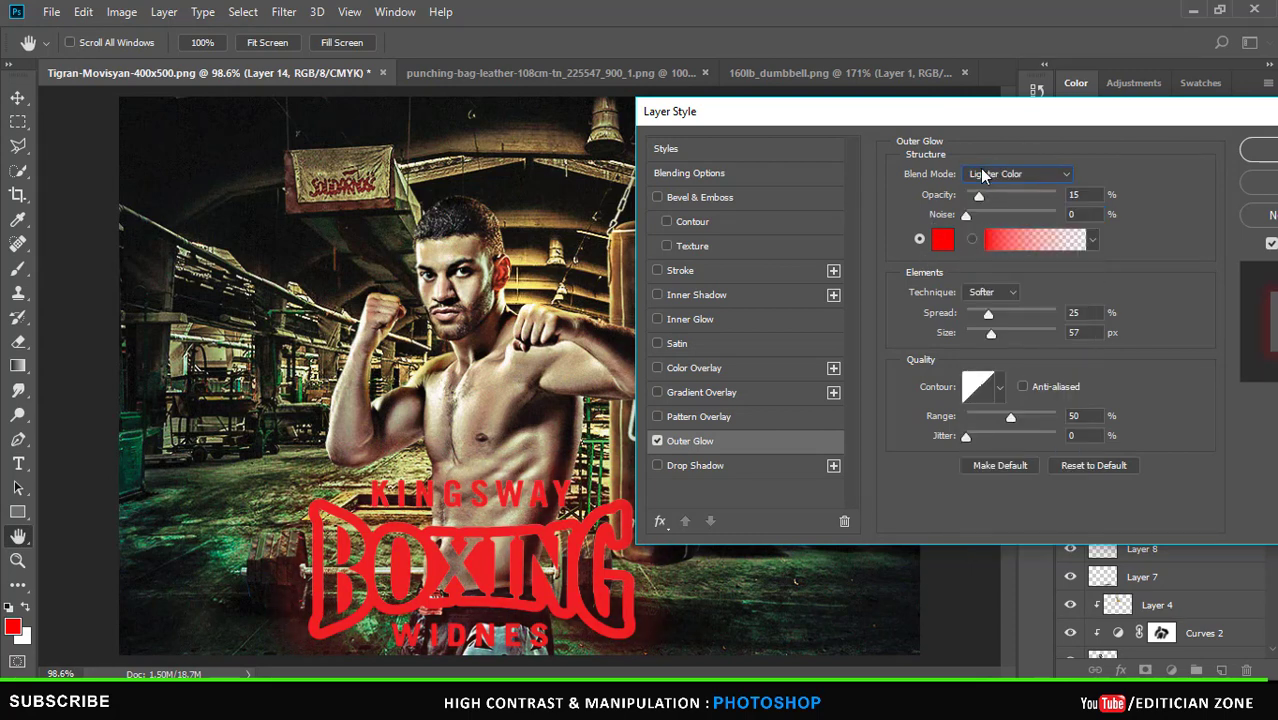
scroll(981, 174, "down", 1)
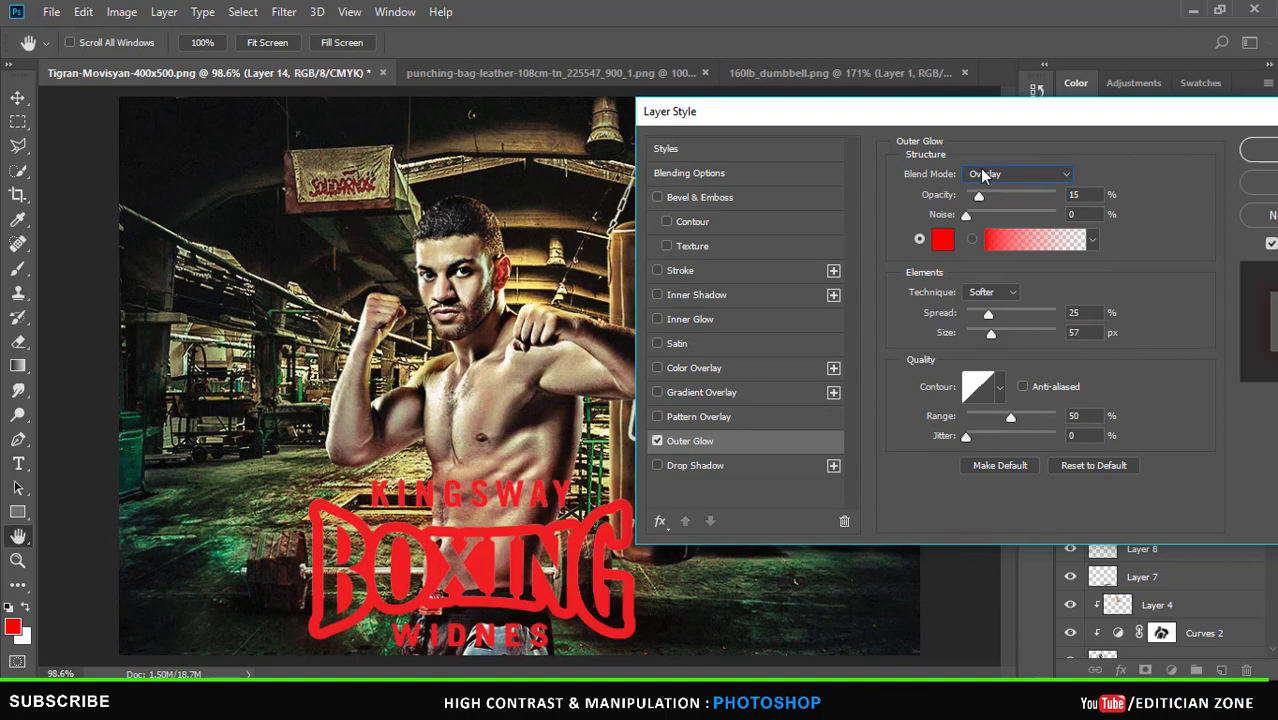
left_click_drag(1016, 121, 756, 108)
left_click(1026, 152)
Move the logo to the bottom-right corner and scale it down.
key("ctrl+minus")
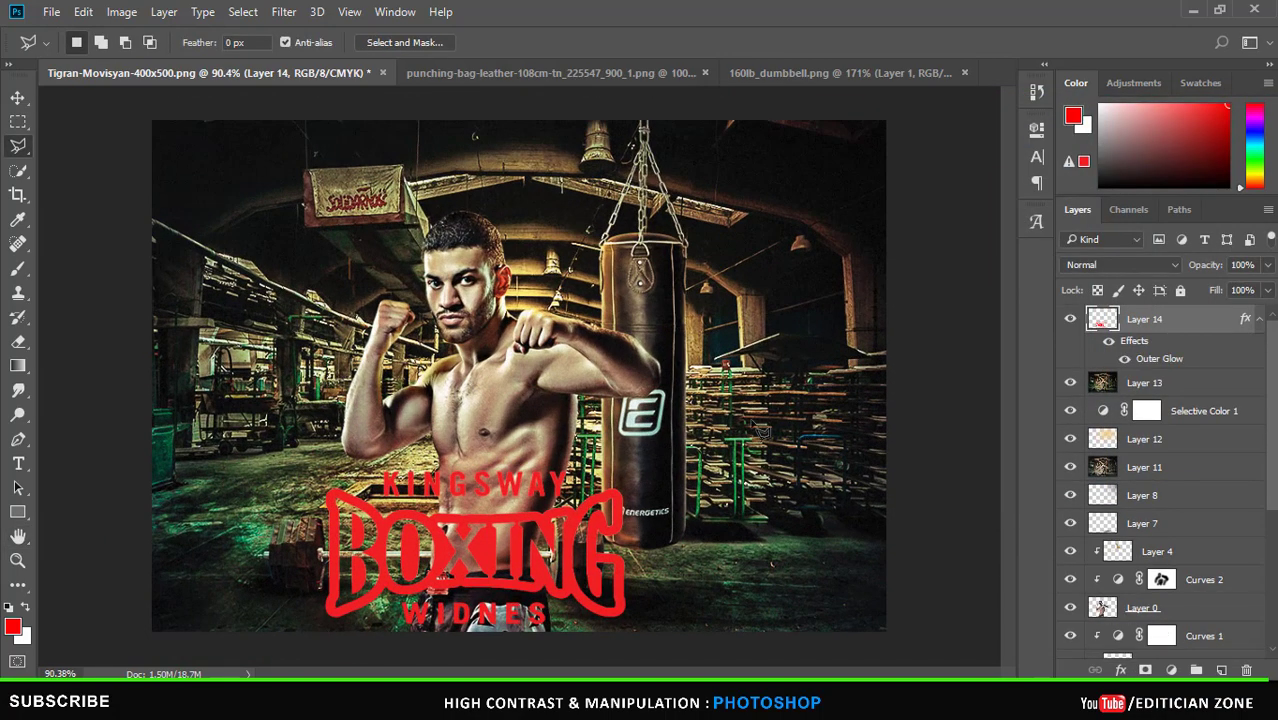
left_click(18, 98)
left_click_drag(490, 540, 731, 543)
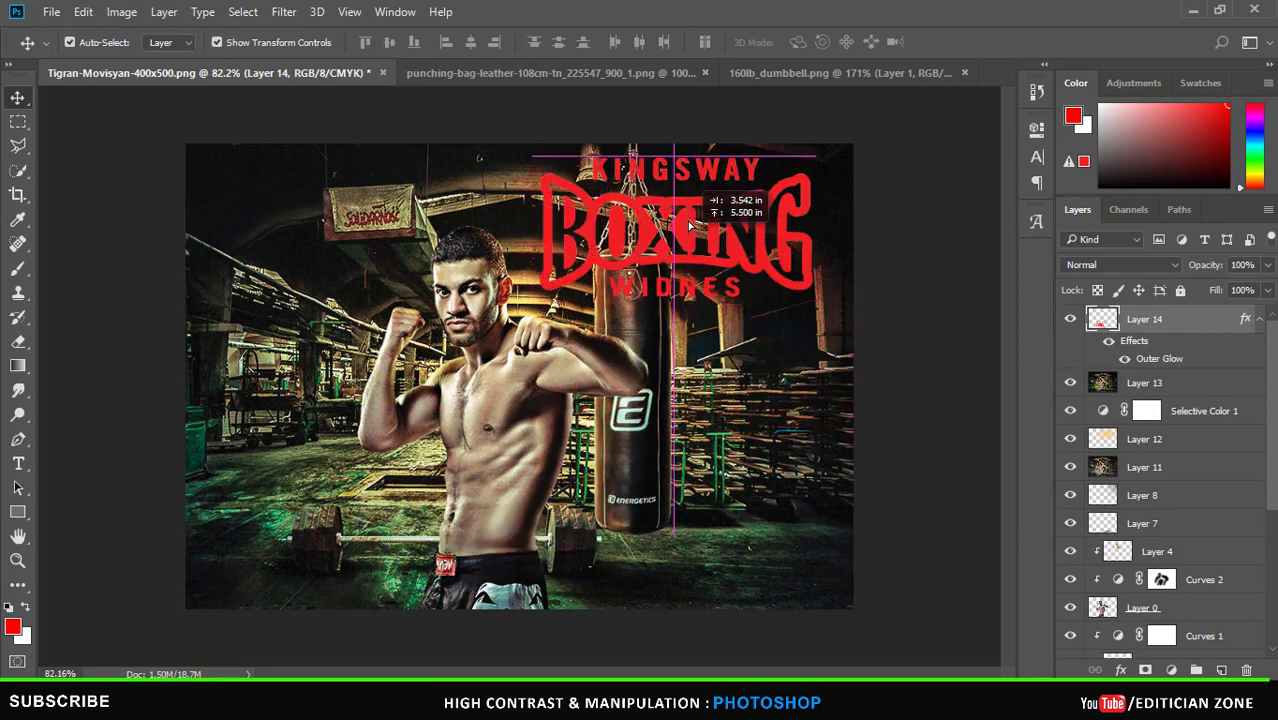
key("ctrl+t")
left_click_drag(853, 605, 800, 545)
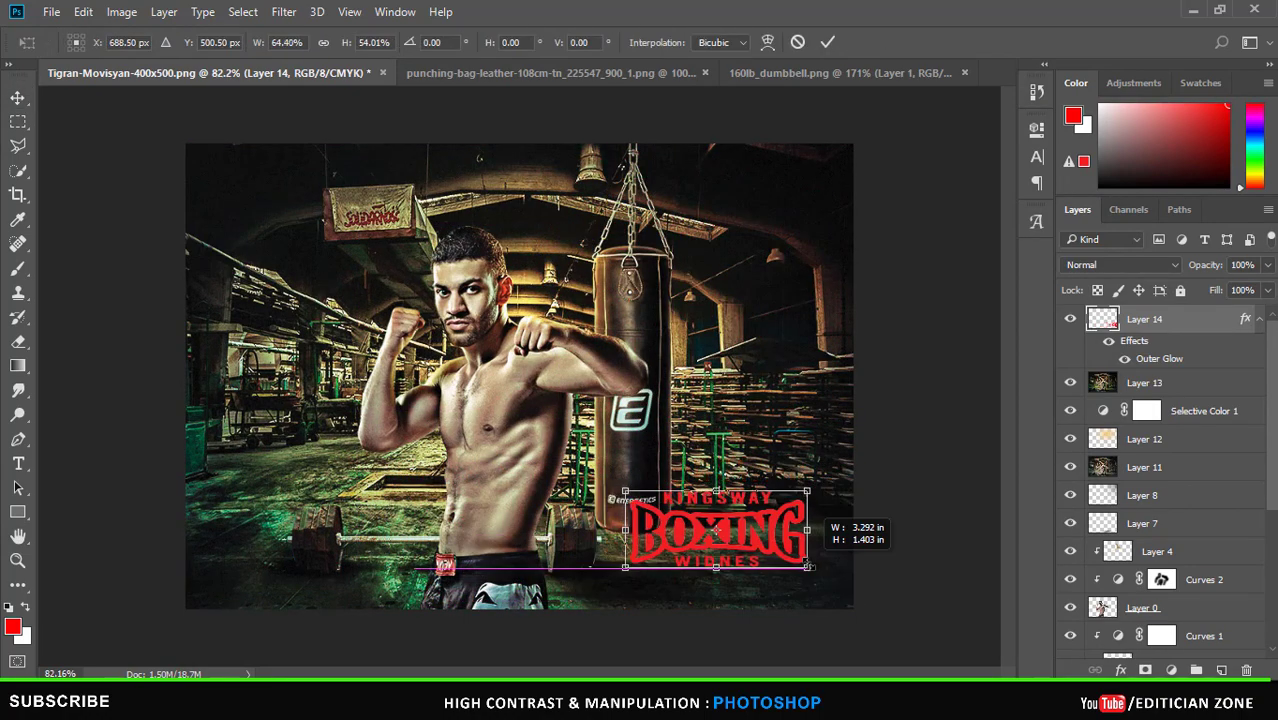
left_click_drag(724, 488, 757, 535)
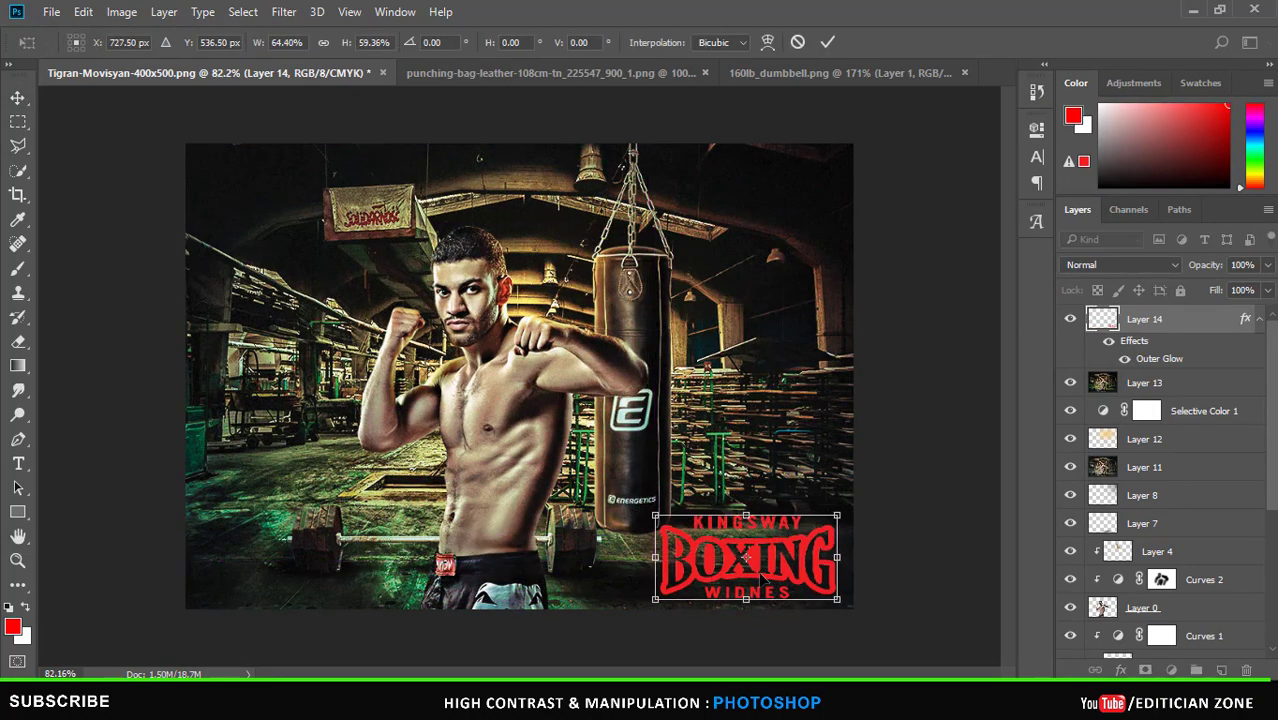
key("Return")
Lower the logo layer's fill to 65%.
scroll(835, 565, "up", 3)
scroll(835, 565, "up", 3)
left_click(835, 565)
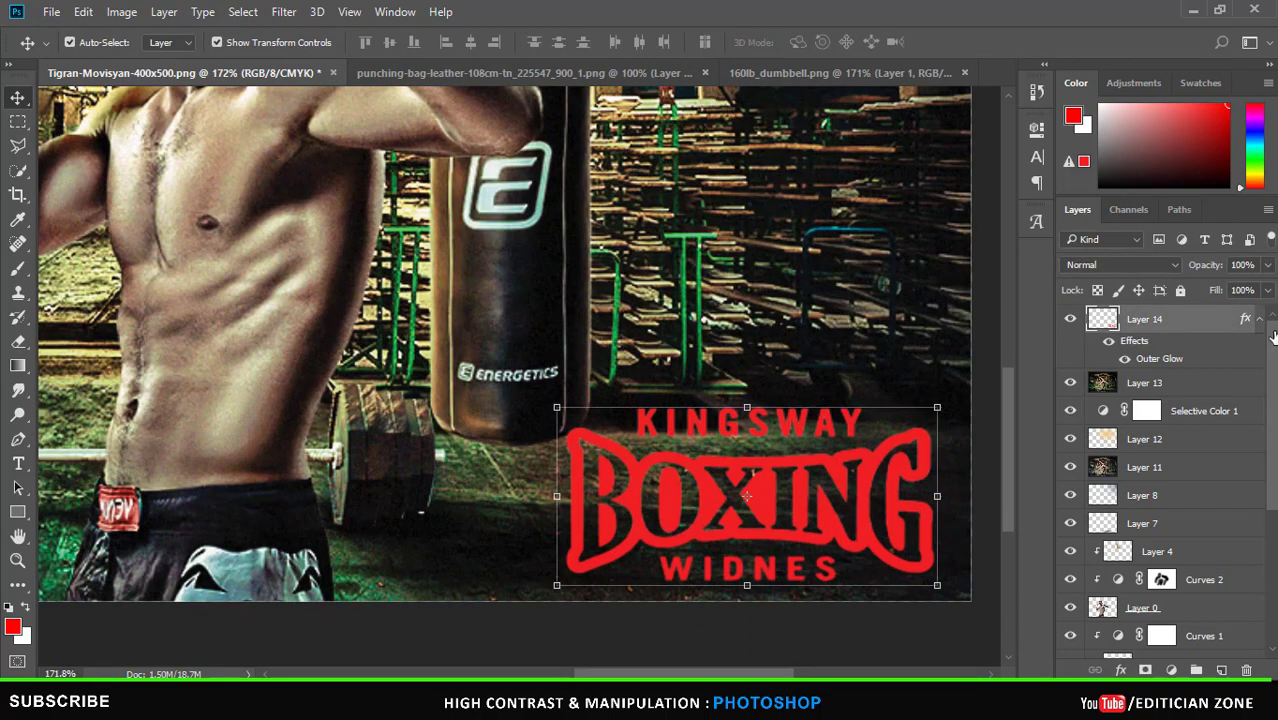
left_click(1267, 290)
left_click_drag(1262, 313, 1235, 314)
Narrow the logo slightly and raise its fill to 92%.
key("ctrl+t")
left_click_drag(937, 496, 913, 496)
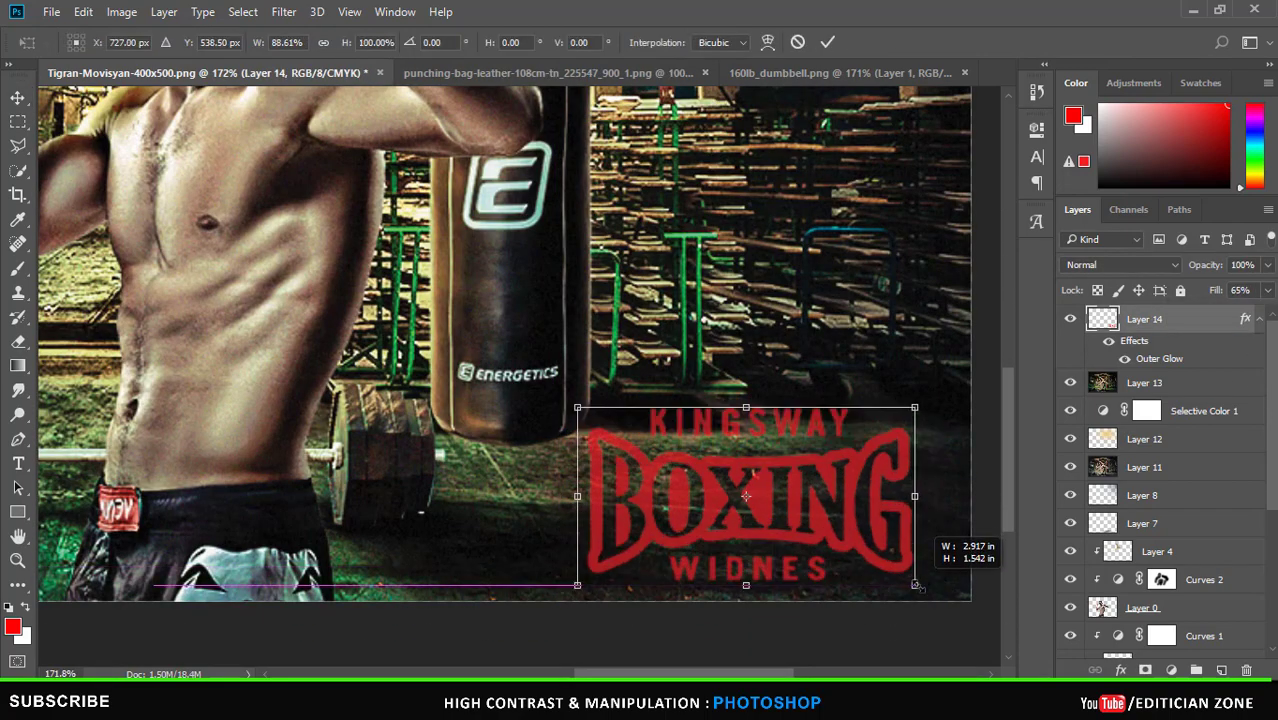
key("Return")
left_click(1267, 290)
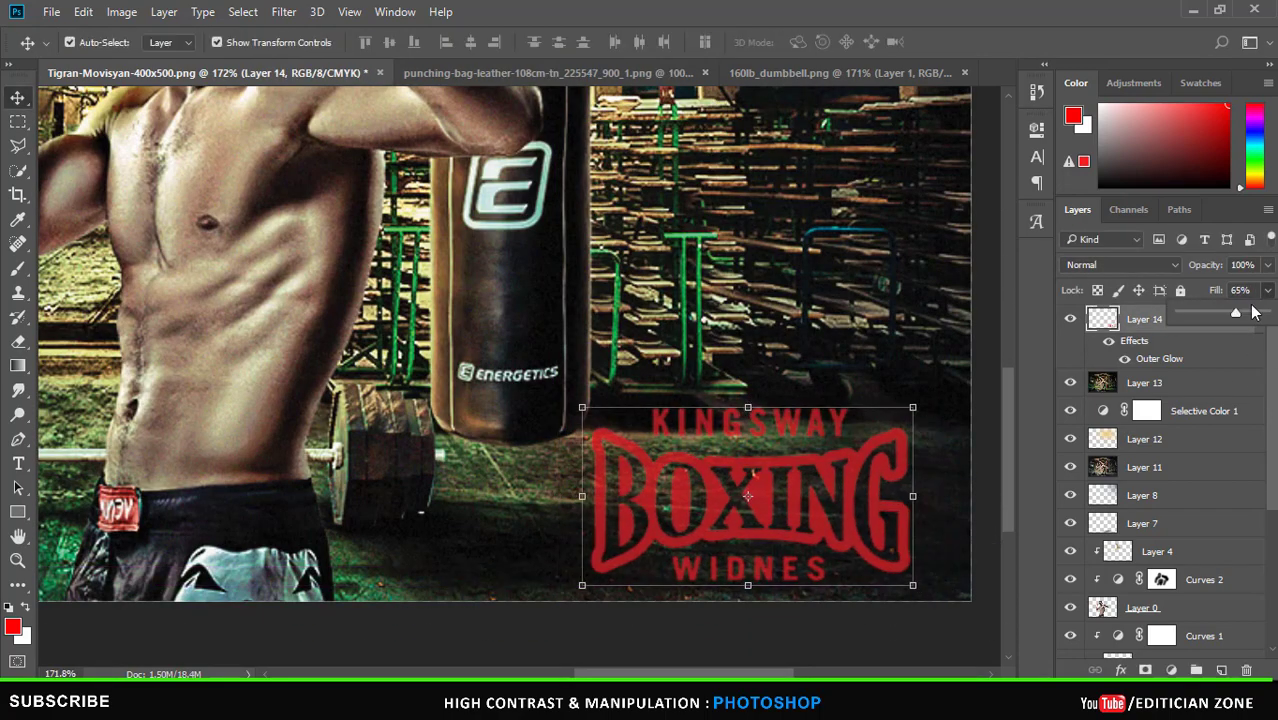
left_click_drag(1234, 314, 1260, 317)
left_click(810, 652)
key("ctrl+0")
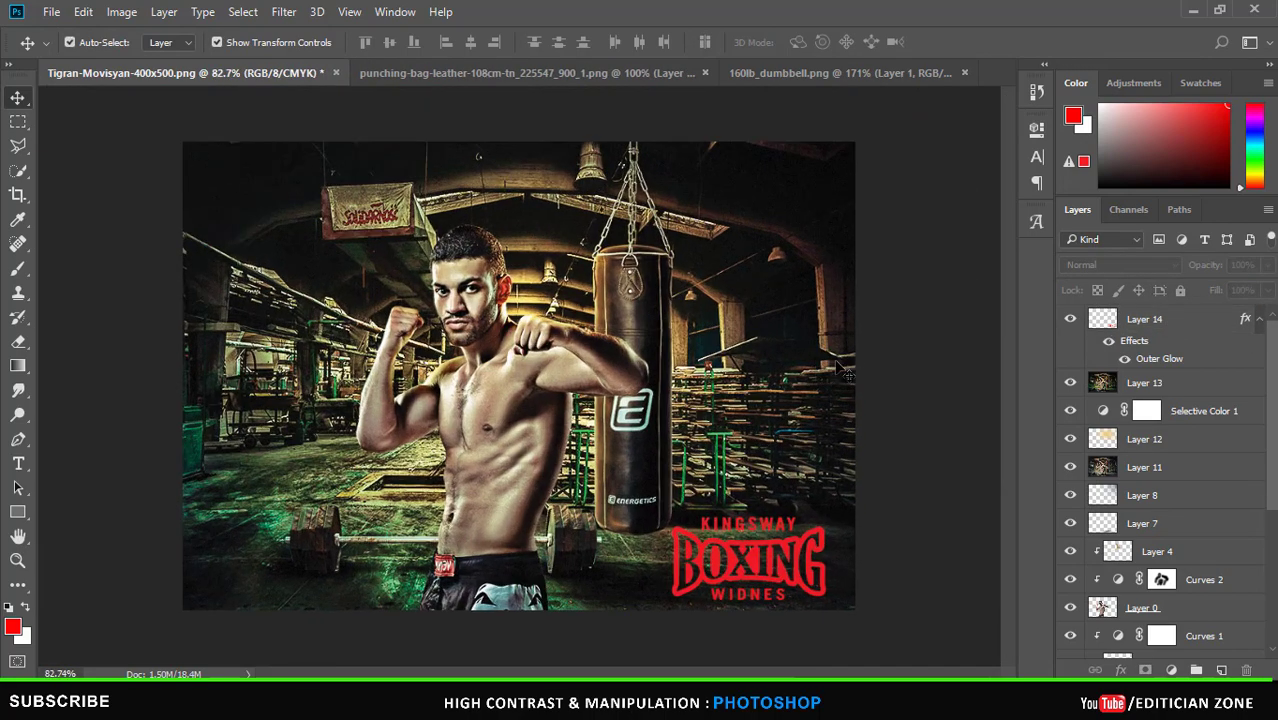
Stamp a small red Official watermark brush in the top-left corner on a new layer.
left_click(1221, 669)
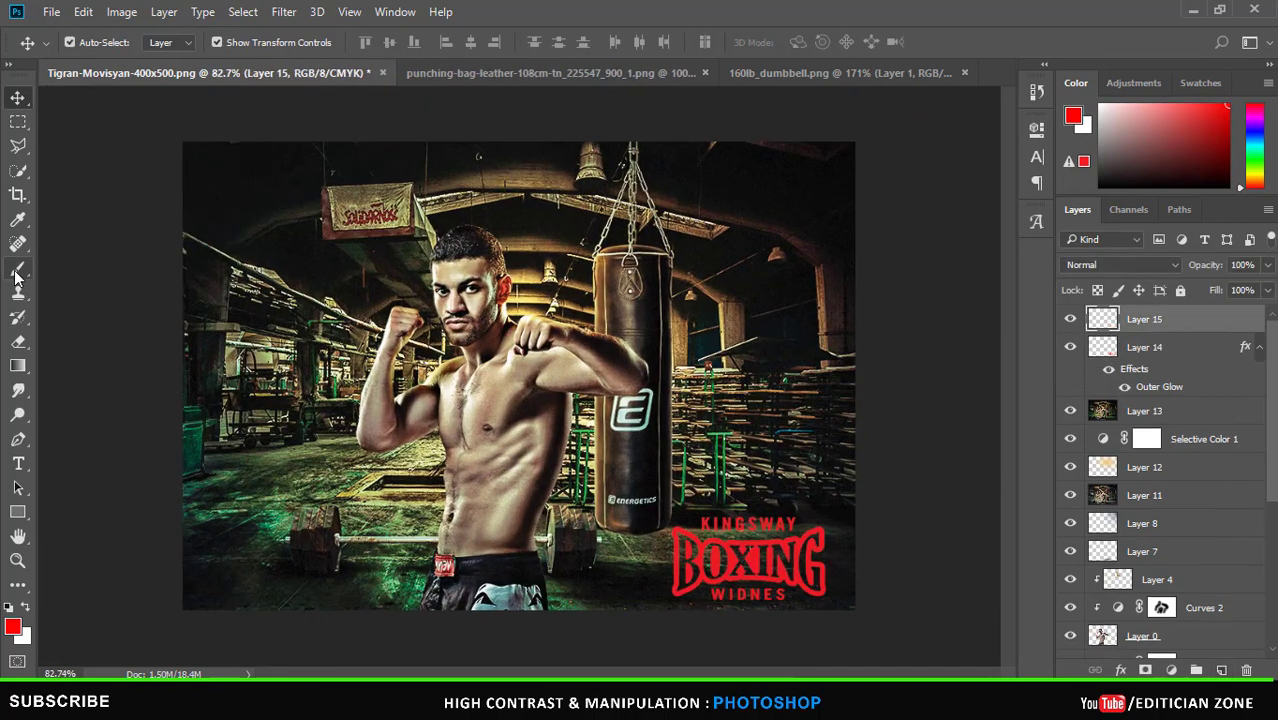
key("b")
right_click(996, 485)
key("ctrl+1")
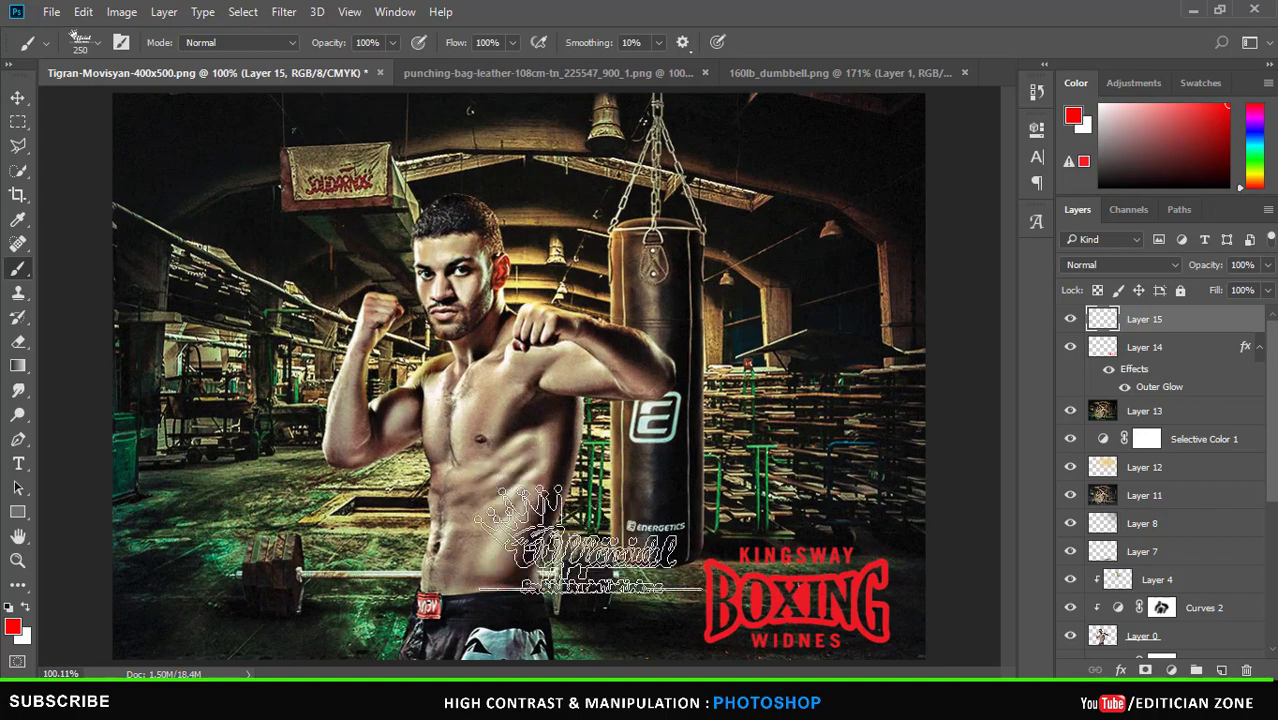
key("bracketleft")
key("bracketleft")
key("bracketleft")
key("bracketleft")
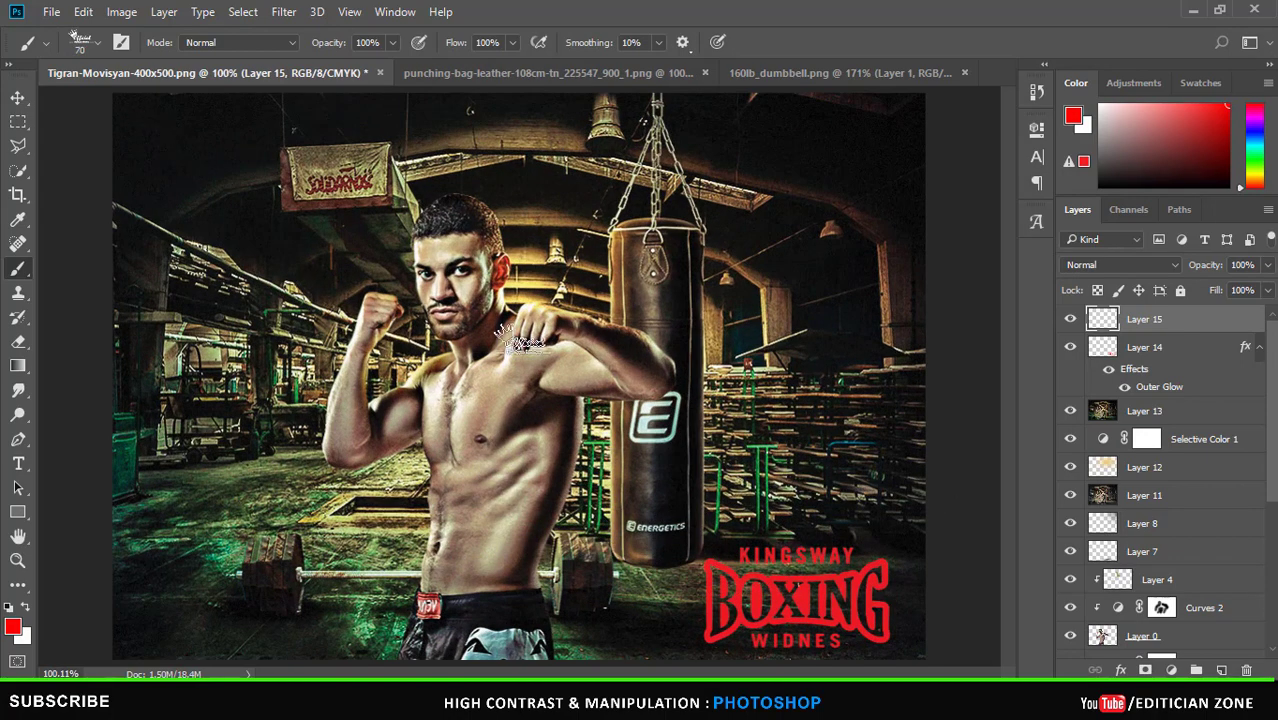
left_click(1086, 267)
Set the watermark layer to Screen blending and select the BOXING logo layer.
left_click(1086, 296)
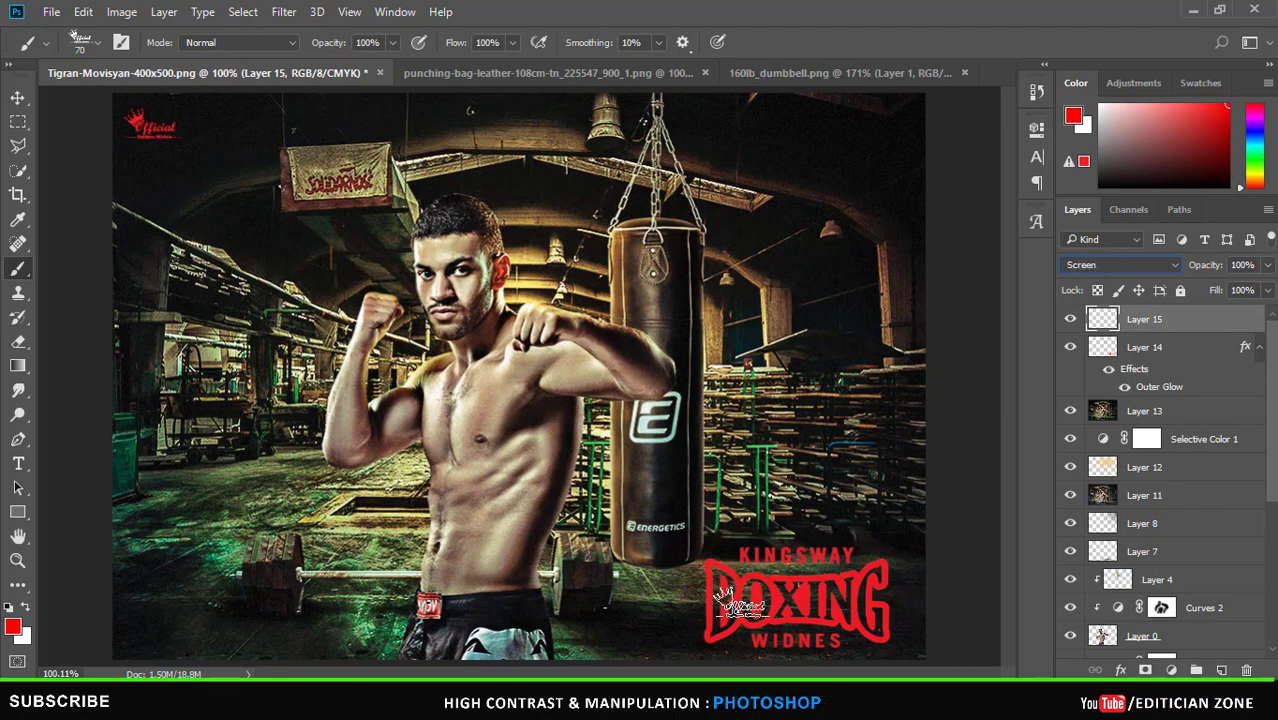
key("v")
left_click(1200, 345)
Try moving the KINGSWAY BOXING logo to a different spot over the gym scene.
scroll(1091, 264, "down", 4)
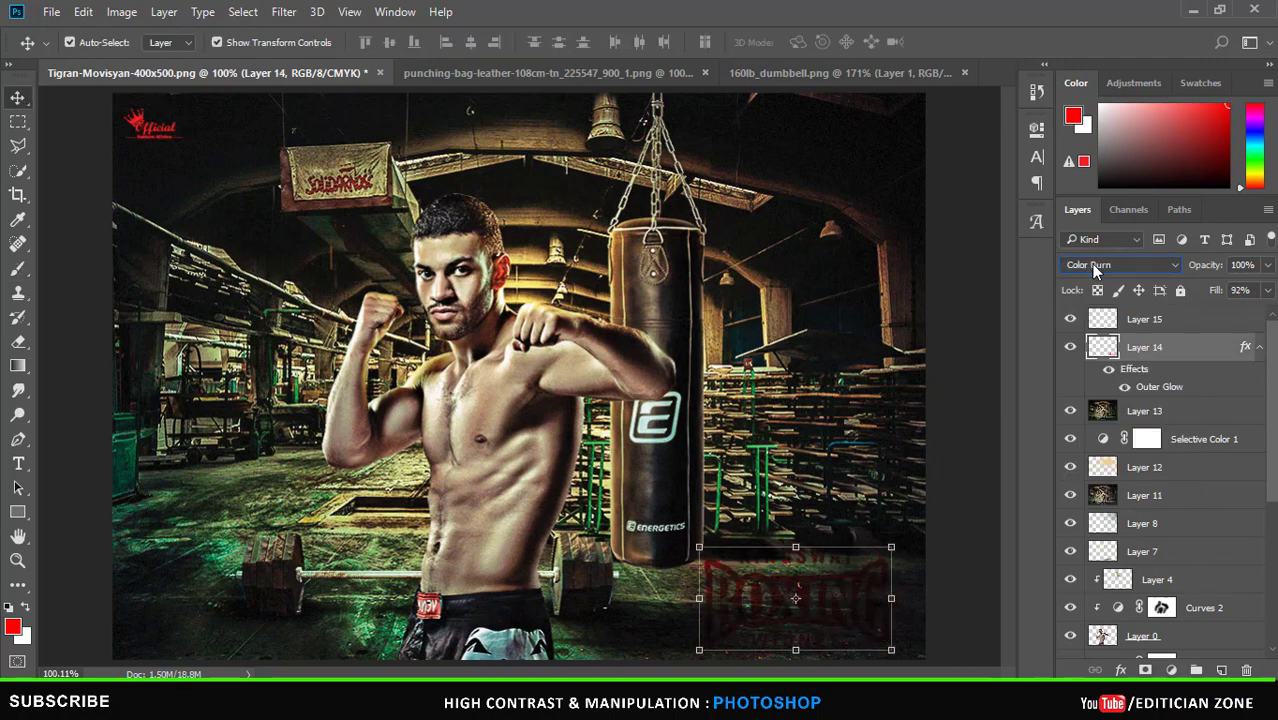
scroll(1091, 264, "down", 2)
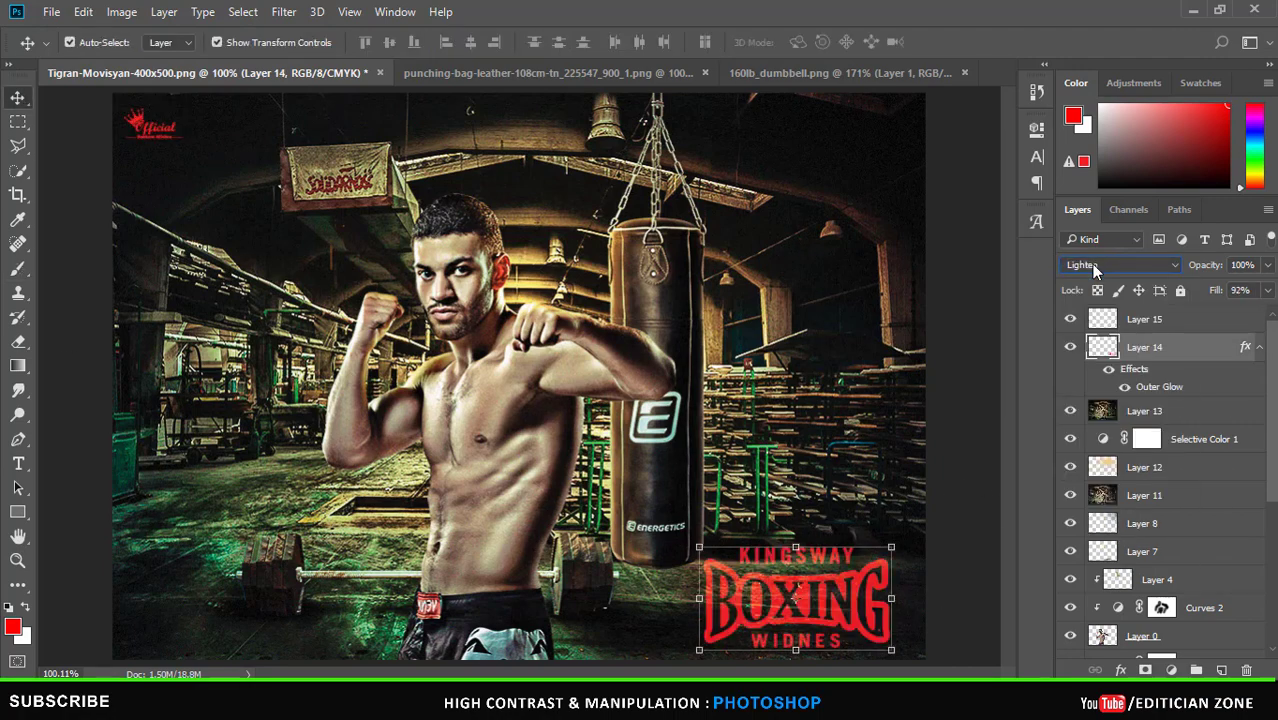
scroll(1091, 264, "down", 2)
scroll(1091, 264, "down", 1)
scroll(1091, 264, "down", 1)
scroll(1091, 264, "down", 2)
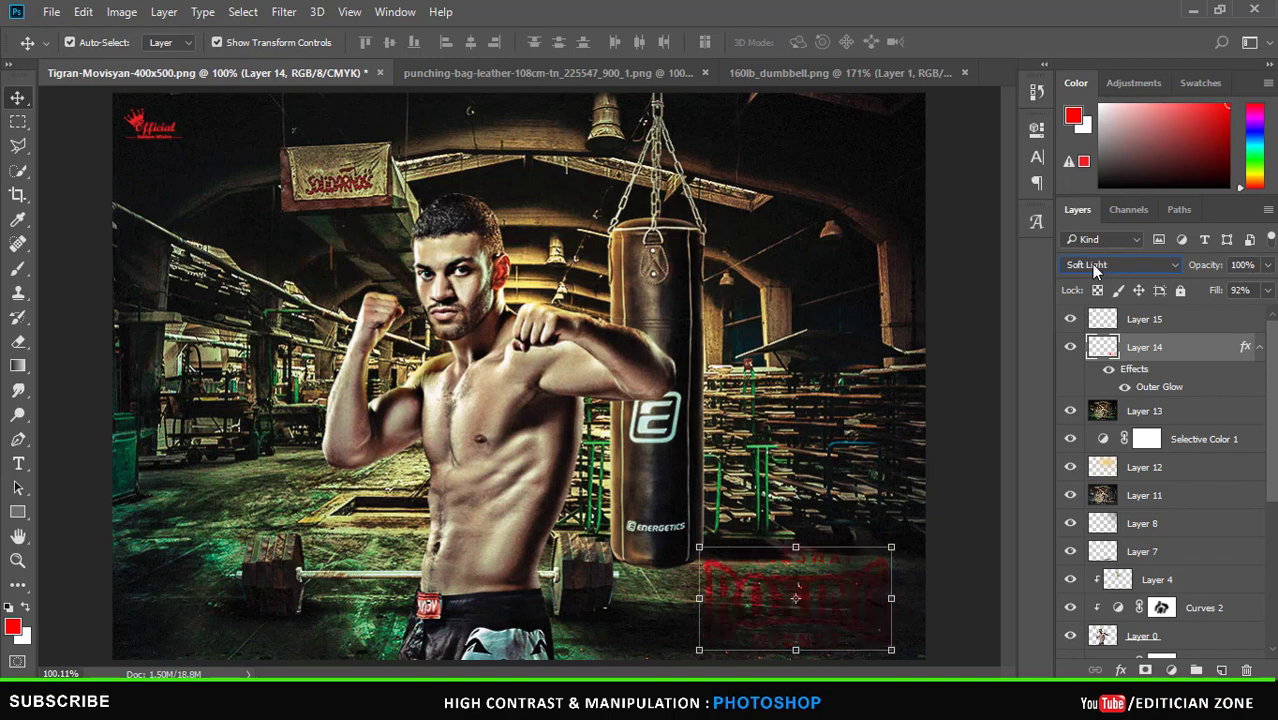
key("shift+minus")
left_click_drag(874, 600, 862, 625)
Set the logo layer to Hard Light blending and keep it in the bottom-right corner.
left_click(1103, 265)
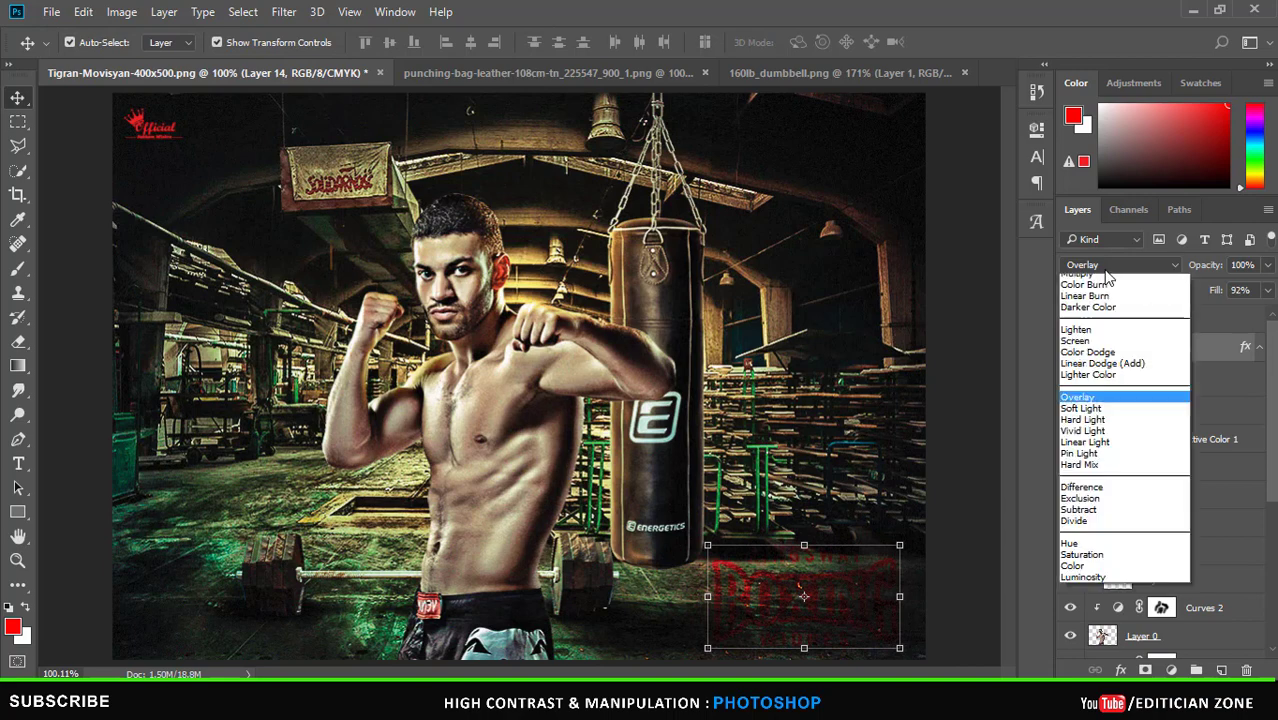
left_click(1100, 418)
left_click_drag(893, 637, 870, 620)
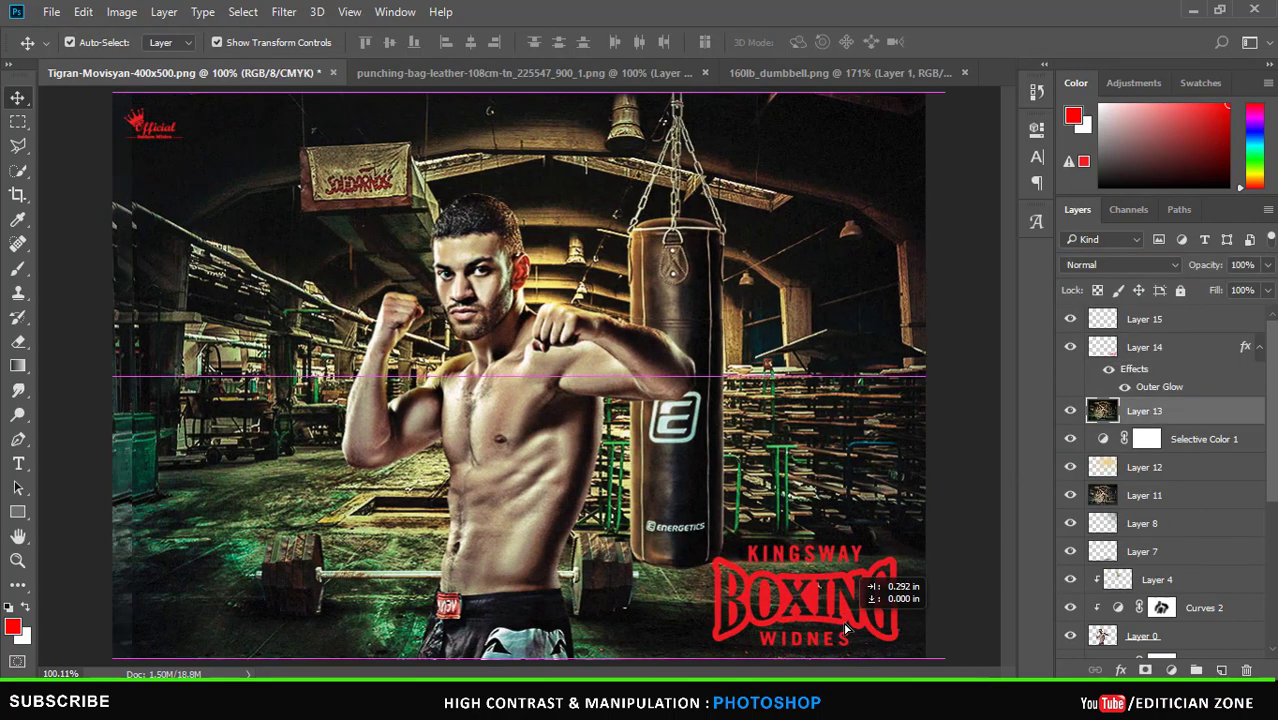
key("ctrl+z")
scroll(880, 632, "up", 2)
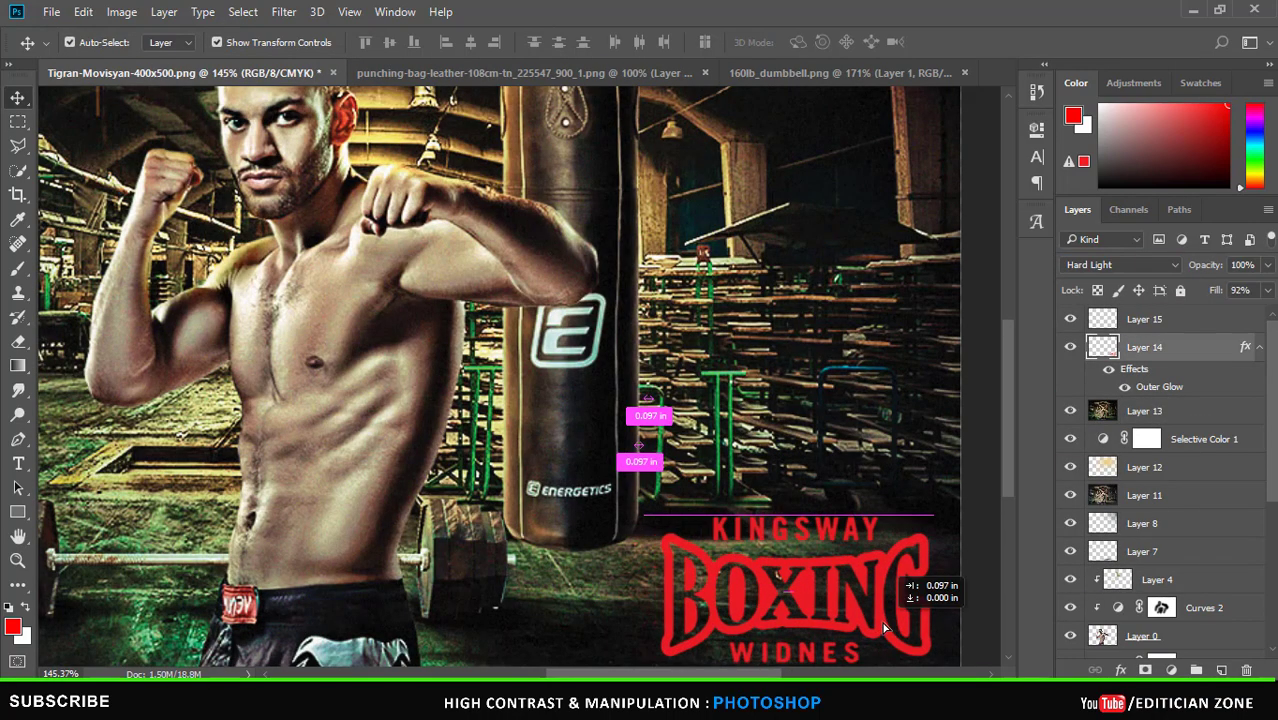
scroll(880, 622, "down", 3)
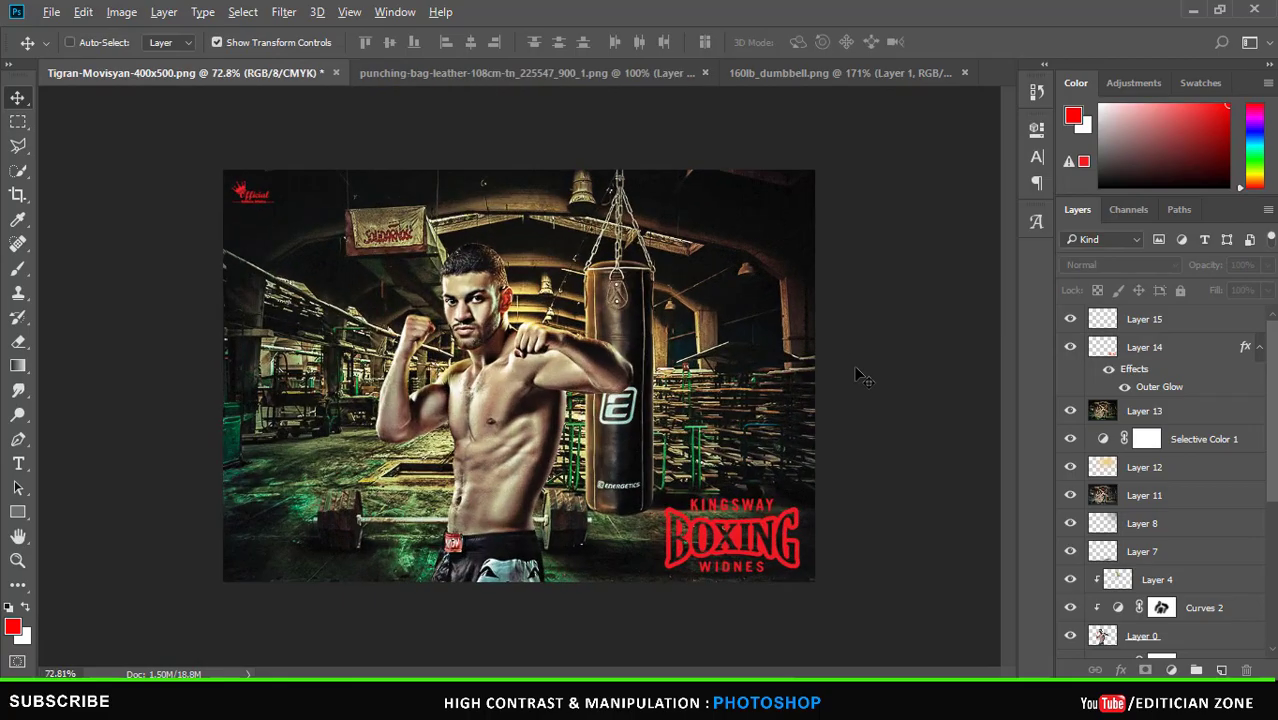